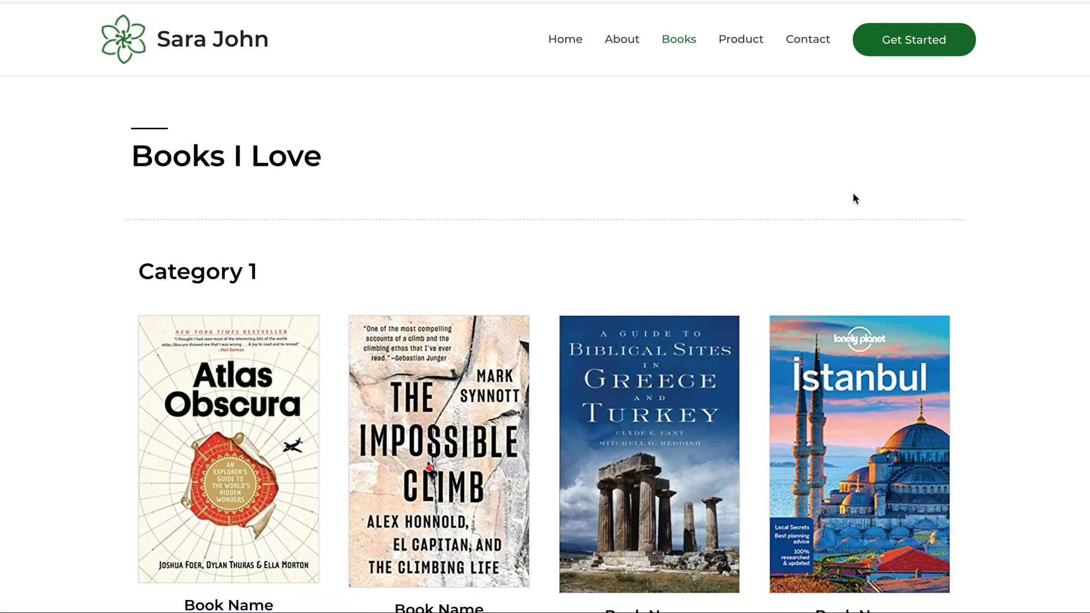
# Select the full title text of the YOUR DREAM WEBSITE heading and show its Style settings
pyautogui.scroll(-20, 853, 197)
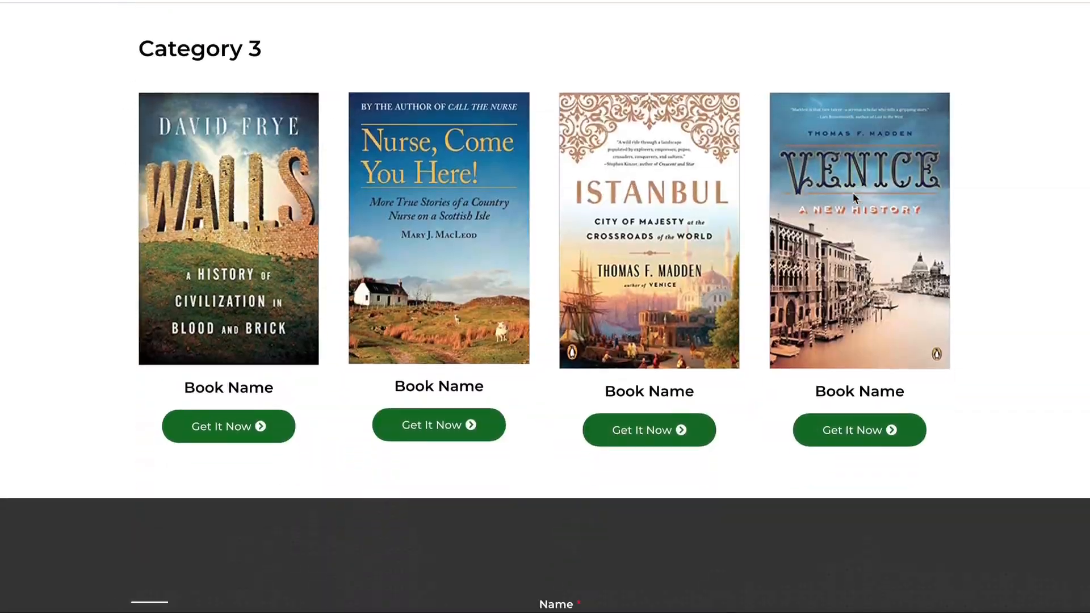
pyautogui.scroll(-6, 854, 197)
pyautogui.scroll(20, 854, 197)
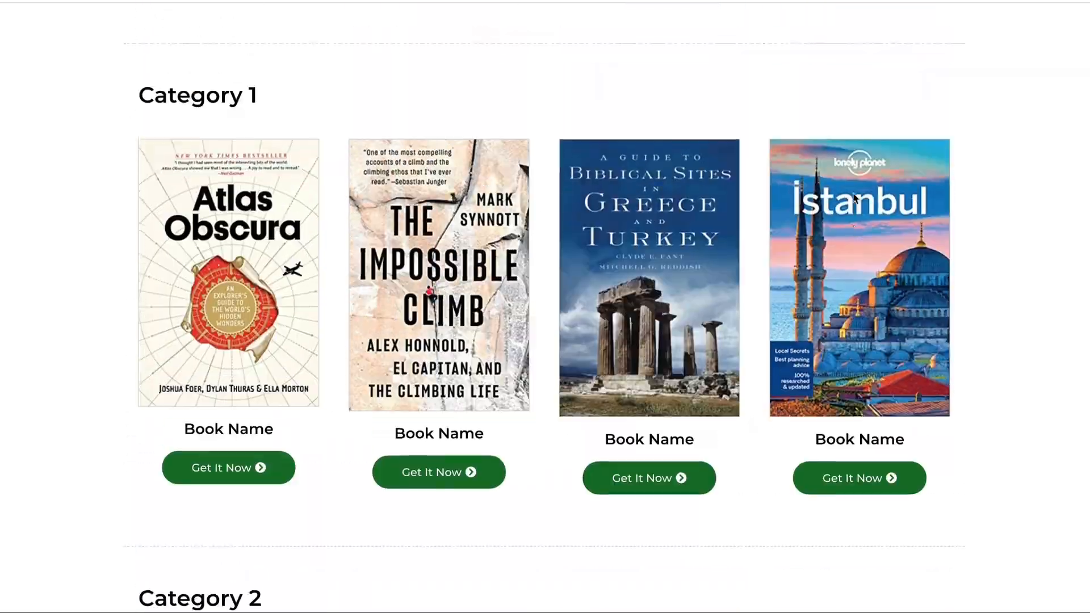
pyautogui.scroll(3, 853, 197)
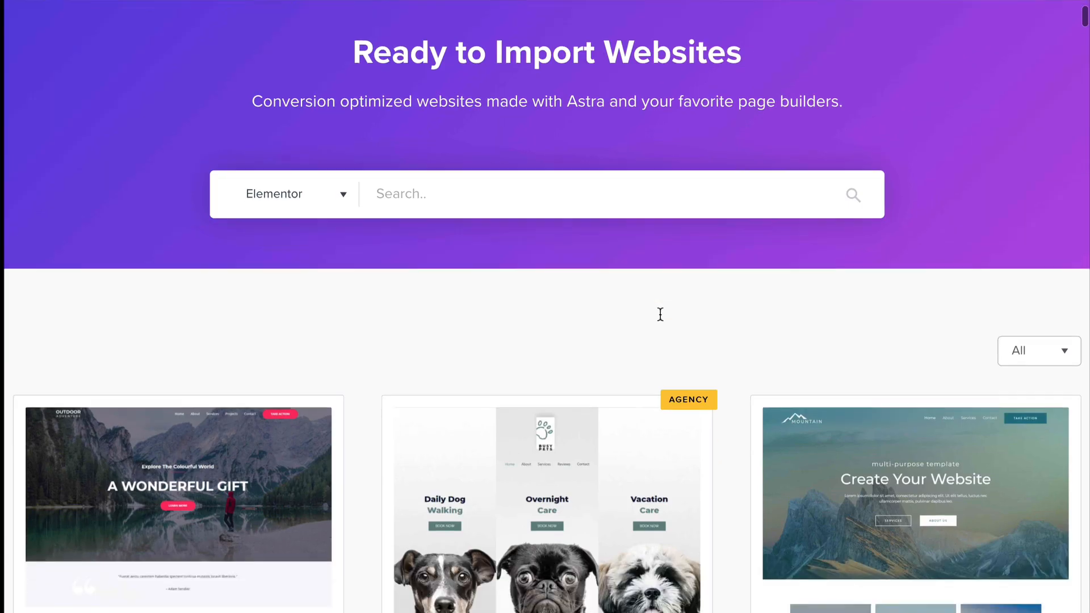
pyautogui.scroll(-4, 660, 313)
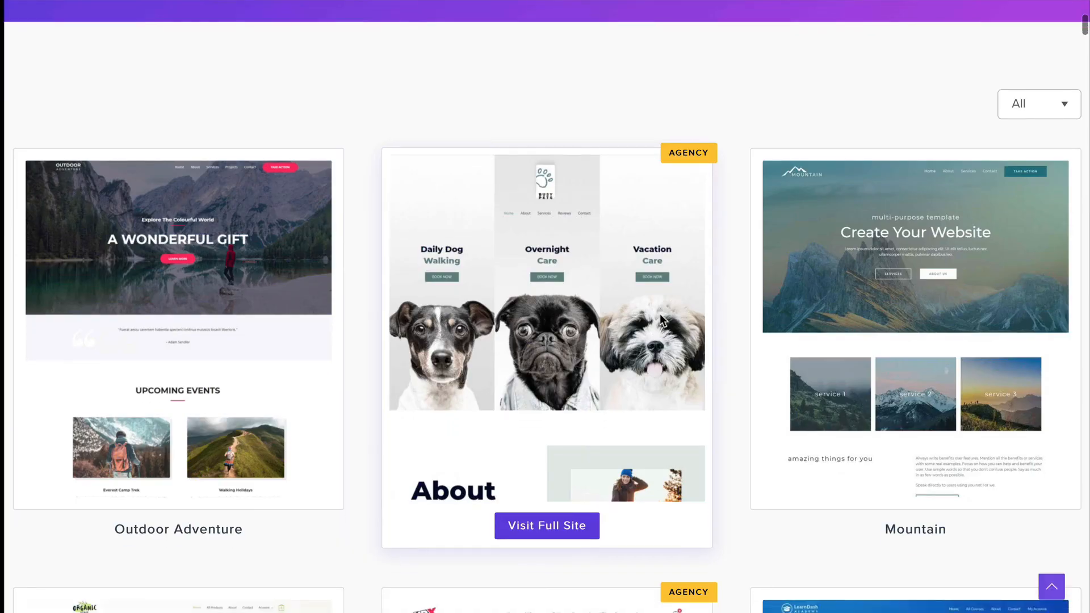
pyautogui.scroll(-8, 660, 313)
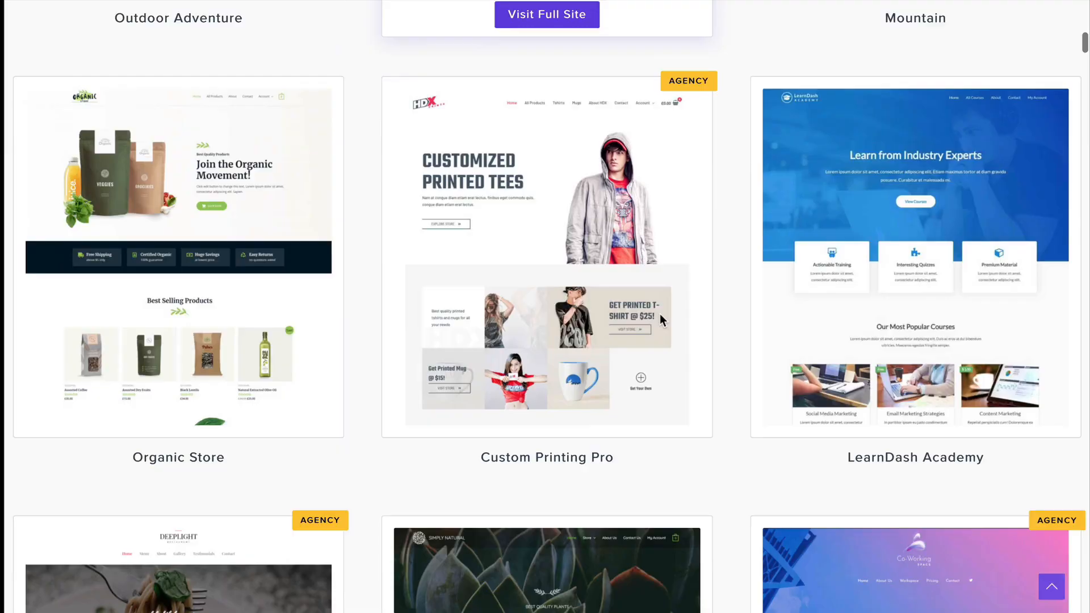
pyautogui.scroll(-8, 660, 314)
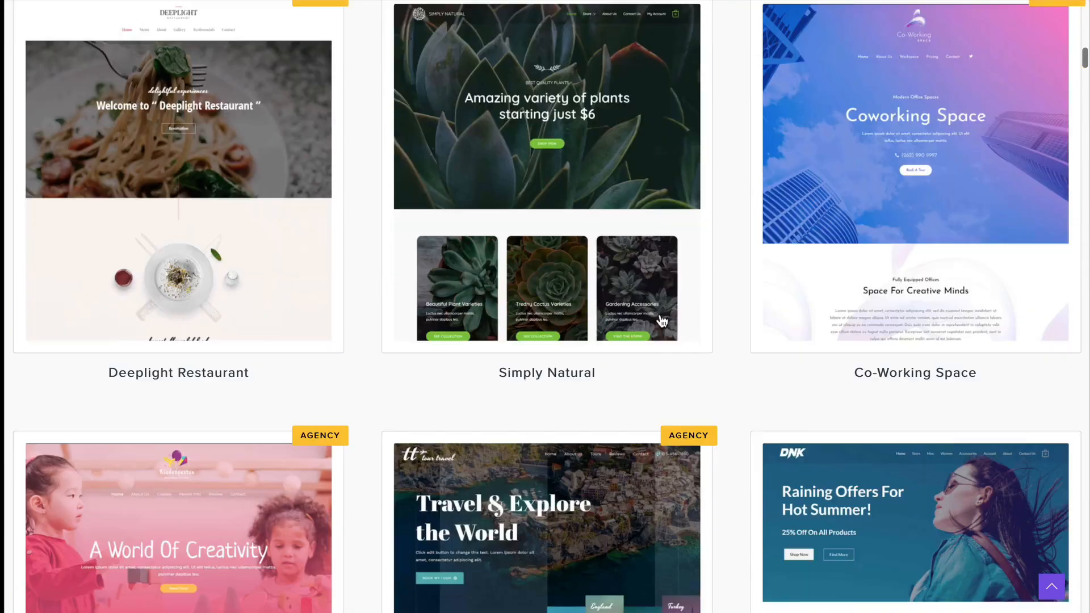
pyautogui.scroll(-9, 661, 321)
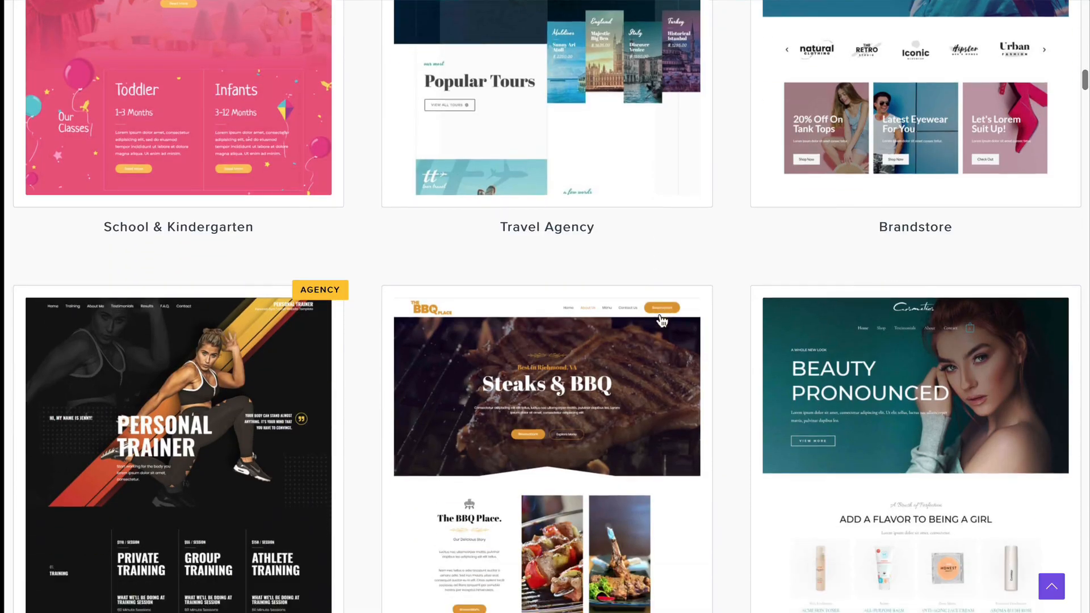
pyautogui.scroll(-8, 661, 321)
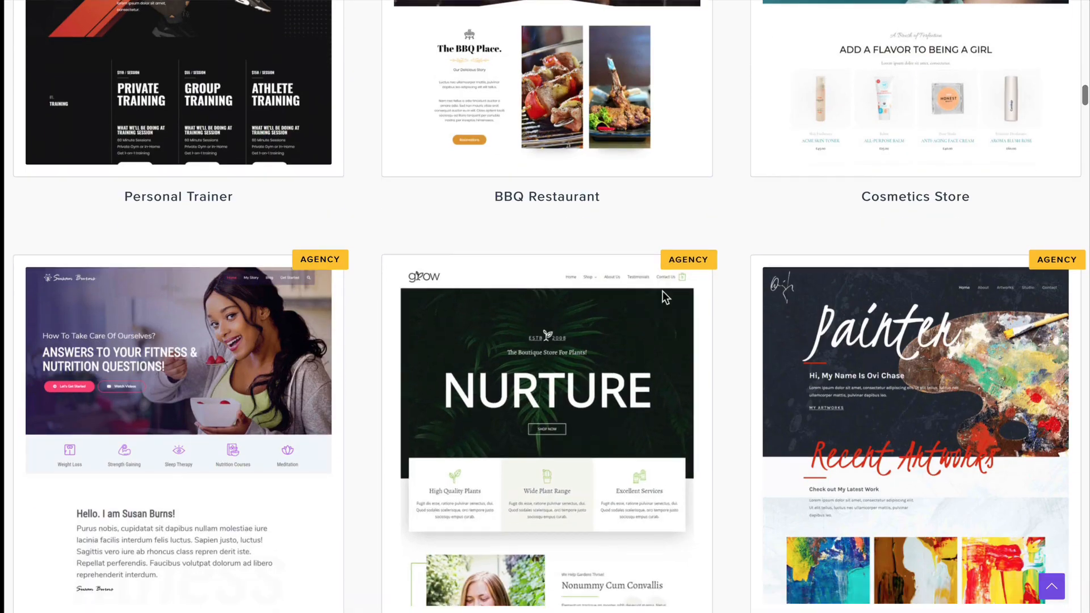
pyautogui.scroll(-10, 665, 297)
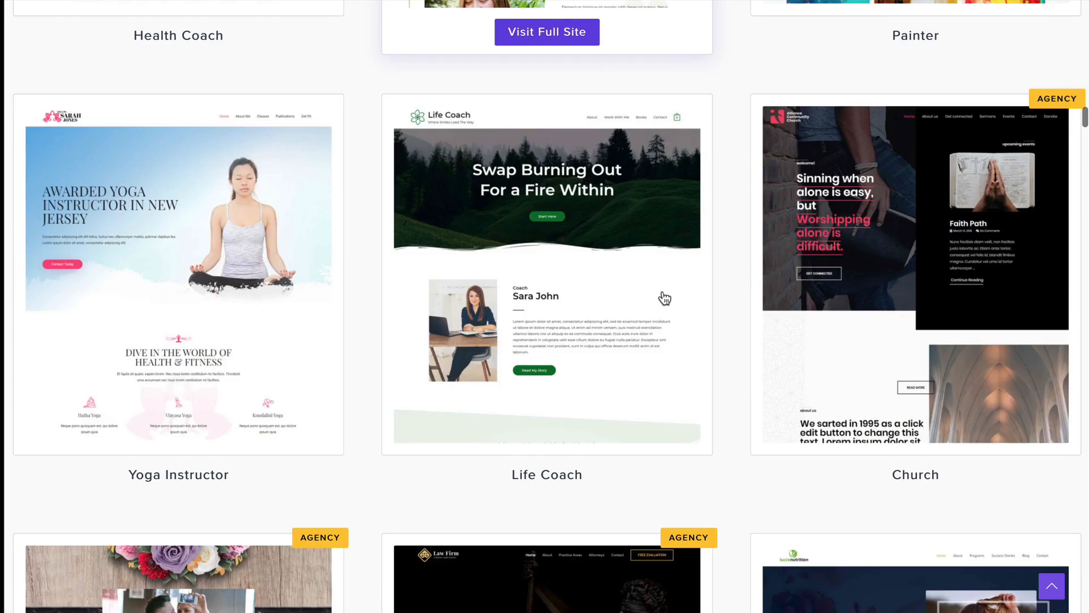
pyautogui.scroll(-4, 664, 298)
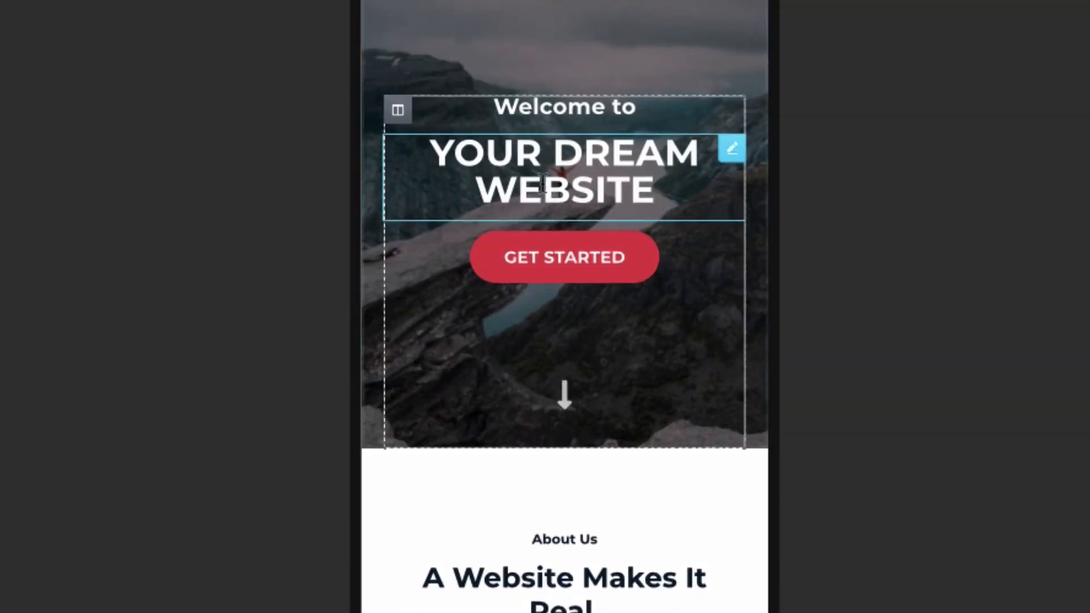
pyautogui.click(567, 182)
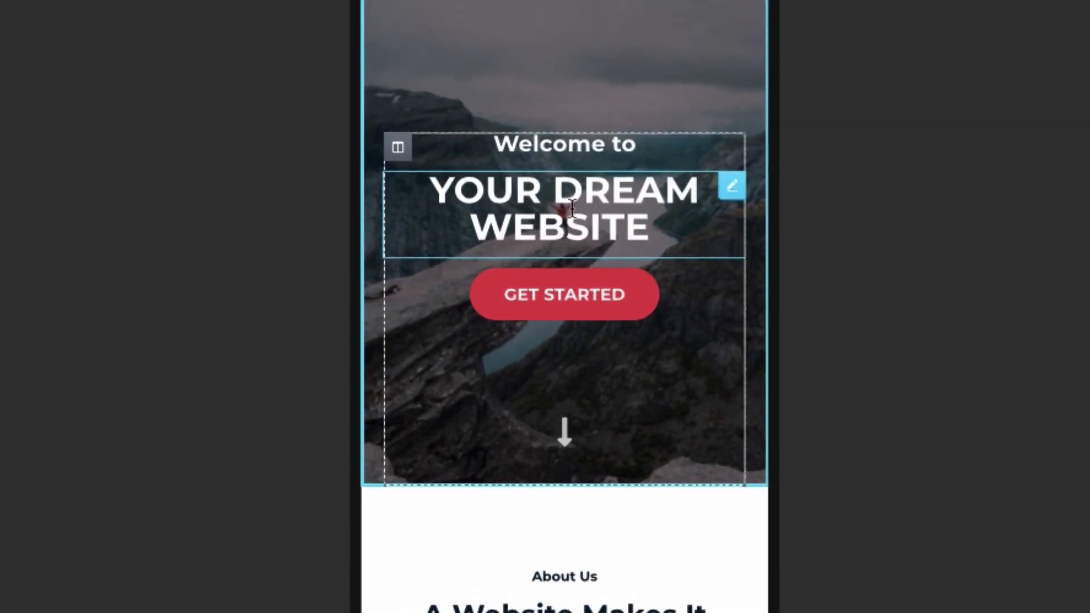
pyautogui.tripleClick(135, 151)
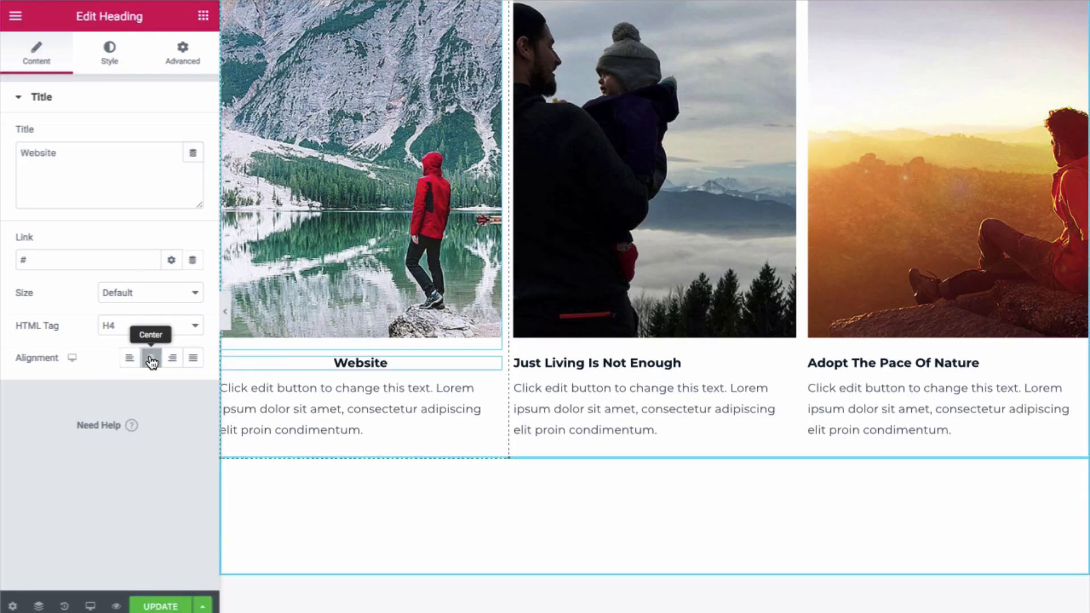
pyautogui.click(121, 60)
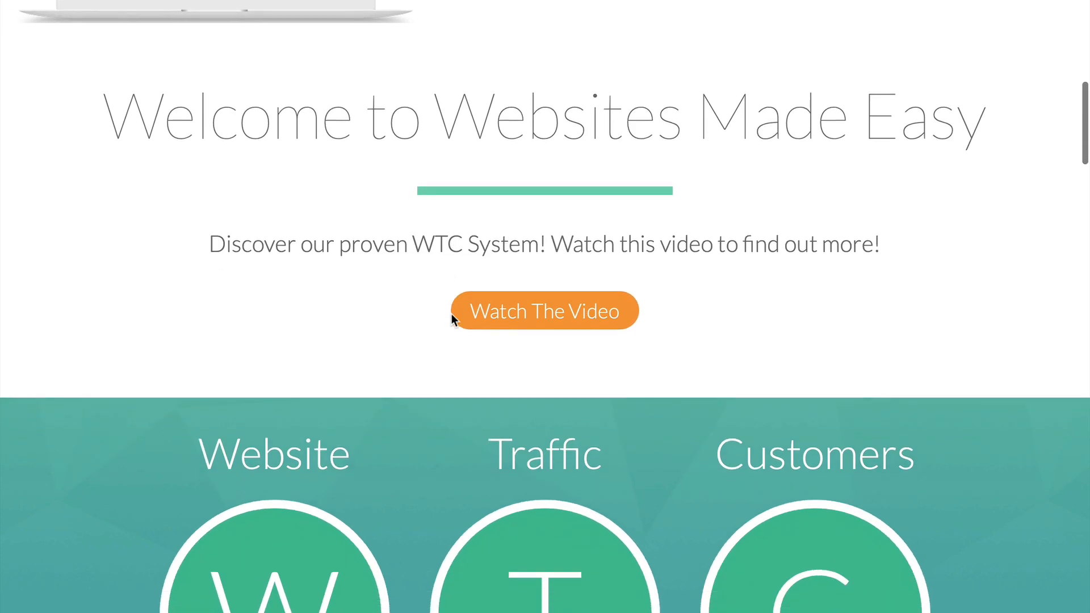
# Scroll the Websites Made Easy home page past the image cards down to A Website Makes It Real
pyautogui.scroll(-3, 453, 314)
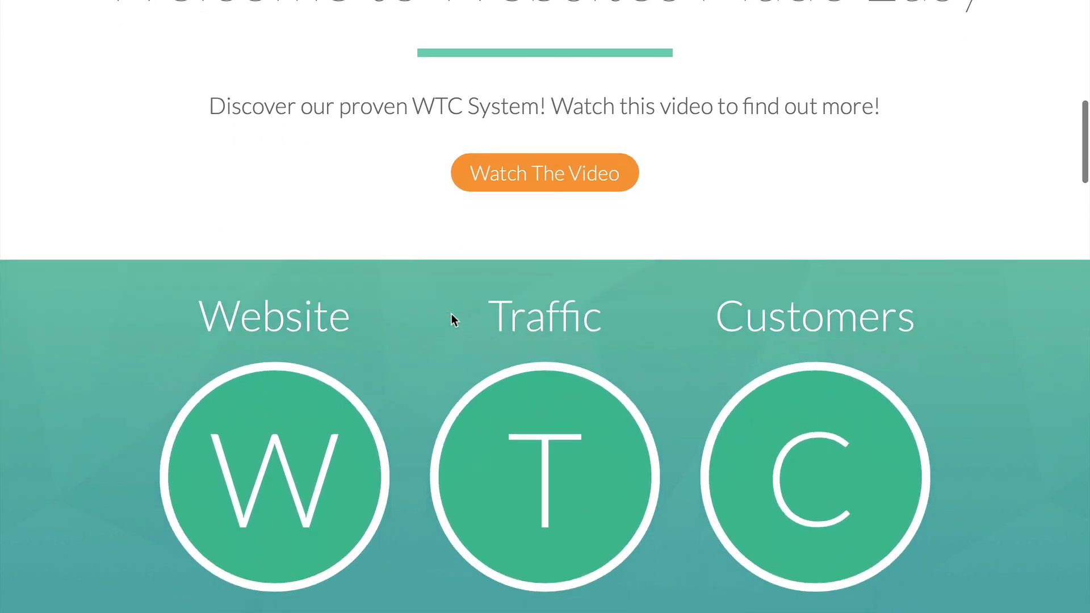
pyautogui.scroll(-1, 452, 320)
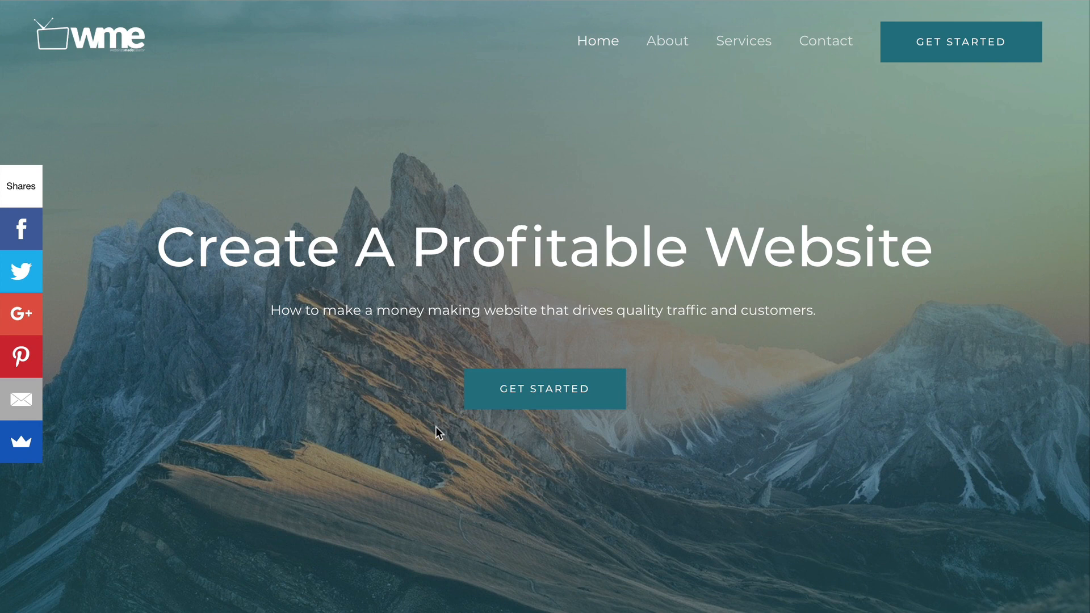
pyautogui.scroll(-3, 435, 427)
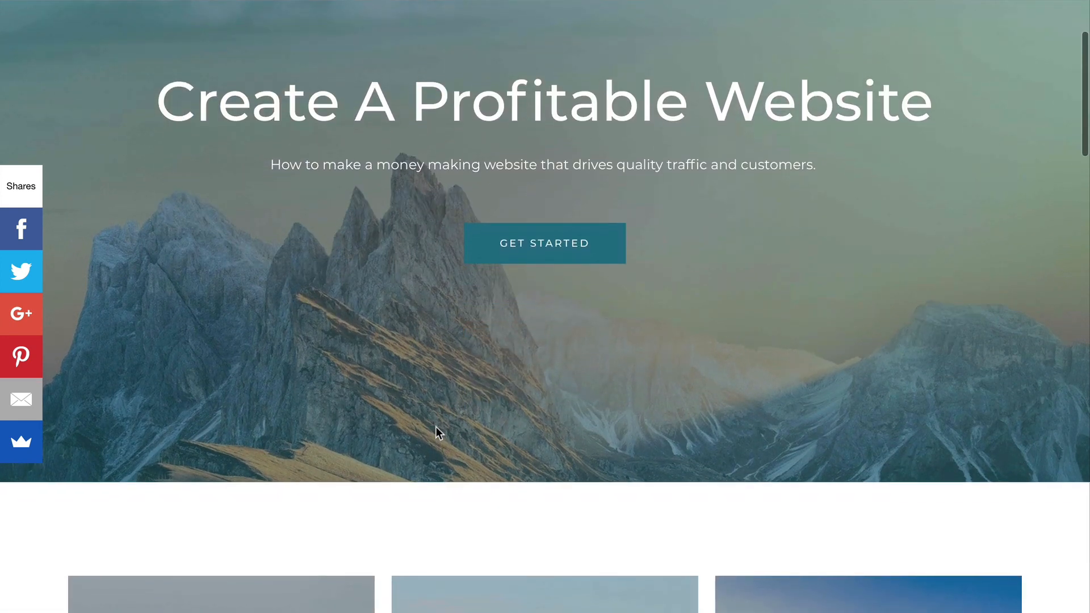
pyautogui.scroll(-4, 435, 427)
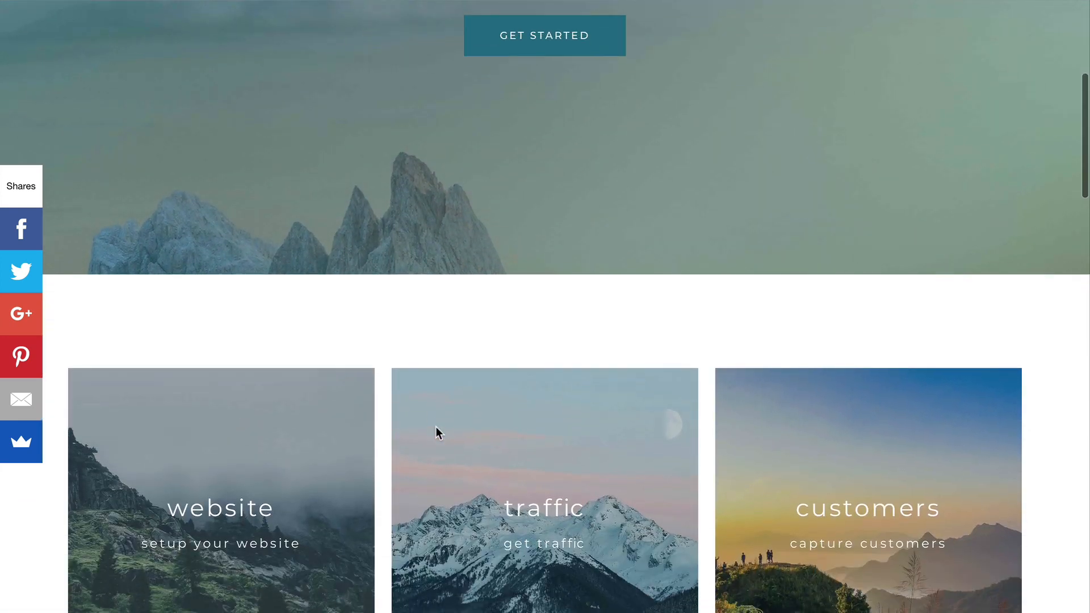
pyautogui.scroll(-3, 436, 427)
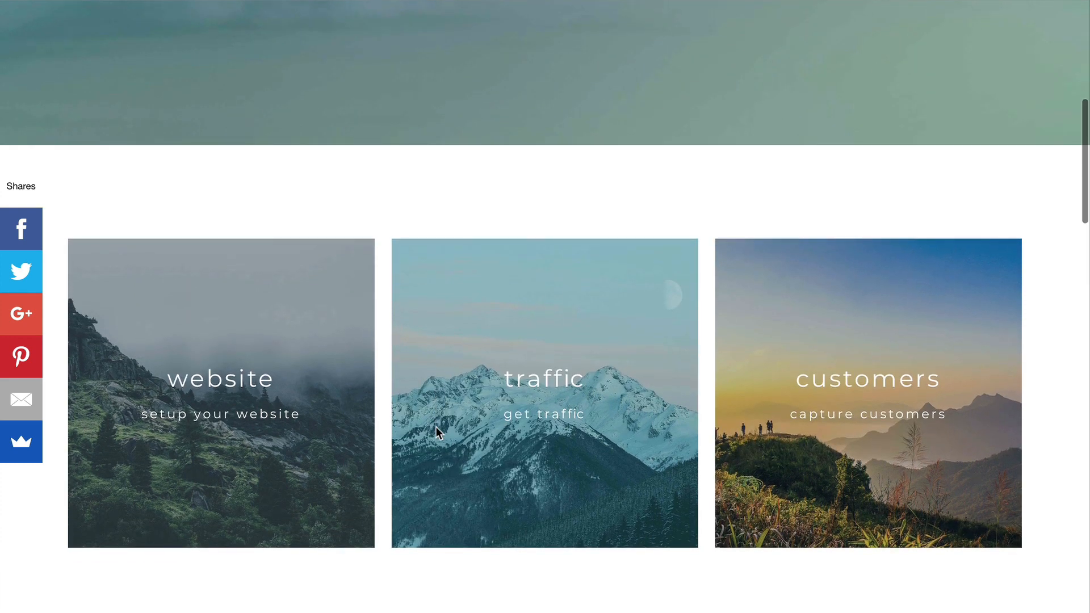
pyautogui.scroll(-2, 435, 427)
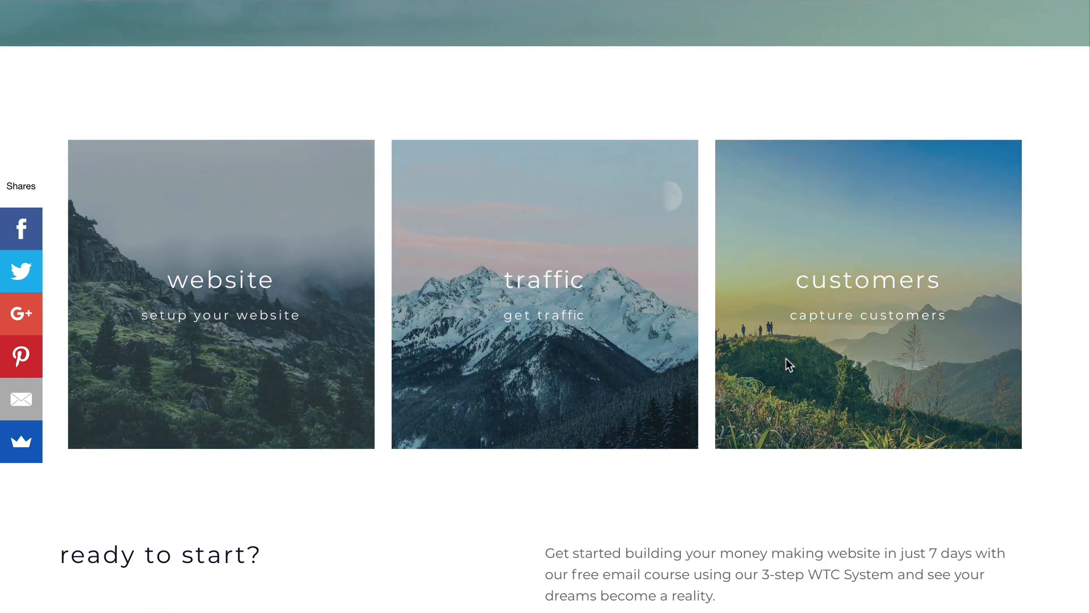
pyautogui.scroll(-4, 787, 361)
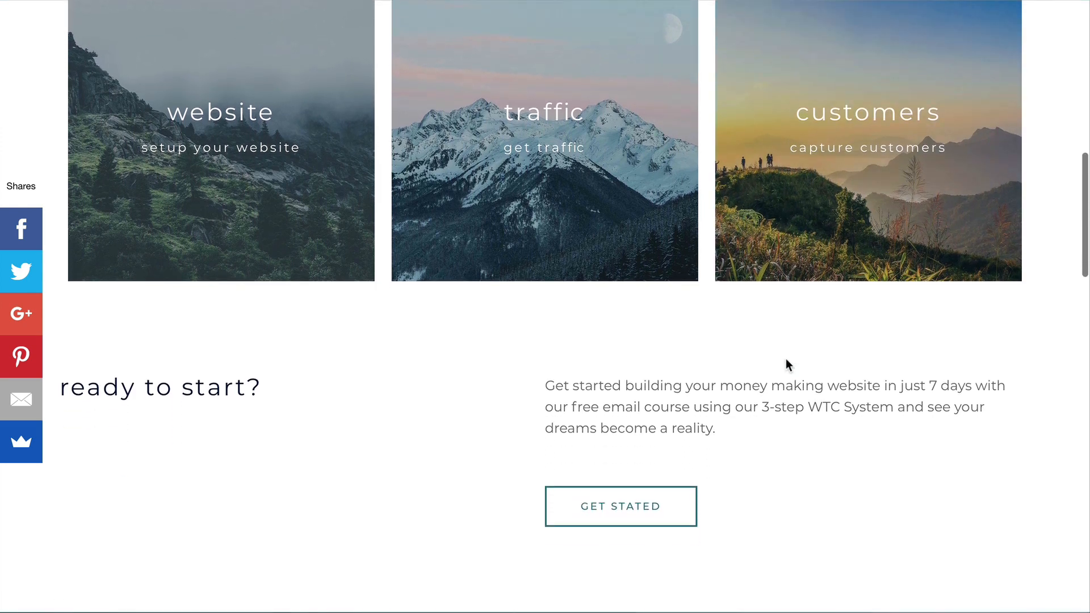
pyautogui.scroll(-5, 786, 364)
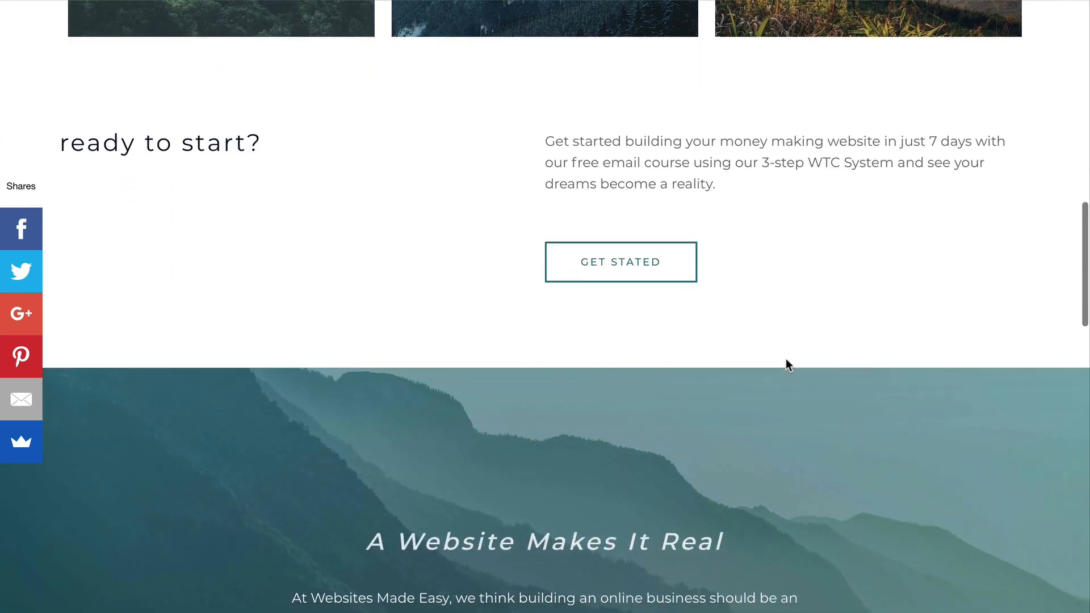
pyautogui.scroll(-3, 787, 363)
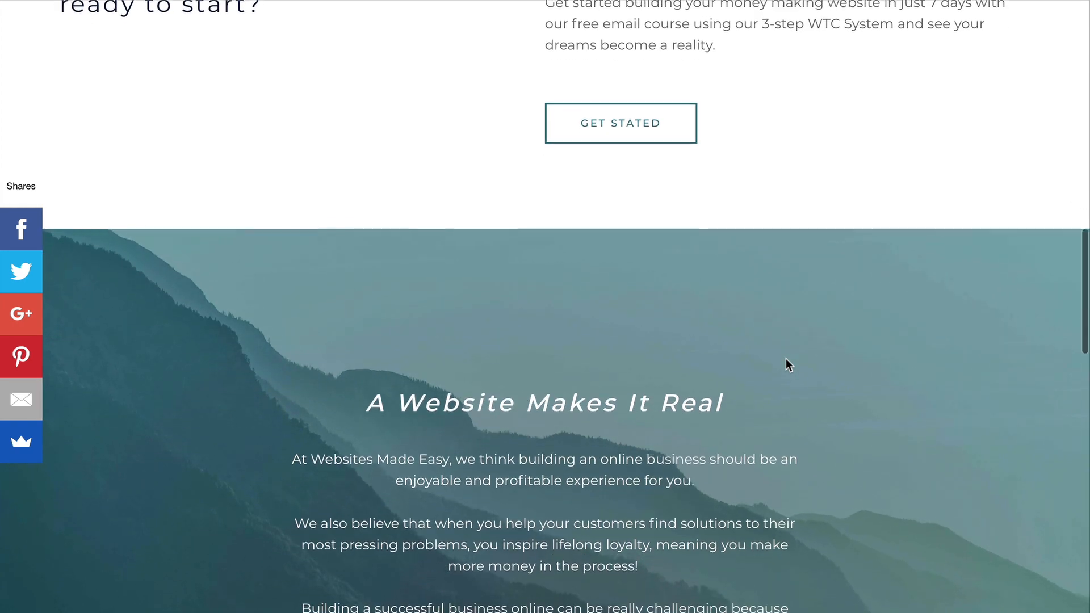
pyautogui.scroll(-2, 785, 361)
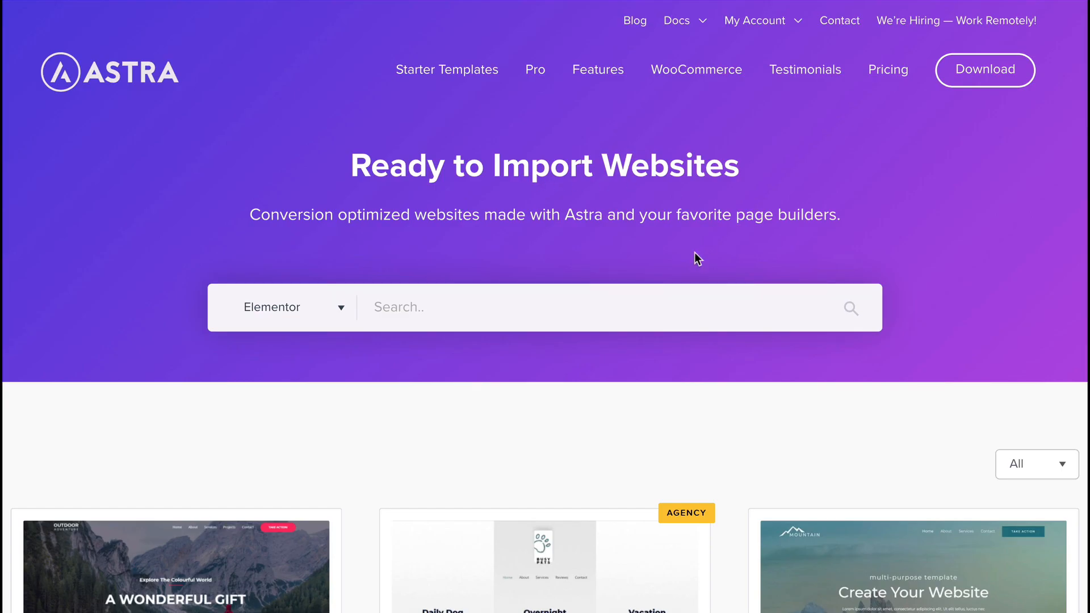
# Scroll the Ready to Import Websites page down to the template grid with Organic Store and Life Coach
pyautogui.scroll(-5, 658, 313)
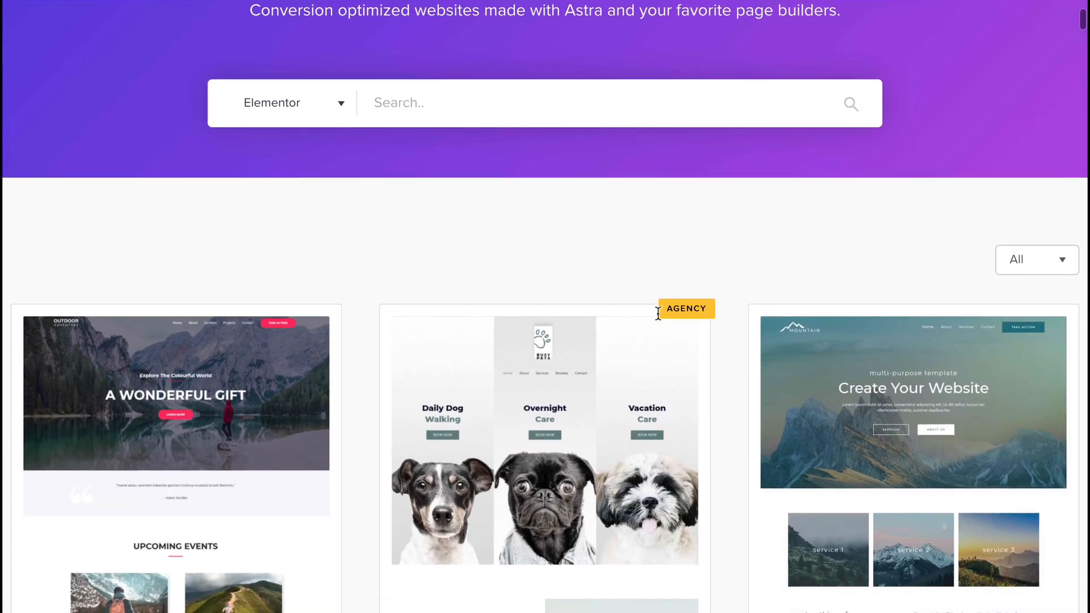
pyautogui.scroll(-8, 659, 314)
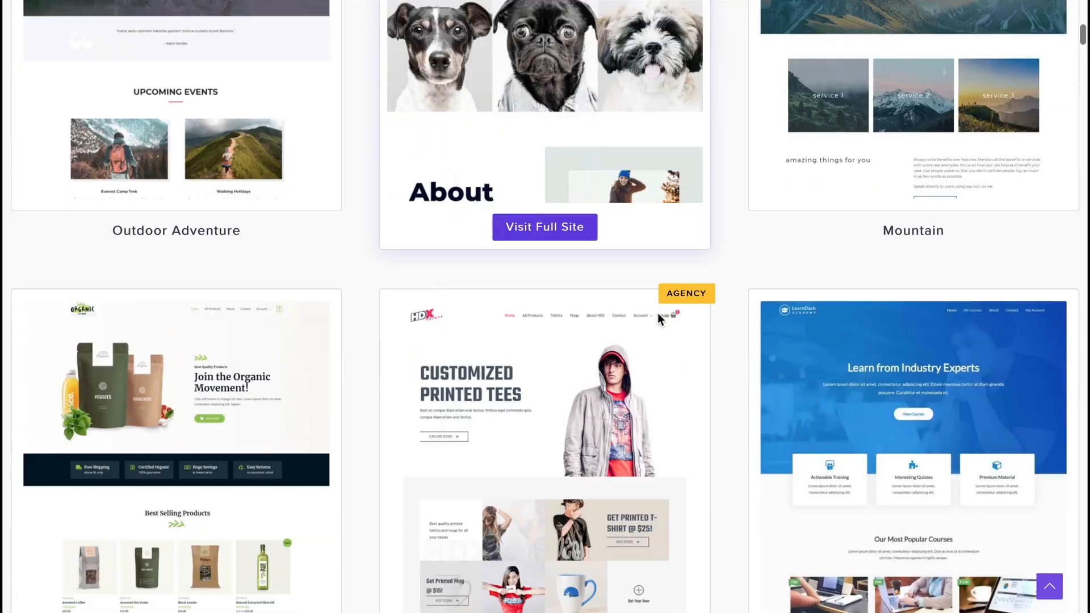
pyautogui.scroll(-5, 657, 313)
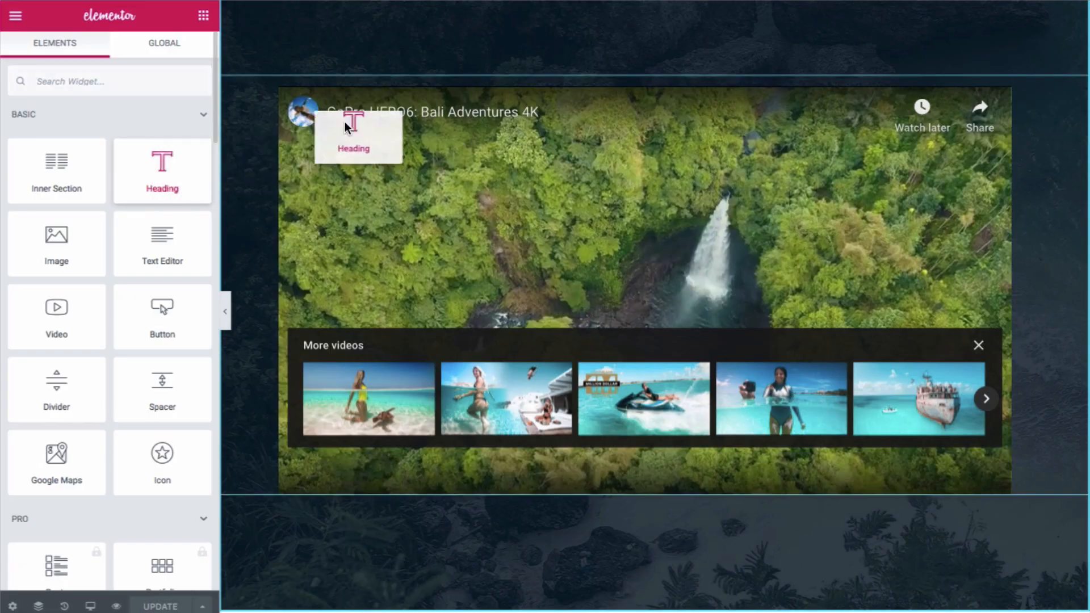
# Move the Heading widget so it sits directly above the Video widget
pyautogui.moveTo(346, 125); pyautogui.dragTo(541, 92)
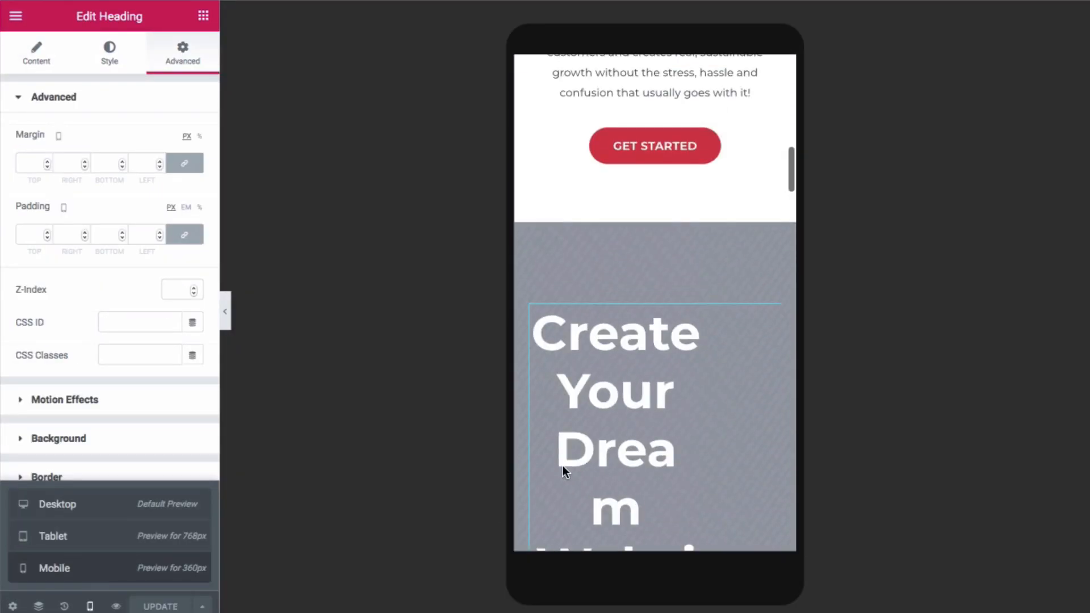
pyautogui.scroll(10, 704, 343)
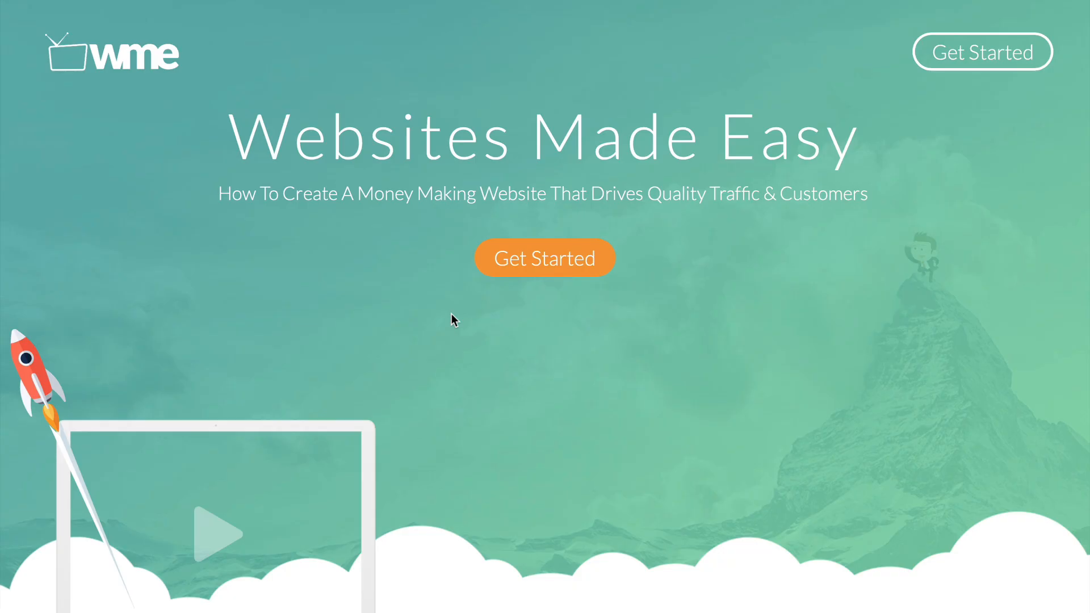
pyautogui.scroll(-6, 452, 313)
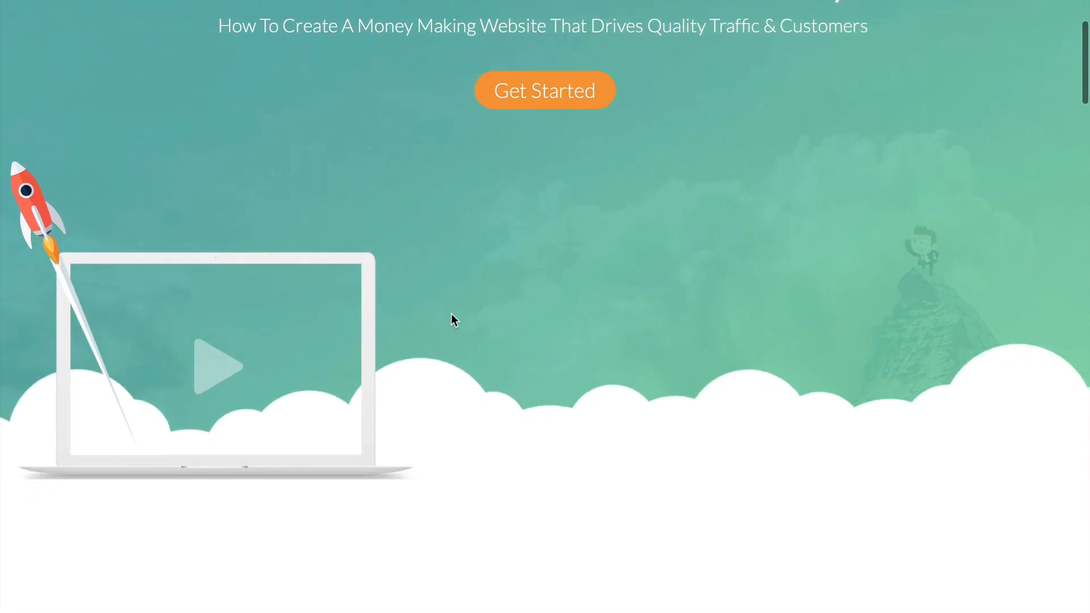
pyautogui.scroll(-7, 452, 320)
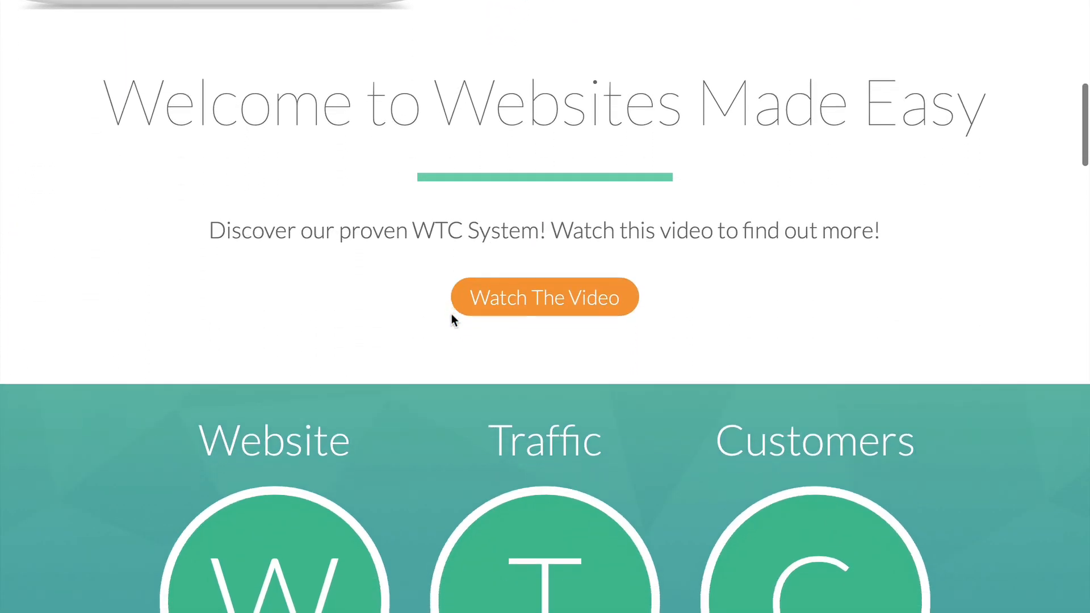
pyautogui.scroll(-2, 453, 319)
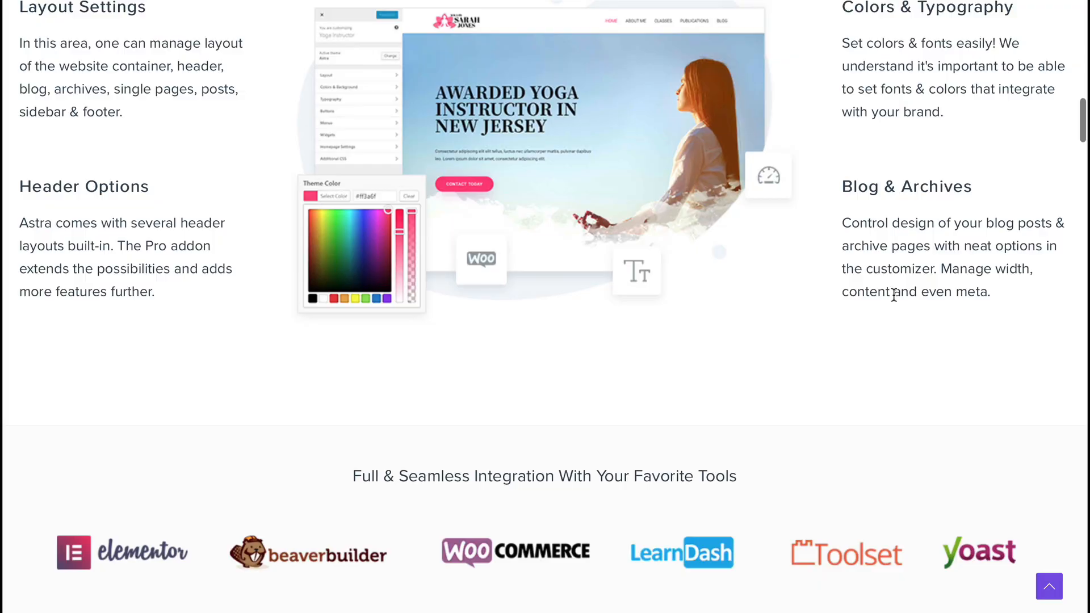
pyautogui.scroll(8, 894, 294)
pyautogui.scroll(5, 894, 295)
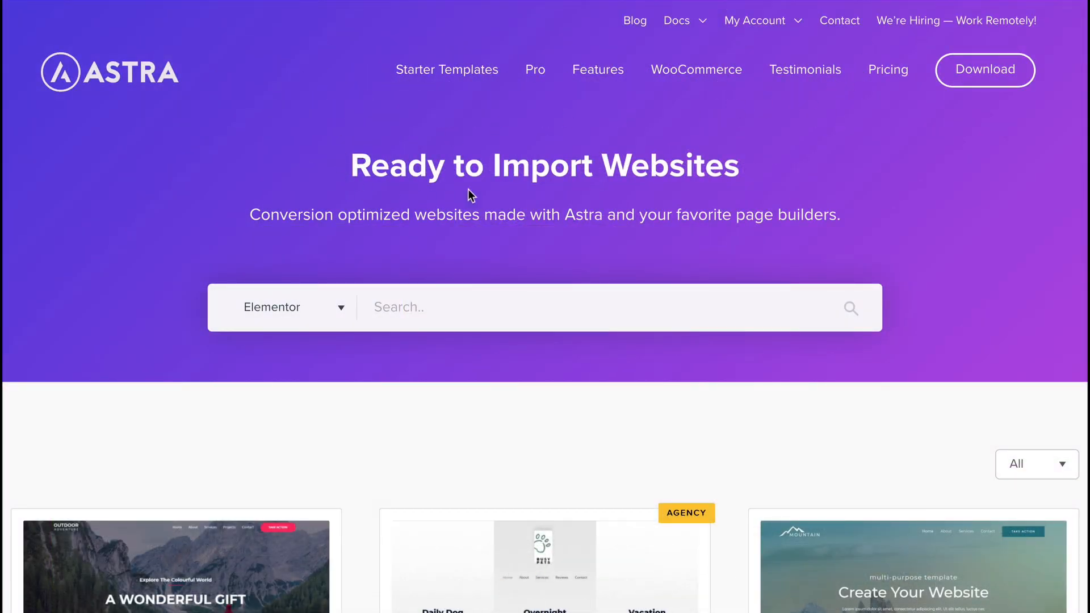
pyautogui.scroll(-2, 658, 312)
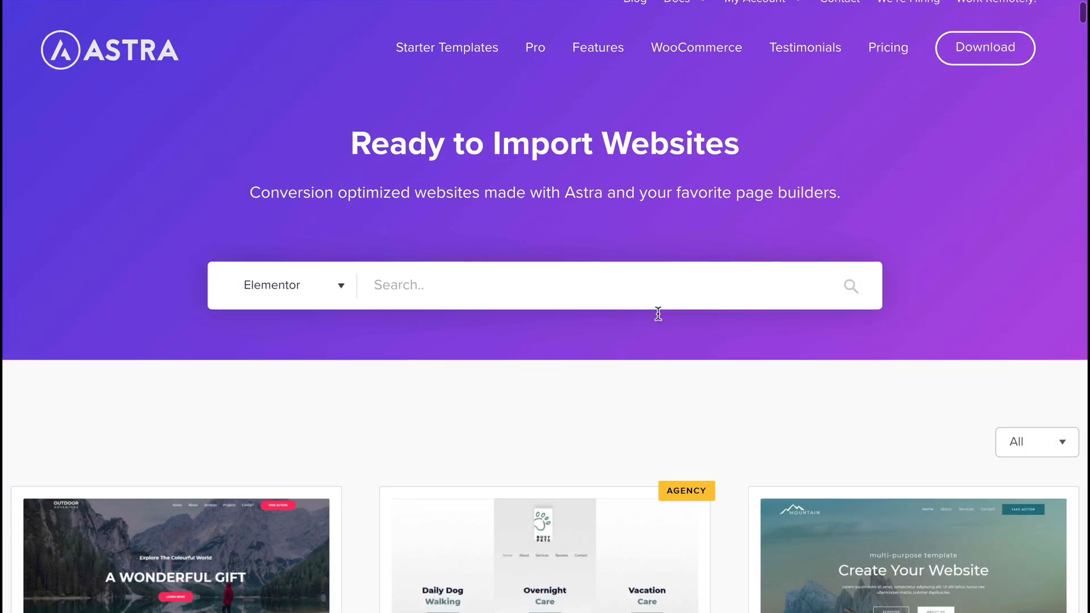
pyautogui.scroll(-5, 658, 313)
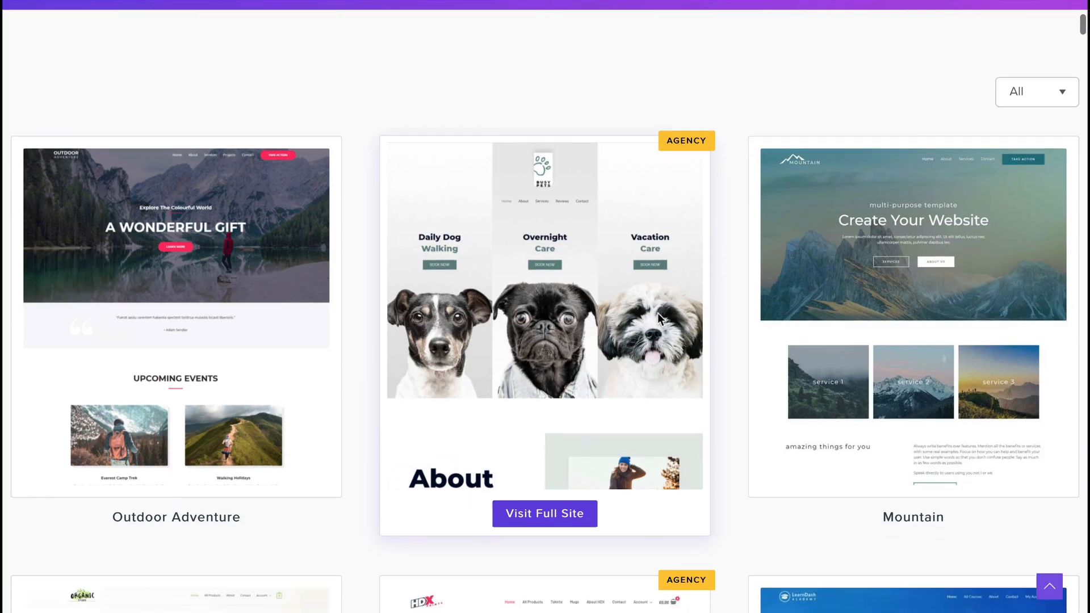
pyautogui.scroll(-9, 658, 318)
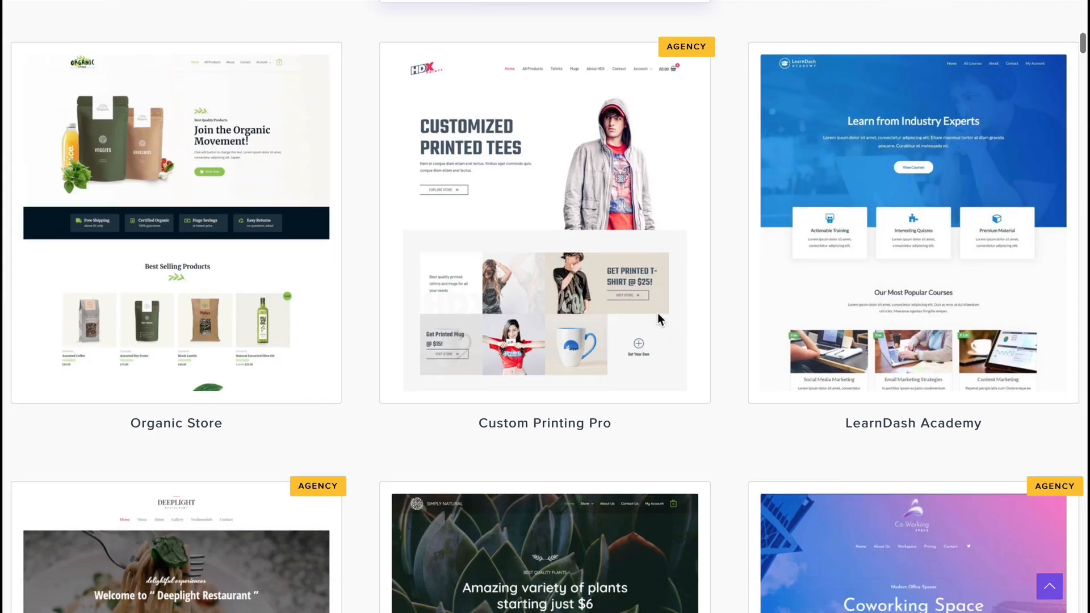
pyautogui.scroll(-12, 657, 318)
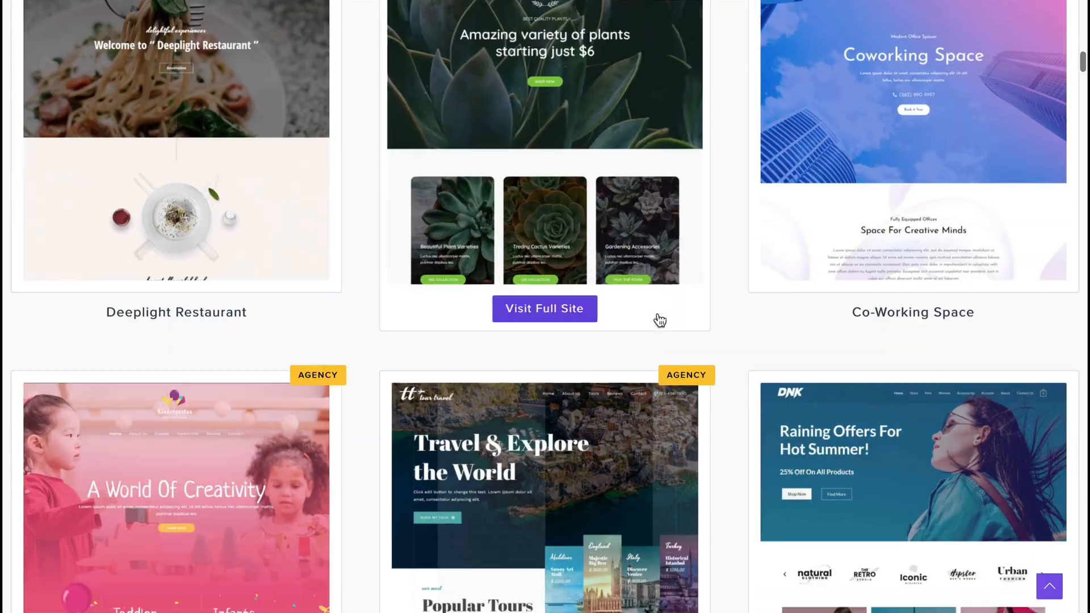
pyautogui.scroll(-10, 659, 320)
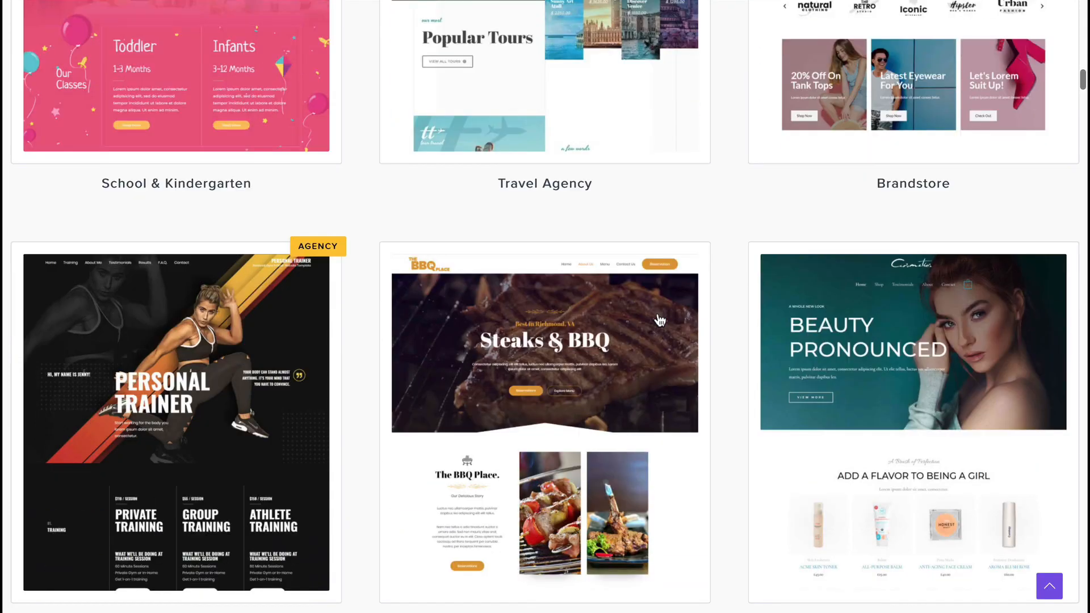
pyautogui.scroll(-8, 660, 317)
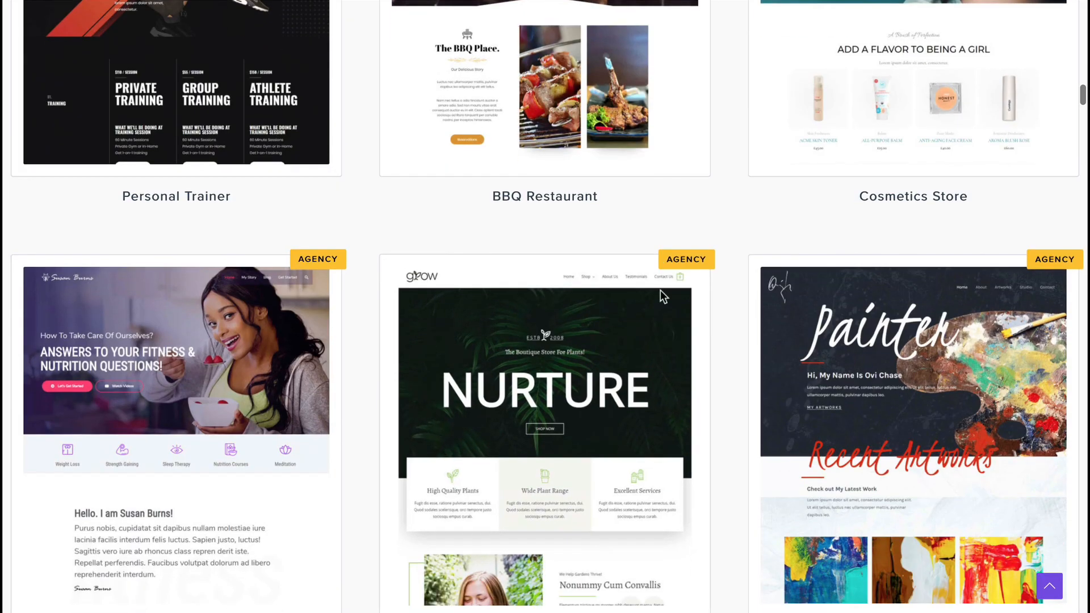
pyautogui.scroll(-9, 660, 292)
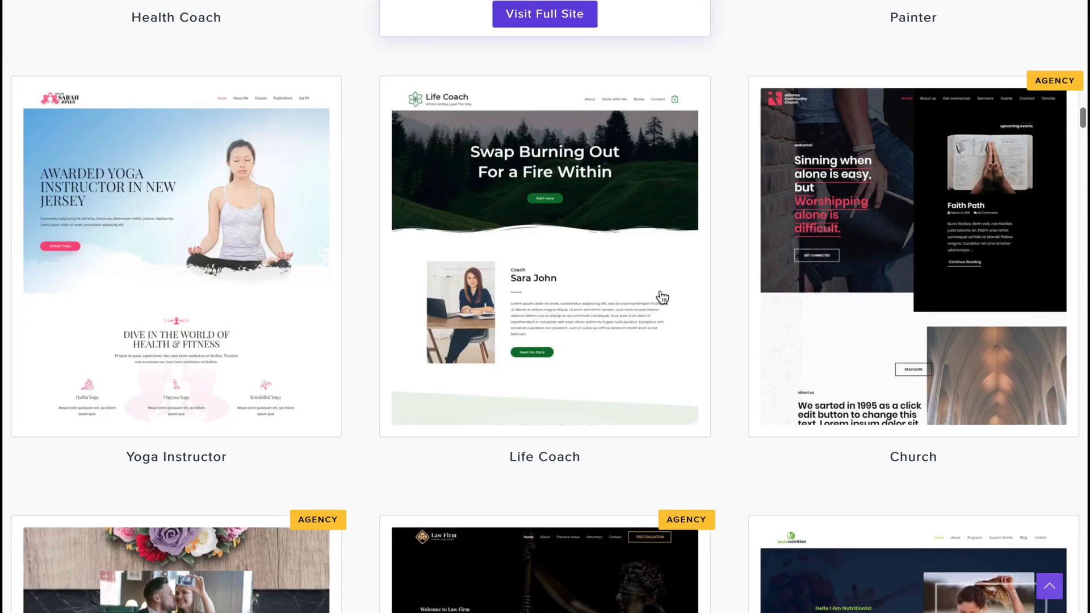
pyautogui.scroll(-3, 662, 298)
pyautogui.scroll(15, 662, 297)
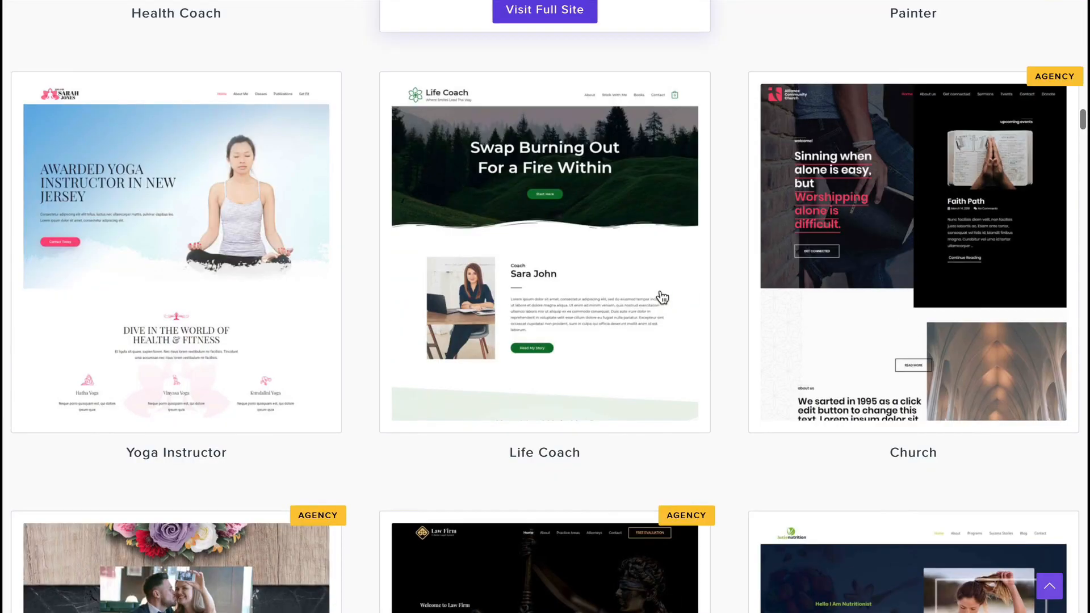
pyautogui.scroll(15, 662, 298)
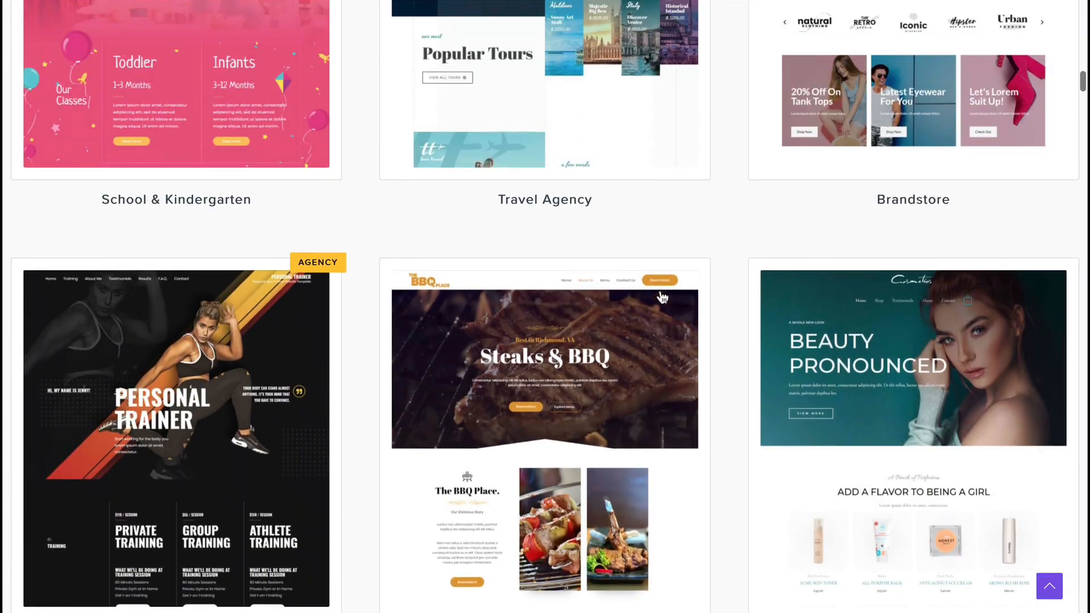
pyautogui.scroll(15, 662, 297)
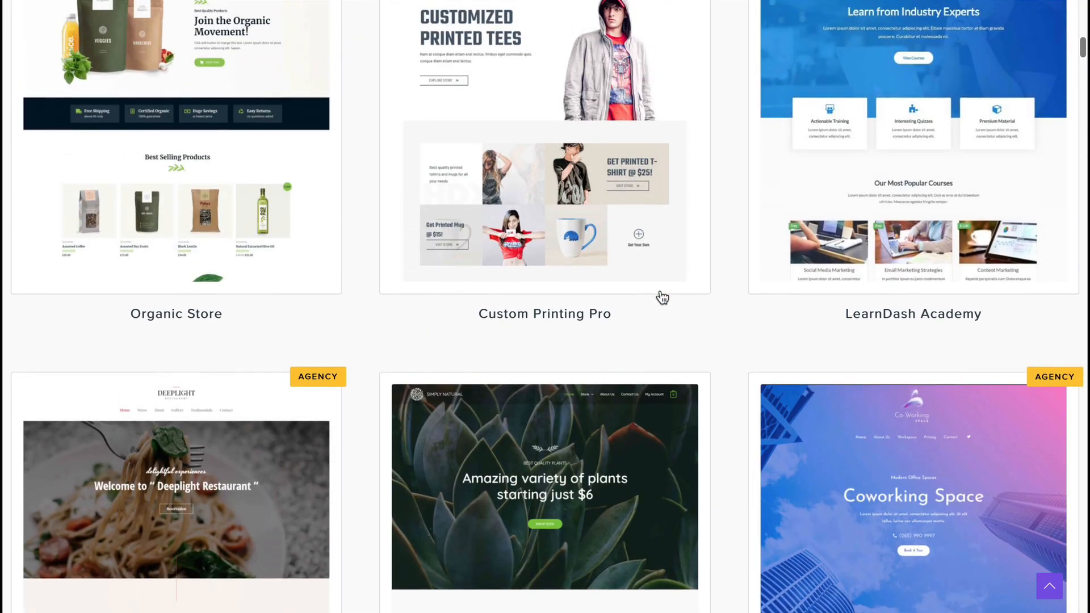
# Scroll down the Mountain demo site to the 'A Website Makes It Real' banner
pyautogui.scroll(1, 663, 297)
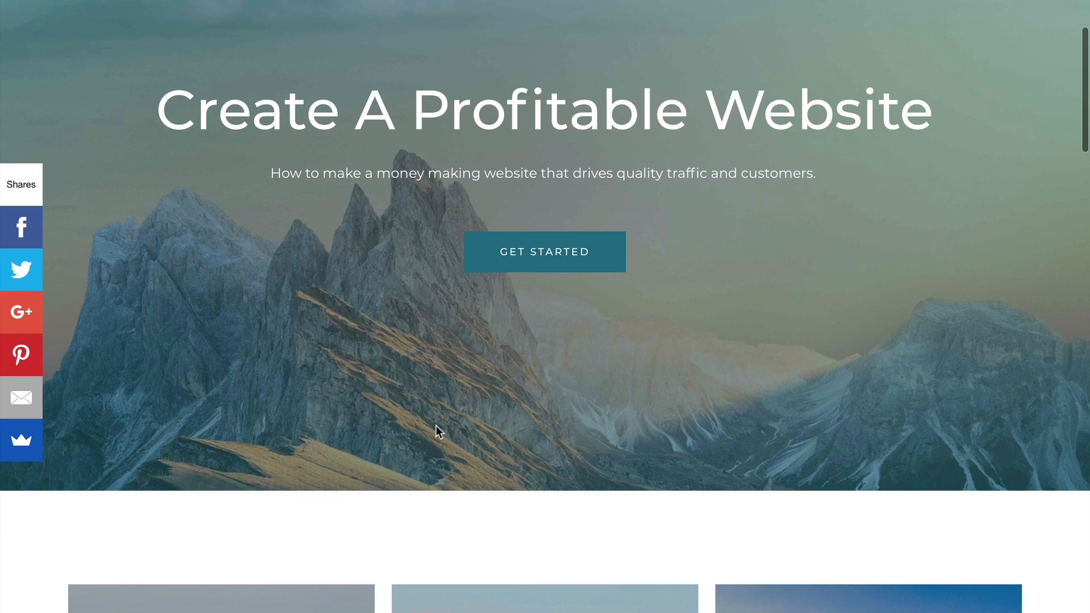
pyautogui.scroll(-3, 436, 426)
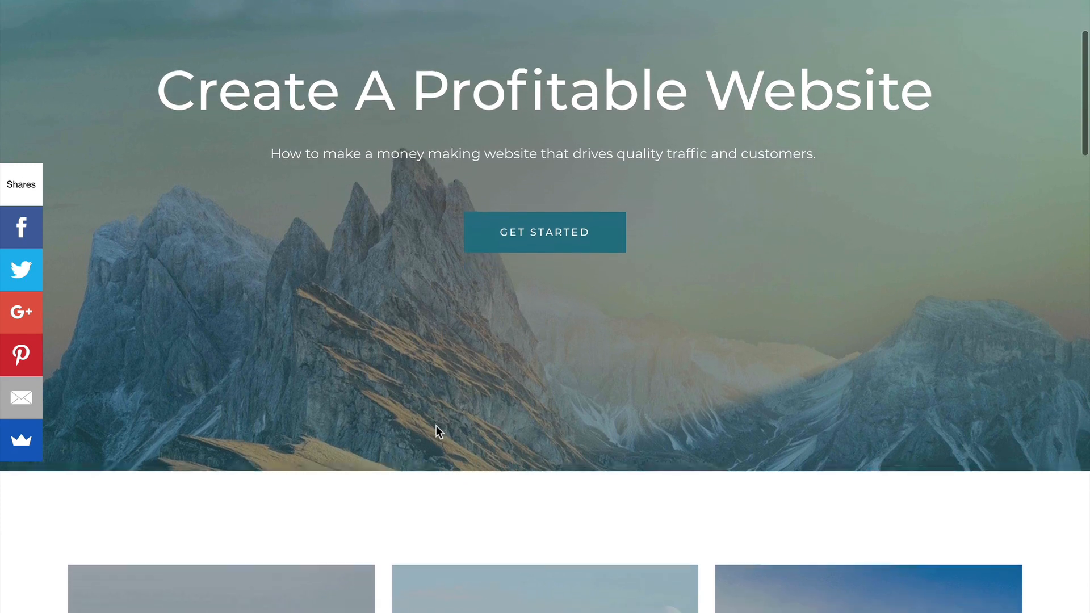
pyautogui.scroll(-2, 436, 429)
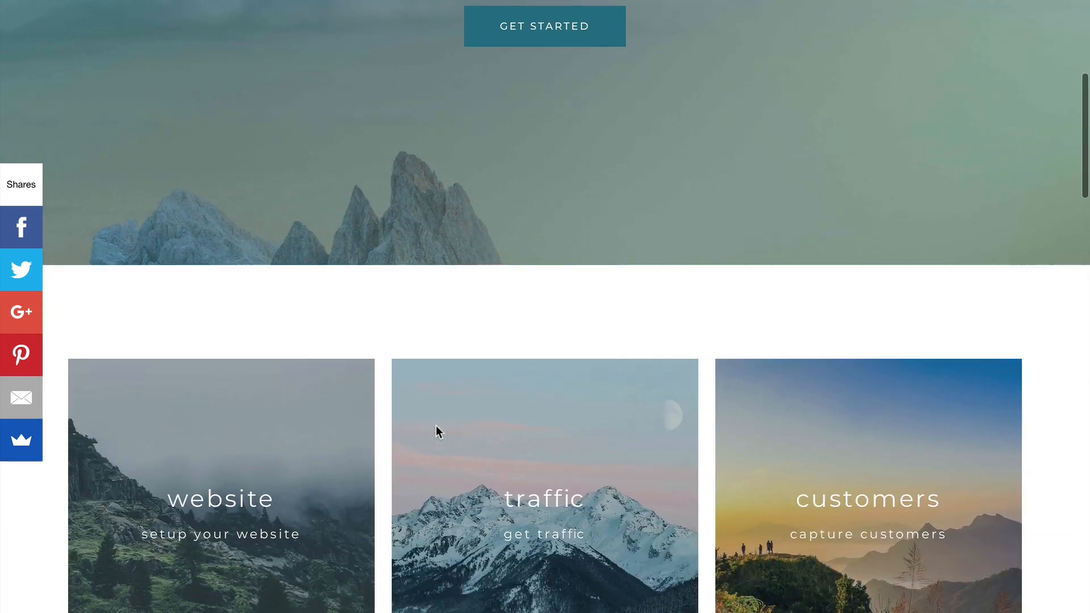
pyautogui.scroll(-2, 436, 429)
pyautogui.scroll(-3, 436, 425)
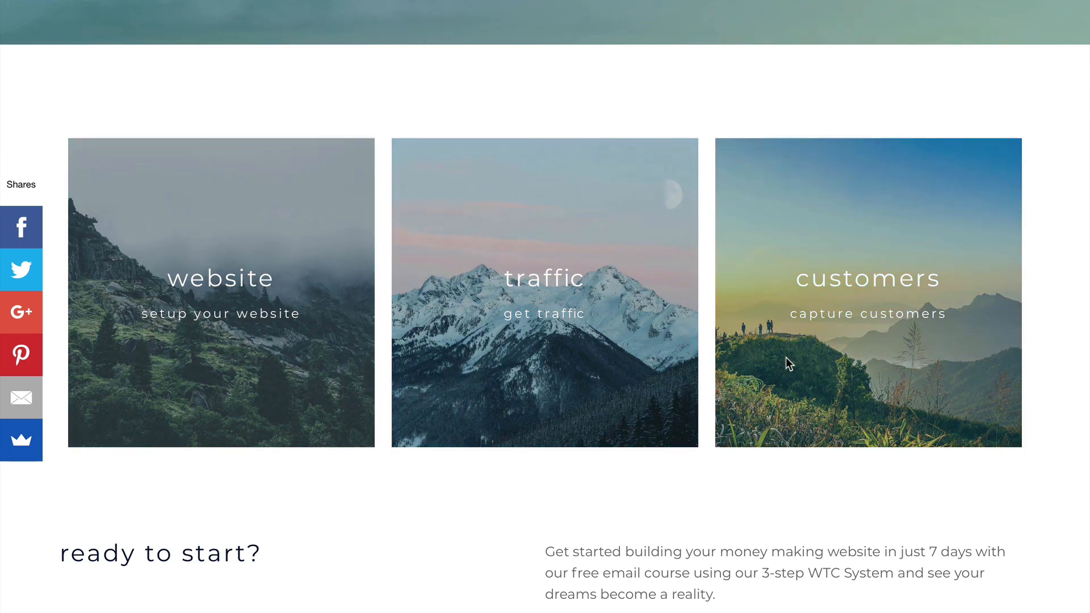
pyautogui.scroll(-2, 786, 361)
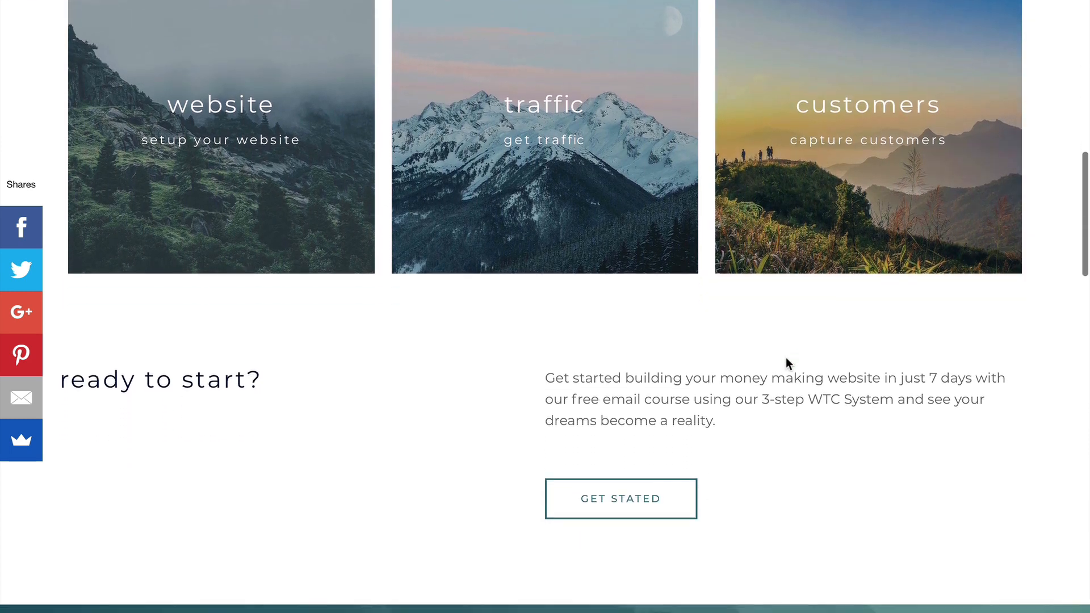
pyautogui.scroll(-3, 785, 357)
pyautogui.scroll(-2, 787, 357)
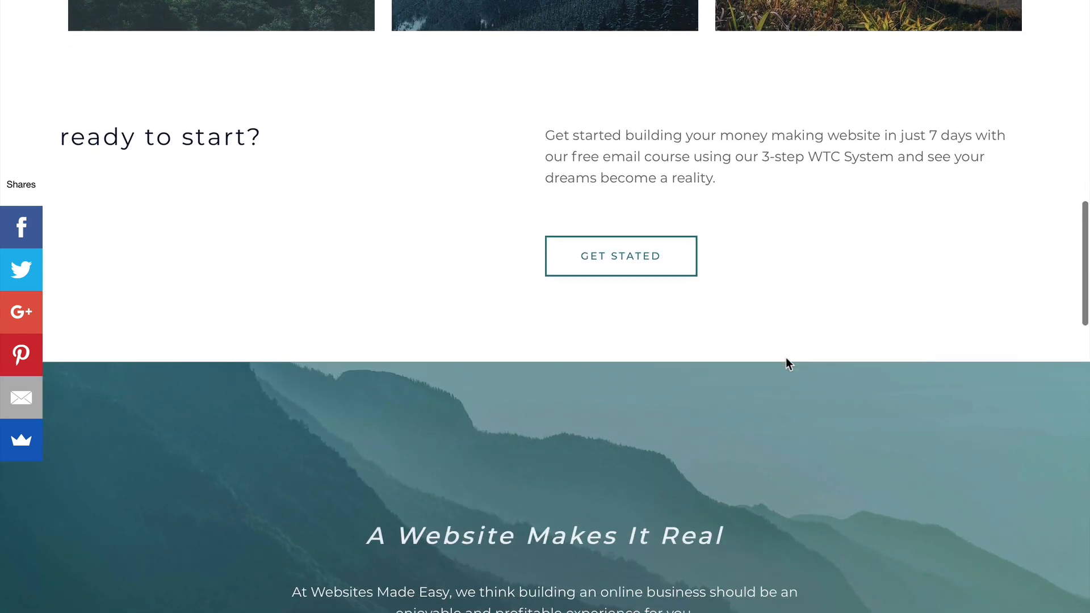
pyautogui.scroll(-1, 787, 357)
pyautogui.scroll(-3, 787, 358)
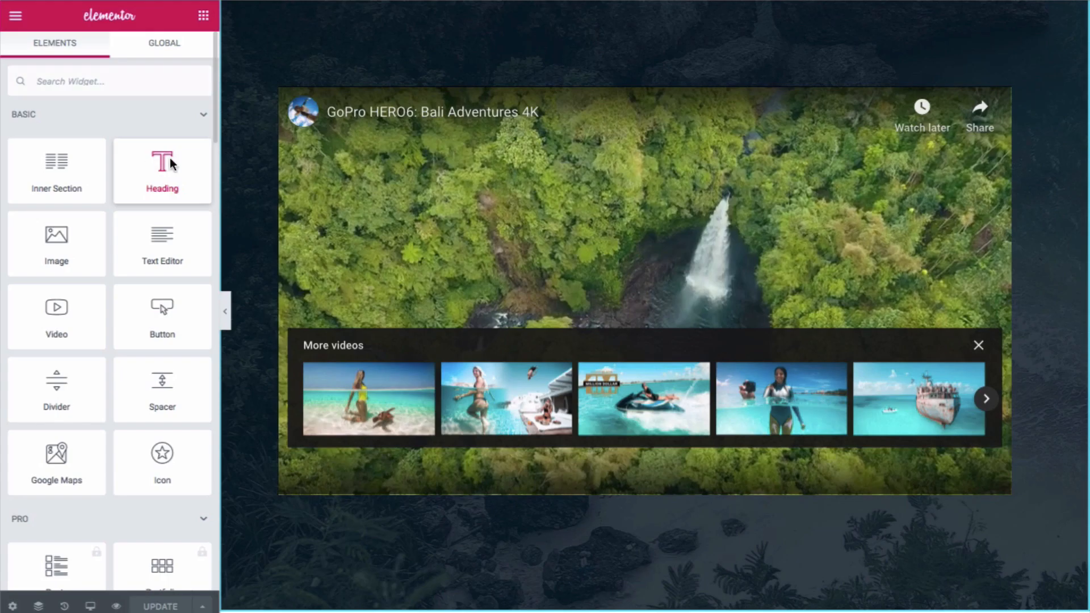
# Add a heading above the video, preview it at mobile size, and show its style settings
pyautogui.moveTo(169, 158); pyautogui.dragTo(547, 88)
pyautogui.click(88, 570)
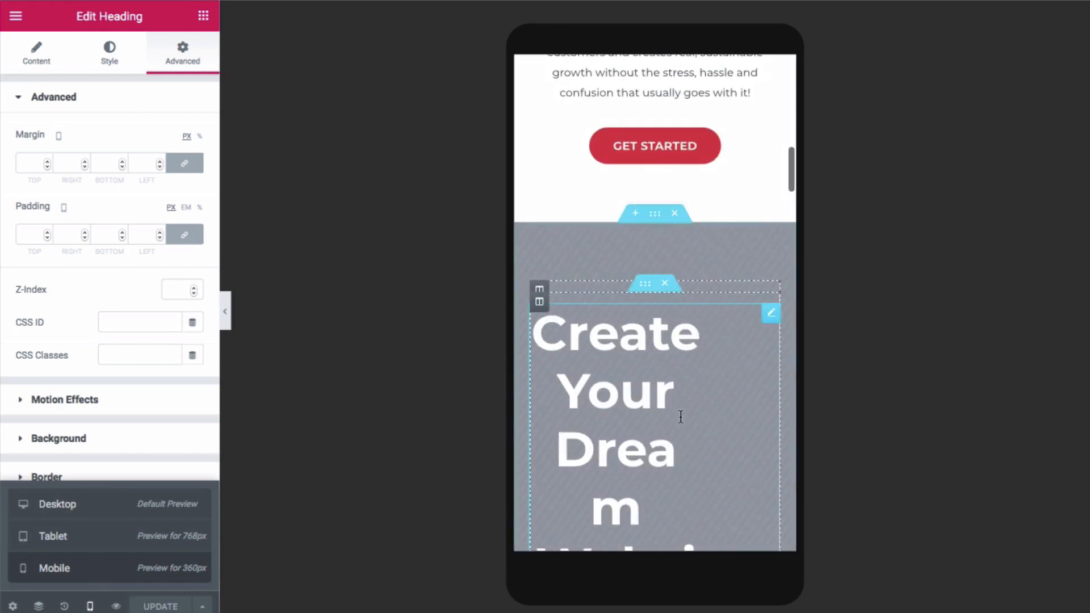
pyautogui.scroll(15, 704, 347)
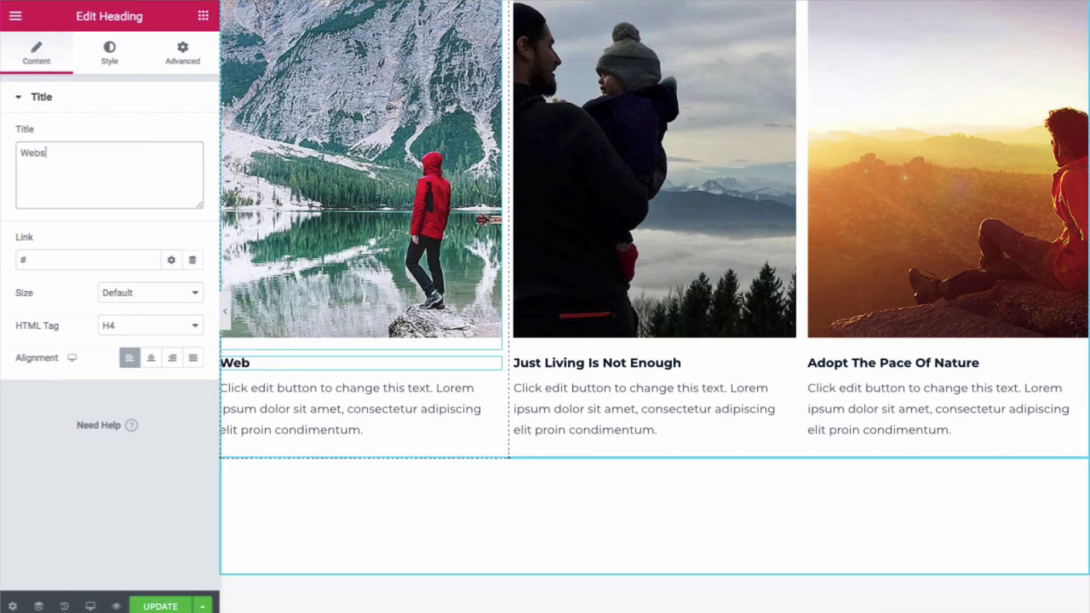
pyautogui.click(110, 52)
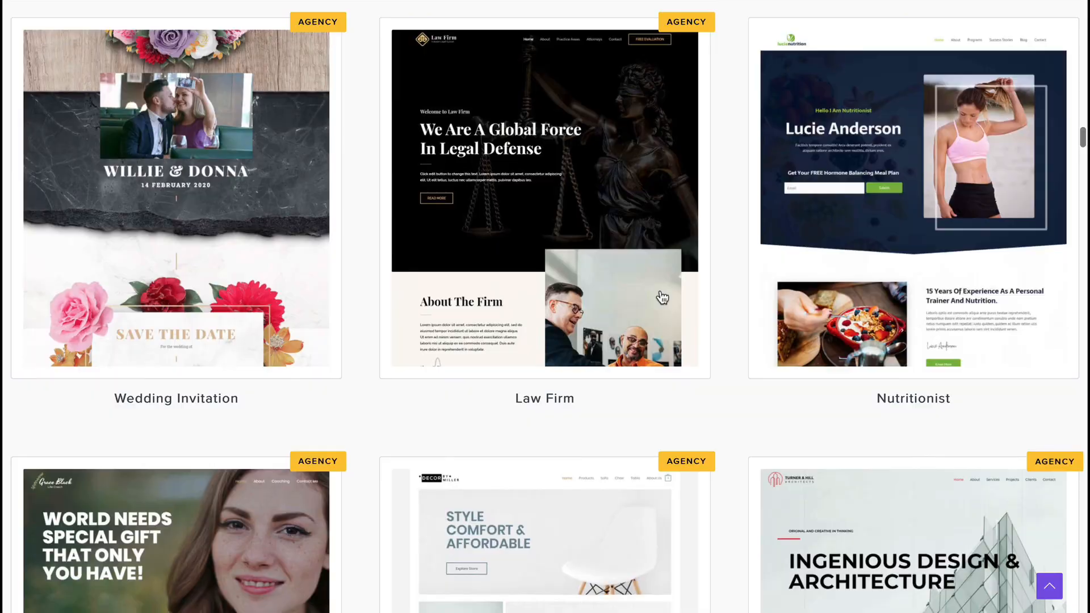
# Return to the top of the template gallery and open the Mountain template's full demo site
pyautogui.scroll(15, 659, 295)
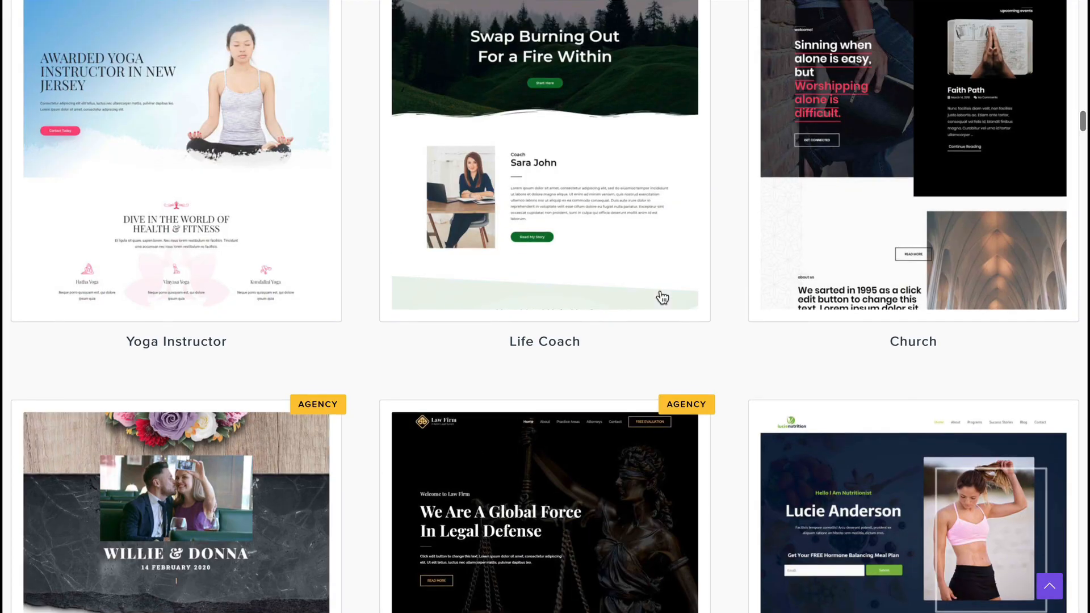
pyautogui.scroll(15, 661, 296)
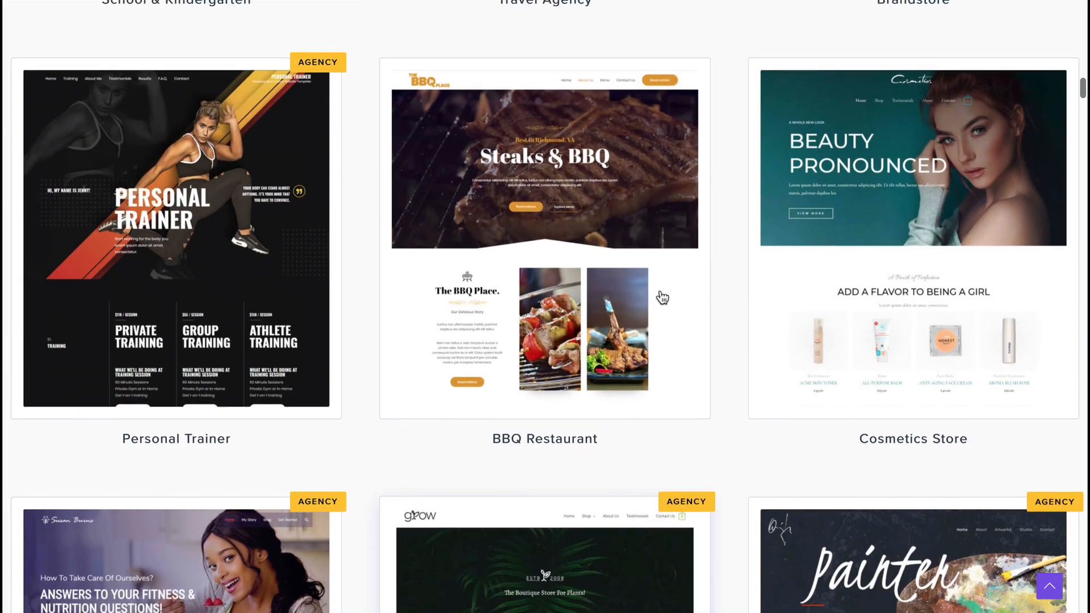
pyautogui.scroll(15, 662, 296)
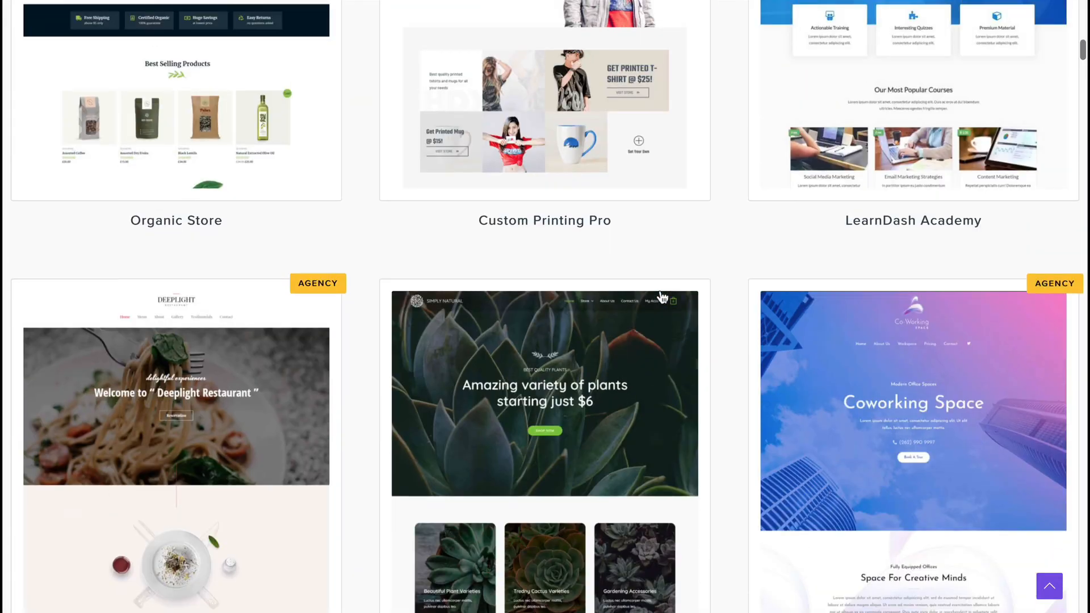
pyautogui.scroll(7, 662, 297)
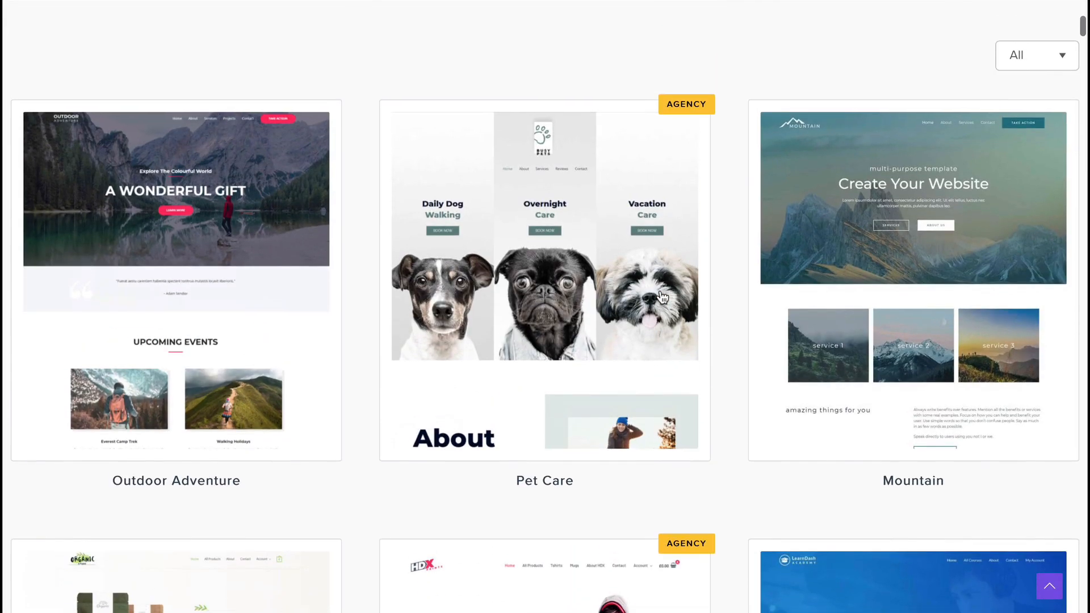
pyautogui.click(782, 274)
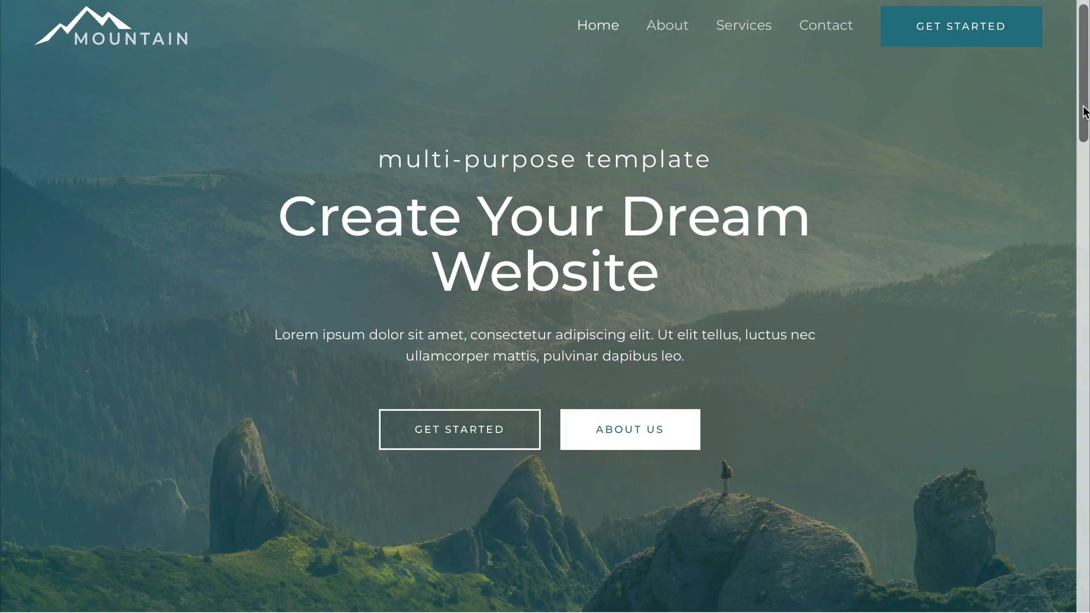
# Scroll the Websites Made Easy home page down to the Website, Traffic, Customers section
pyautogui.moveTo(1084, 111); pyautogui.dragTo(1056, 261)
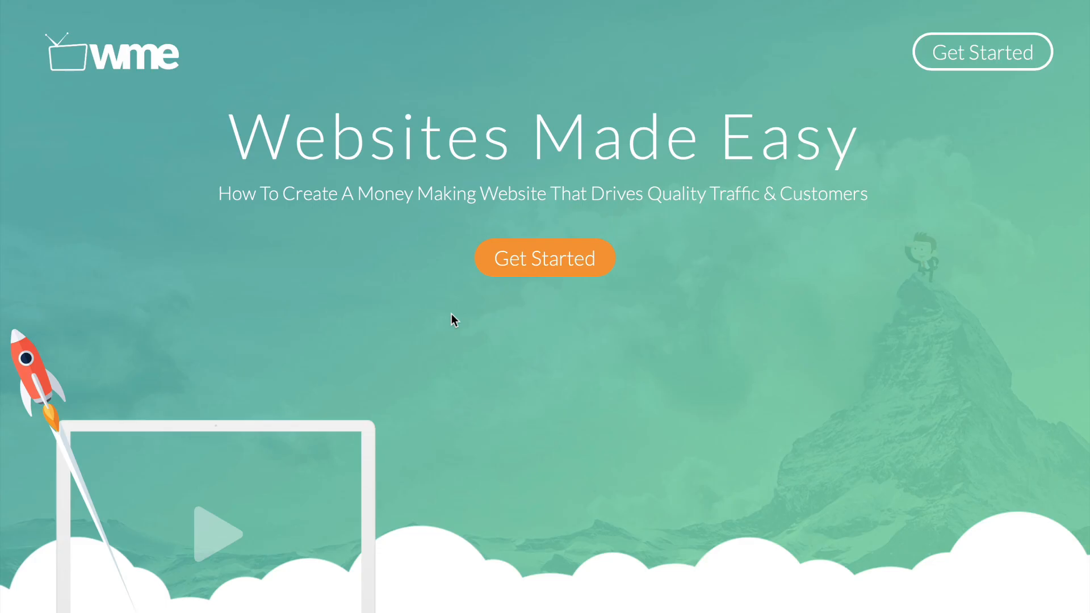
pyautogui.scroll(-6, 451, 314)
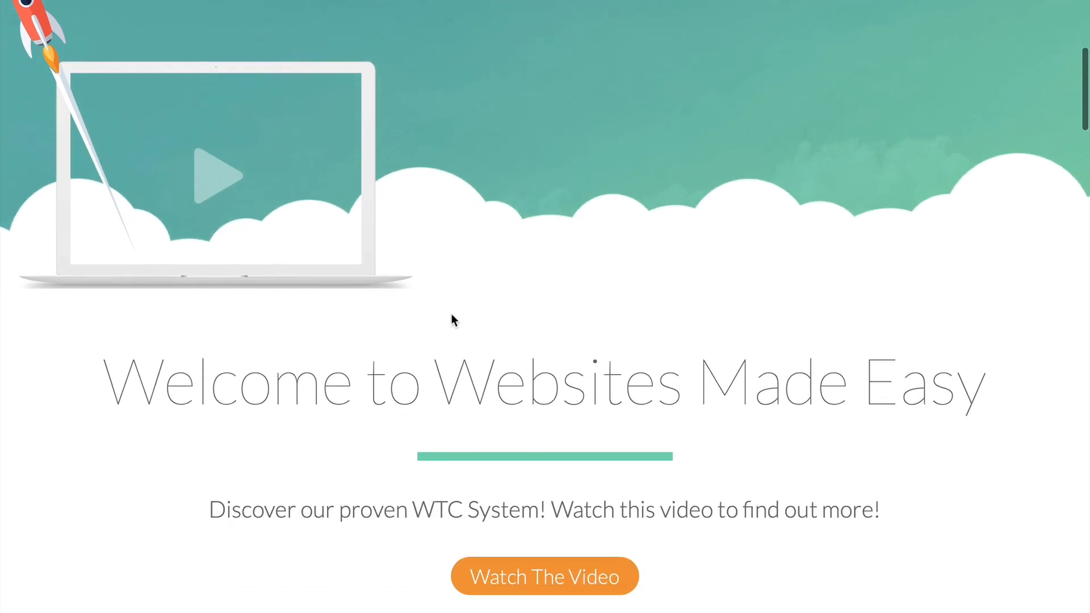
pyautogui.scroll(-7, 451, 313)
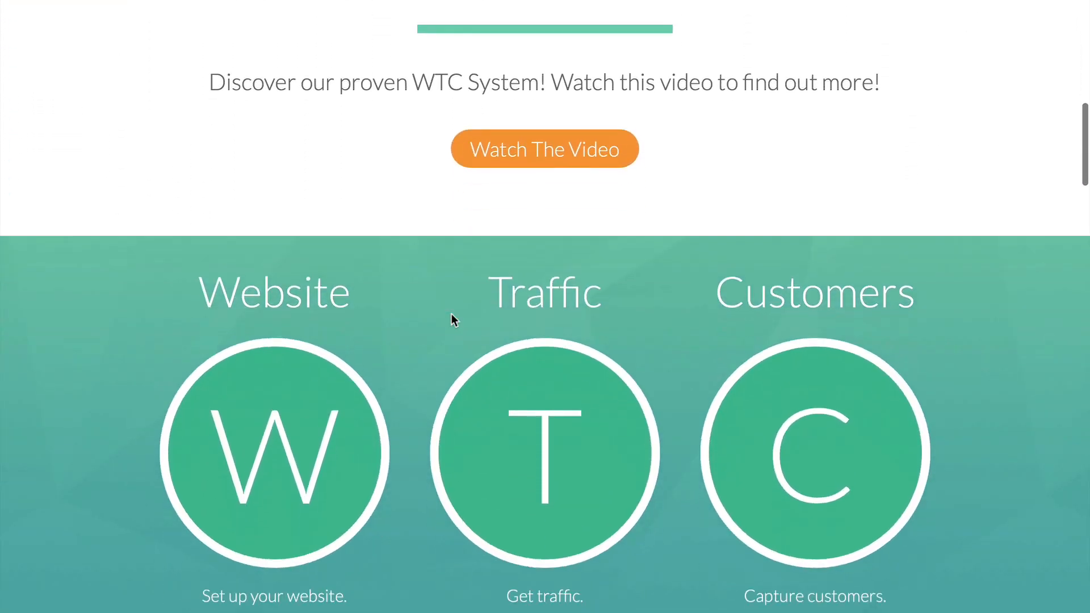
pyautogui.scroll(-1, 452, 313)
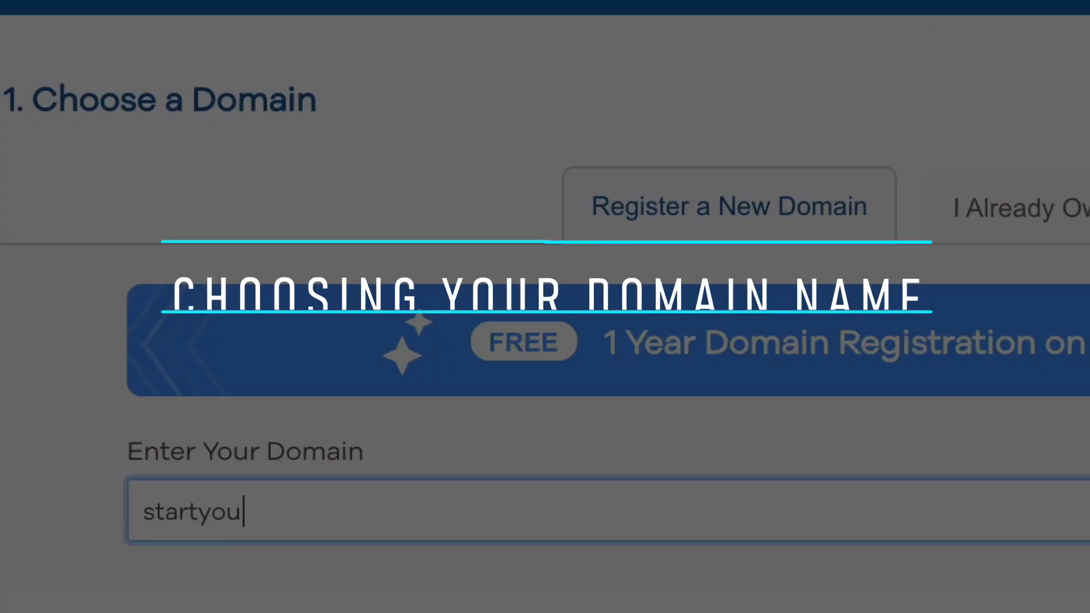
pyautogui.write('raw')
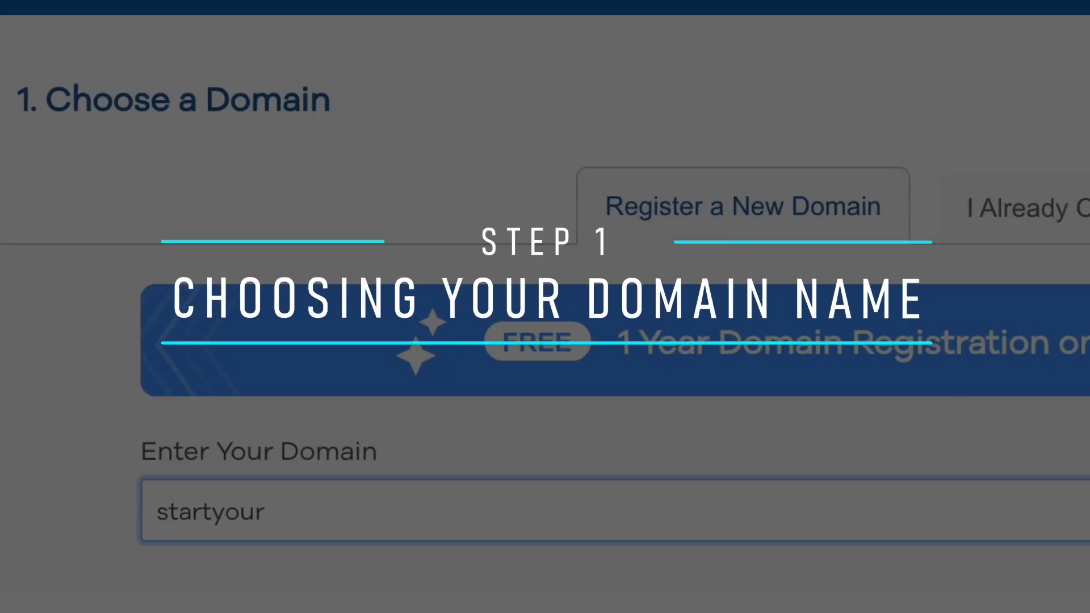
pyautogui.write('esomesite')
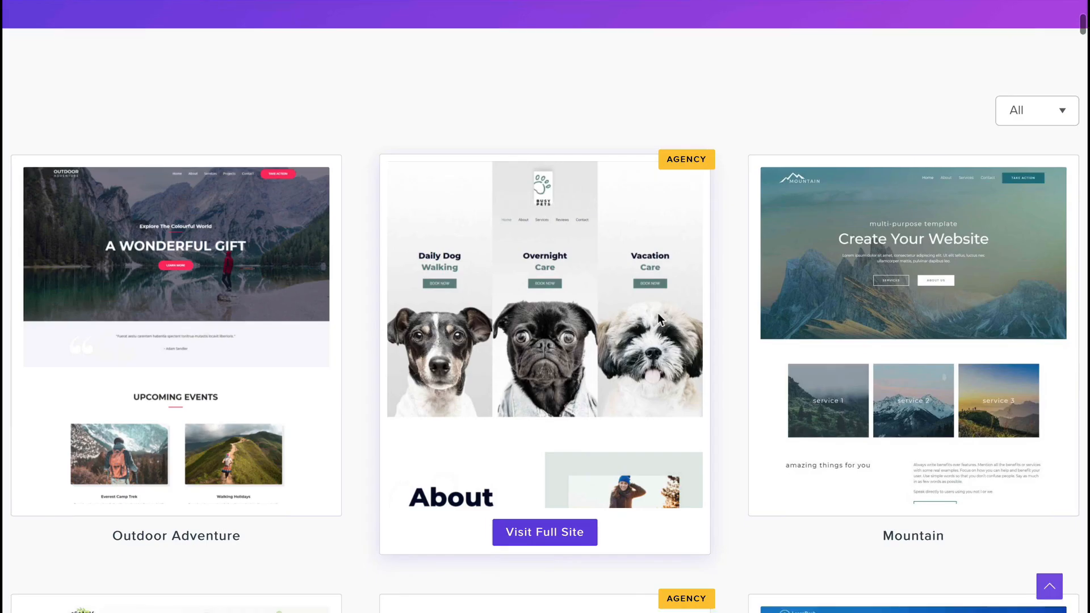
pyautogui.scroll(-3, 658, 312)
pyautogui.scroll(-10, 657, 313)
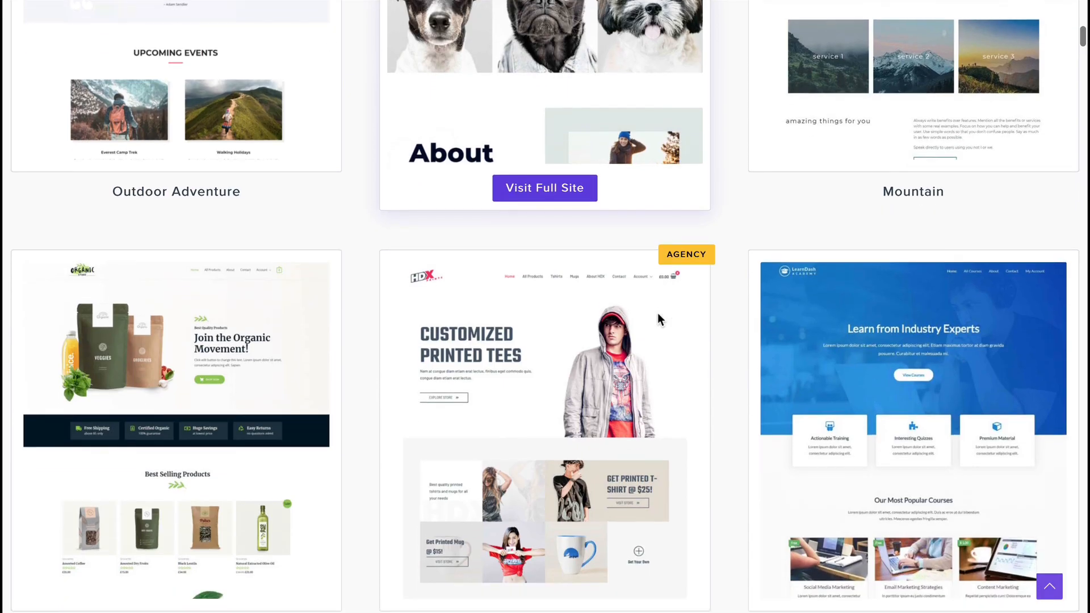
pyautogui.scroll(-10, 657, 312)
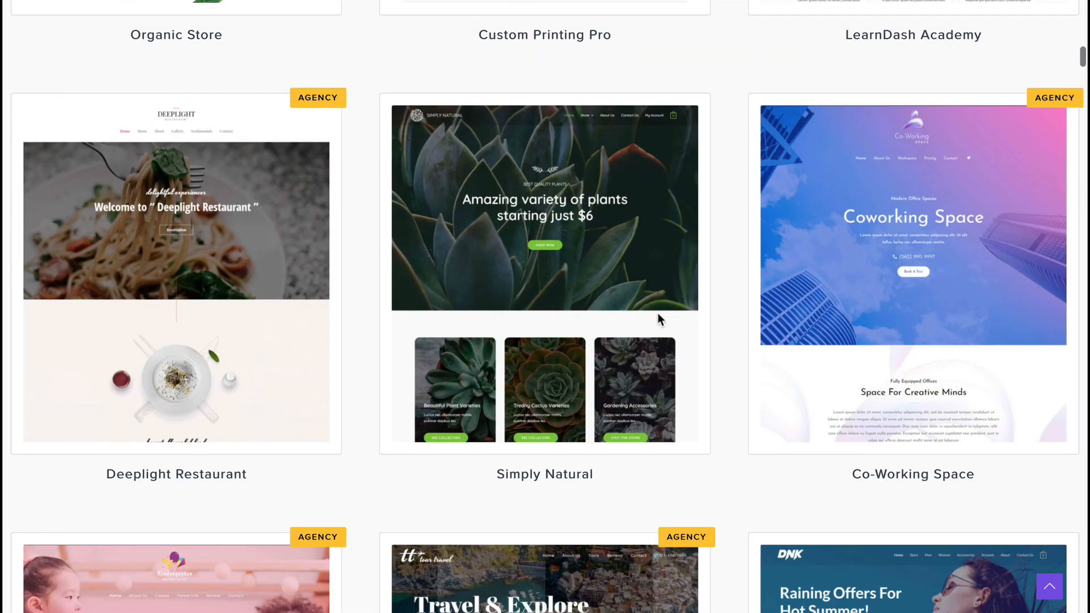
pyautogui.scroll(-11, 658, 320)
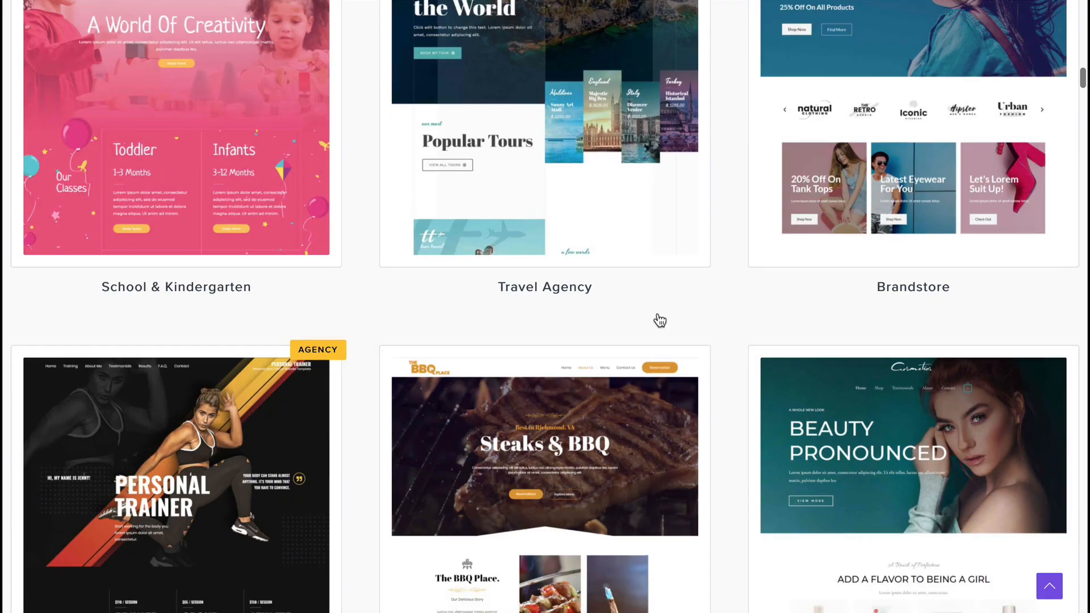
pyautogui.scroll(-2, 660, 321)
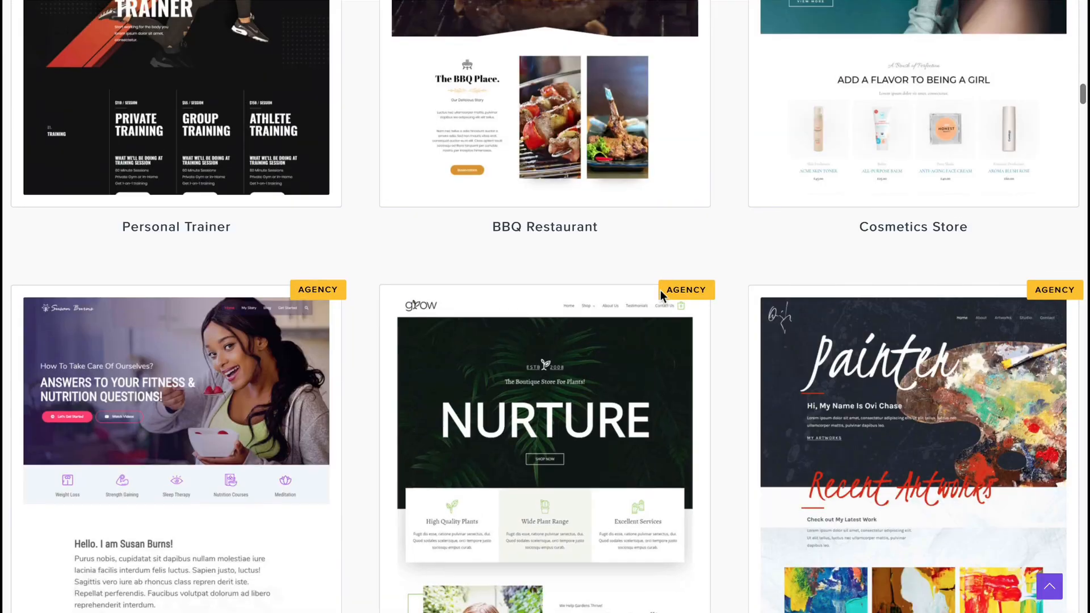
pyautogui.scroll(-4, 660, 291)
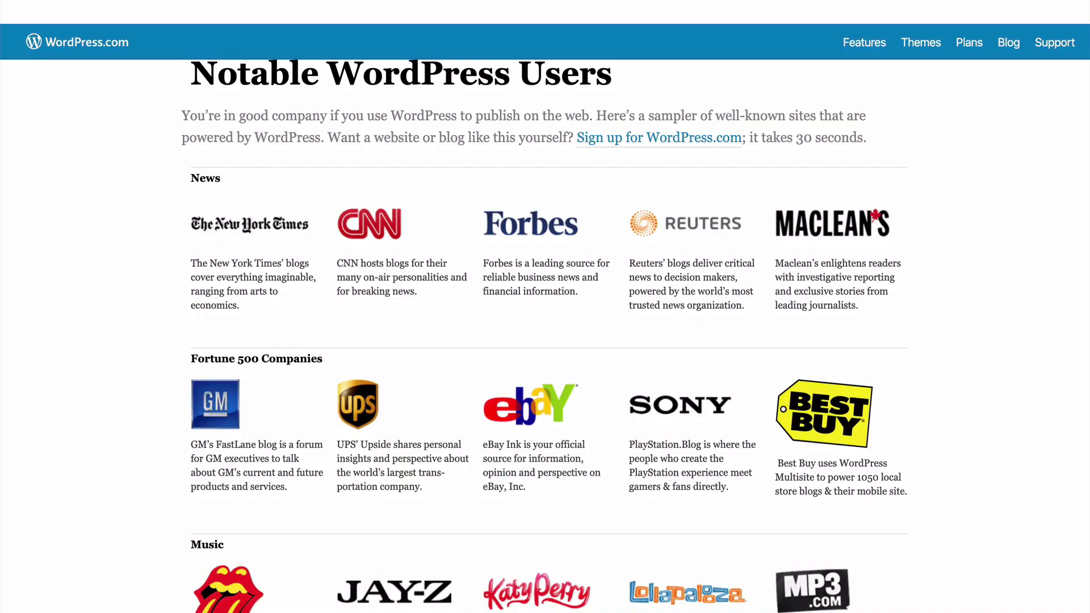
pyautogui.scroll(-3, 545, 335)
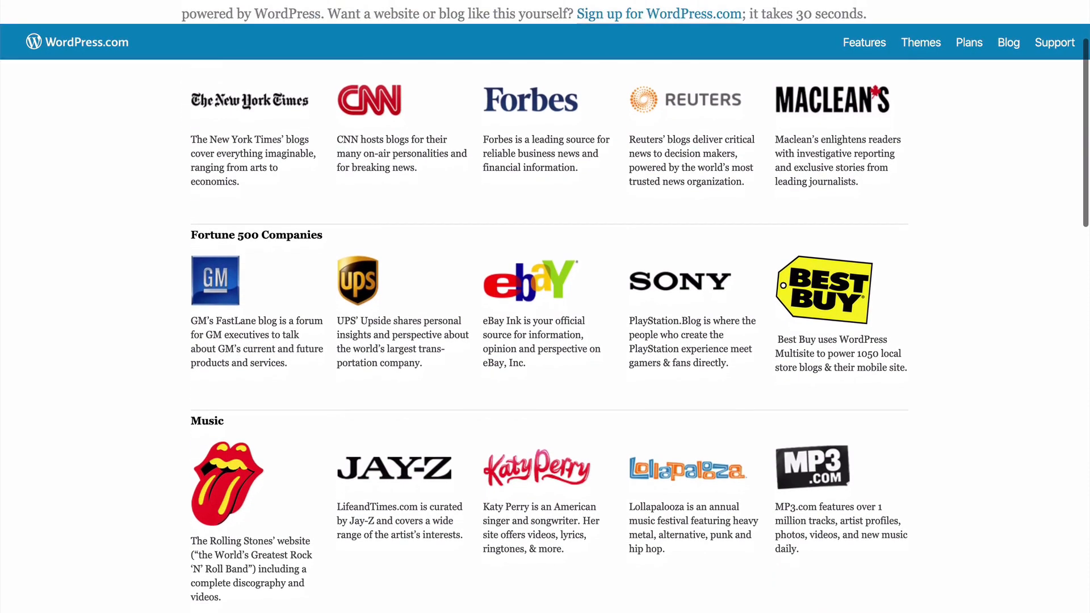
pyautogui.scroll(-3, 545, 335)
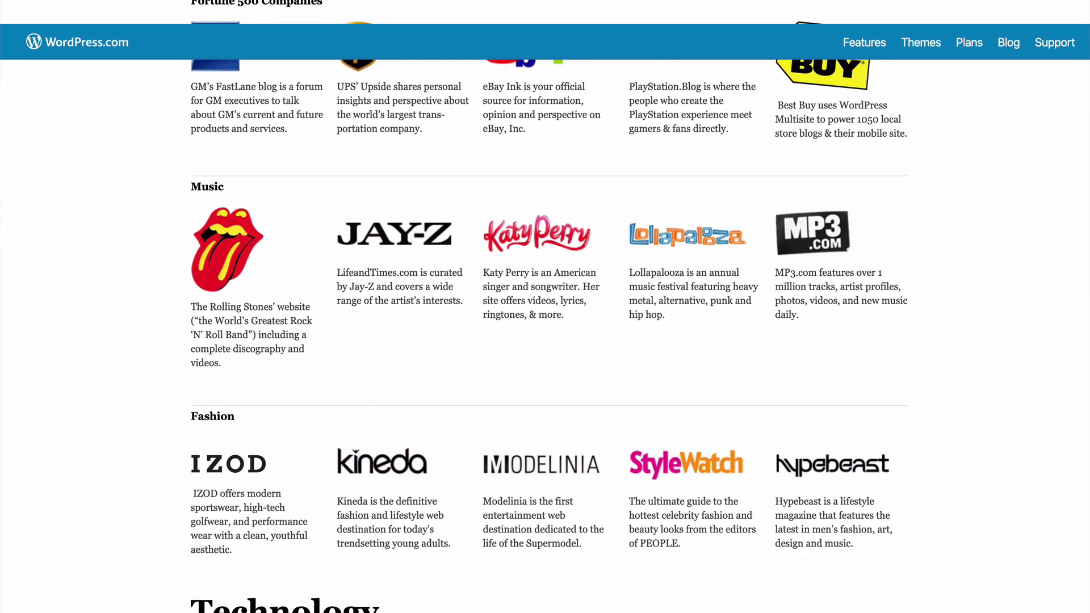
pyautogui.scroll(-3, 545, 335)
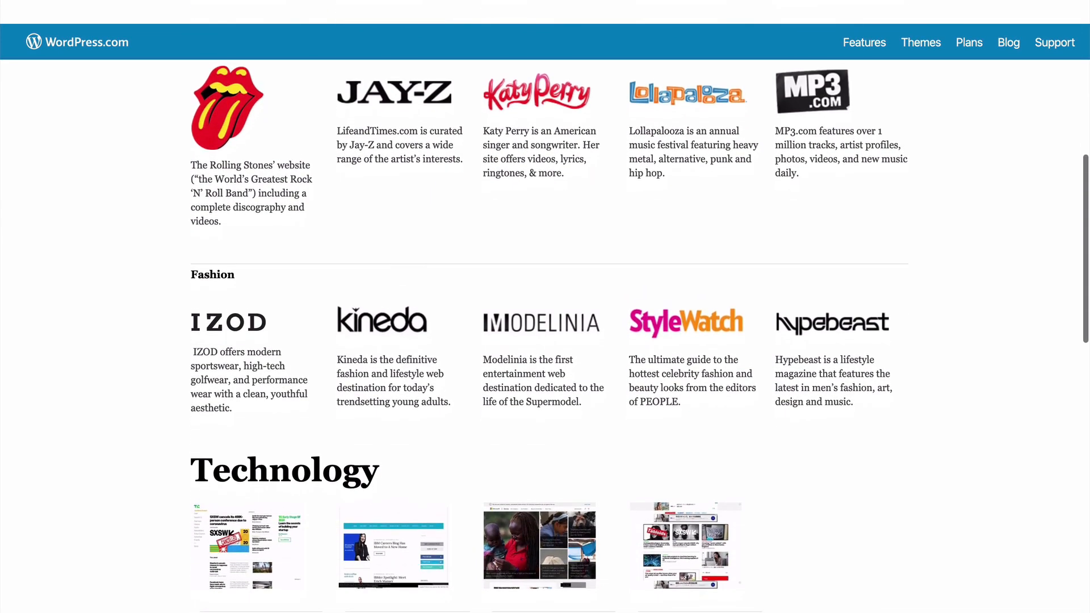
pyautogui.scroll(-3, 545, 335)
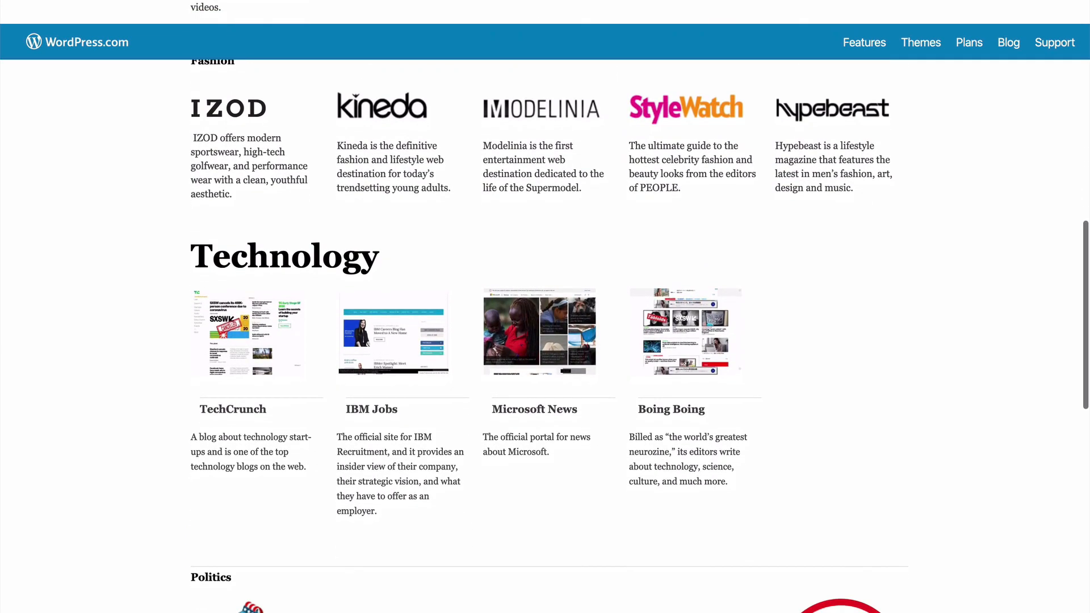
pyautogui.scroll(-5, 545, 335)
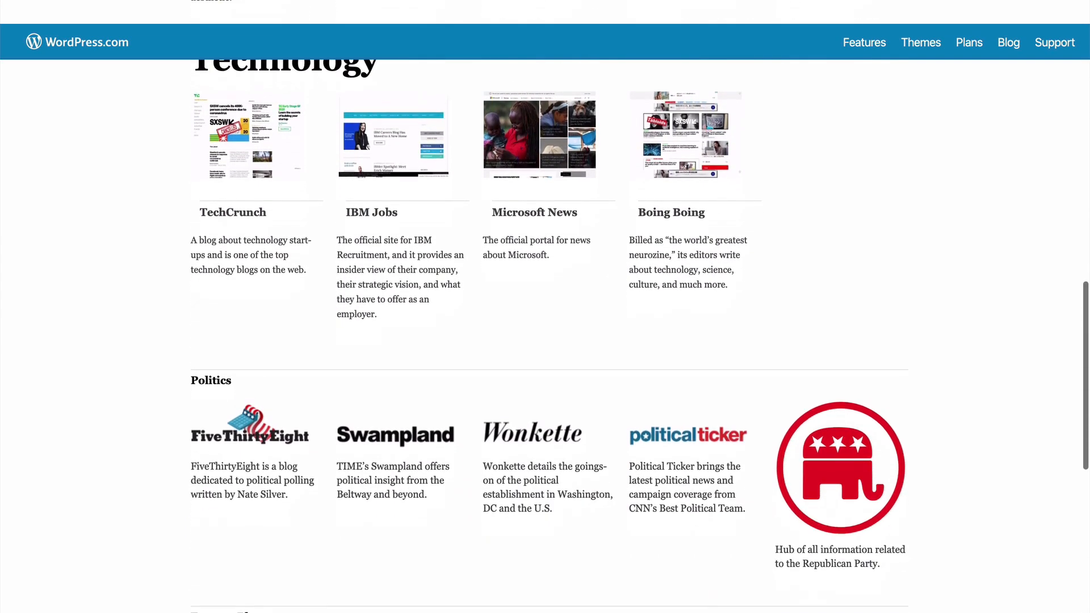
pyautogui.scroll(-5, 545, 334)
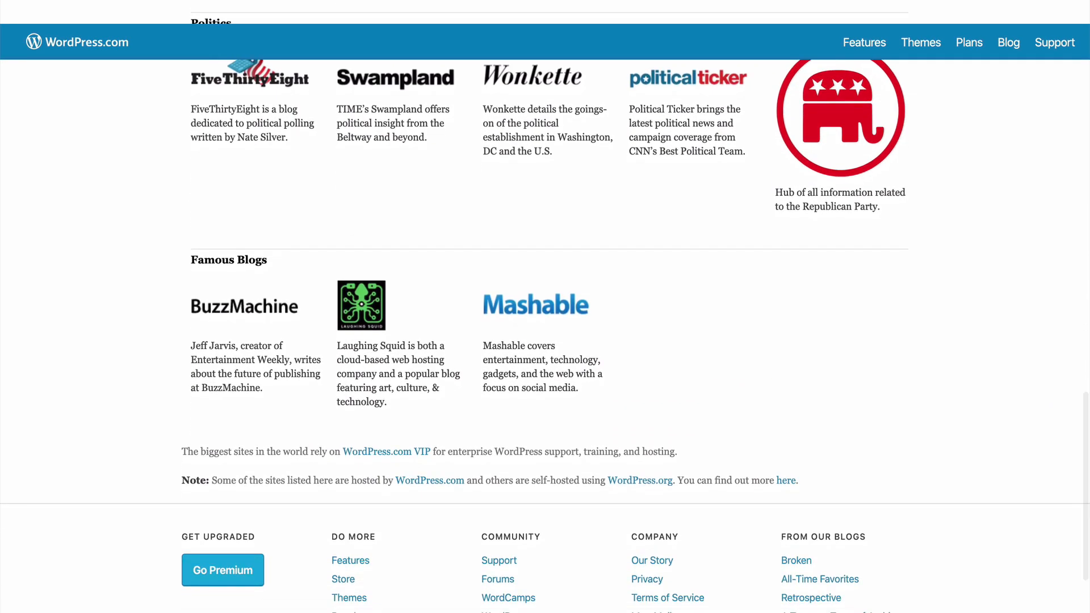
pyautogui.scroll(12, 545, 335)
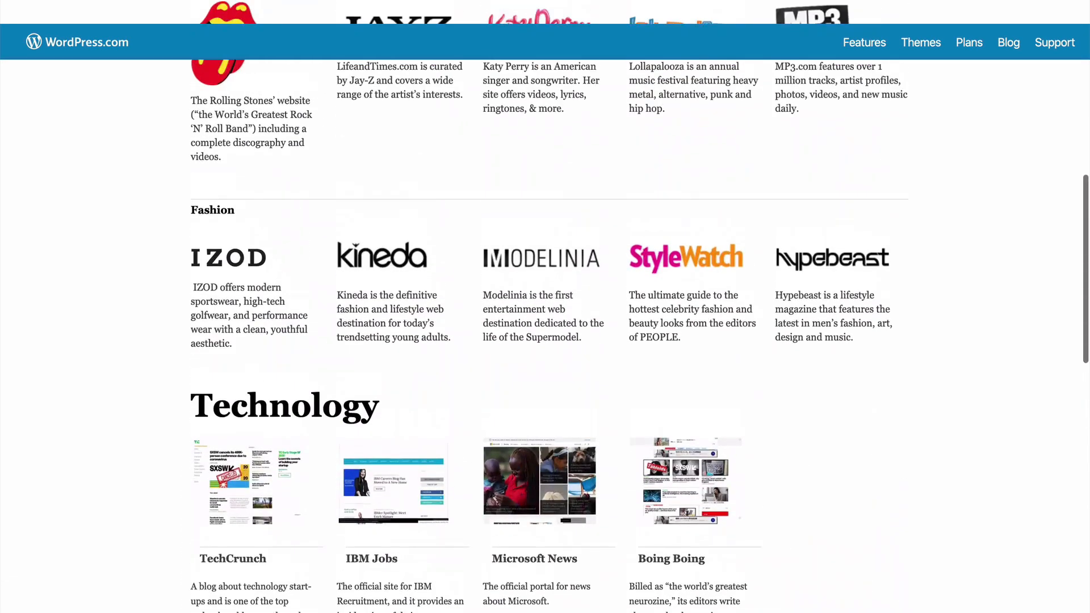
pyautogui.scroll(10, 545, 335)
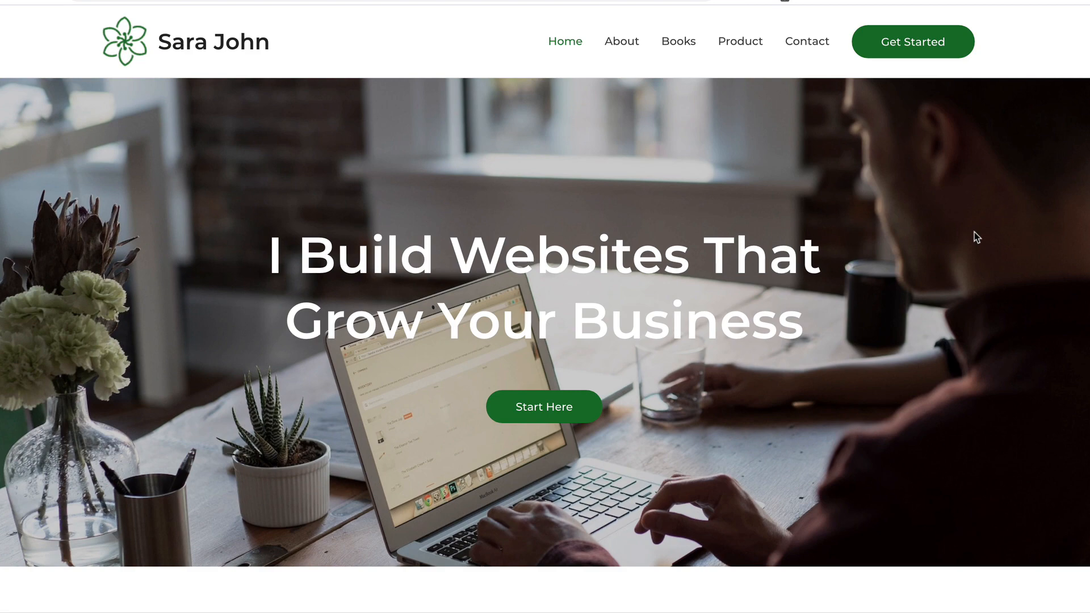
pyautogui.scroll(-10, 974, 232)
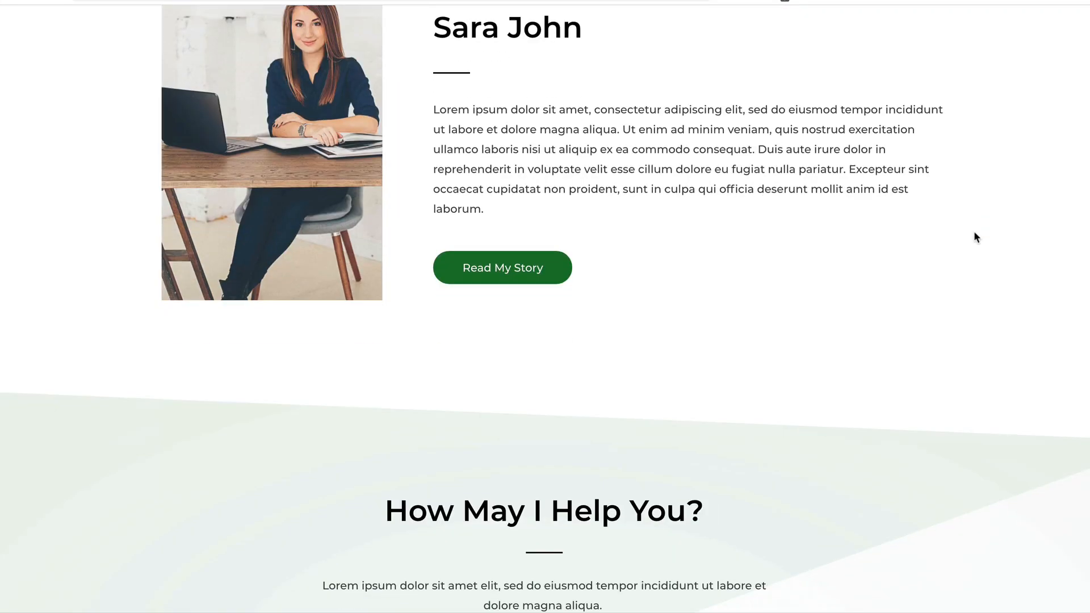
pyautogui.scroll(-15, 974, 231)
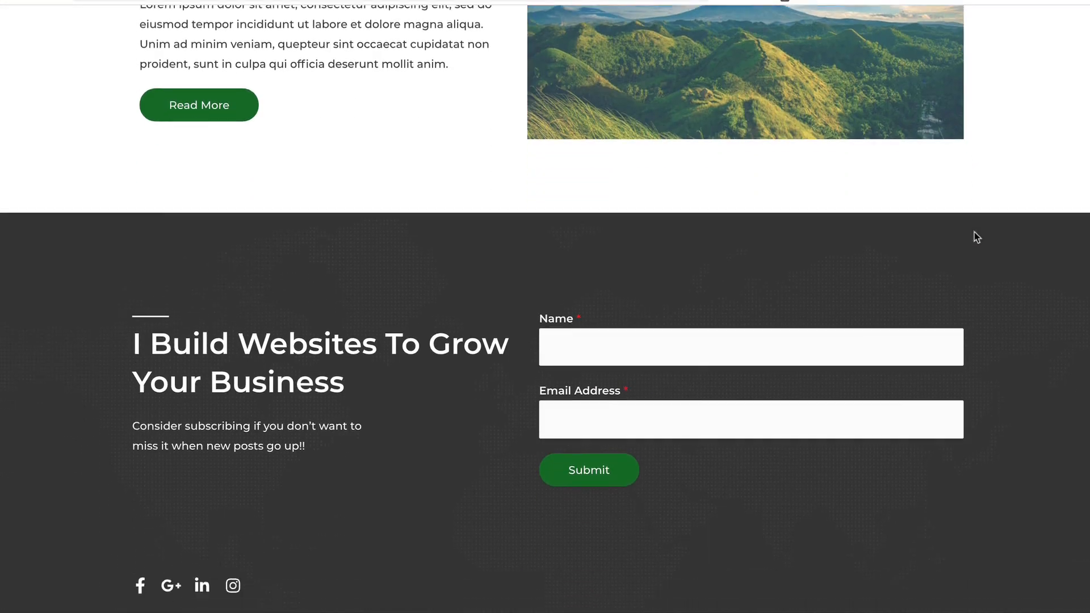
pyautogui.scroll(12, 974, 232)
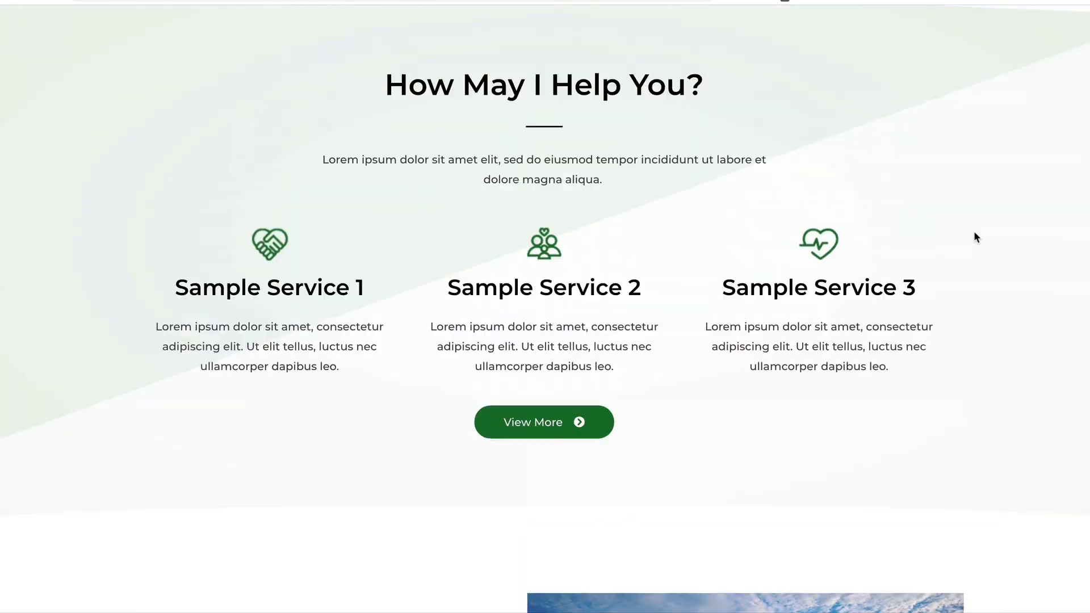
pyautogui.scroll(10, 974, 235)
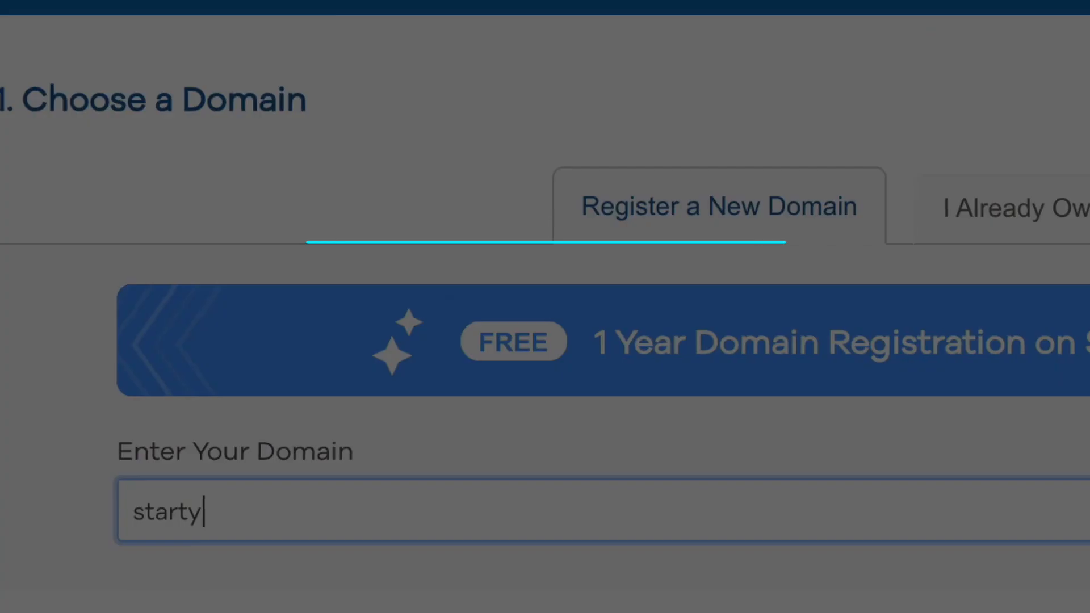
pyautogui.write('our')
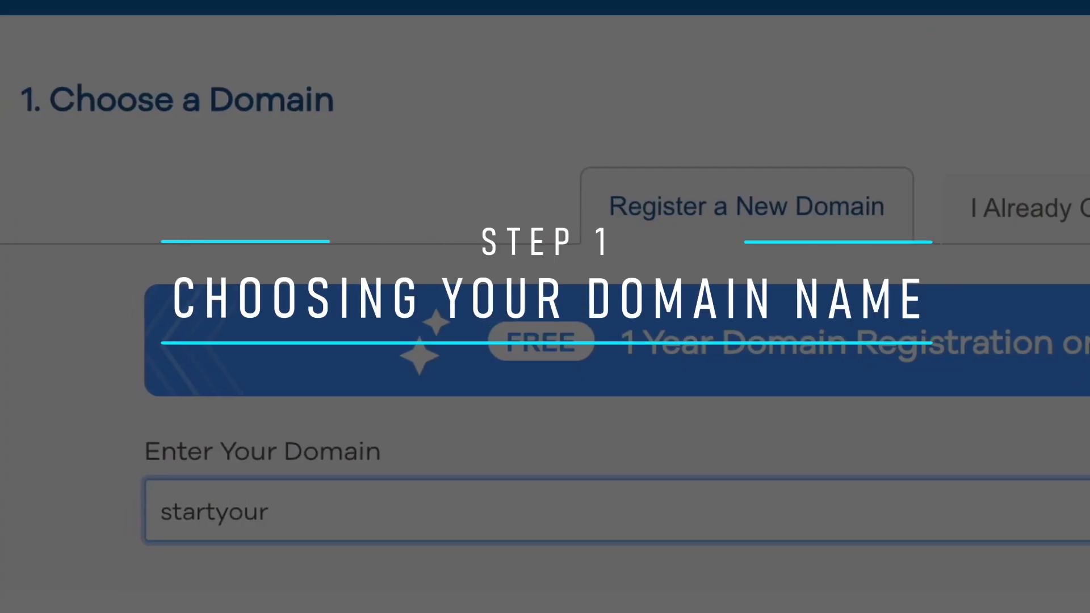
pyautogui.write('awesomesite')
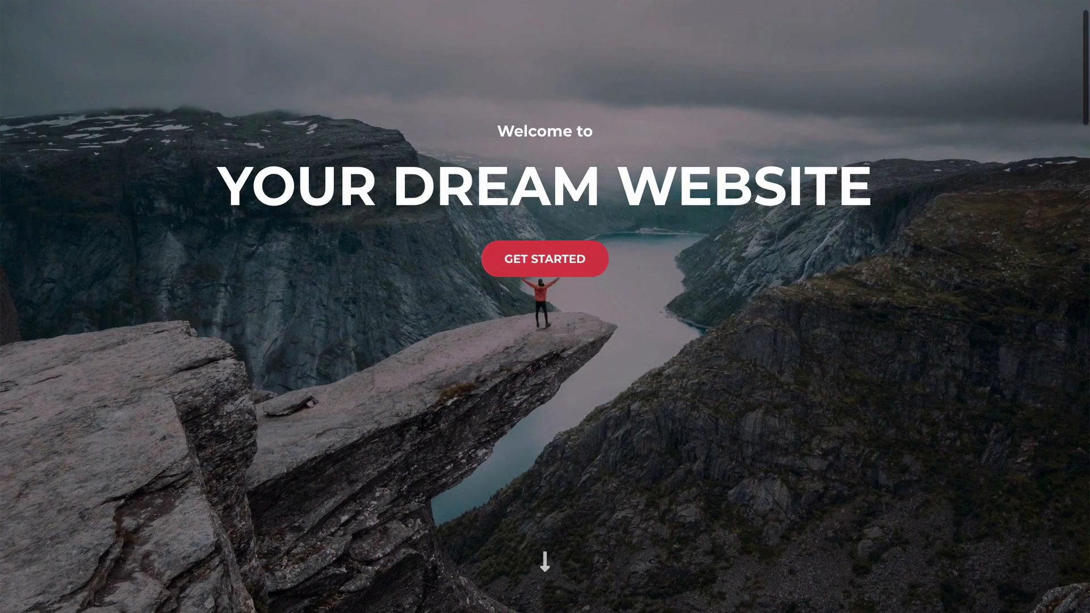
# Scroll down through the Your Dream Website demo page
pyautogui.scroll(-8, 545, 307)
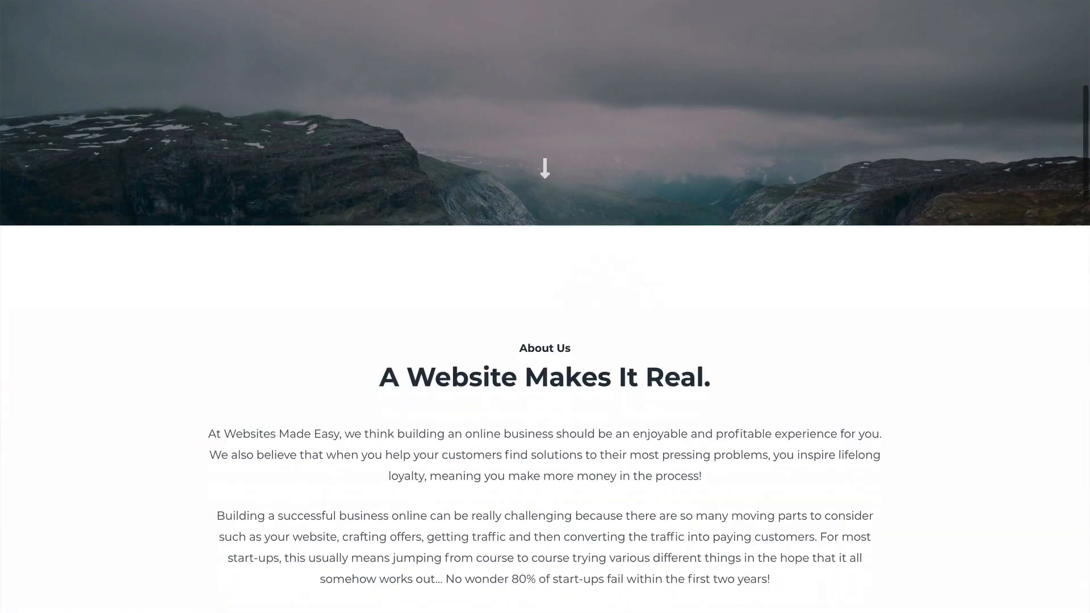
pyautogui.scroll(-3, 545, 306)
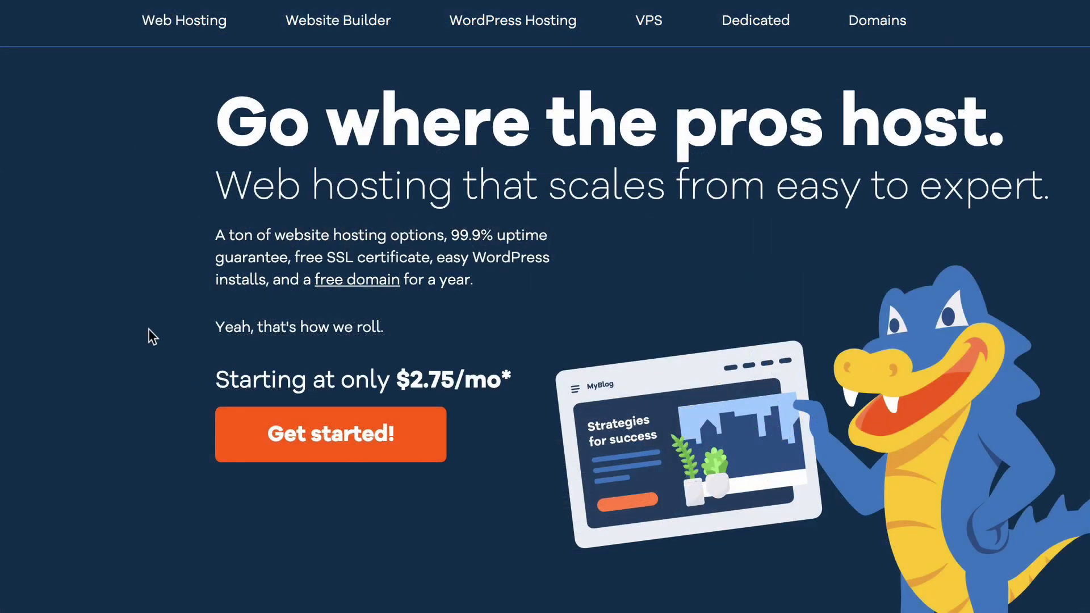
# Start the Hatchling hosting signup with a 12-month billing cycle
pyautogui.click(311, 437)
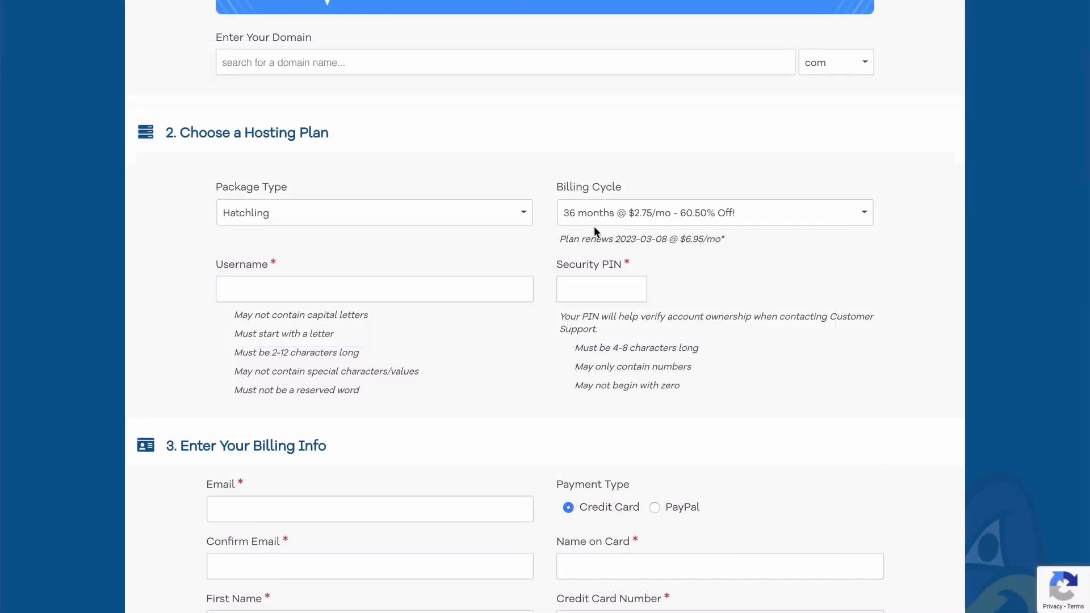
pyautogui.click(614, 216)
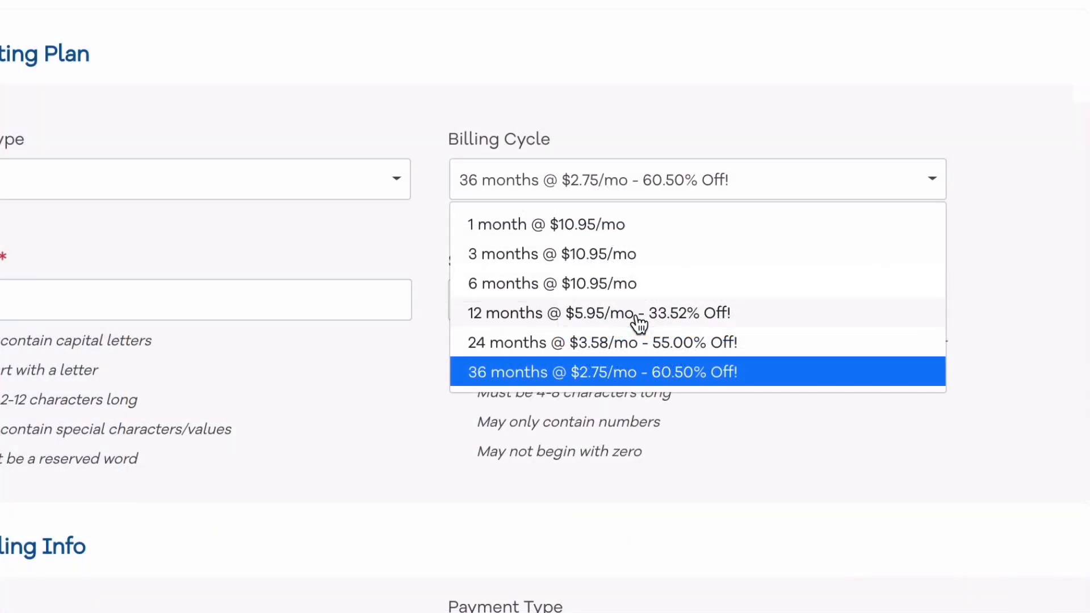
pyautogui.click(638, 321)
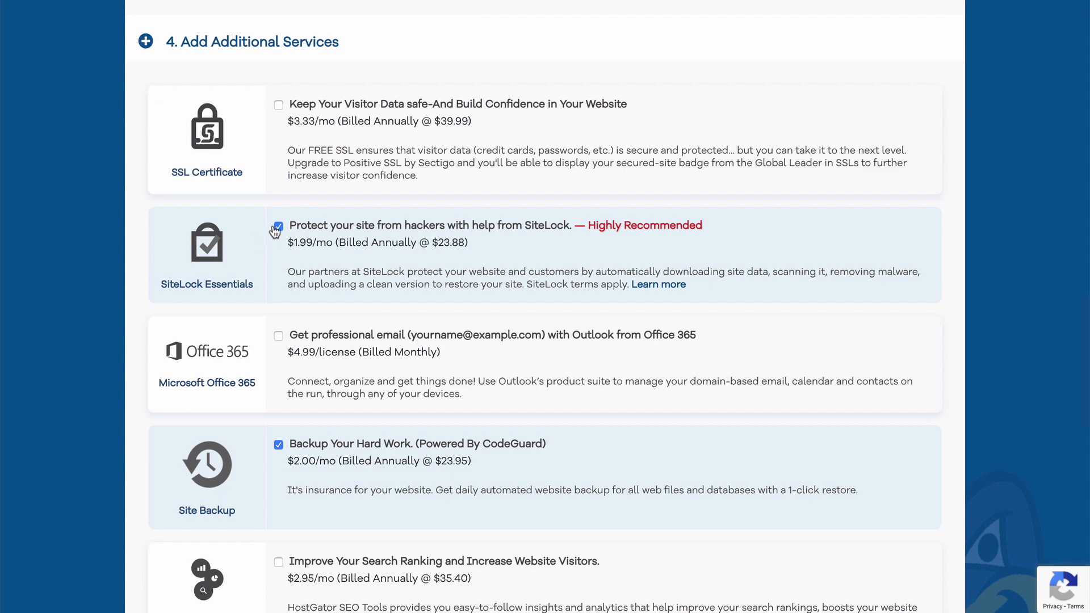
# Remove the SiteLock and Site Backup add-ons from the order
pyautogui.click(278, 227)
pyautogui.scroll(-3, 275, 231)
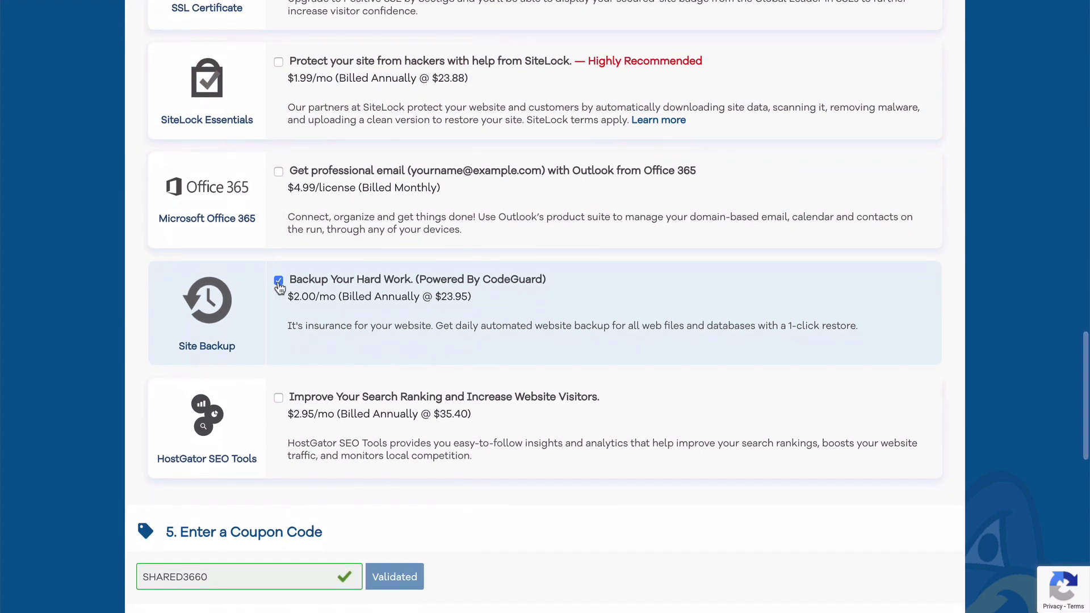
pyautogui.click(278, 282)
pyautogui.scroll(-3, 281, 287)
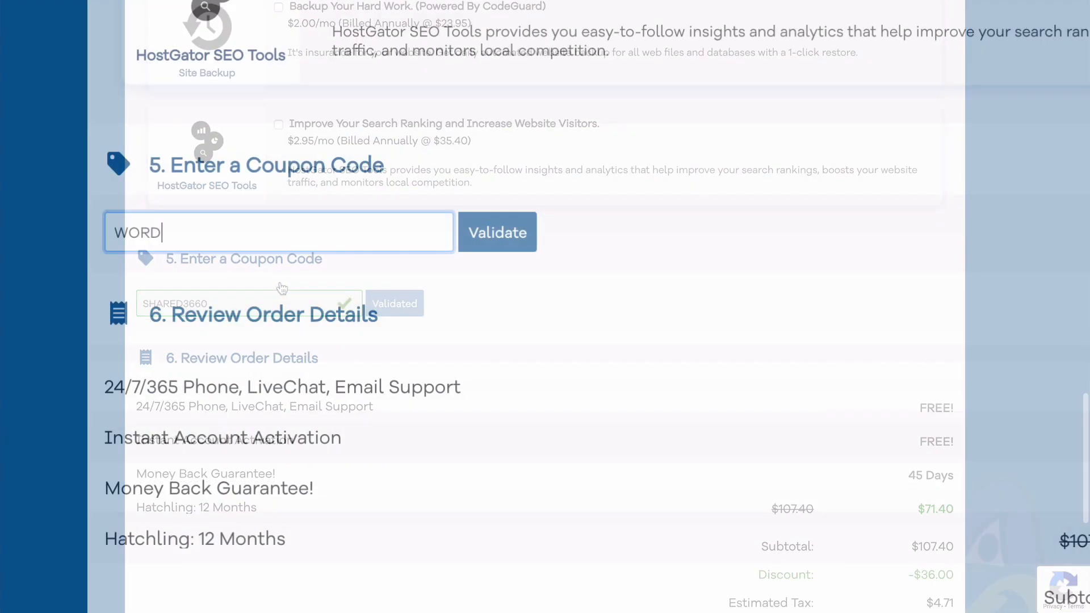
# Apply the WORDPRESSHERO coupon and agree to the terms of service
pyautogui.write('PRESSHERO')
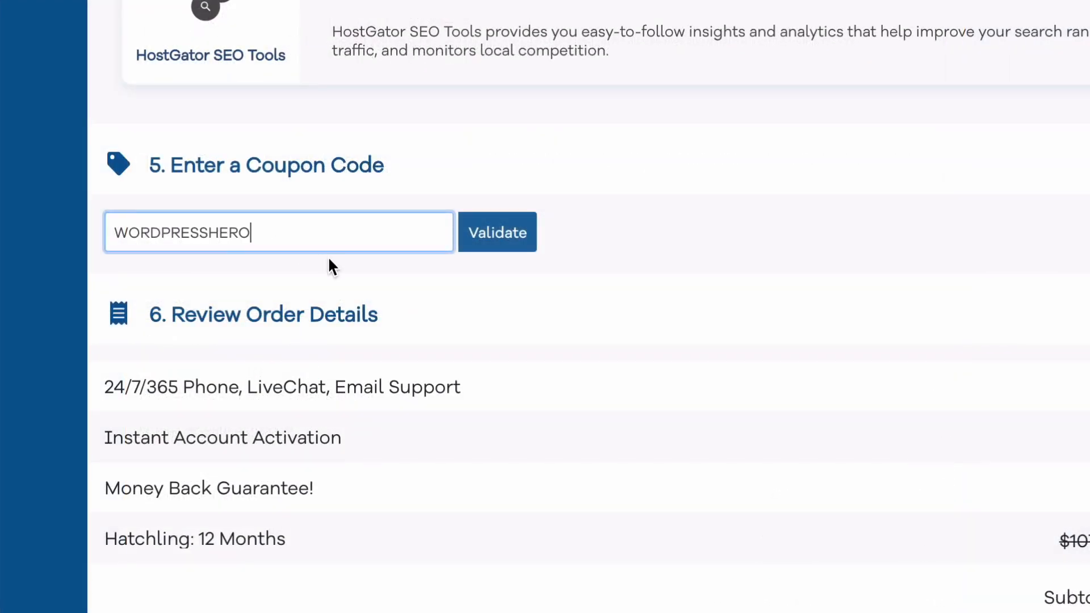
pyautogui.click(500, 246)
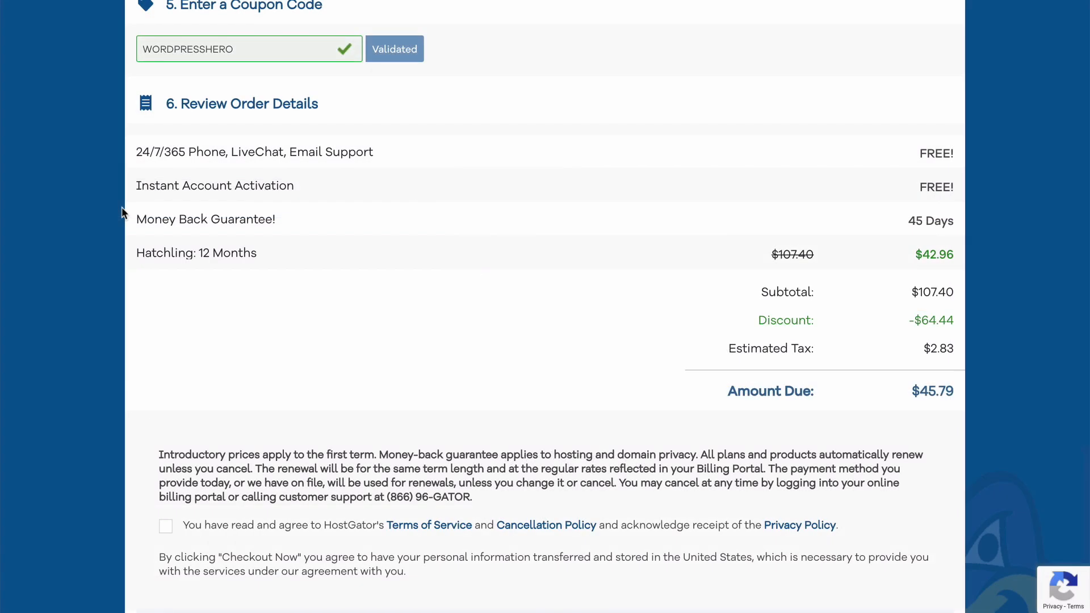
pyautogui.scroll(-3, 121, 213)
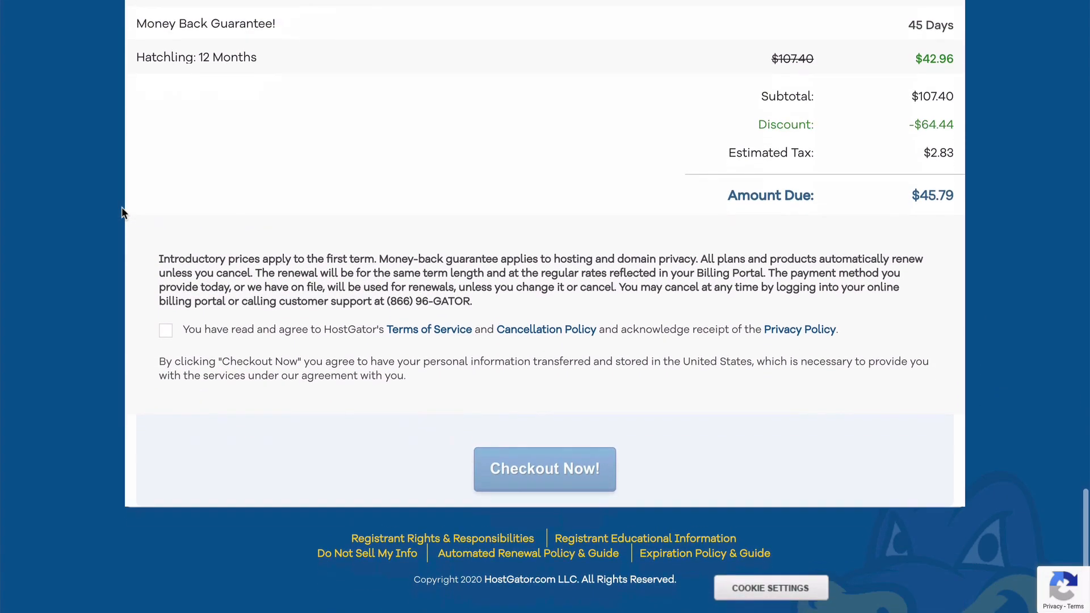
pyautogui.click(165, 315)
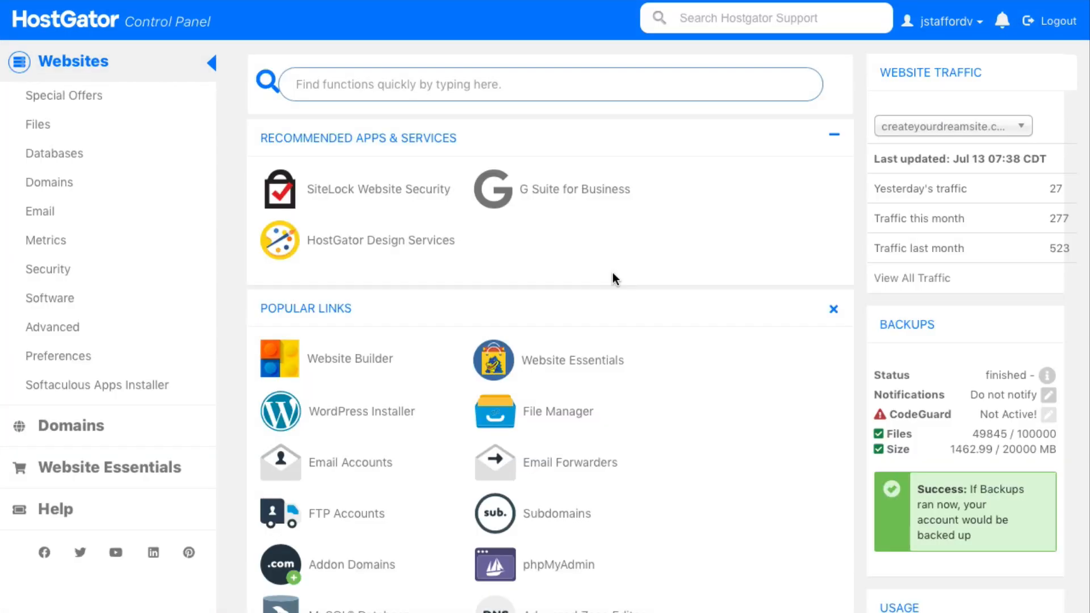
# Open MultiPHP Manager from the Software section to see each domain's PHP version
pyautogui.scroll(-20, 612, 273)
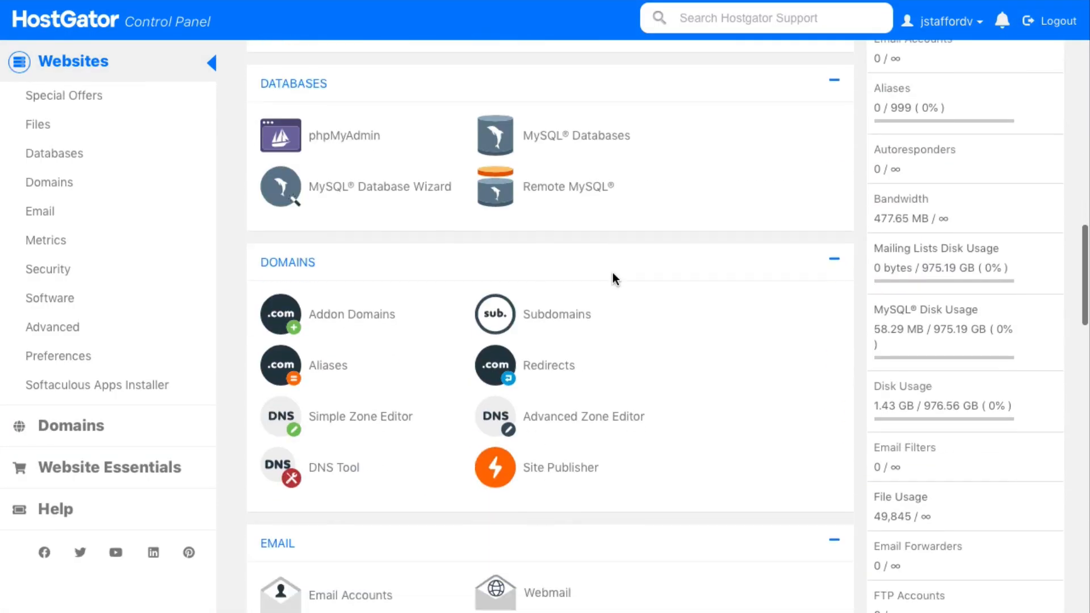
pyautogui.scroll(-20, 612, 273)
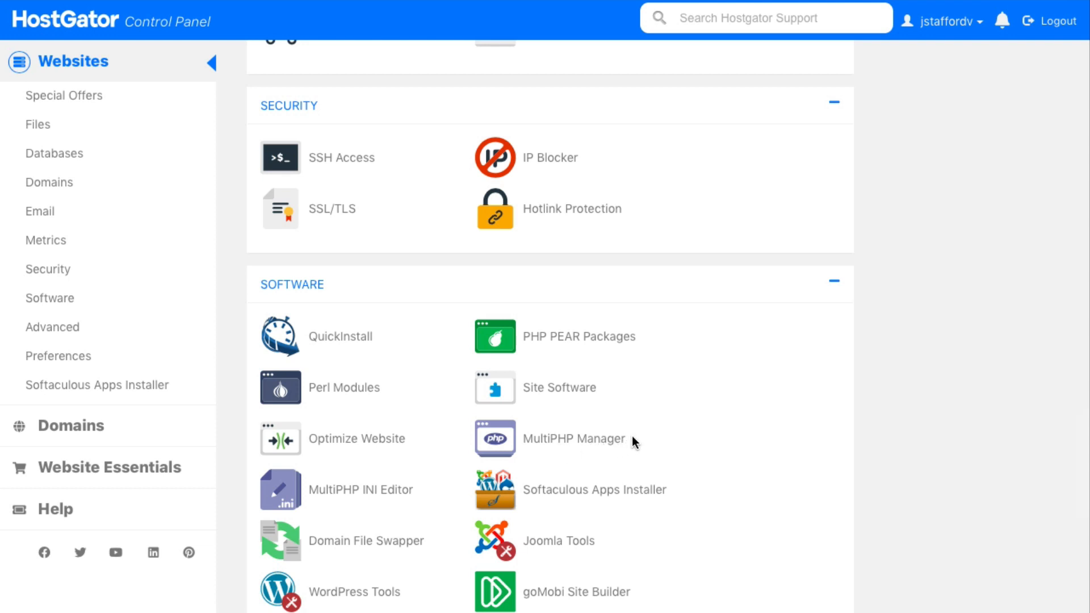
pyautogui.click(551, 440)
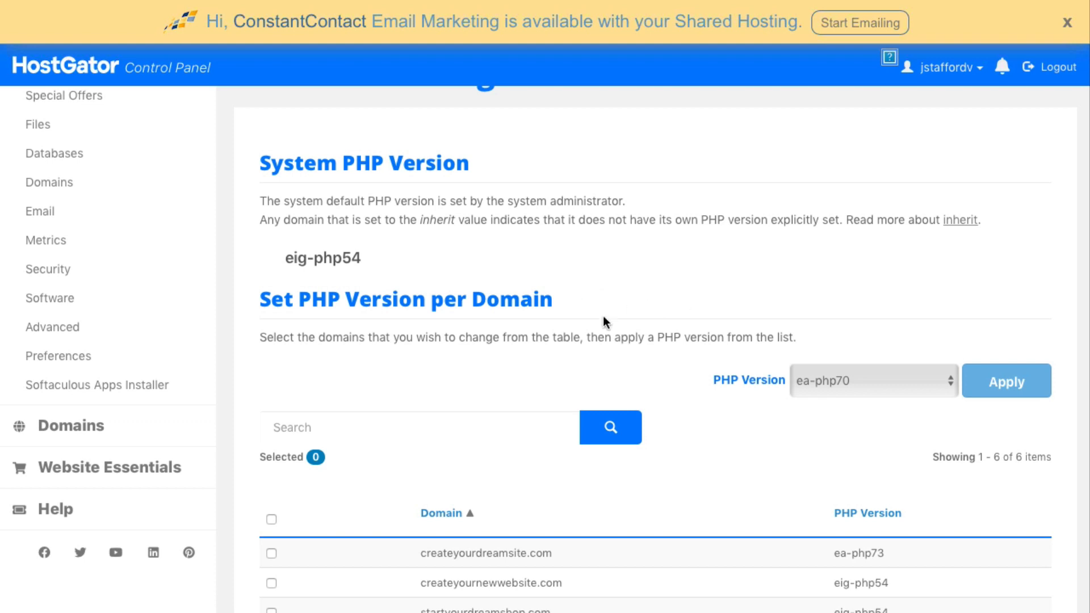
# Apply PHP version ea-php73 to createyourdreamsite.com in MultiPHP Manager, then go back to the main control panel
pyautogui.click(271, 554)
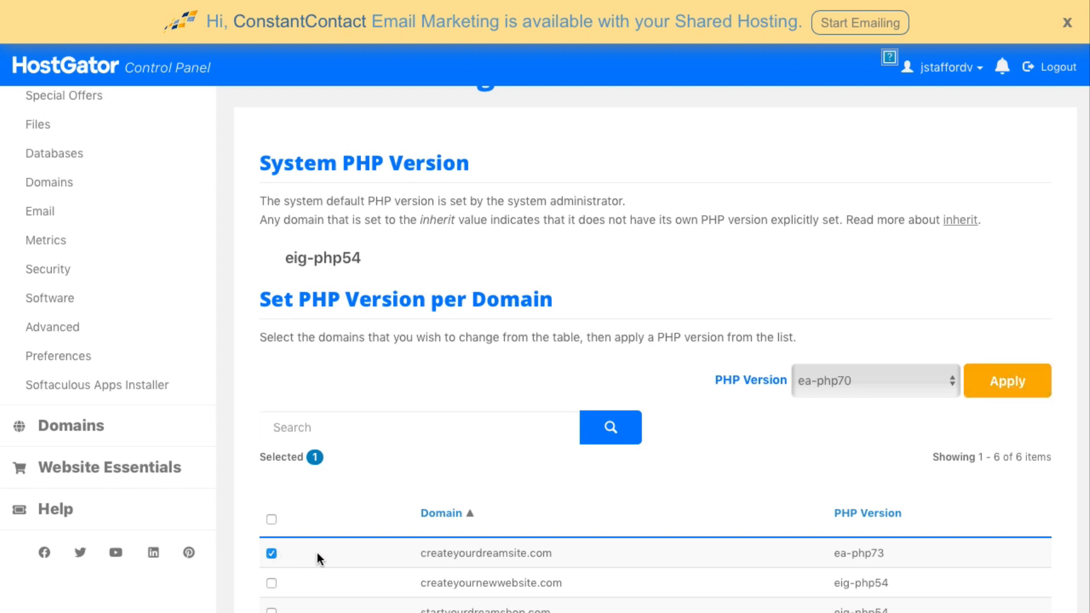
pyautogui.click(950, 382)
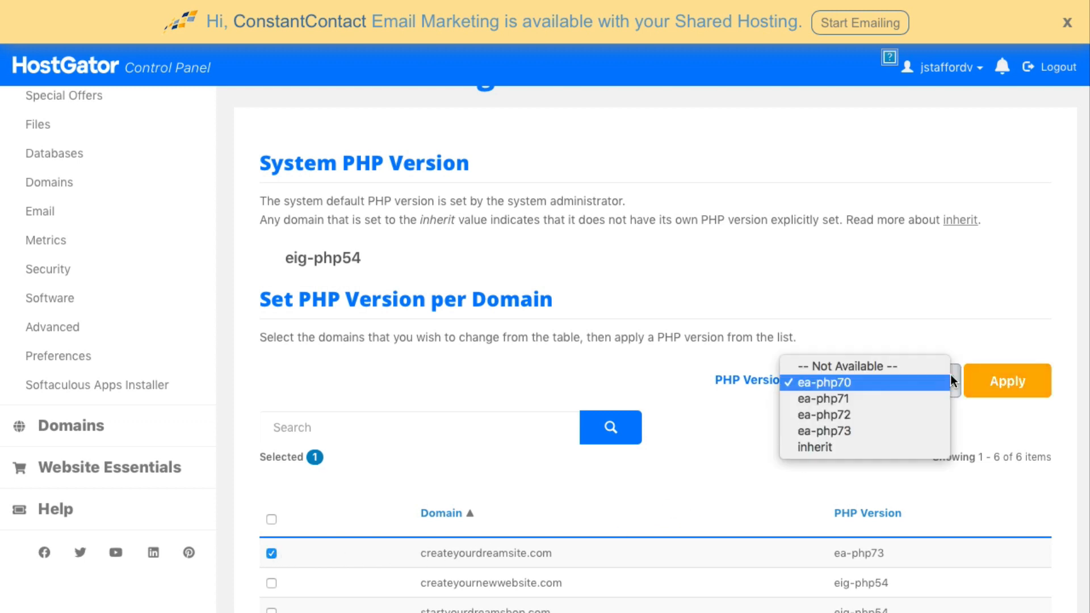
pyautogui.click(911, 431)
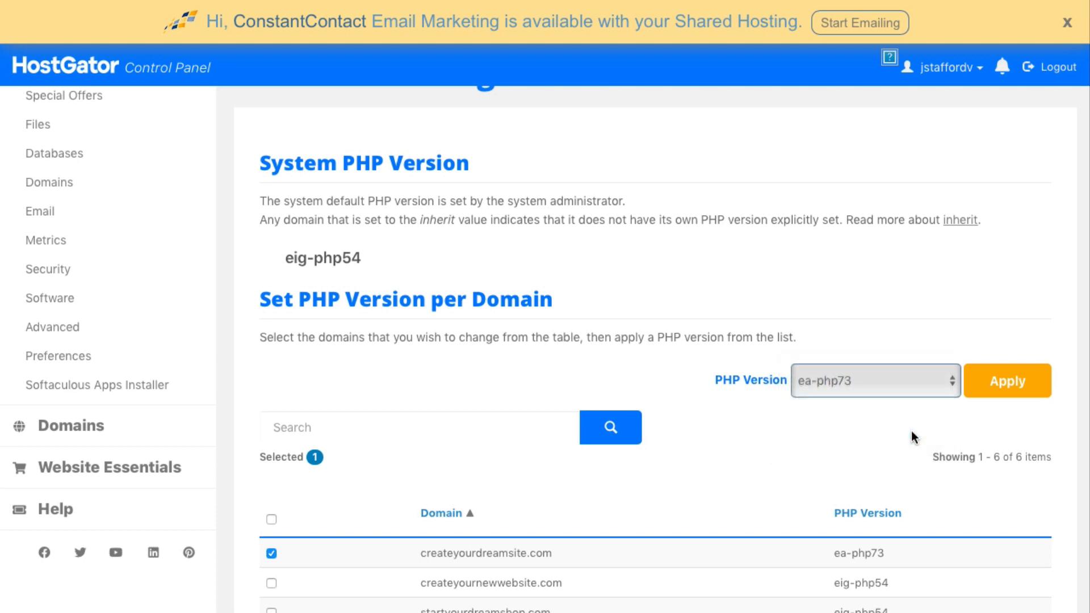
pyautogui.click(1016, 390)
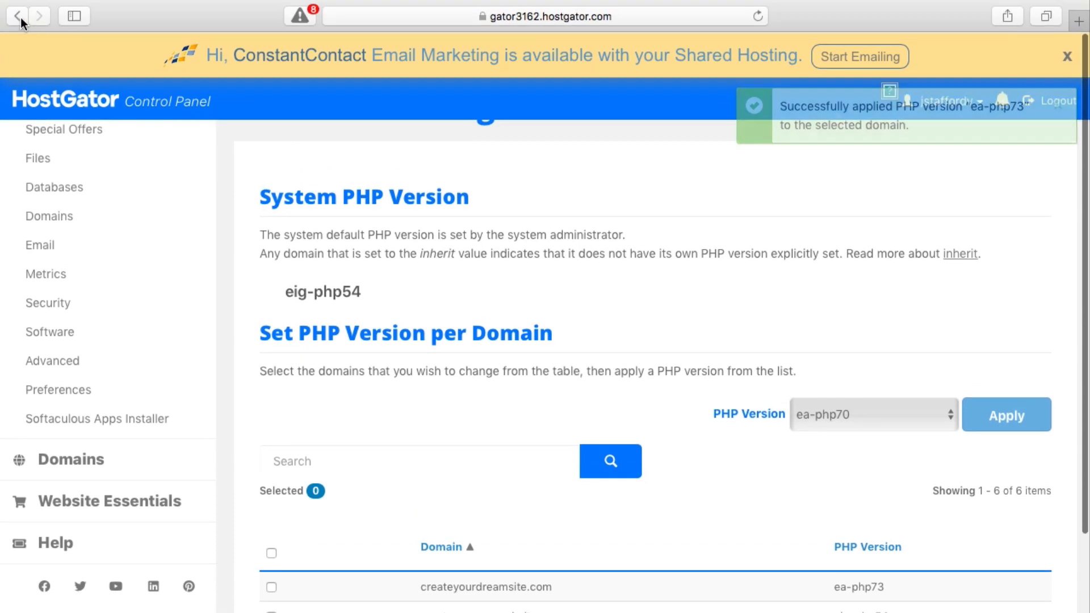
pyautogui.click(17, 16)
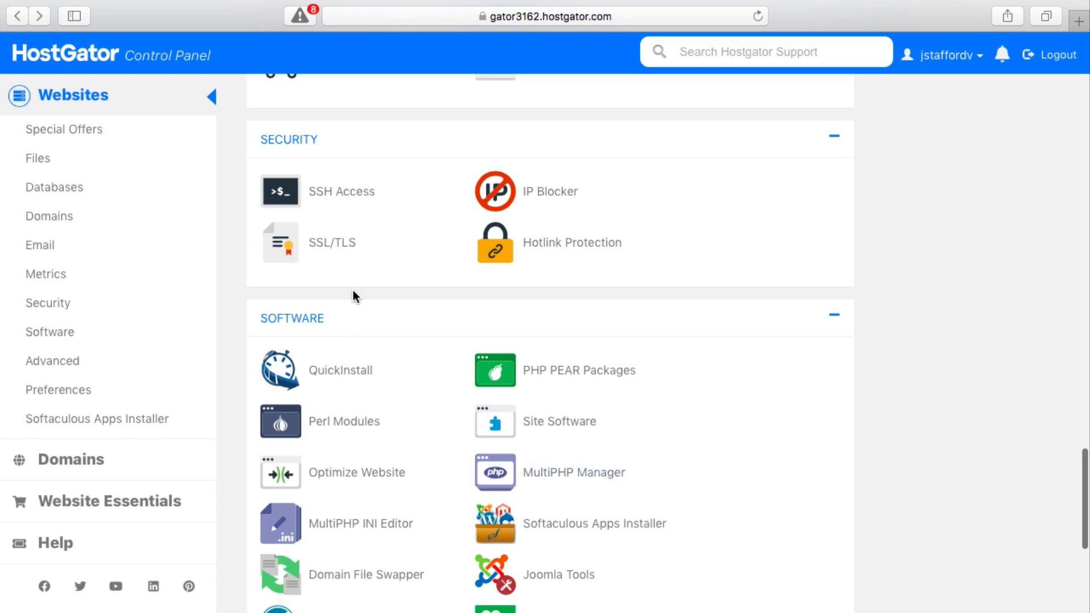
# Install WordPress on createyournewwebsite.com through QuickInstall and go to the new site's login page
pyautogui.click(350, 370)
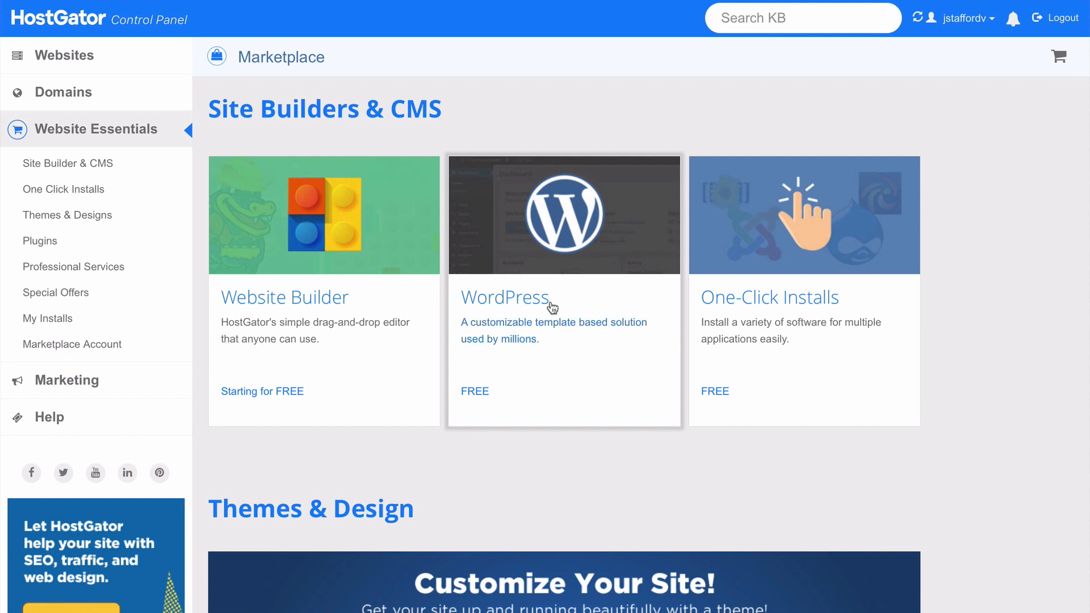
pyautogui.click(550, 307)
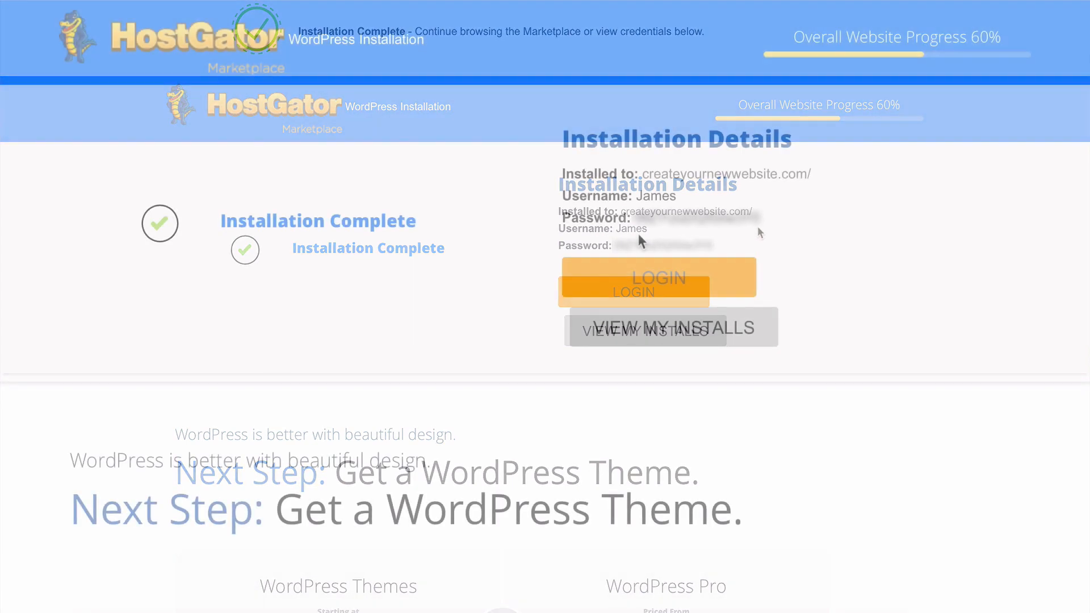
pyautogui.click(662, 287)
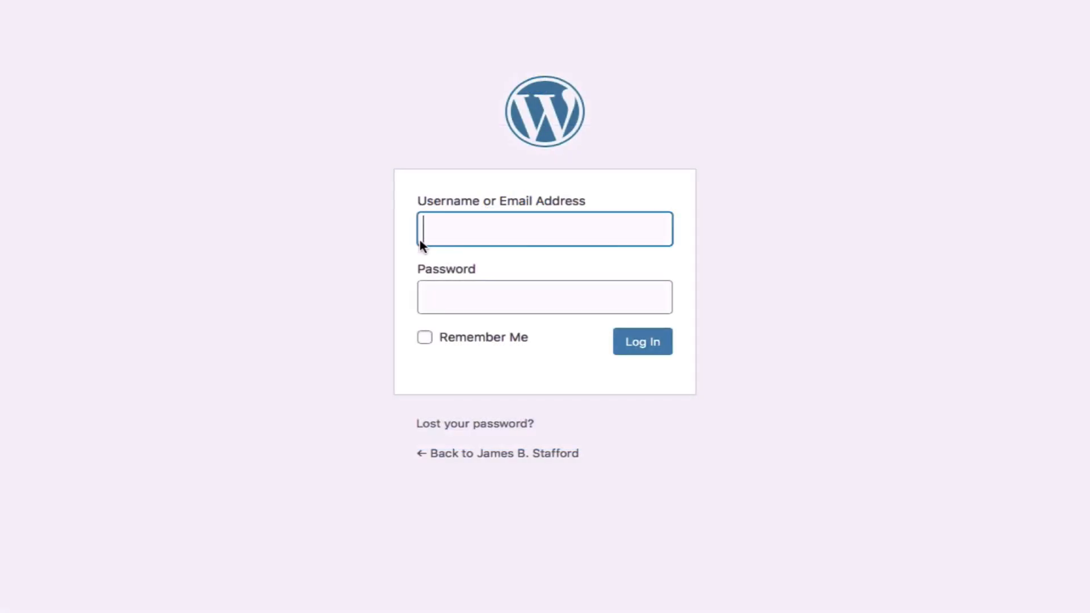
# Log in to the new site's WordPress admin using the browser's saved username and password
pyautogui.press('Down')
pyautogui.press('Return')
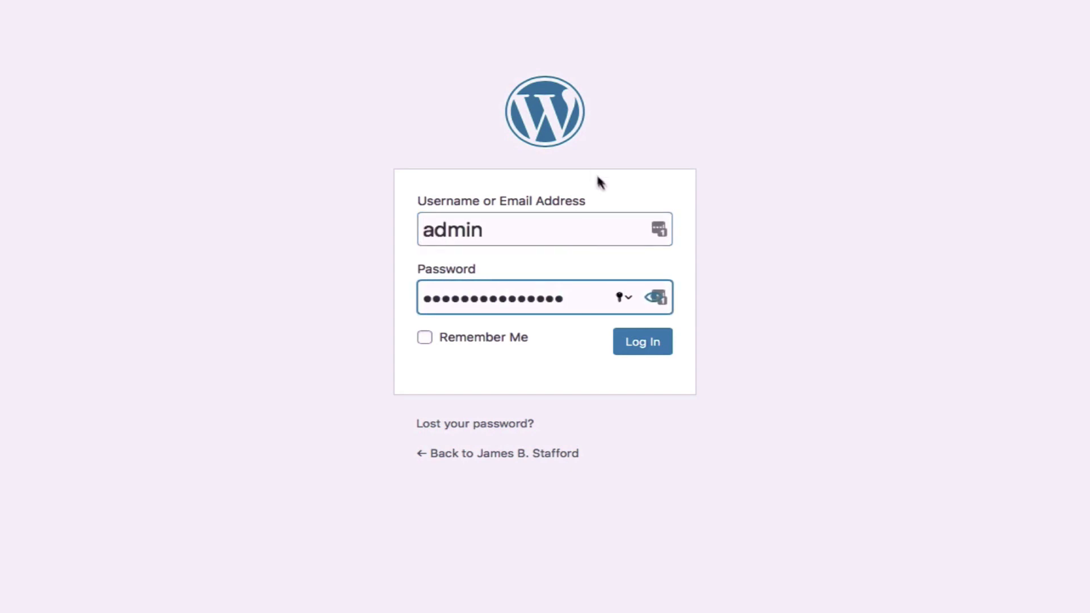
pyautogui.click(630, 343)
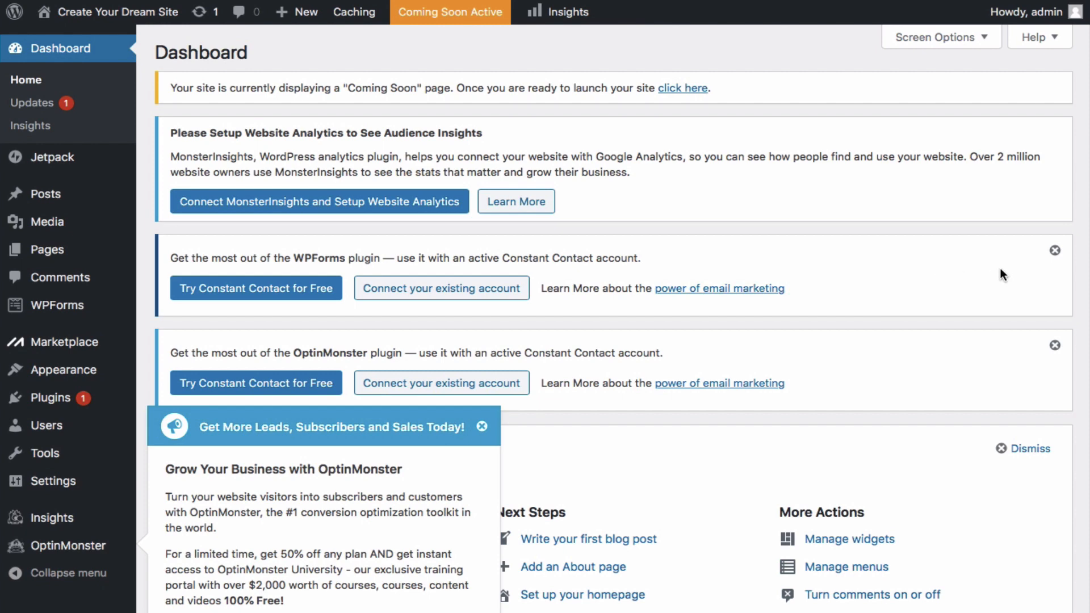
# Dismiss both Constant Contact notices, the Get More Leads popup, the Jetpack banner and the Welcome panel
pyautogui.click(1054, 251)
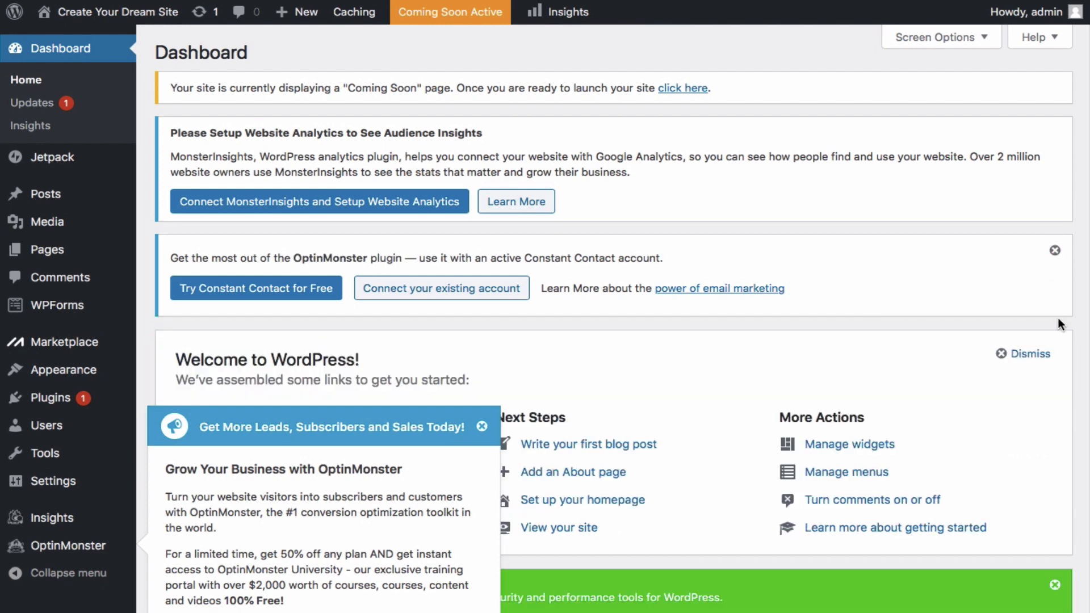
pyautogui.click(1054, 250)
pyautogui.click(481, 426)
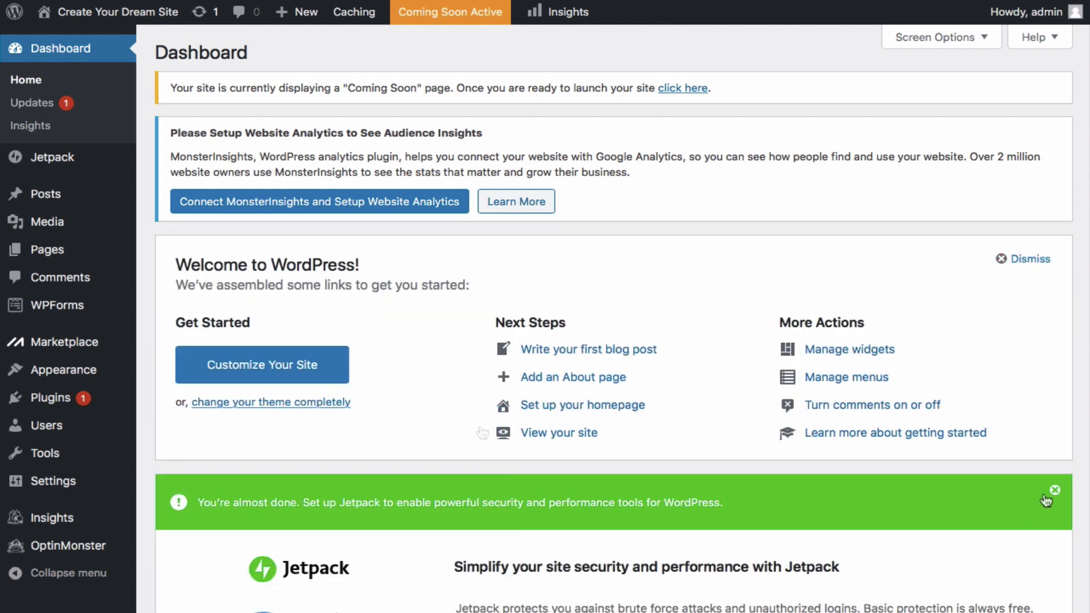
pyautogui.click(1054, 494)
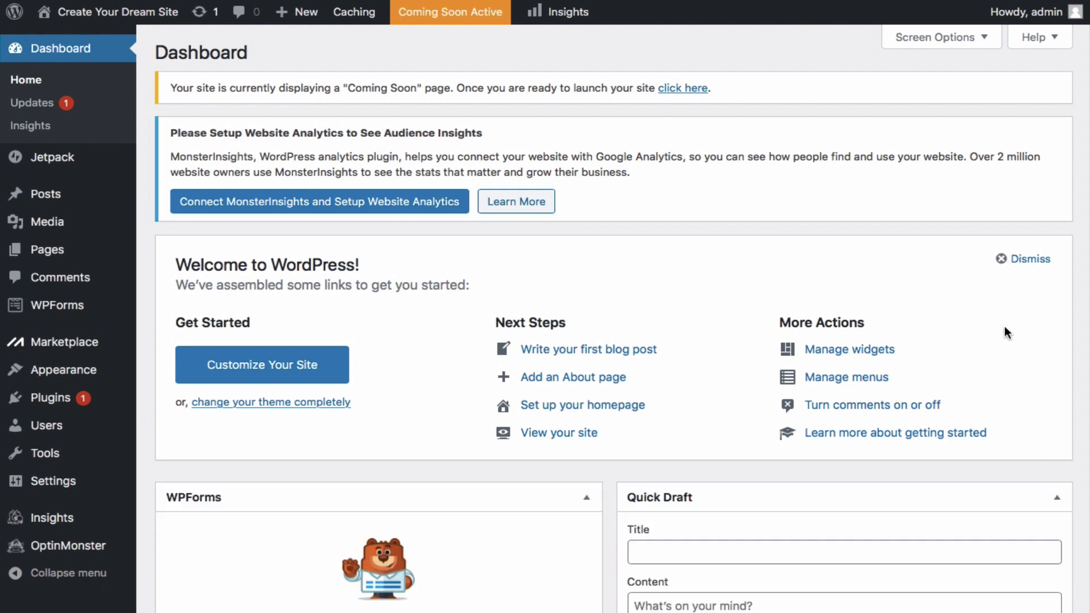
pyautogui.click(1002, 260)
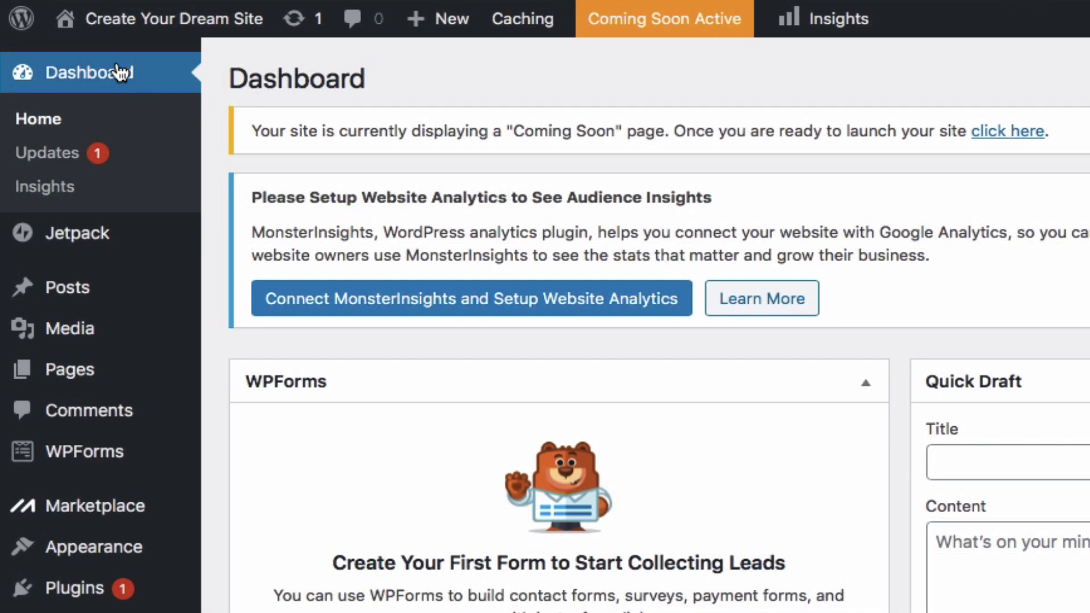
pyautogui.moveTo(47, 21)
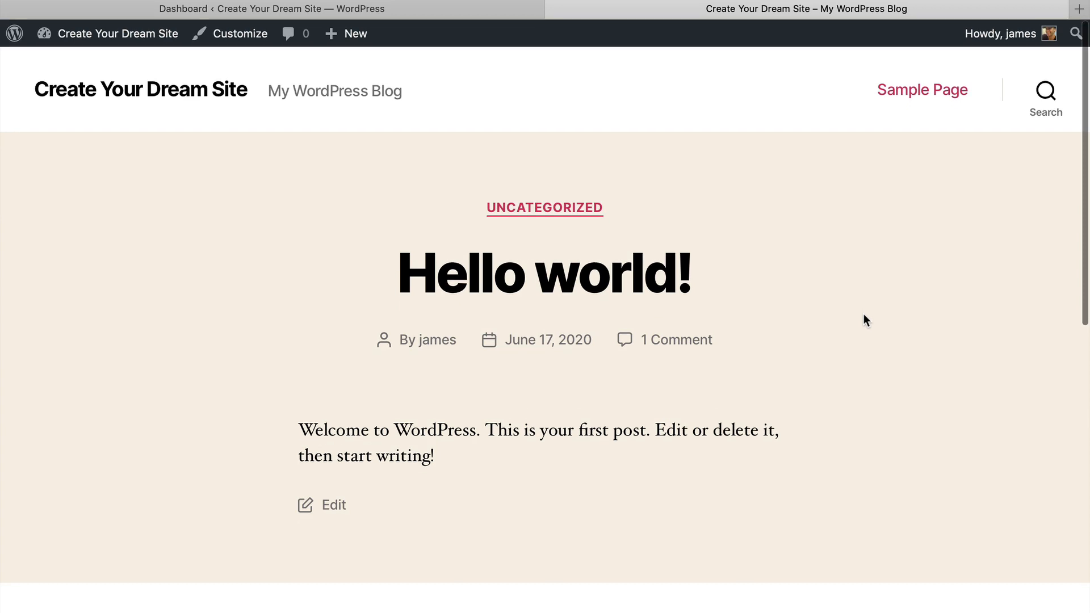
# Turn off Coming Soon mode using the 'click here' link in the Dashboard notice
pyautogui.scroll(-10, 863, 314)
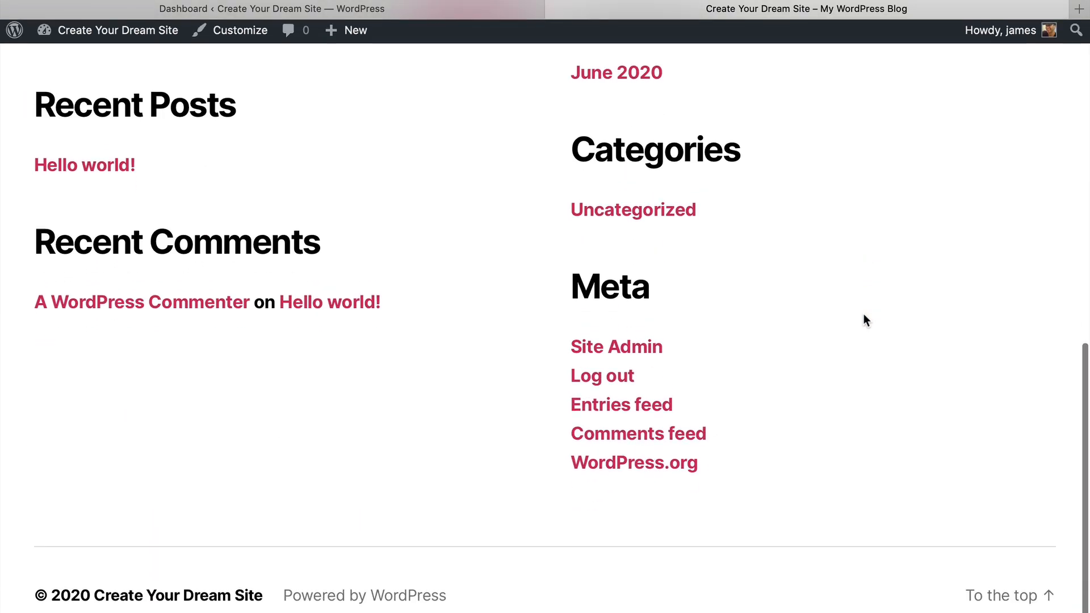
pyautogui.scroll(10, 864, 315)
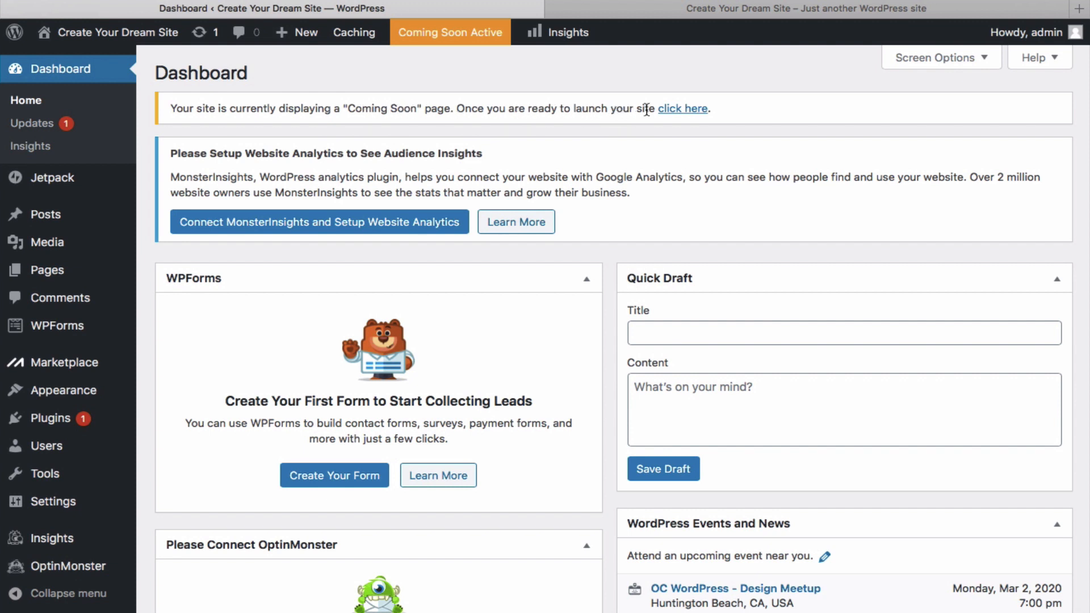
pyautogui.click(677, 110)
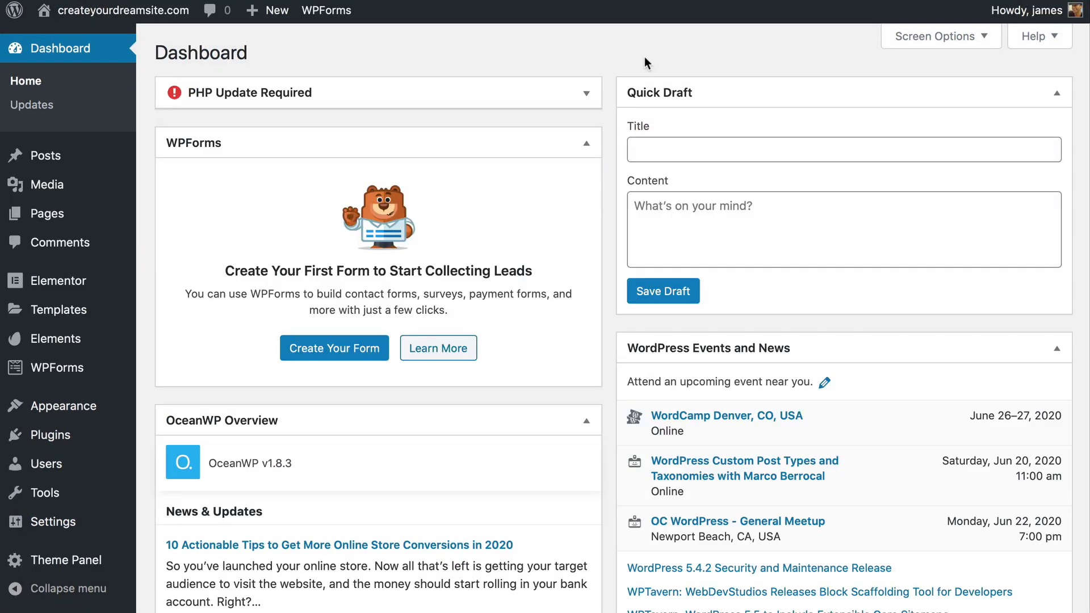
# Set permalinks to the Post name structure under Settings > Permalinks and save the change
pyautogui.moveTo(35, 523)
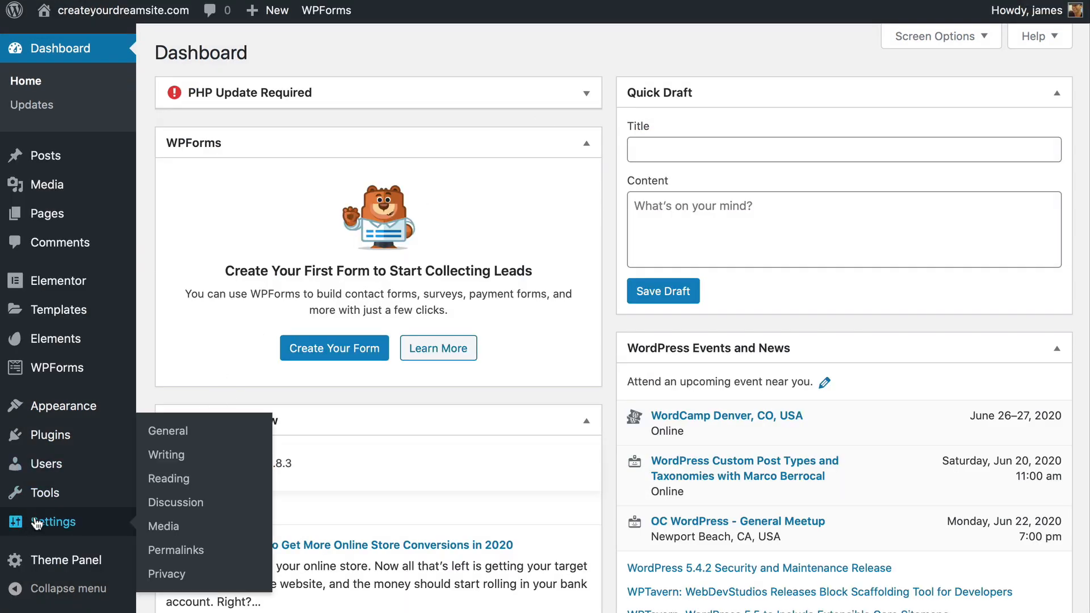
pyautogui.click(180, 551)
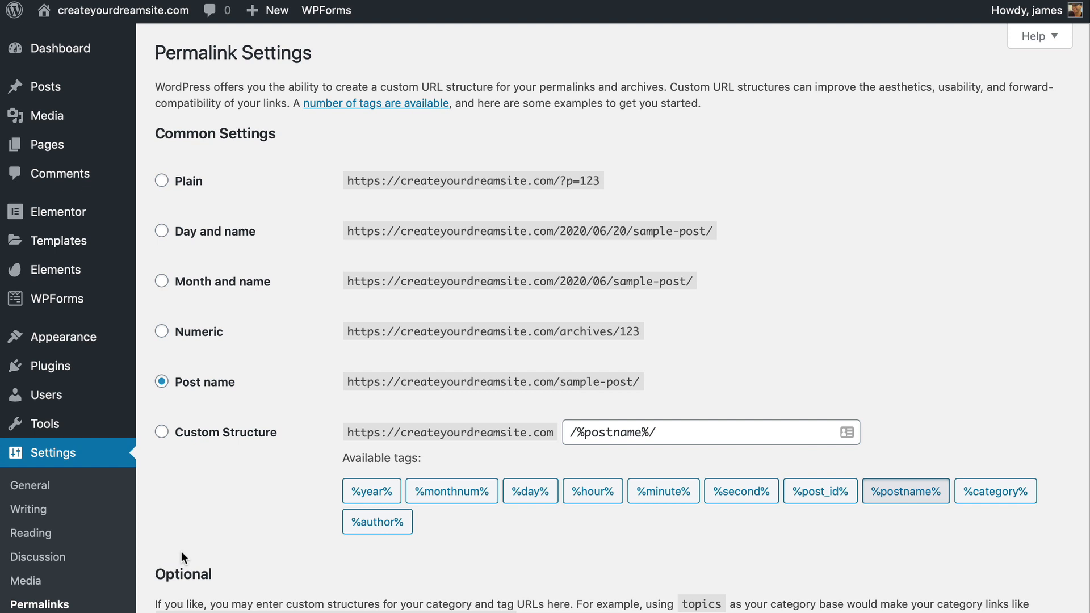
pyautogui.scroll(-1, 182, 551)
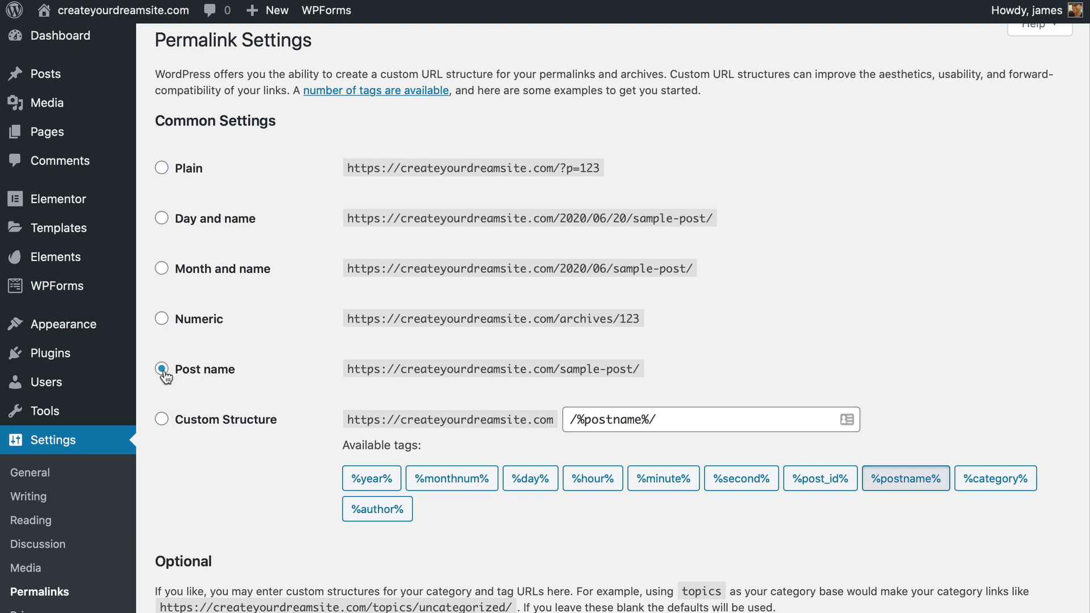
pyautogui.scroll(1, 202, 500)
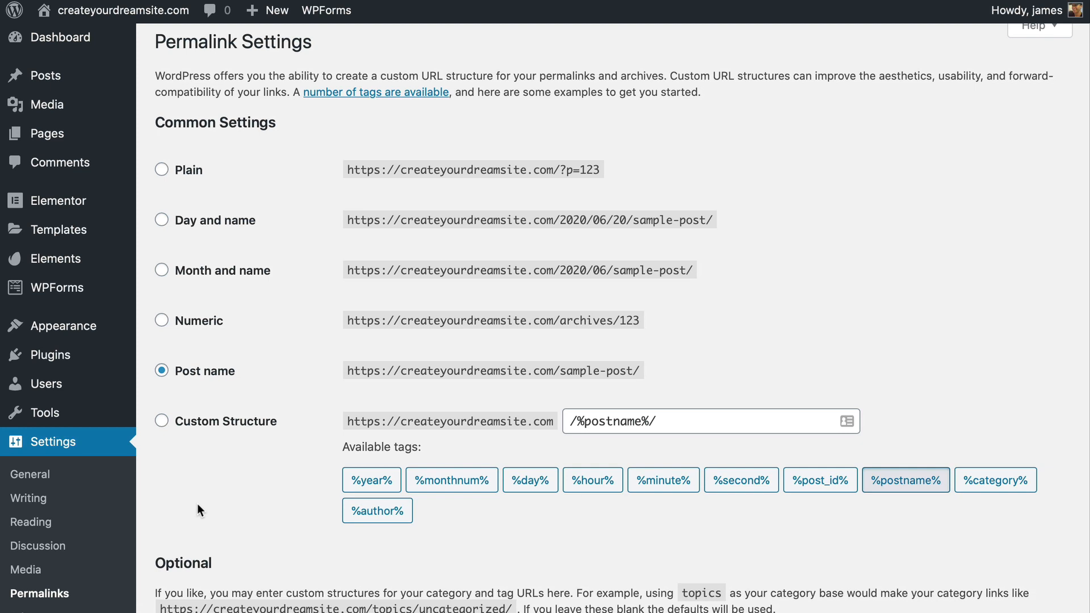
pyautogui.scroll(-5, 197, 507)
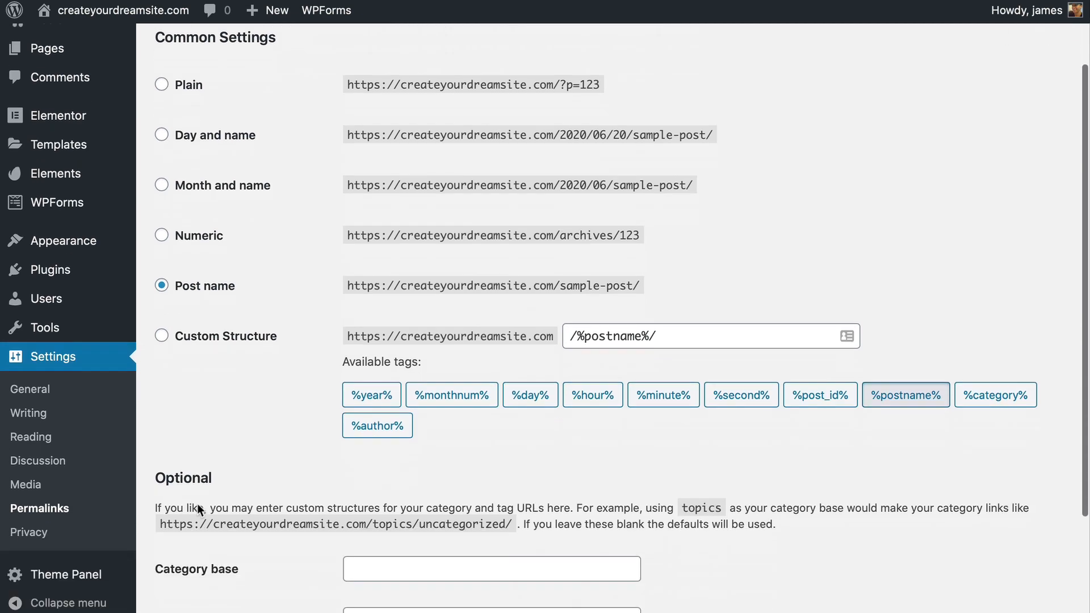
pyautogui.click(193, 535)
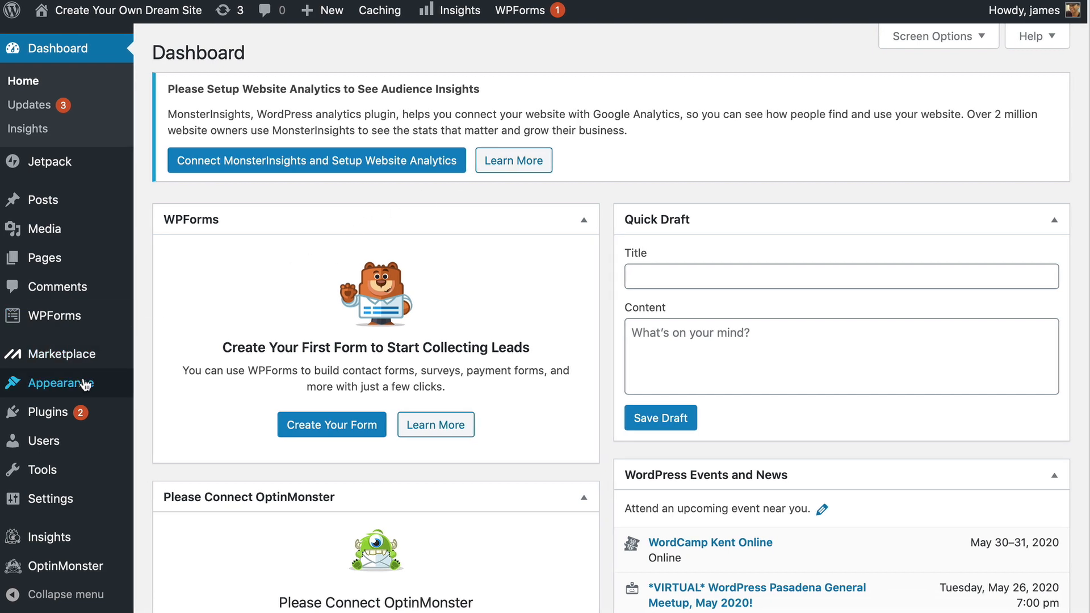
# Under Appearance > Themes, choose the Add New Theme tile to browse new themes
pyautogui.moveTo(85, 384)
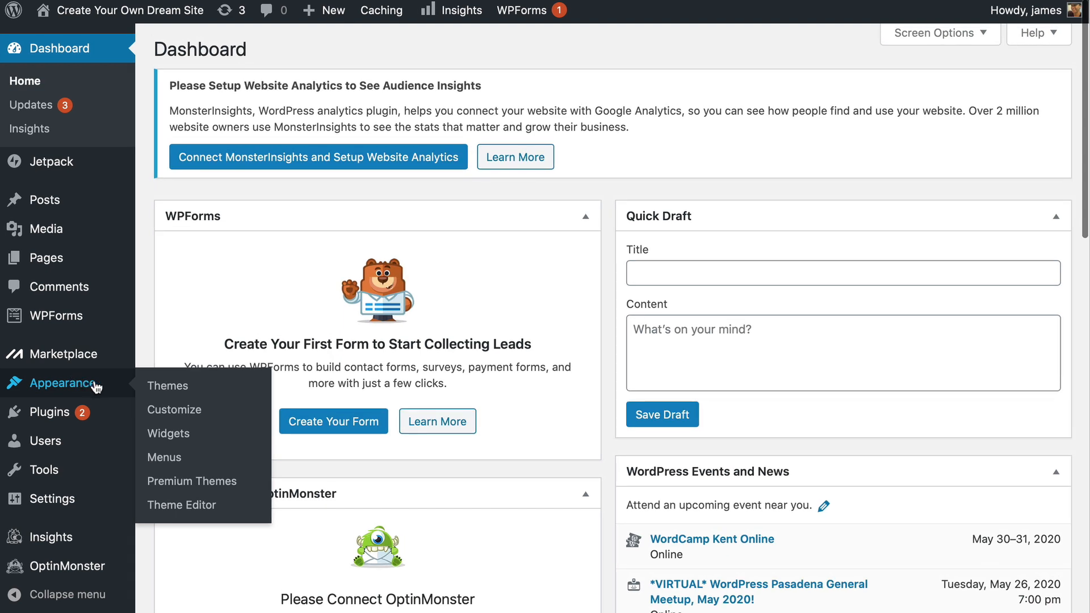
pyautogui.scroll(1, 184, 392)
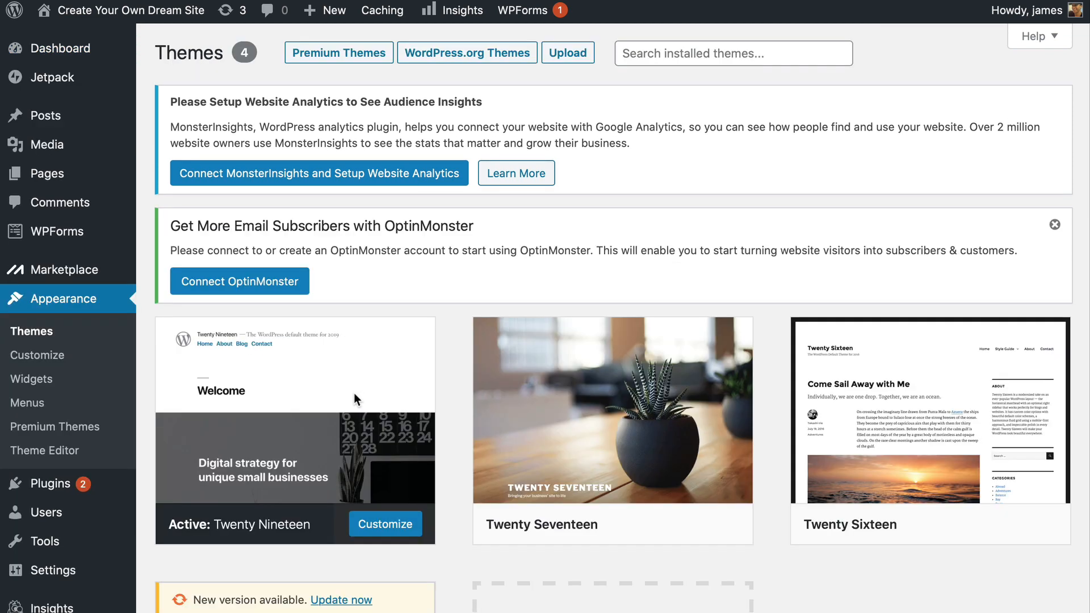
pyautogui.scroll(-3, 354, 393)
pyautogui.scroll(-2, 353, 393)
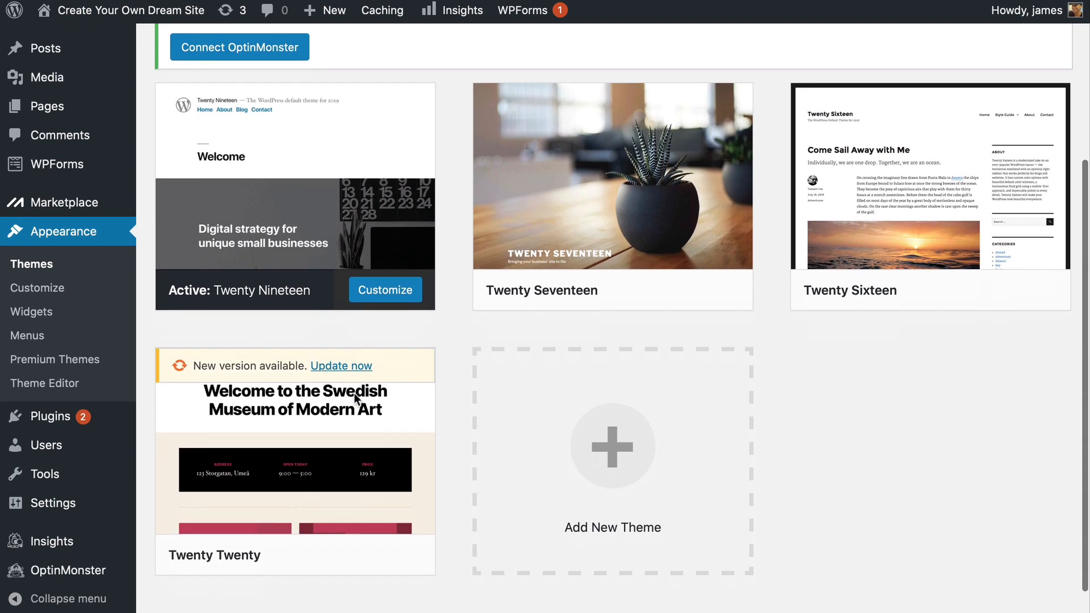
pyautogui.click(573, 407)
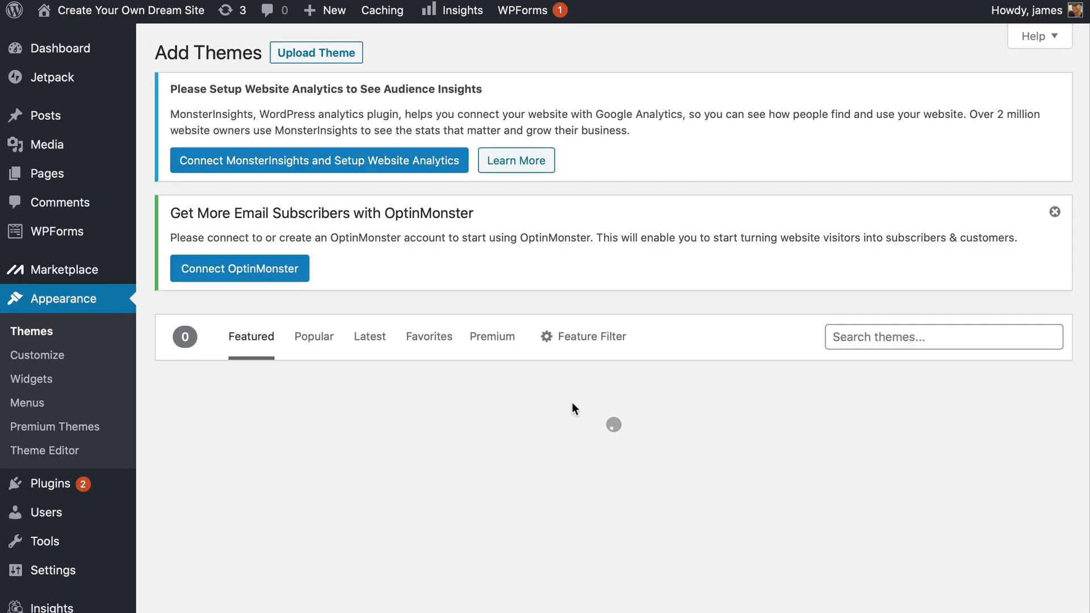
# Search the theme directory for 'astra' and install the Astra theme
pyautogui.click(872, 337)
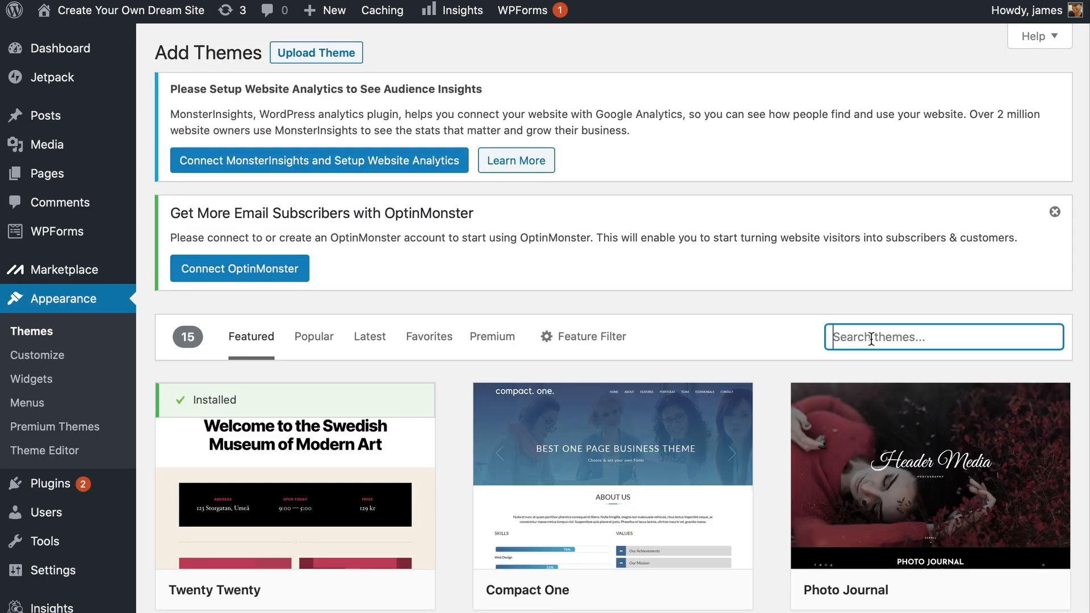
pyautogui.write('astra')
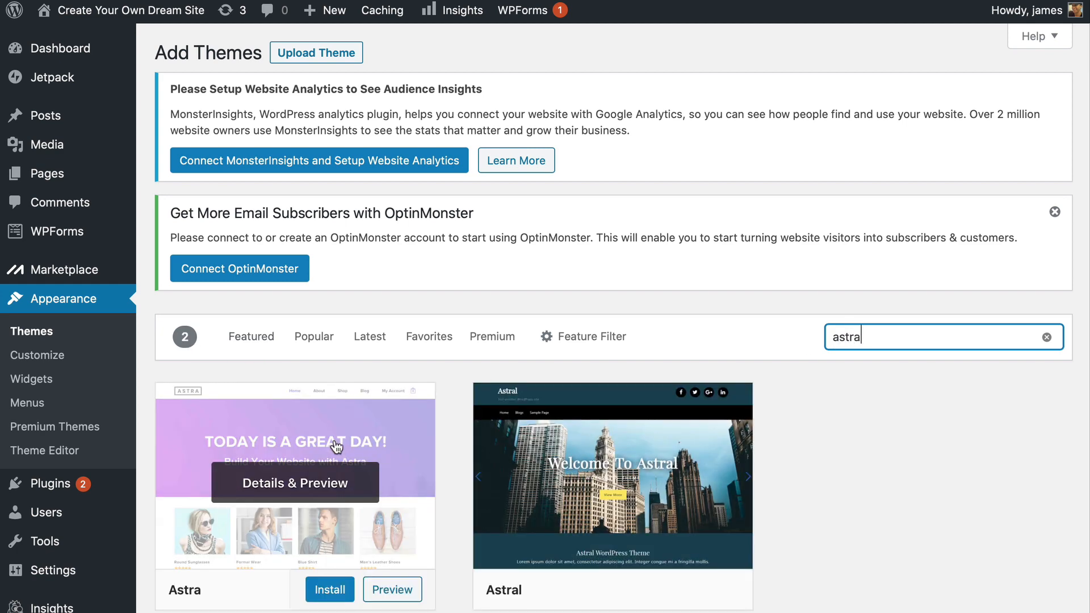
pyautogui.scroll(-1, 335, 448)
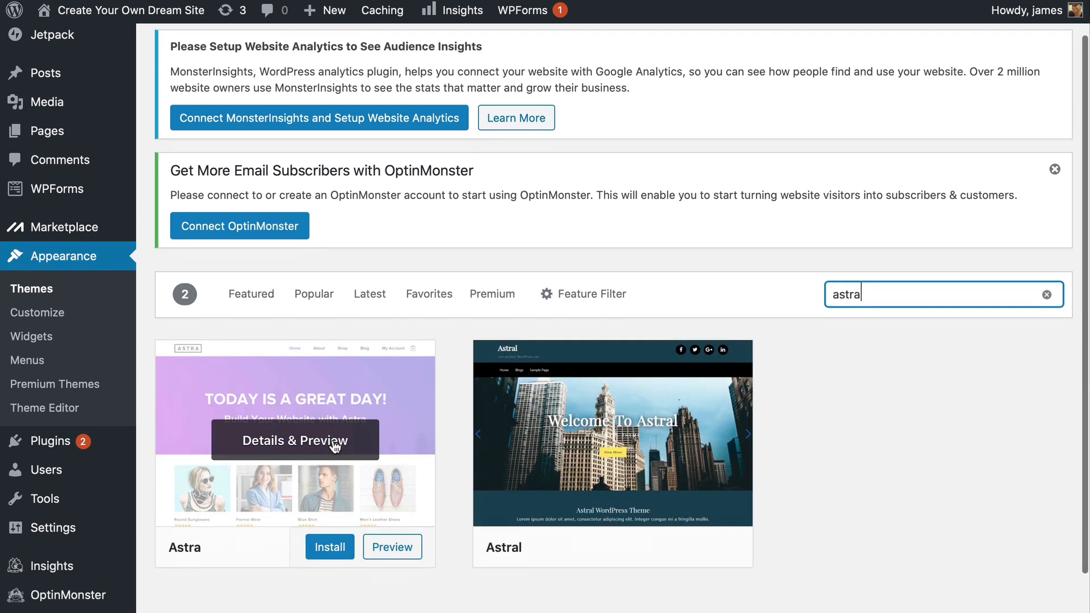
pyautogui.click(328, 550)
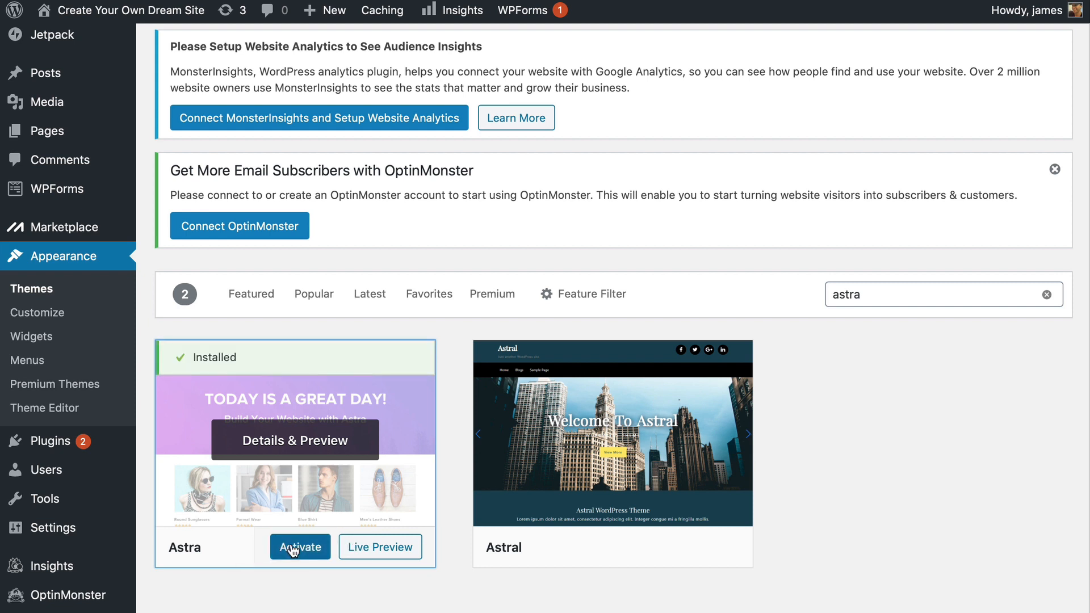
# Activate the installed Astra theme
pyautogui.scroll(1, 294, 551)
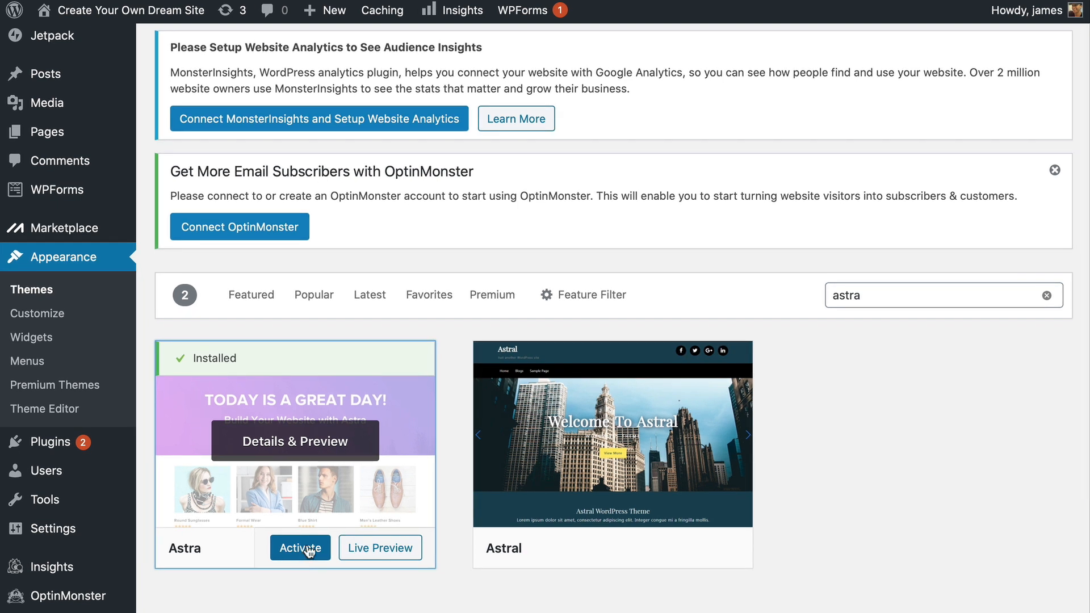
pyautogui.click(308, 549)
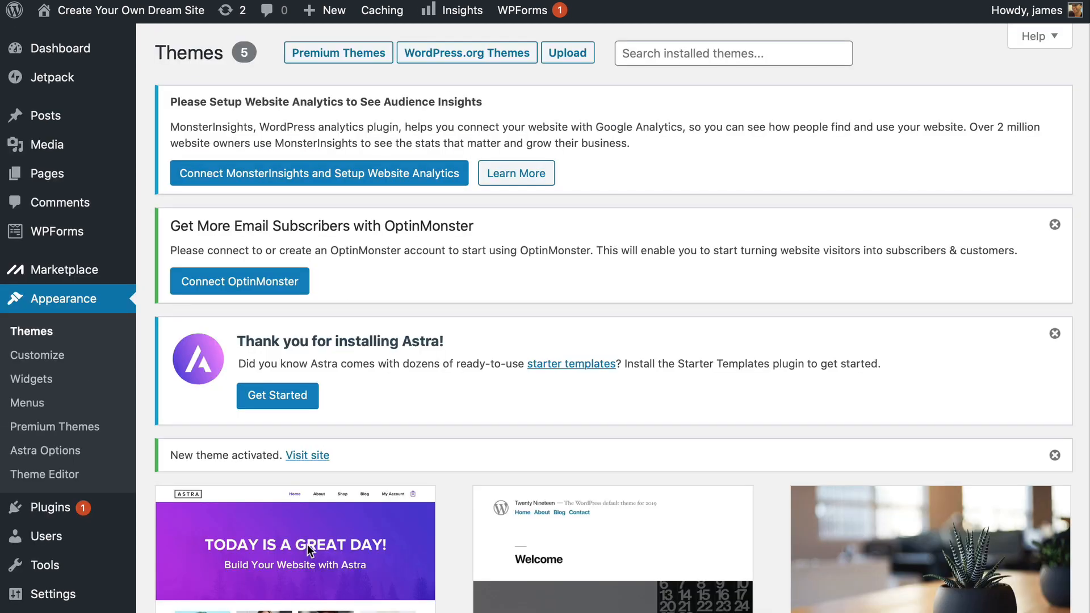
pyautogui.scroll(-5, 308, 544)
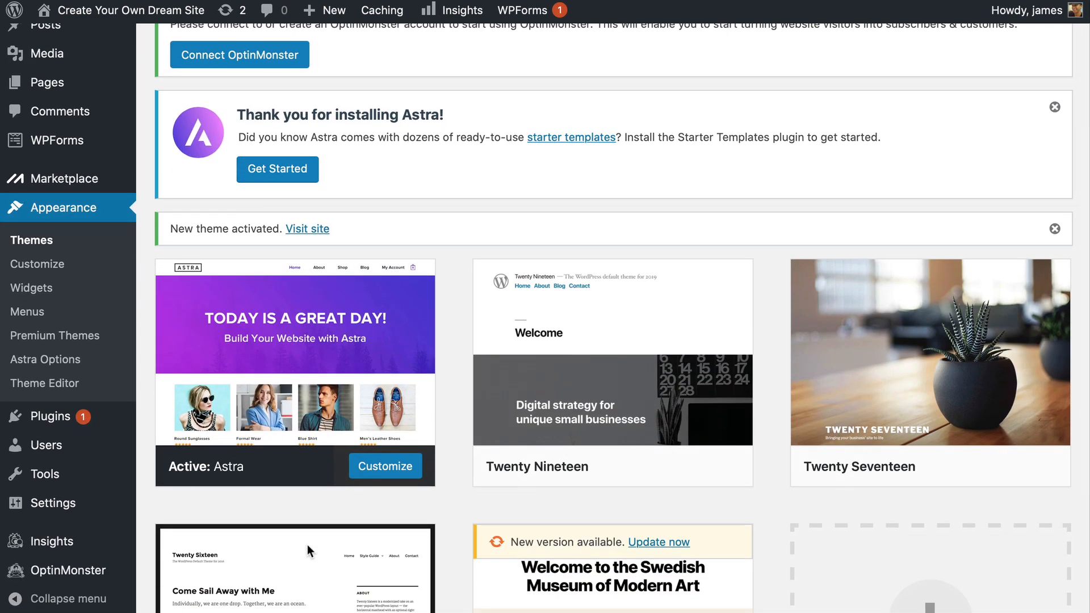
pyautogui.scroll(1, 307, 549)
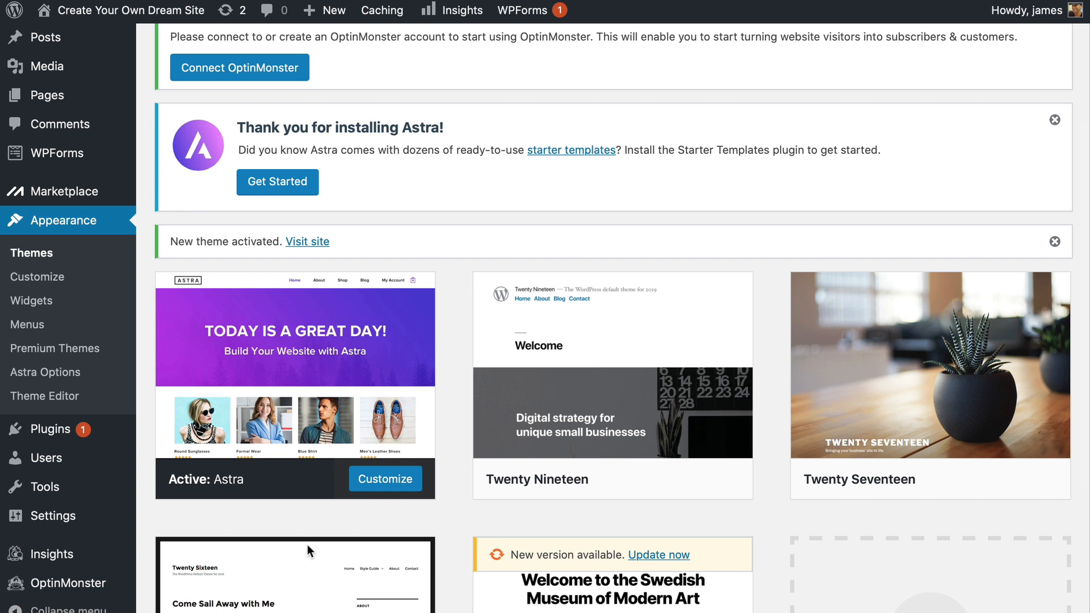
pyautogui.moveTo(47, 433)
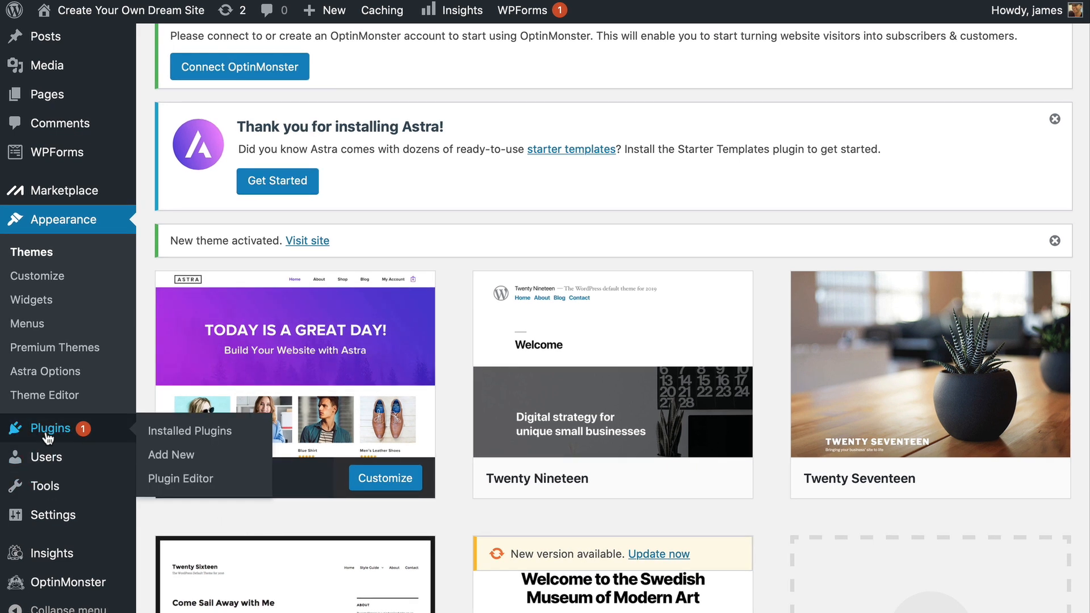
# Search plugins for 'astra starter sites' and install the Starter Templates plugin
pyautogui.click(179, 456)
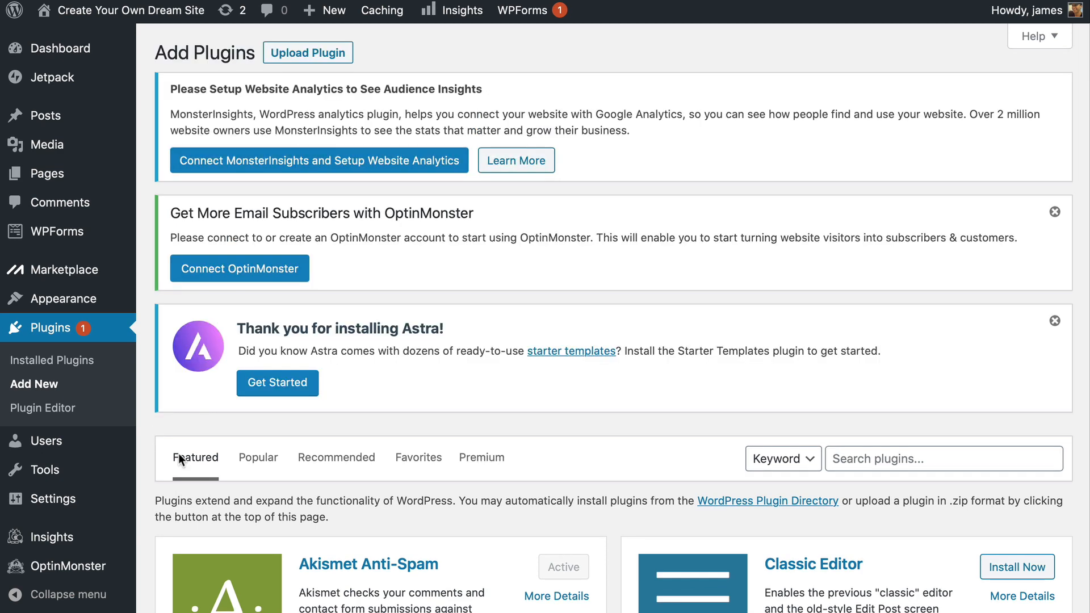
pyautogui.scroll(-1, 178, 453)
pyautogui.click(863, 457)
pyautogui.write('astr')
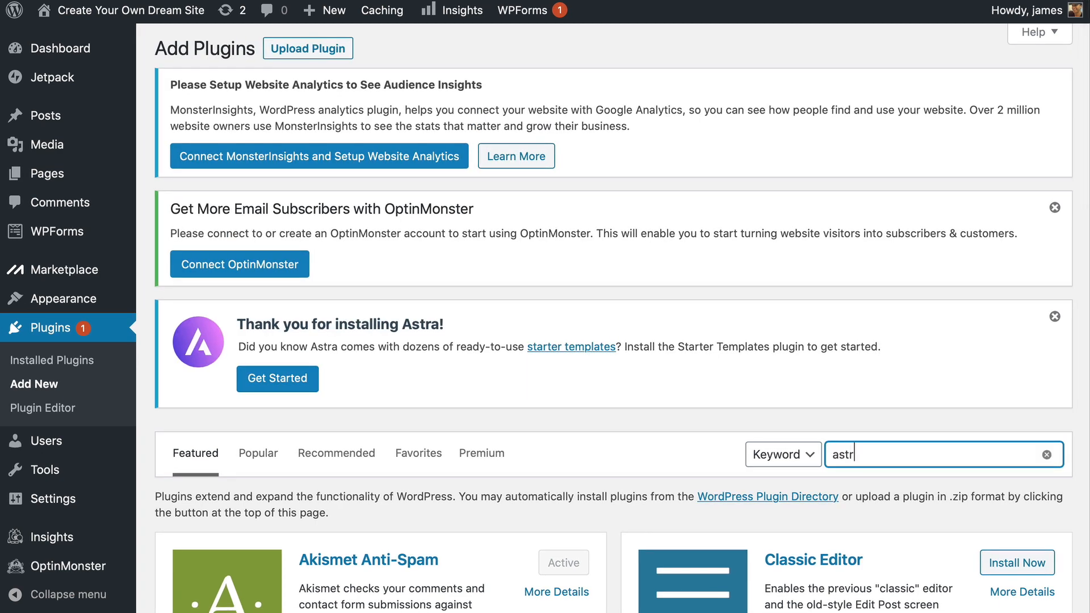
pyautogui.write('a starter sites')
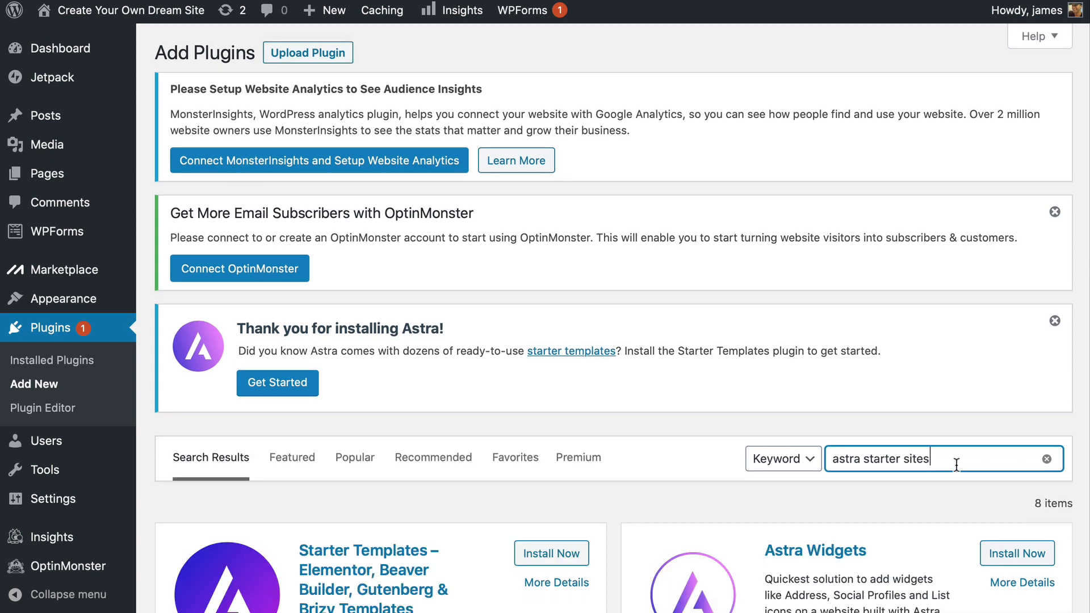
pyautogui.scroll(-3, 579, 462)
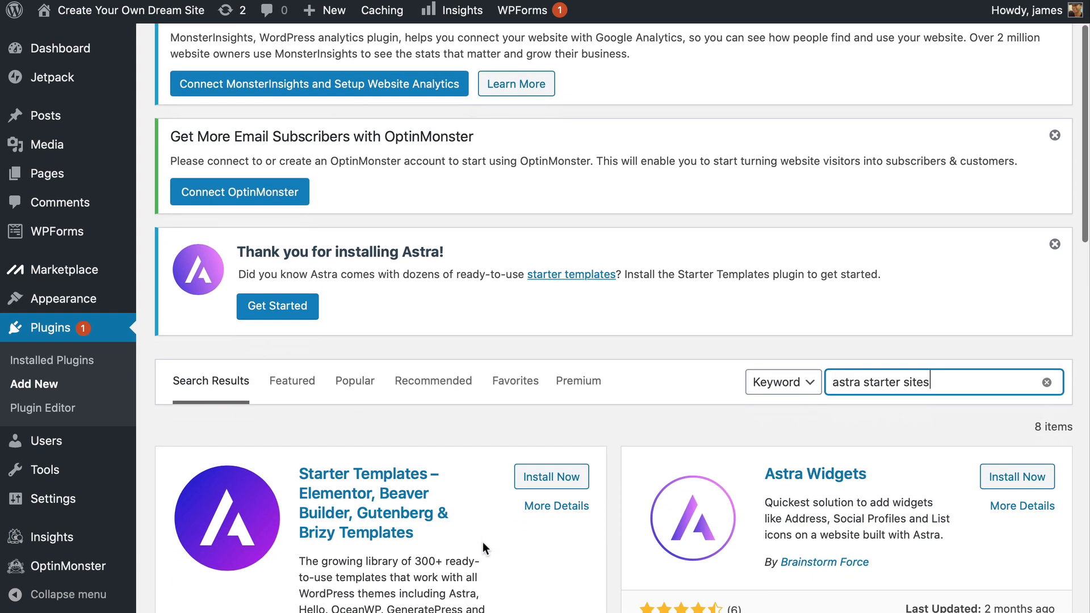
pyautogui.click(548, 476)
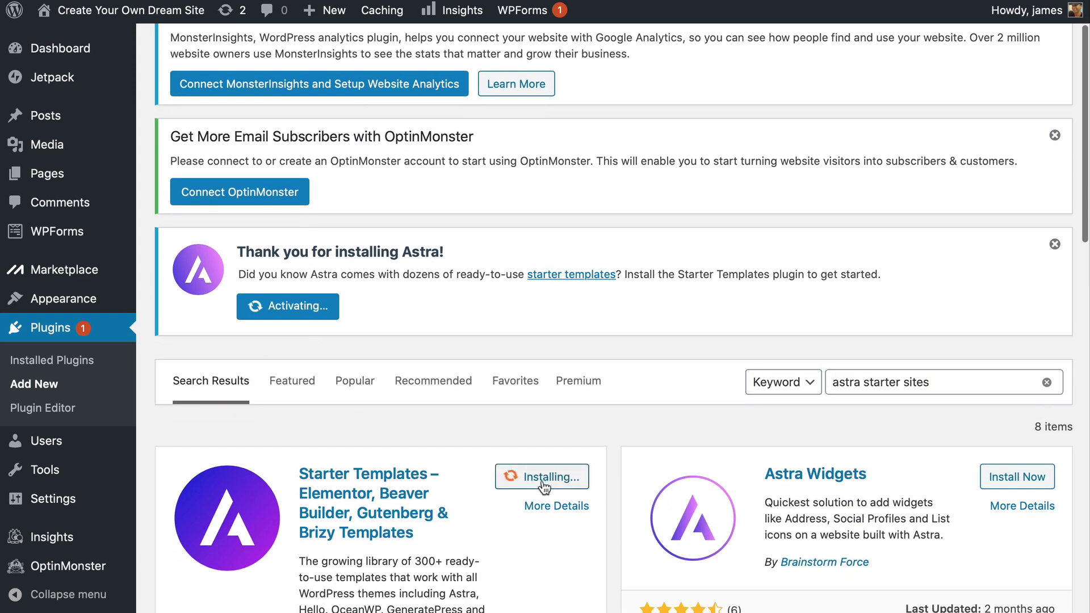
pyautogui.scroll(-4, 455, 492)
pyautogui.scroll(-1, 455, 491)
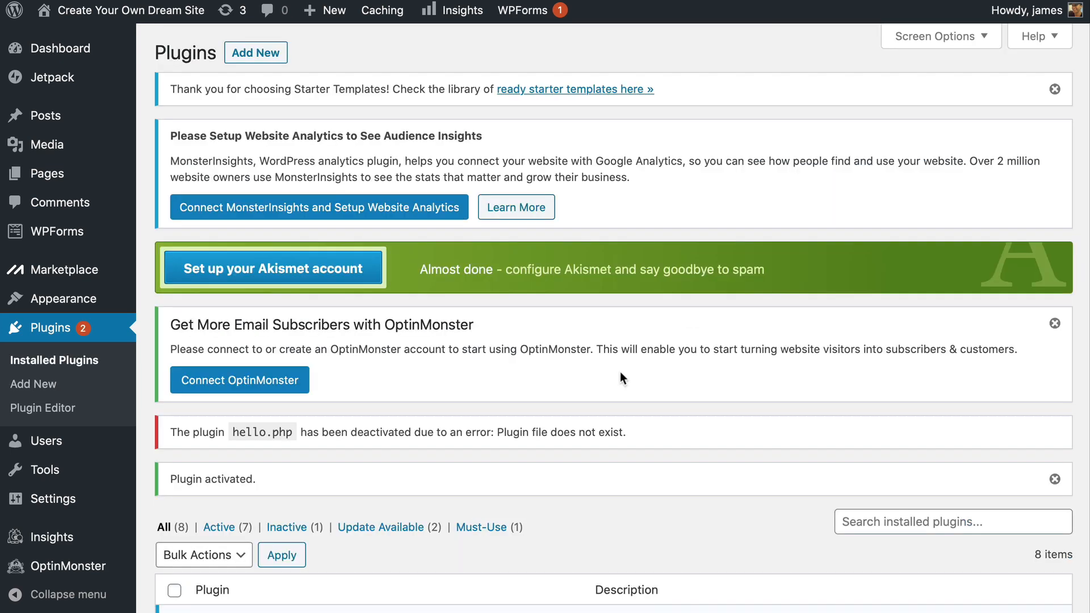
# Open Appearance > Starter Templates, pick Elementor as the page builder, and browse the template grid
pyautogui.moveTo(90, 296)
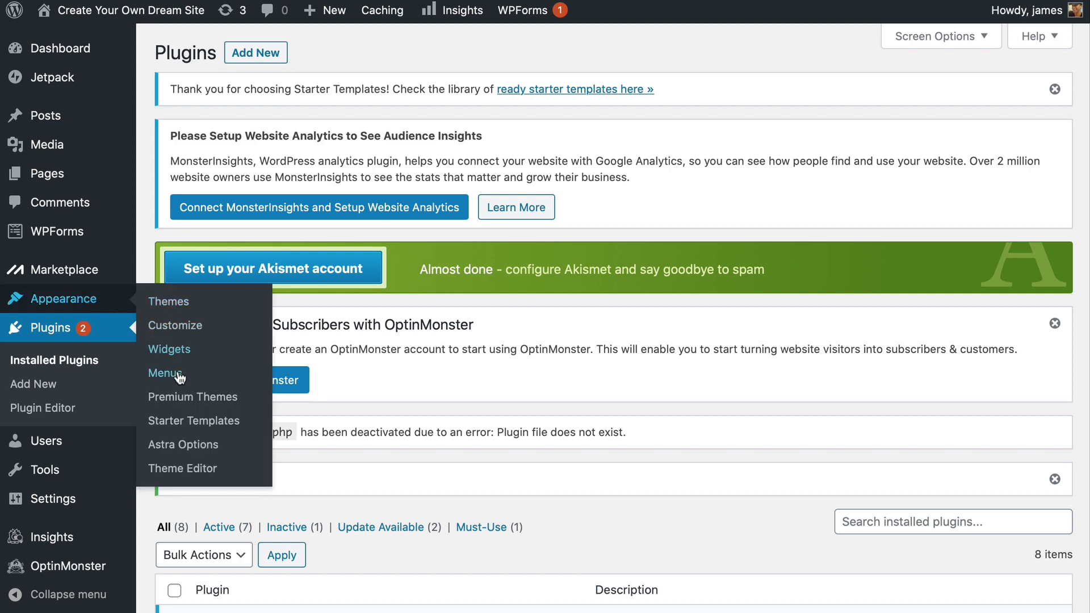
pyautogui.click(185, 421)
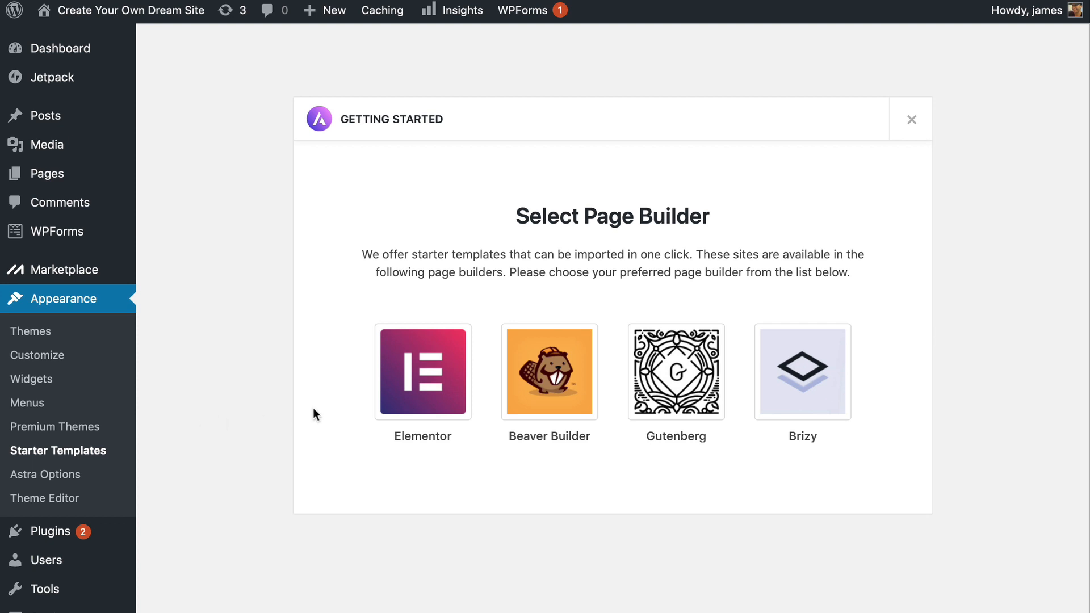
pyautogui.click(449, 390)
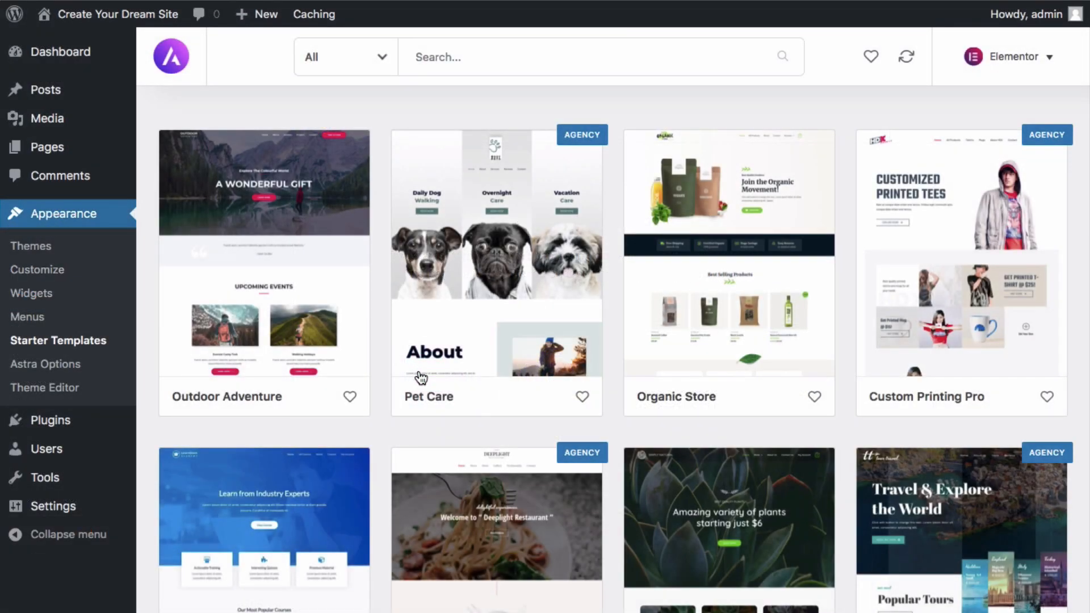
pyautogui.scroll(-4, 550, 269)
pyautogui.scroll(-15, 550, 269)
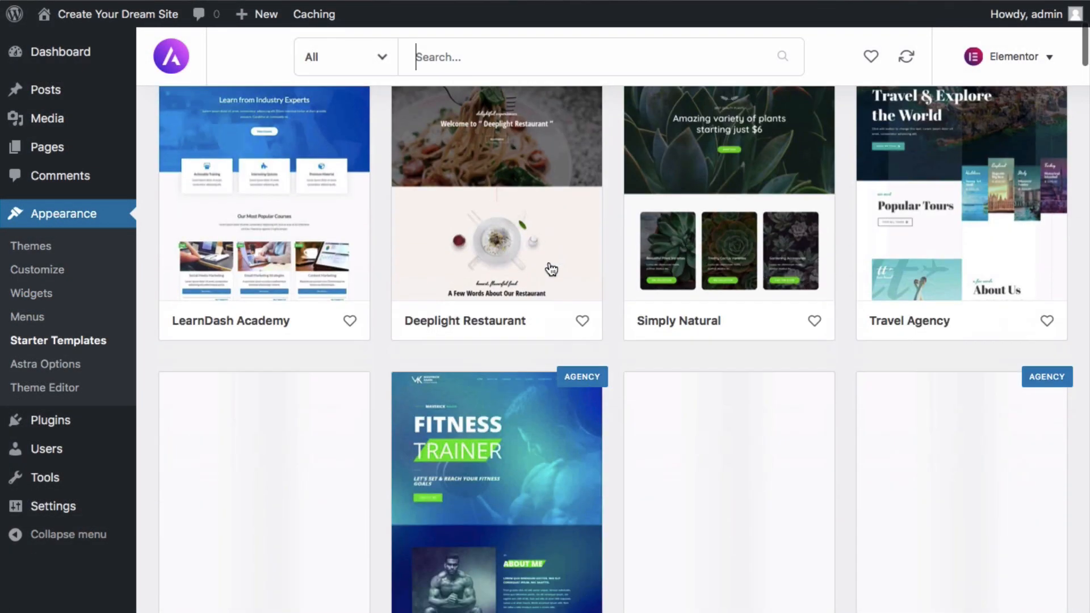
pyautogui.scroll(-10, 551, 269)
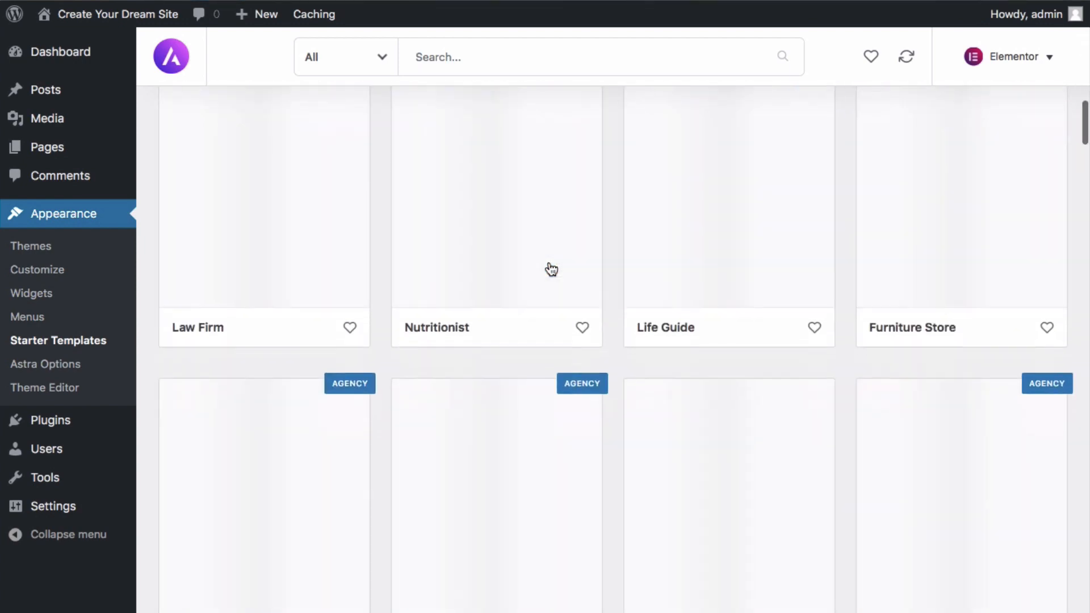
pyautogui.scroll(18, 550, 269)
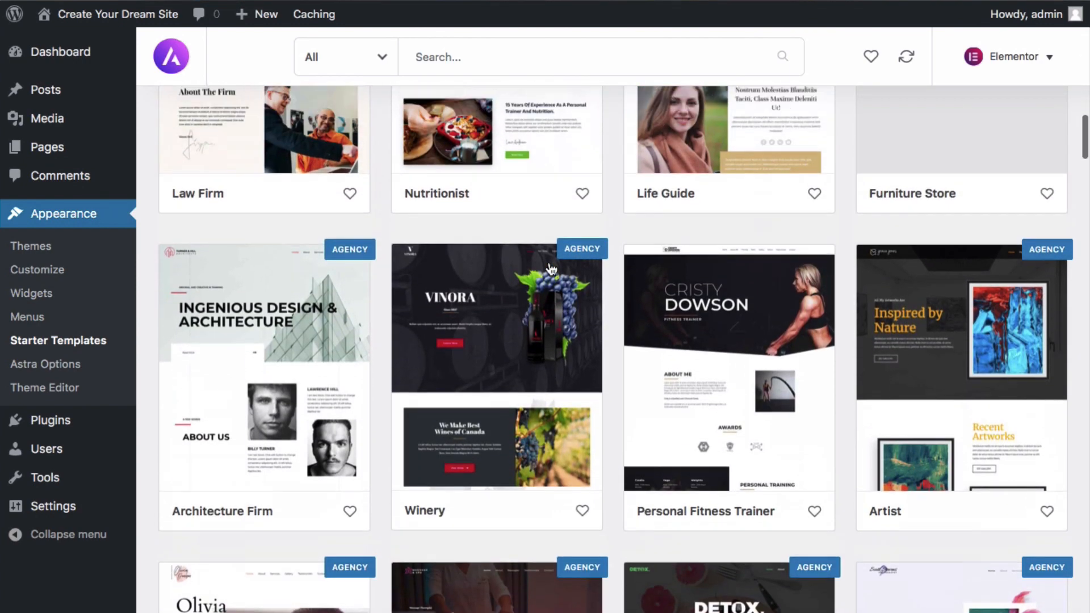
pyautogui.scroll(12, 549, 261)
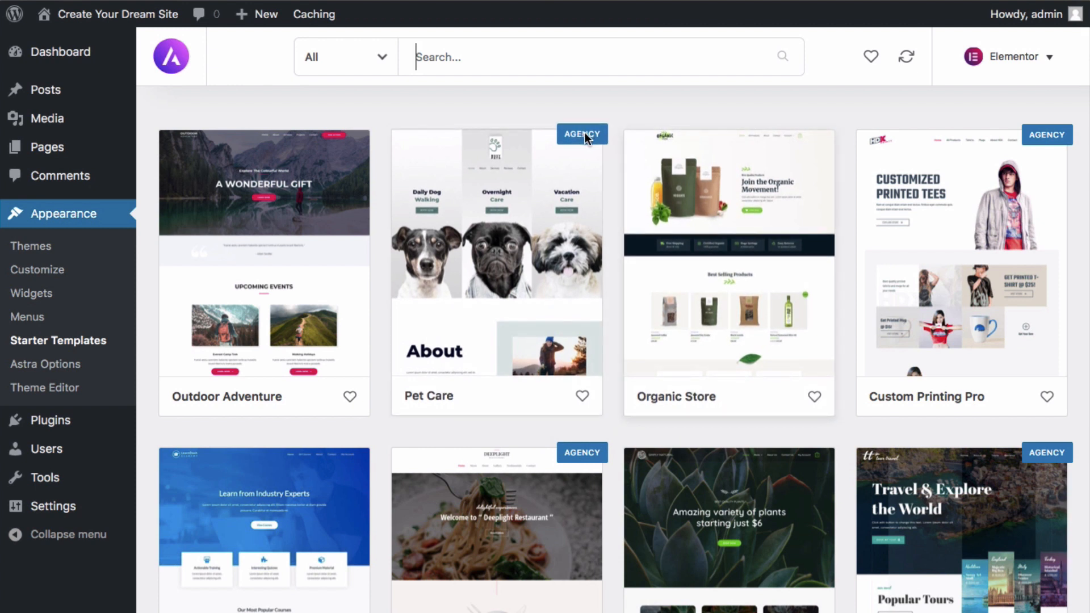
# Filter the Starter Templates library to Free templates and browse the results
pyautogui.moveTo(583, 137)
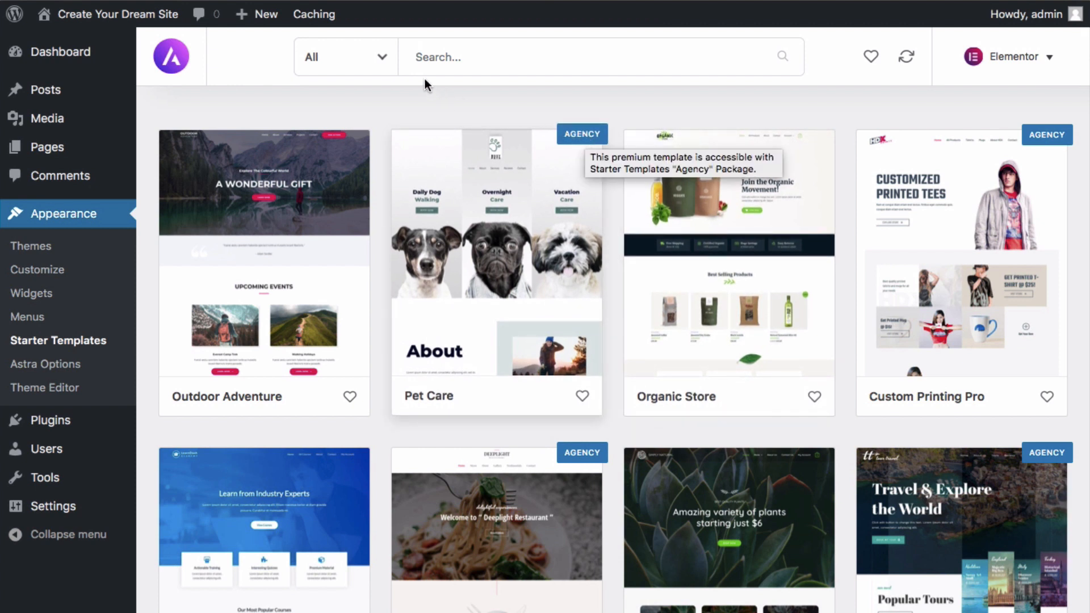
pyautogui.click(382, 63)
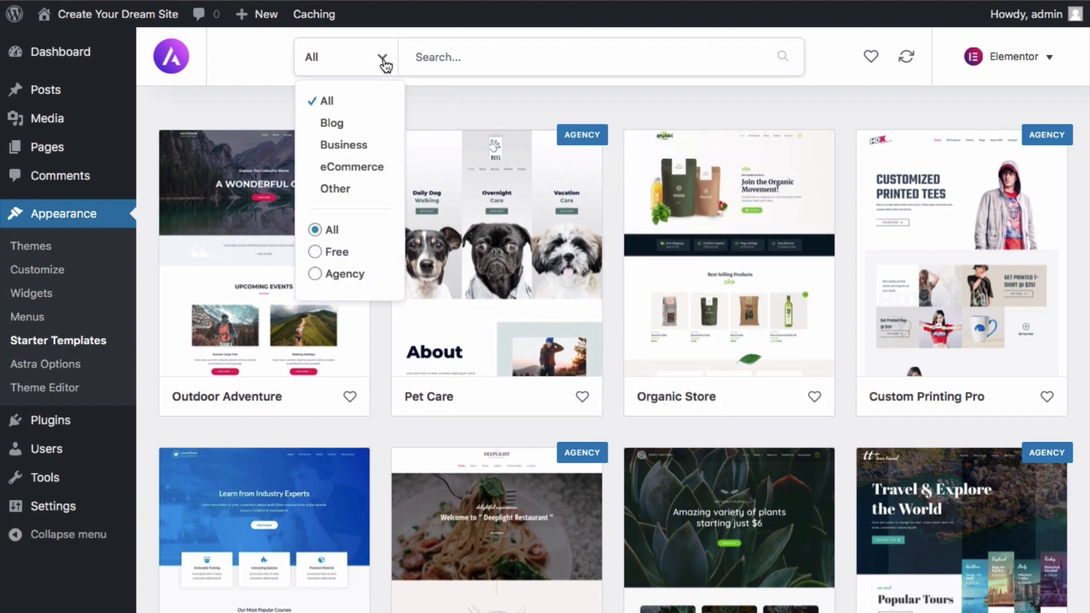
pyautogui.click(316, 252)
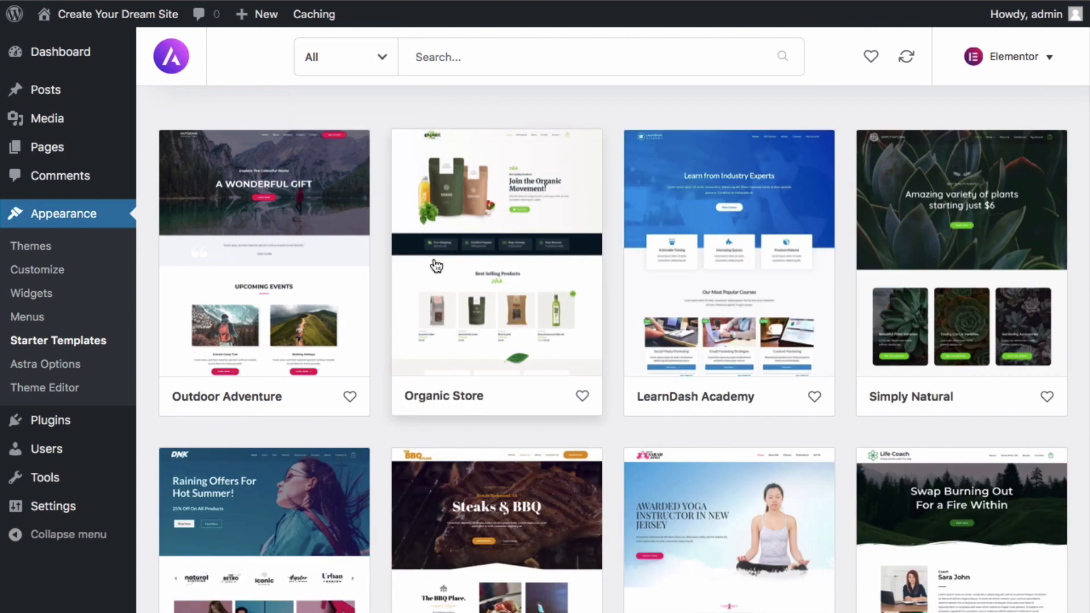
pyautogui.scroll(-13, 436, 265)
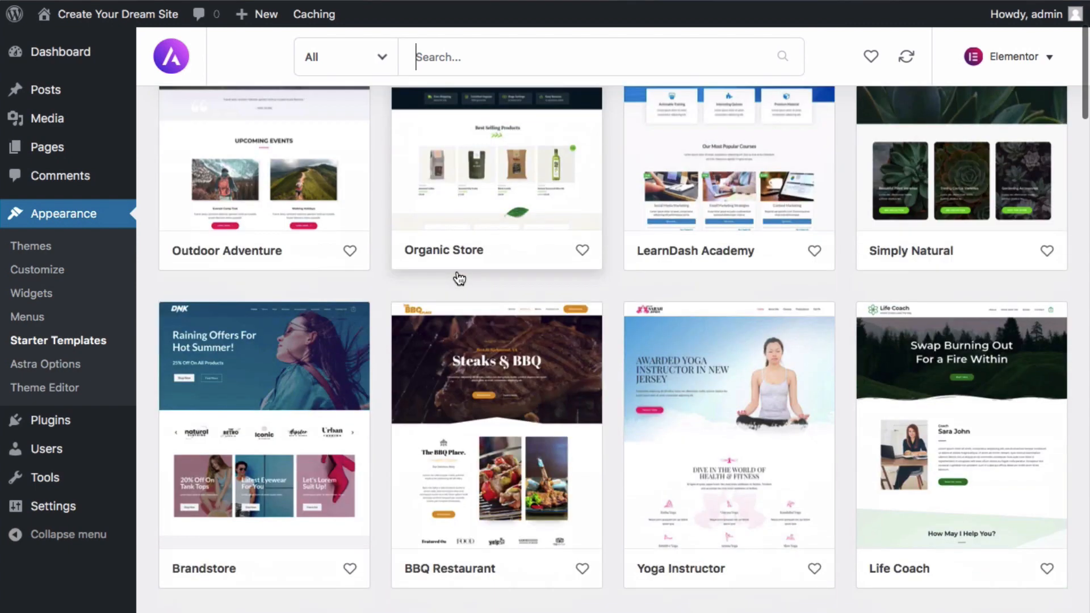
pyautogui.scroll(-10, 460, 278)
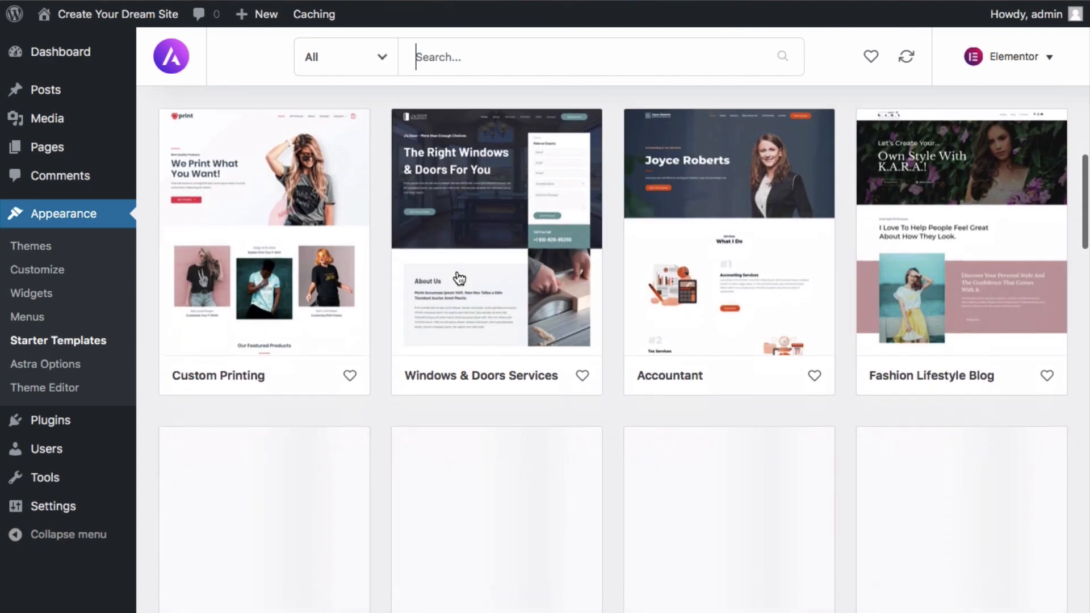
pyautogui.scroll(10, 460, 278)
pyautogui.scroll(3, 458, 278)
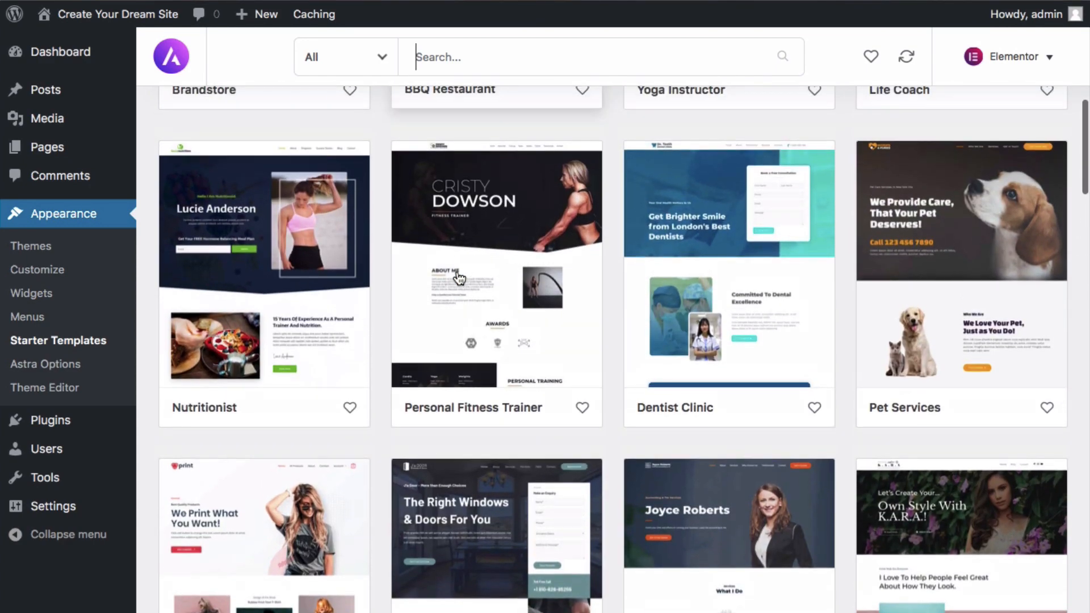
pyautogui.scroll(6, 458, 276)
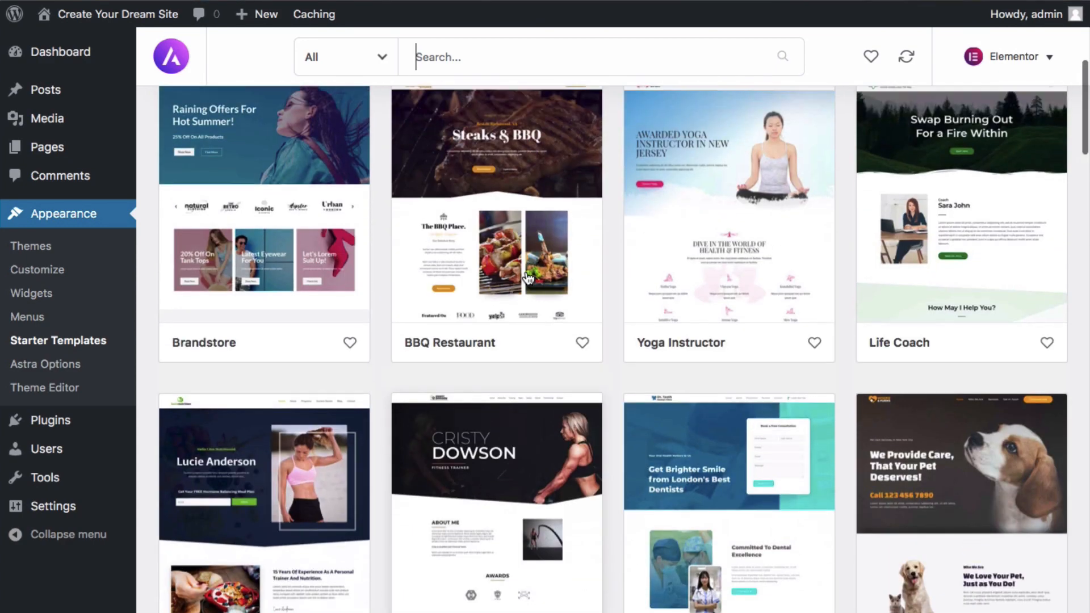
pyautogui.scroll(-4, 511, 278)
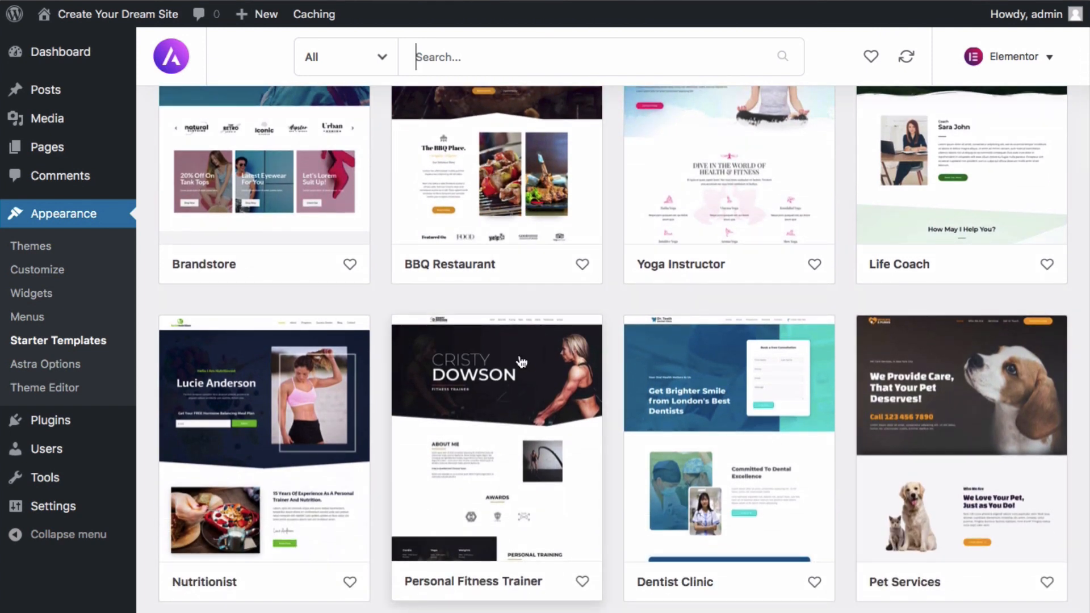
pyautogui.scroll(10, 521, 361)
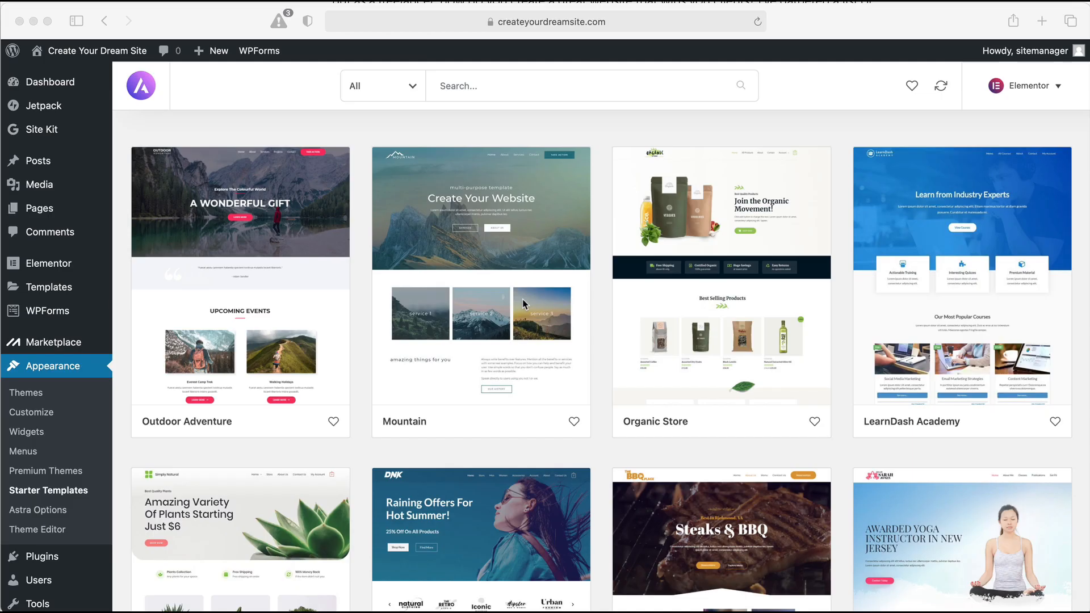
pyautogui.scroll(-9, 522, 305)
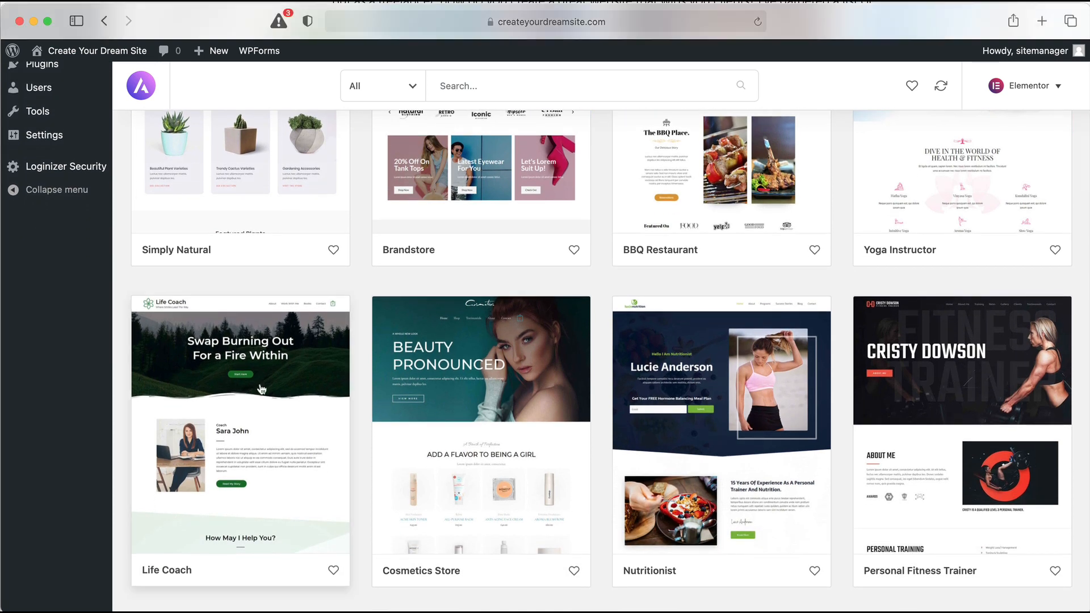
# Open the Life Coach template, preview its About, Work With Me, Contact and Books pages, then Import Complete Site
pyautogui.click(259, 388)
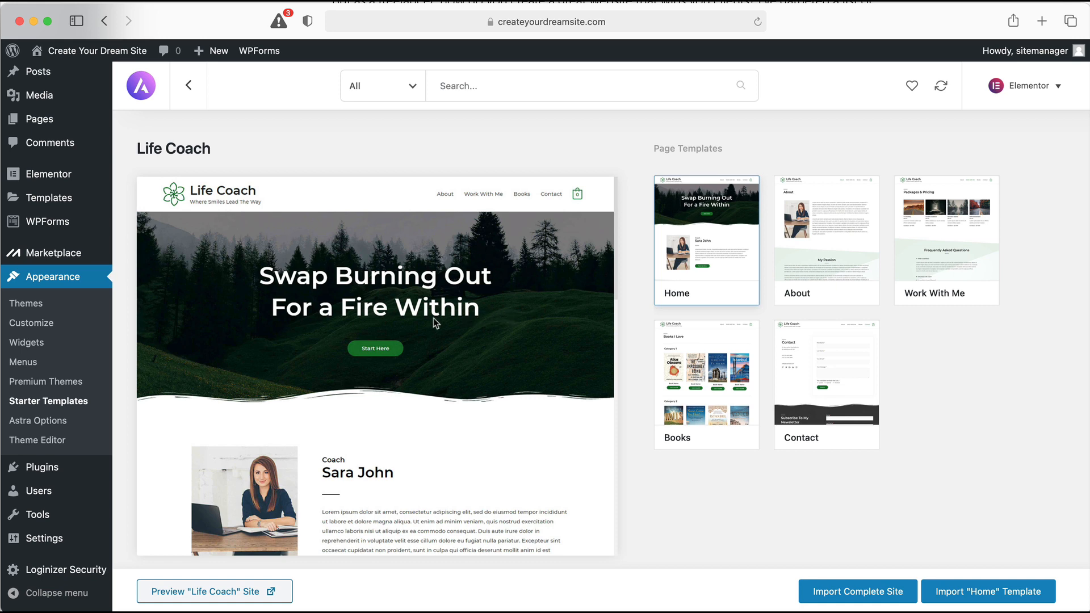
pyautogui.click(788, 250)
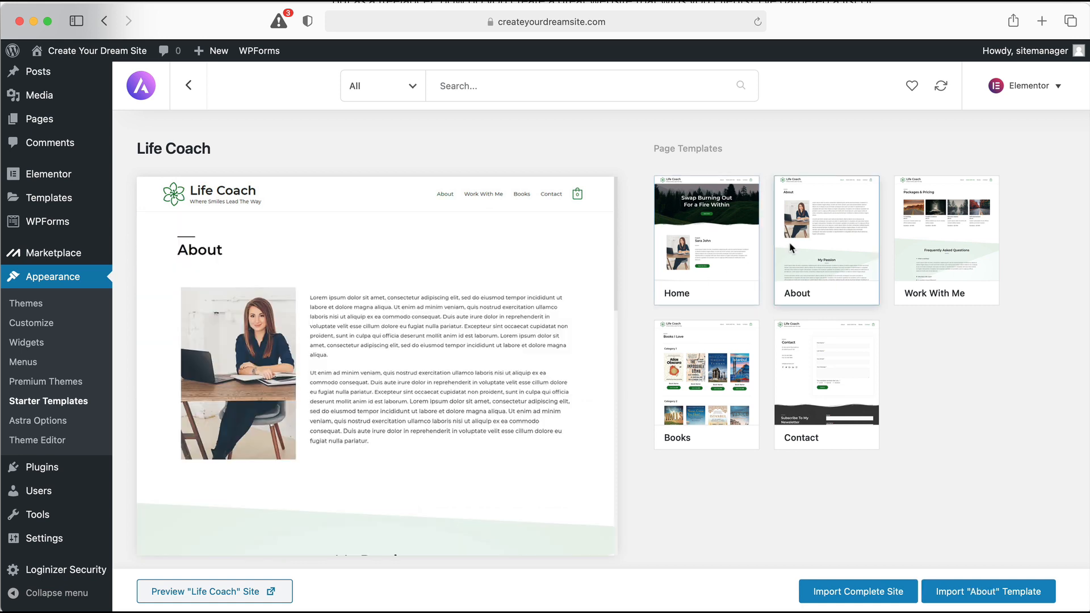
pyautogui.click(921, 246)
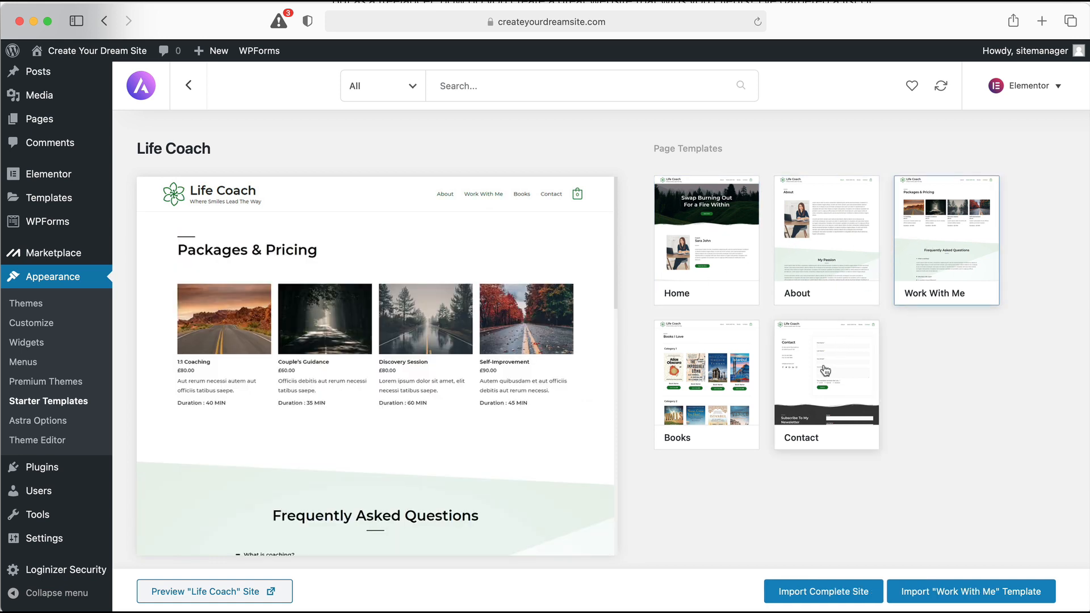
pyautogui.click(826, 370)
pyautogui.click(709, 372)
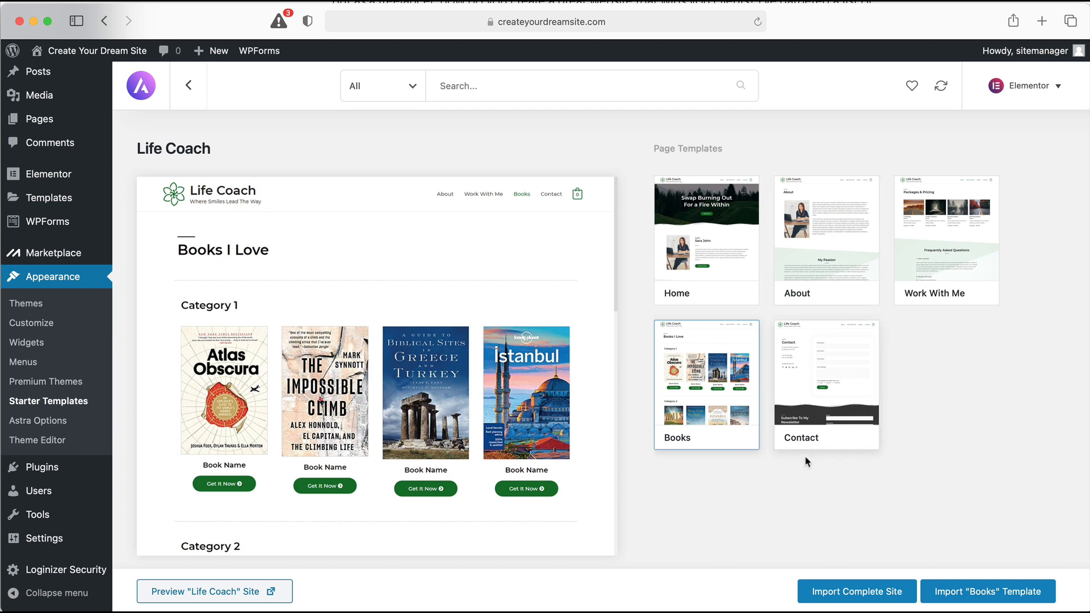
pyautogui.click(857, 593)
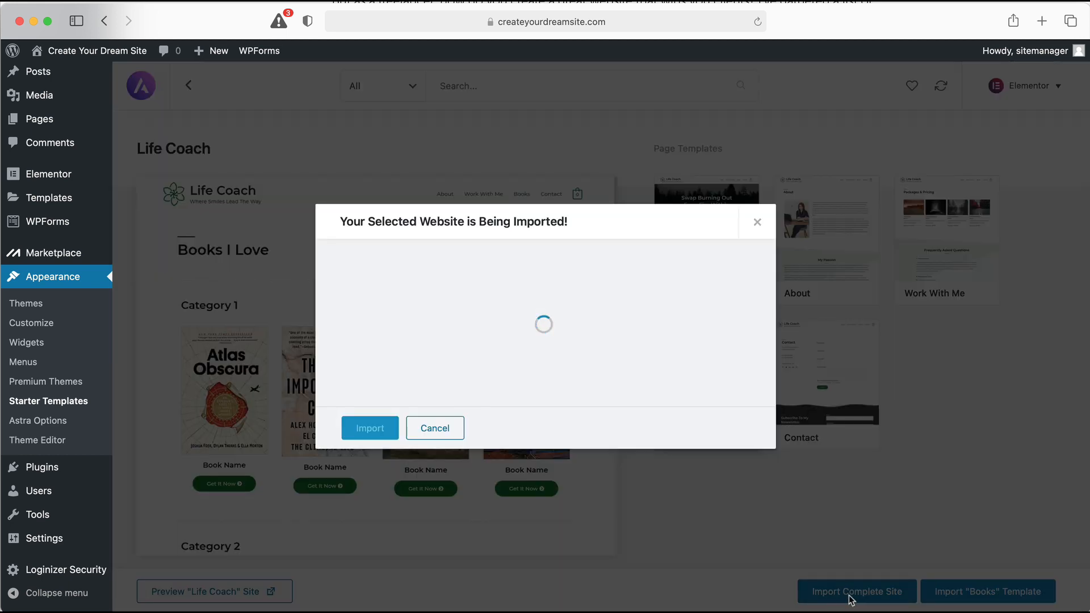
# Confirm the Life Coach site import and view the new site once imported
pyautogui.click(377, 433)
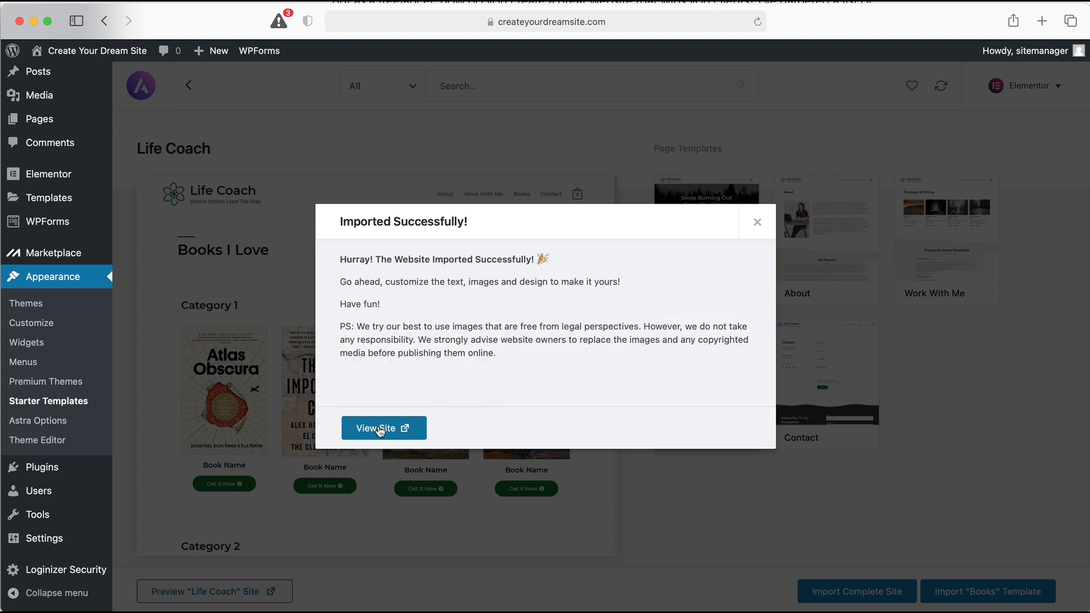
pyautogui.click(380, 433)
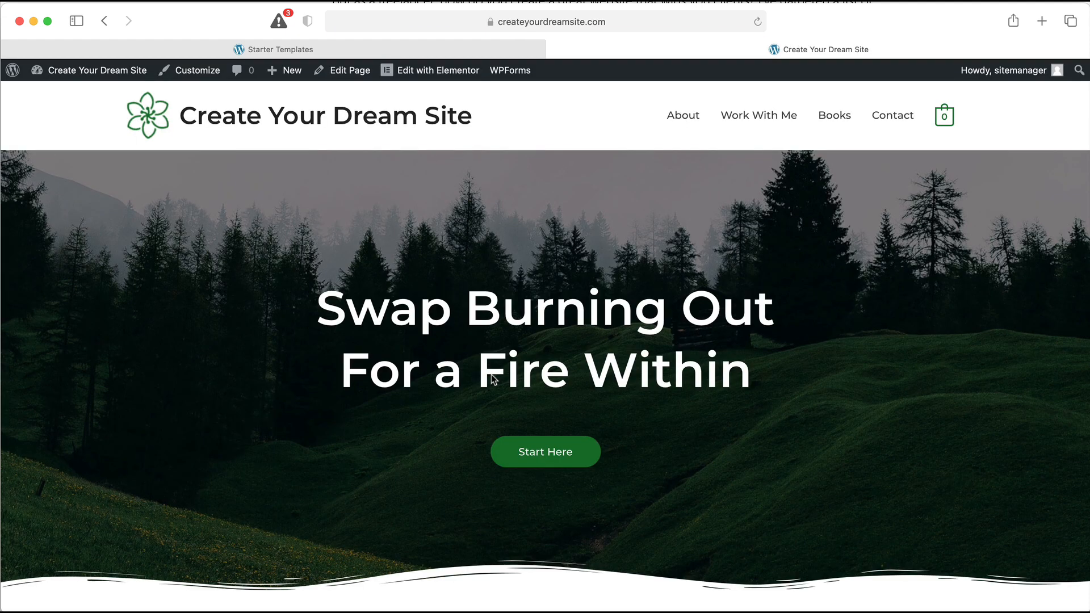
pyautogui.scroll(-15, 491, 379)
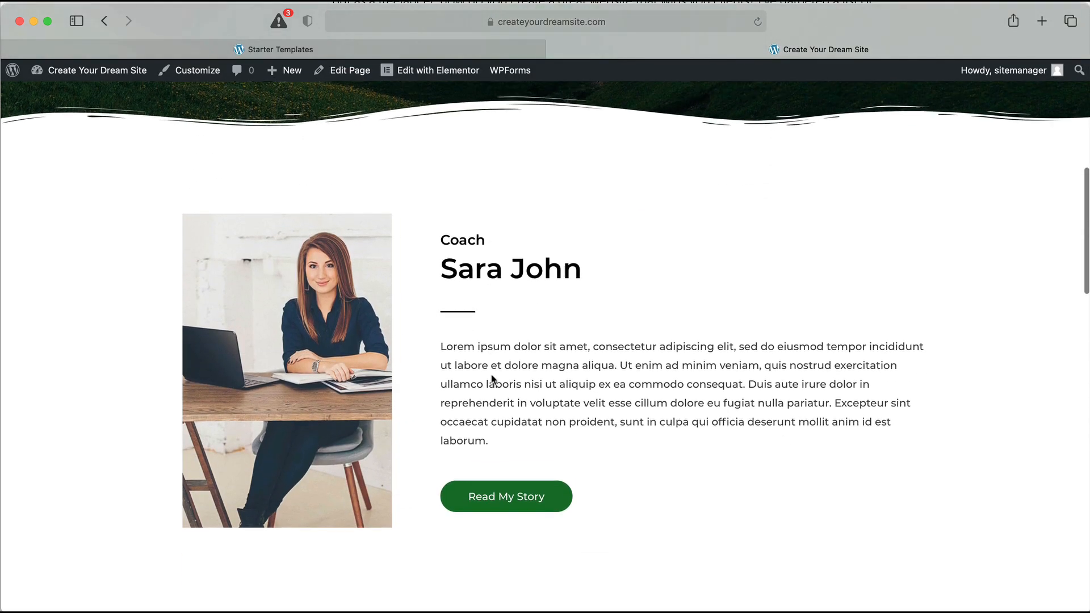
pyautogui.scroll(-15, 491, 379)
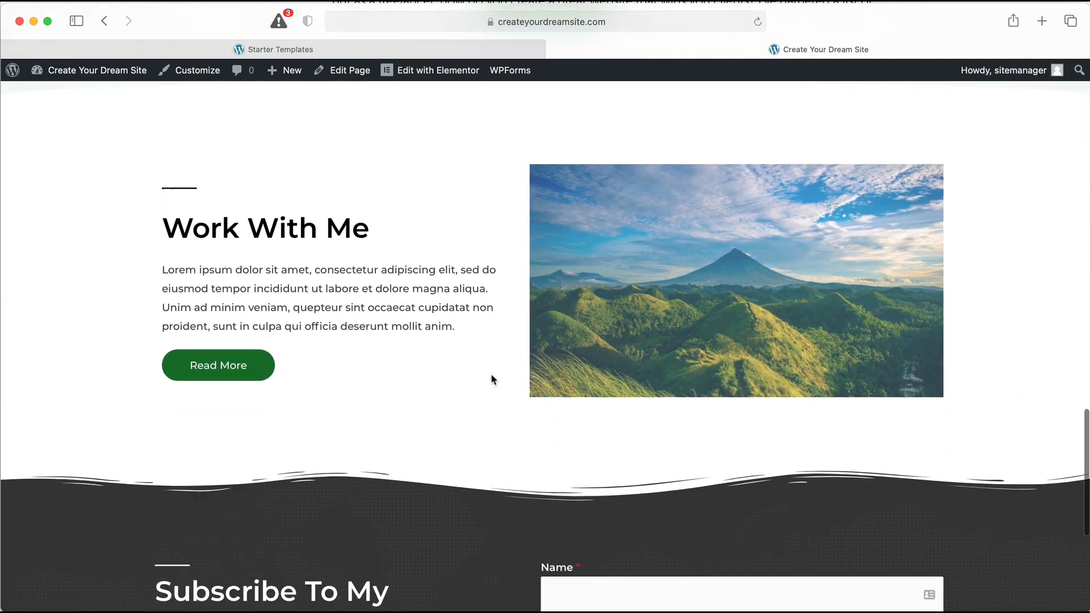
pyautogui.scroll(20, 491, 379)
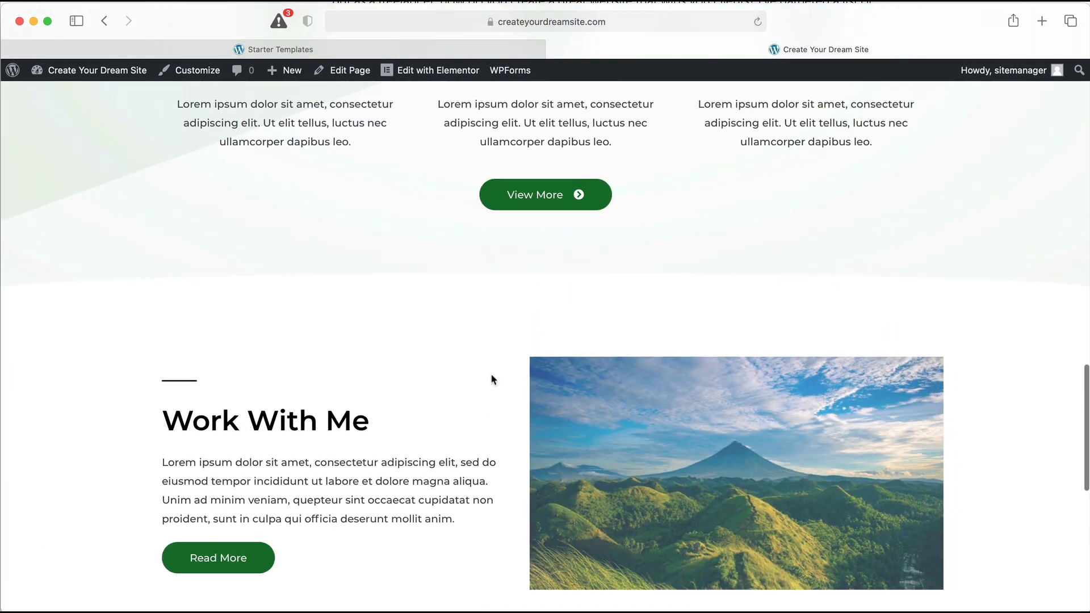
pyautogui.scroll(10, 491, 379)
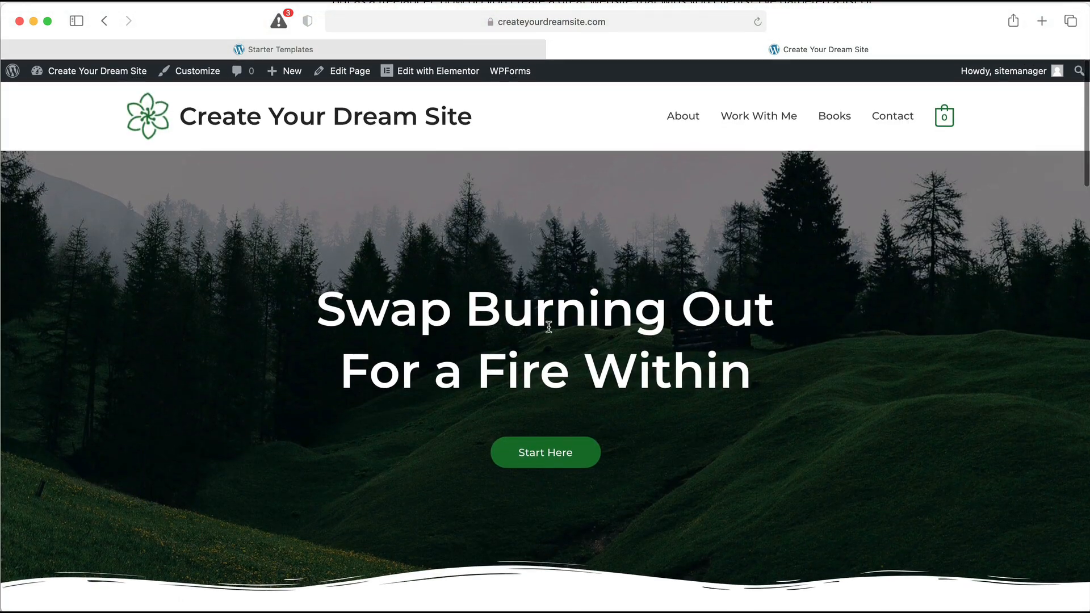
pyautogui.click(739, 114)
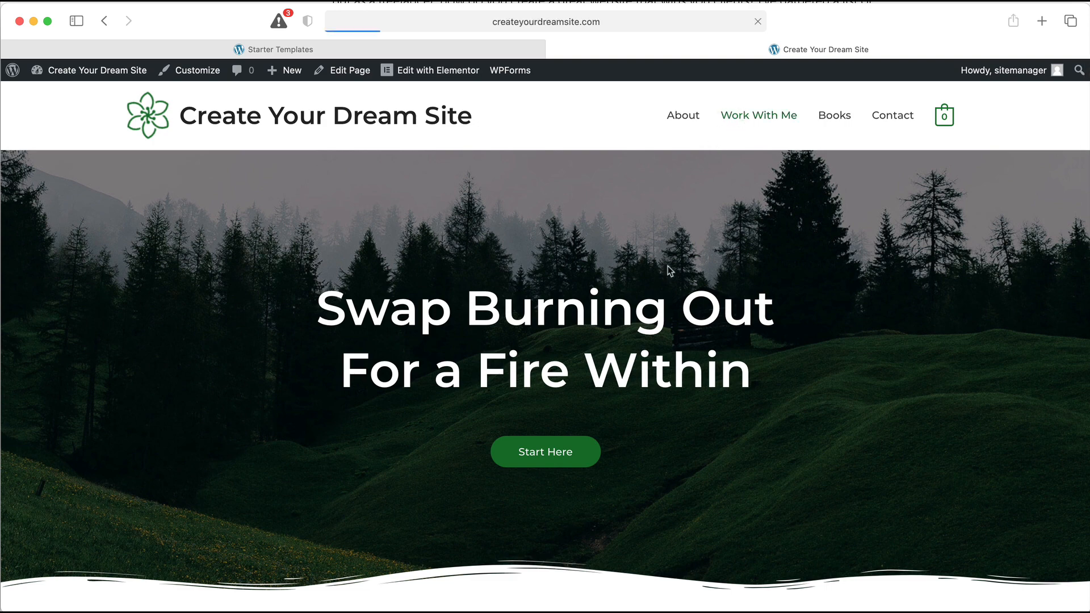
pyautogui.scroll(-10, 667, 269)
pyautogui.scroll(-10, 669, 270)
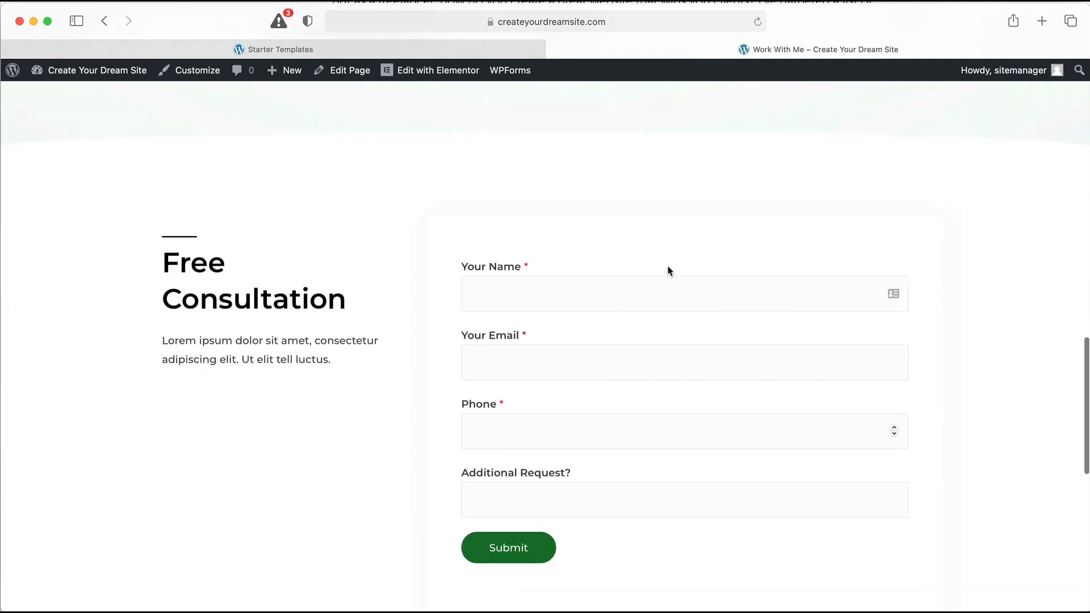
pyautogui.scroll(8, 668, 271)
pyautogui.scroll(10, 668, 271)
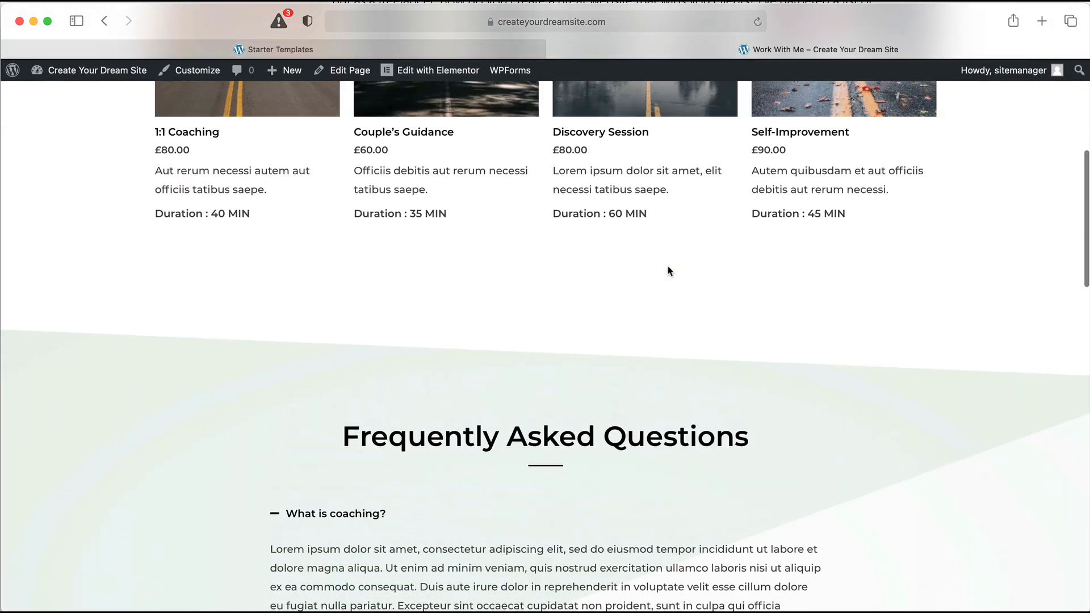
pyautogui.click(833, 121)
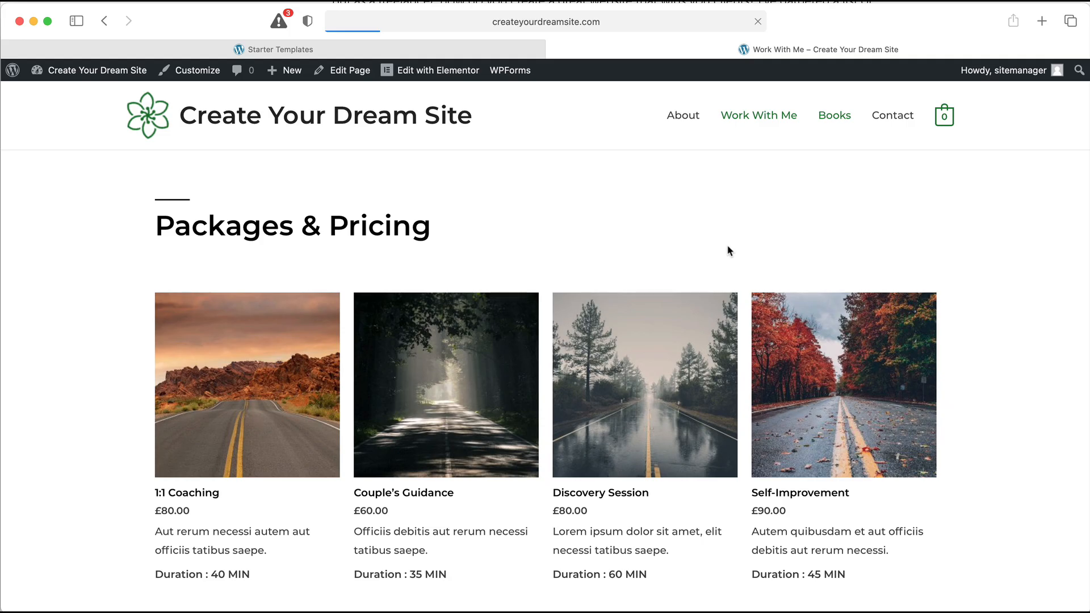
pyautogui.scroll(-15, 729, 251)
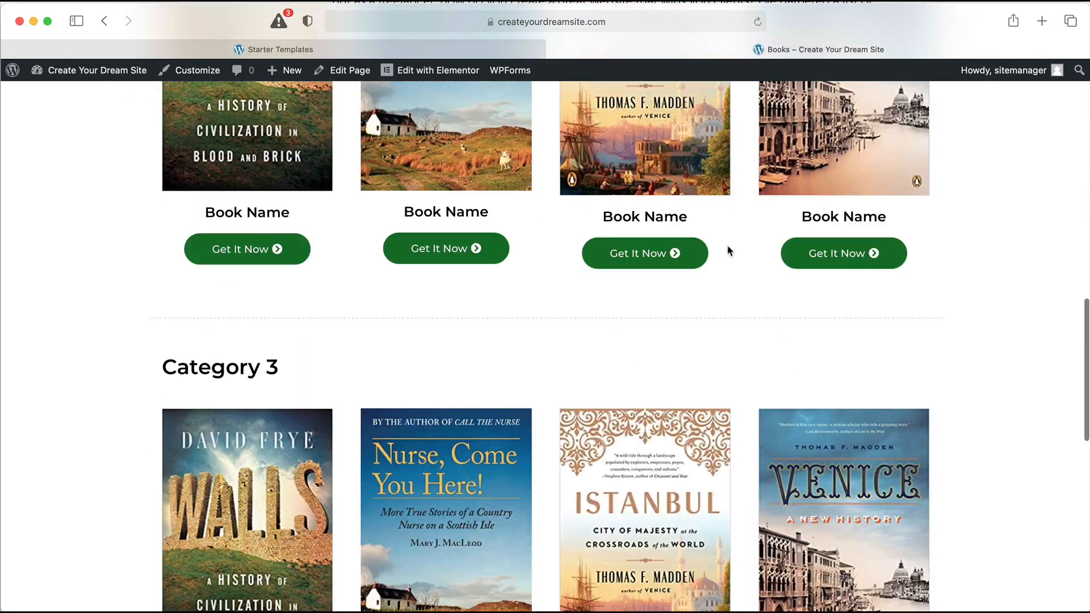
pyautogui.scroll(-8, 729, 251)
pyautogui.scroll(20, 729, 251)
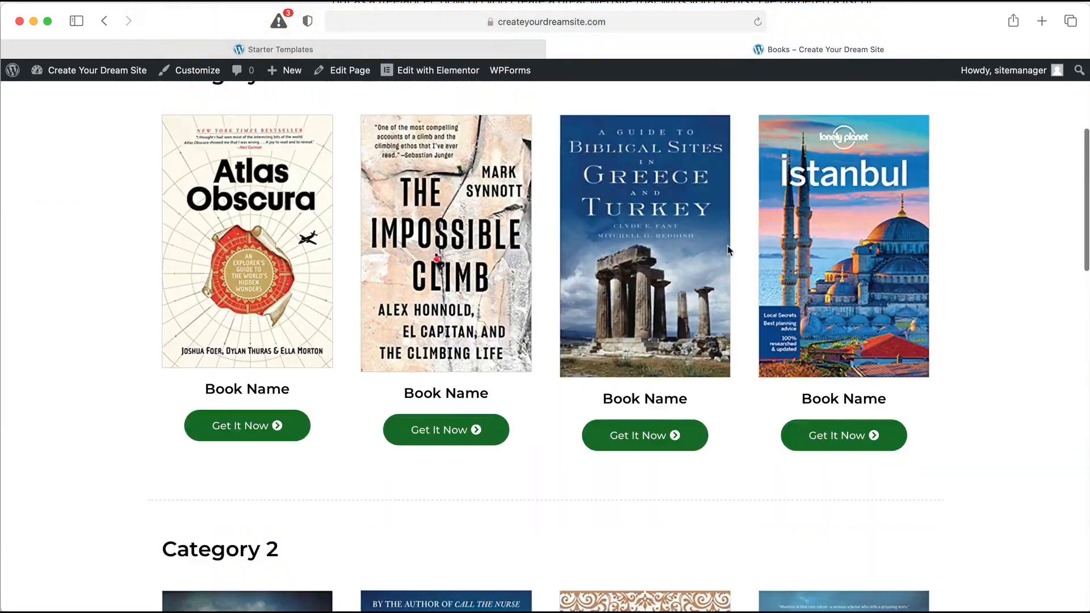
pyautogui.scroll(5, 730, 251)
pyautogui.click(874, 120)
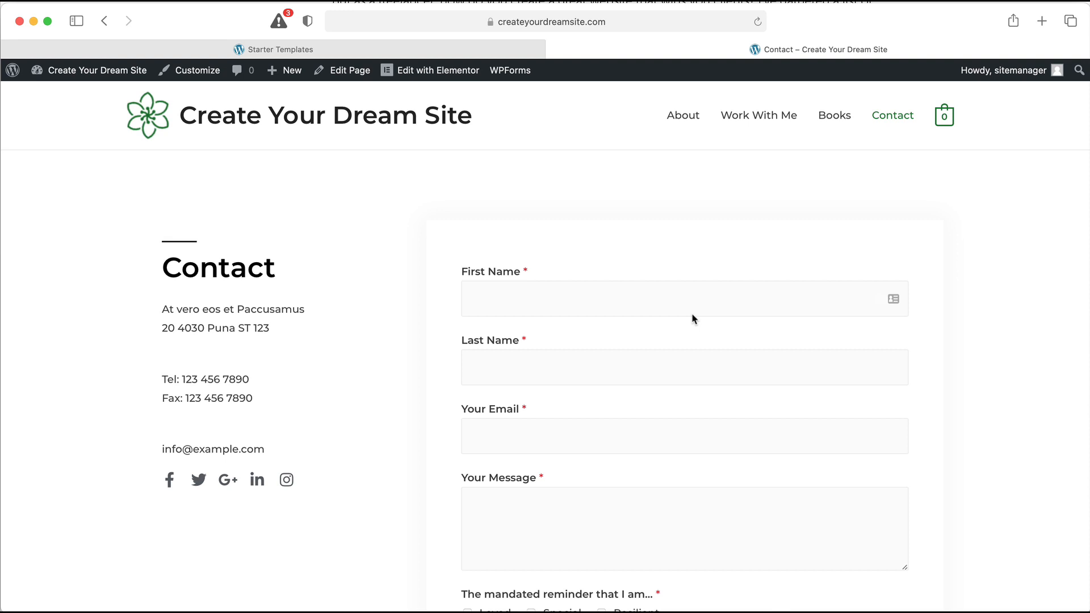
pyautogui.scroll(-10, 692, 312)
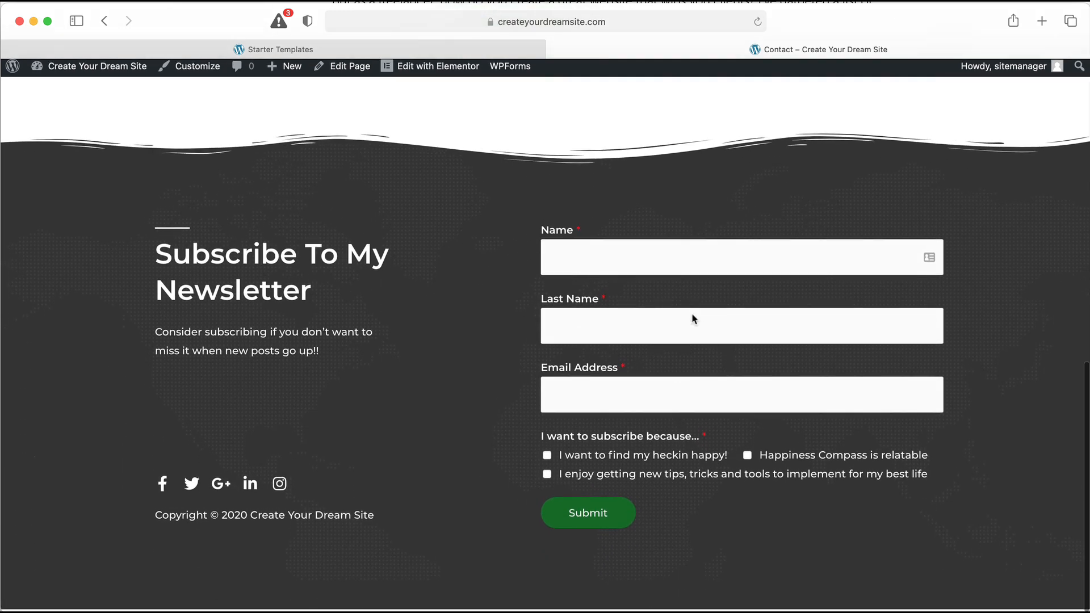
pyautogui.scroll(15, 691, 312)
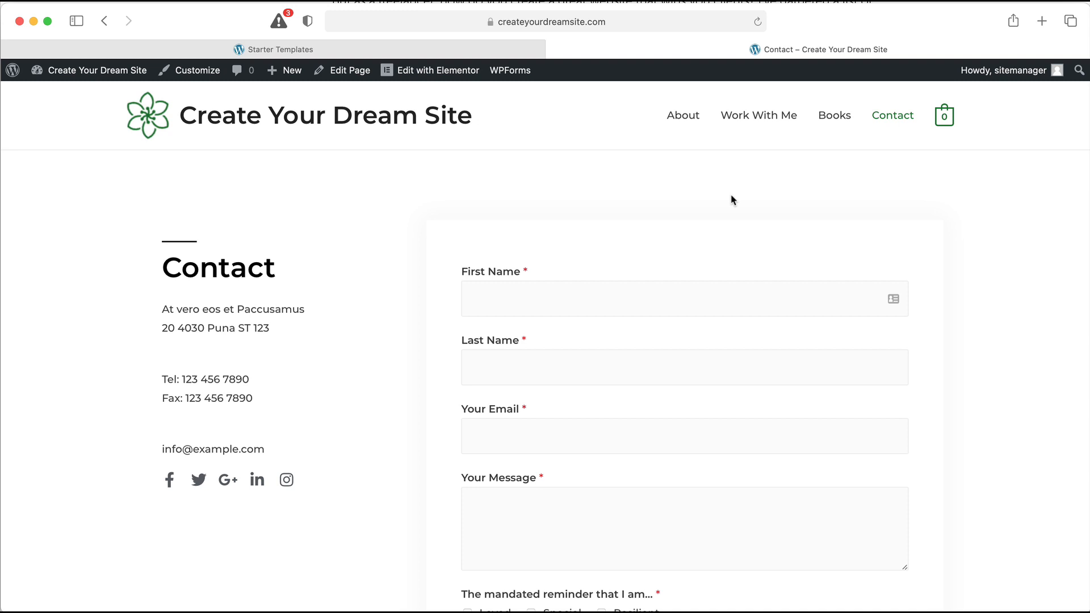
pyautogui.click(260, 127)
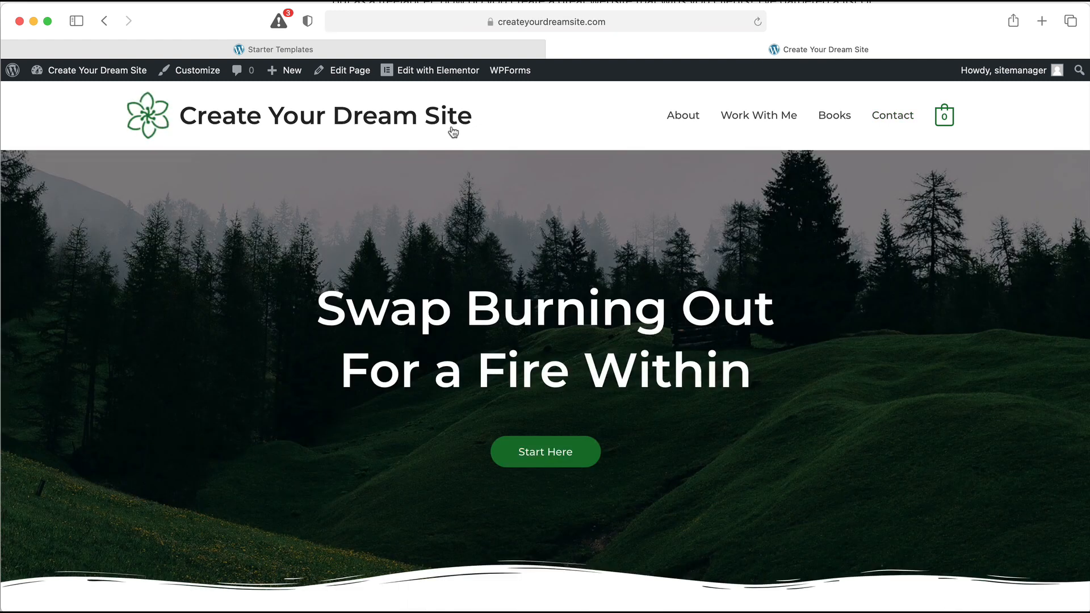
# Open the home page in the Elementor editor and scroll through its sections
pyautogui.click(452, 72)
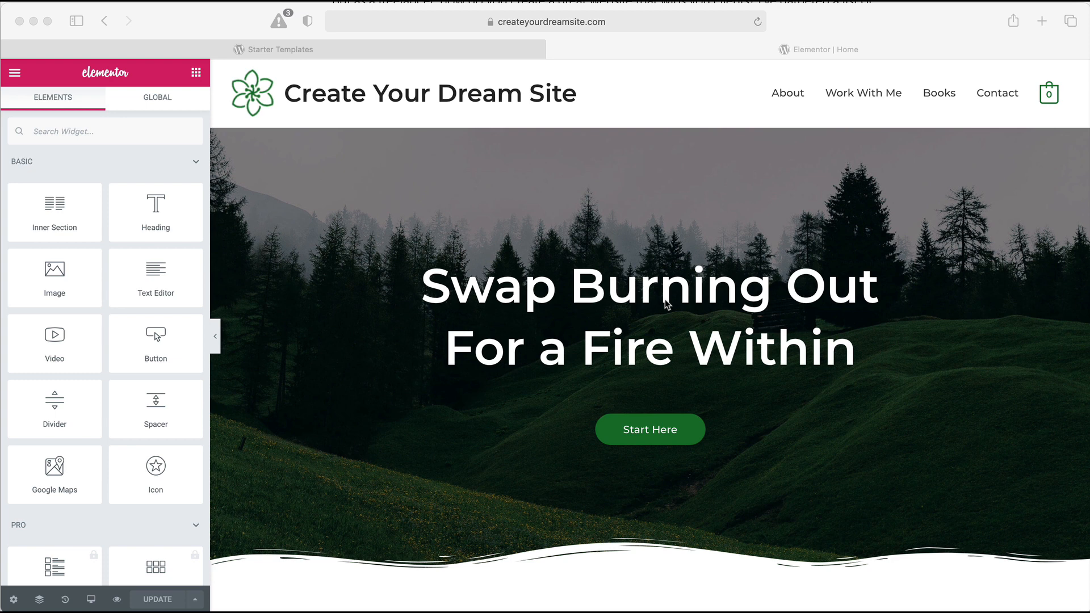
pyautogui.click(504, 213)
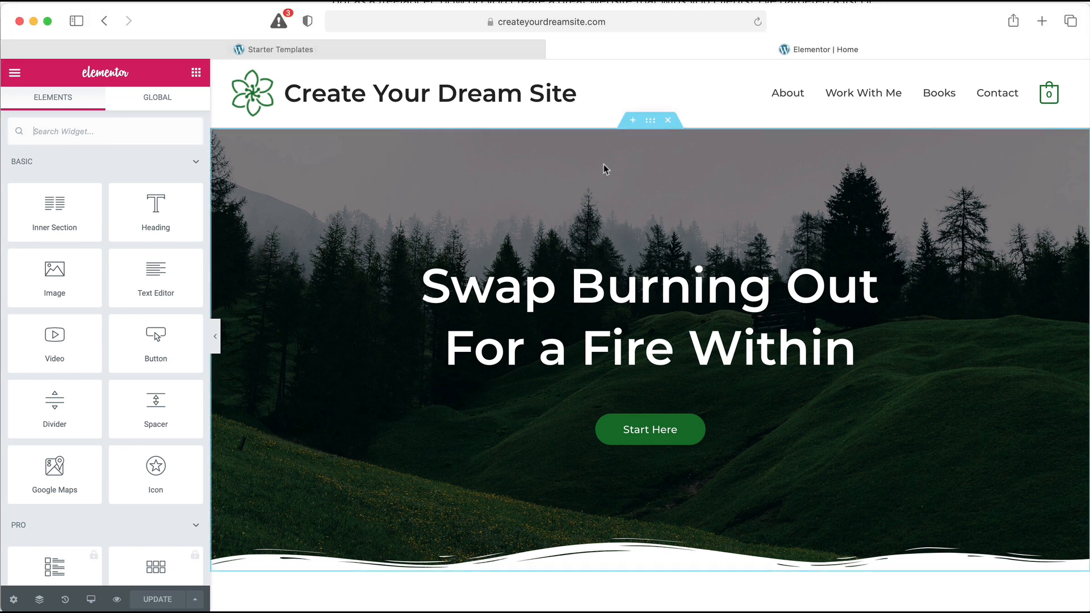
pyautogui.scroll(-5, 656, 128)
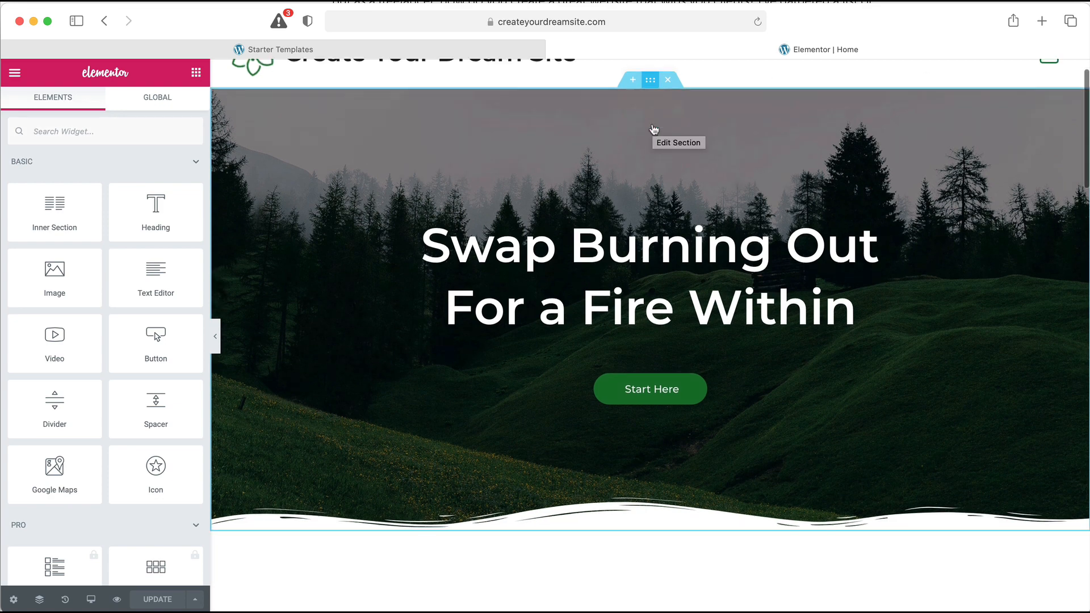
pyautogui.scroll(-5, 654, 128)
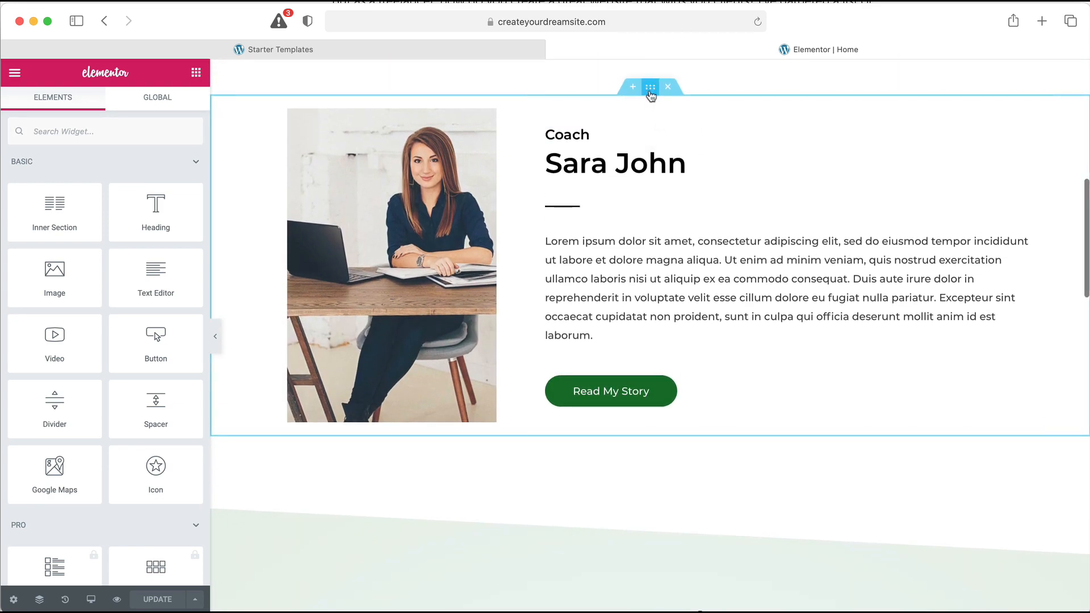
pyautogui.scroll(-6, 642, 112)
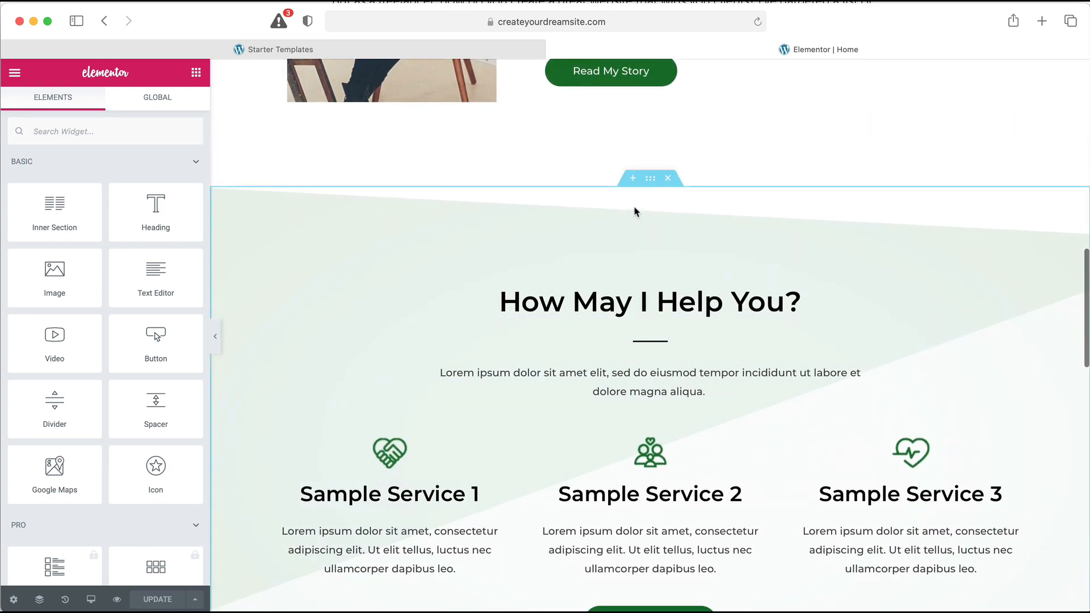
pyautogui.scroll(-5, 647, 183)
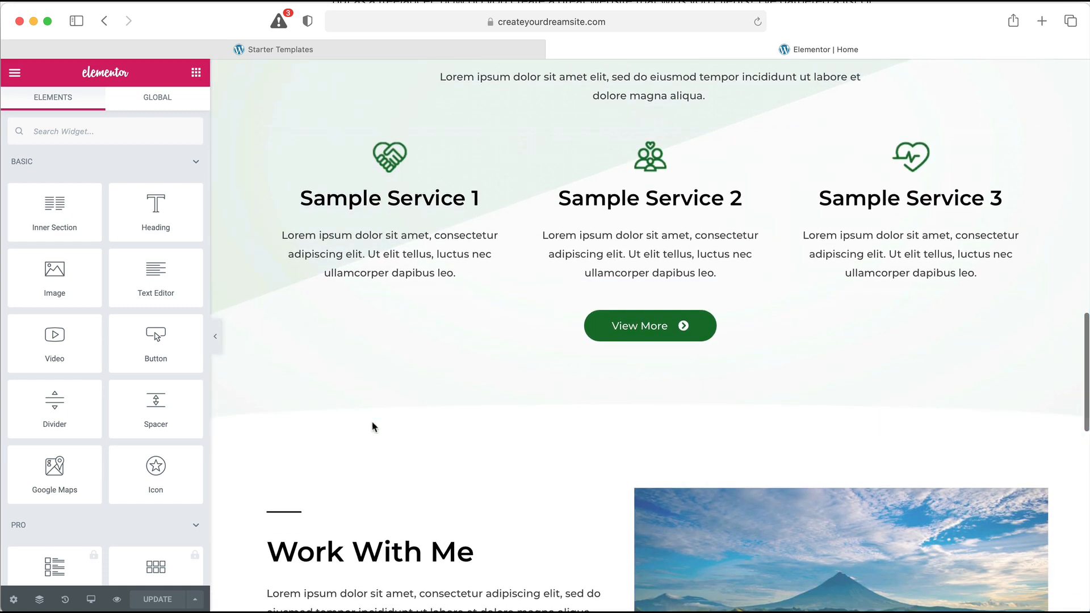
# Undo an accidental hero section move in Navigator by reverting History to Editing Started
pyautogui.click(39, 599)
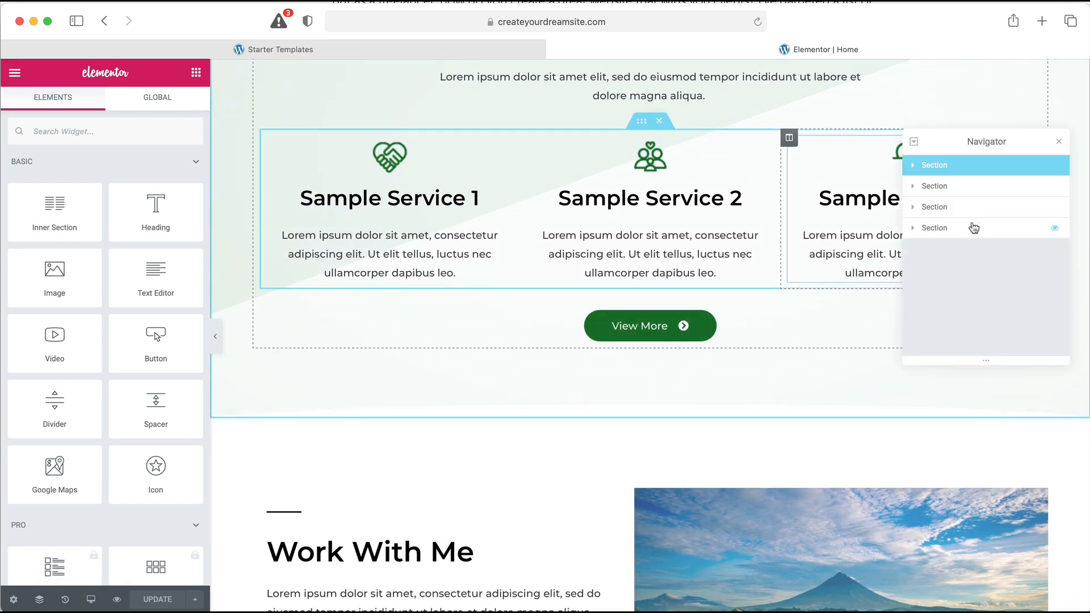
pyautogui.moveTo(984, 169); pyautogui.dragTo(980, 165)
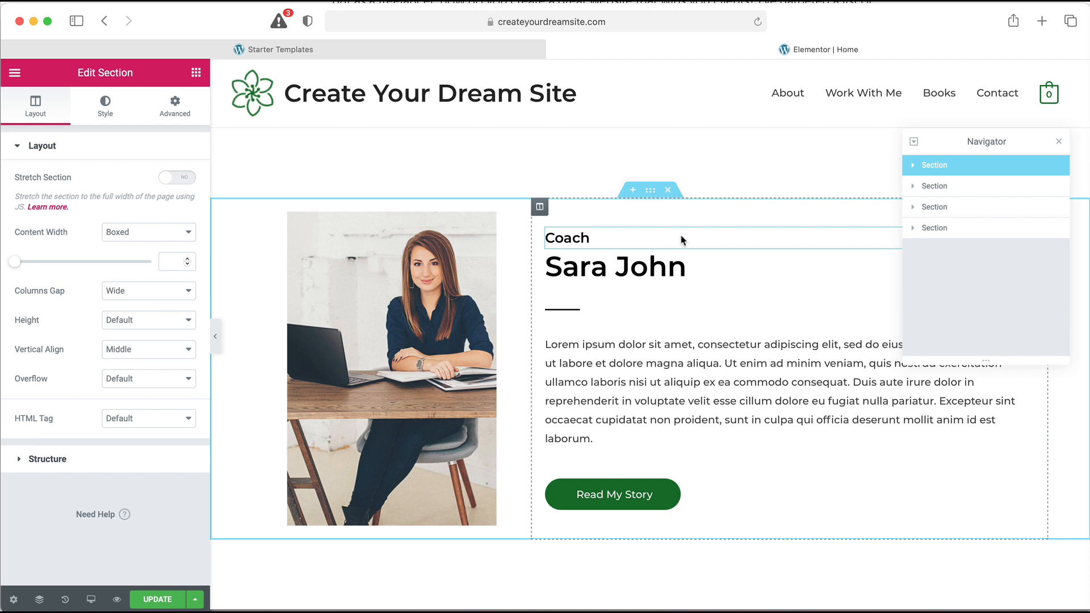
pyautogui.click(65, 600)
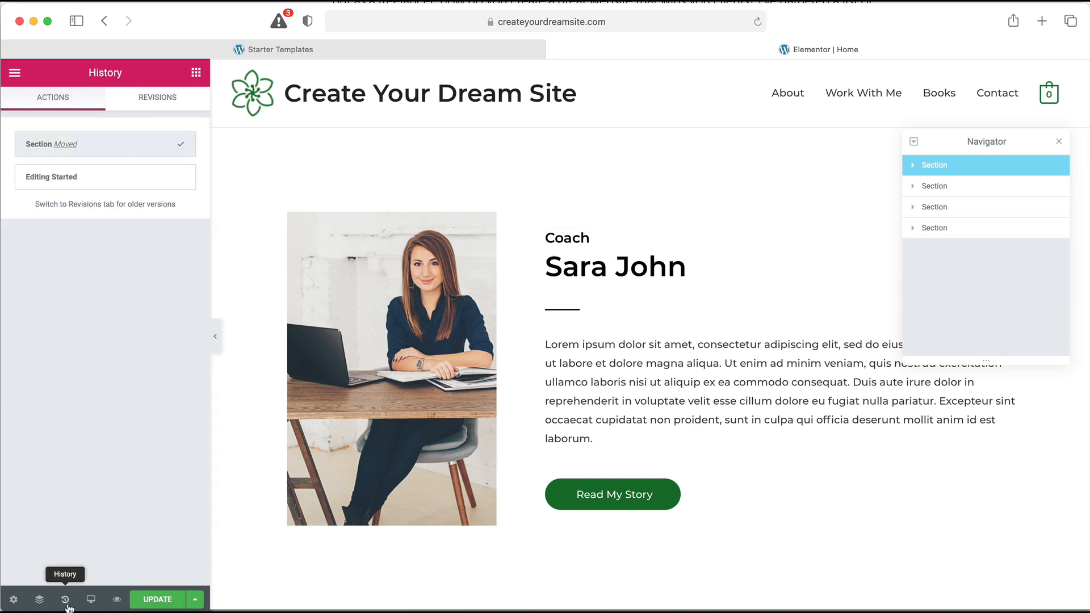
pyautogui.click(121, 188)
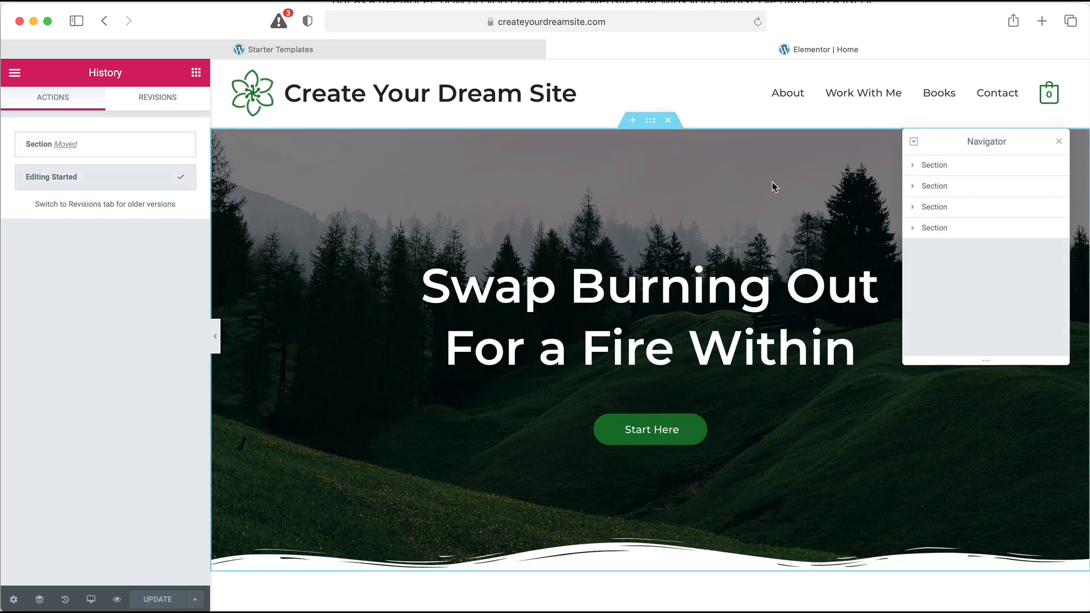
pyautogui.click(1060, 143)
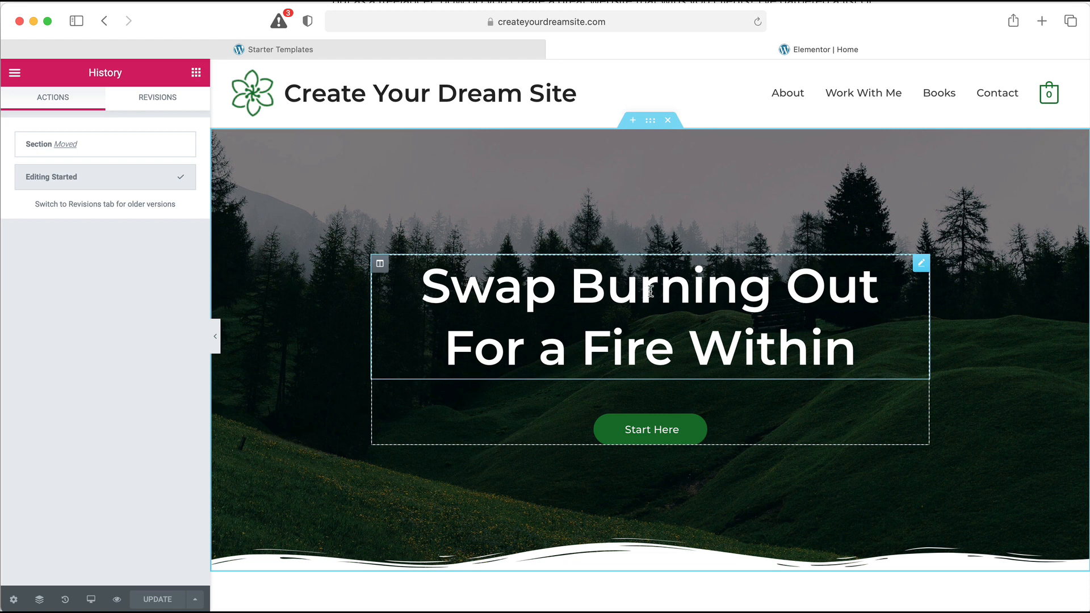
# Replace the hero heading text with 'I Build Websites To Grow Your Business'
pyautogui.click(671, 296)
pyautogui.moveTo(842, 349); pyautogui.dragTo(424, 299)
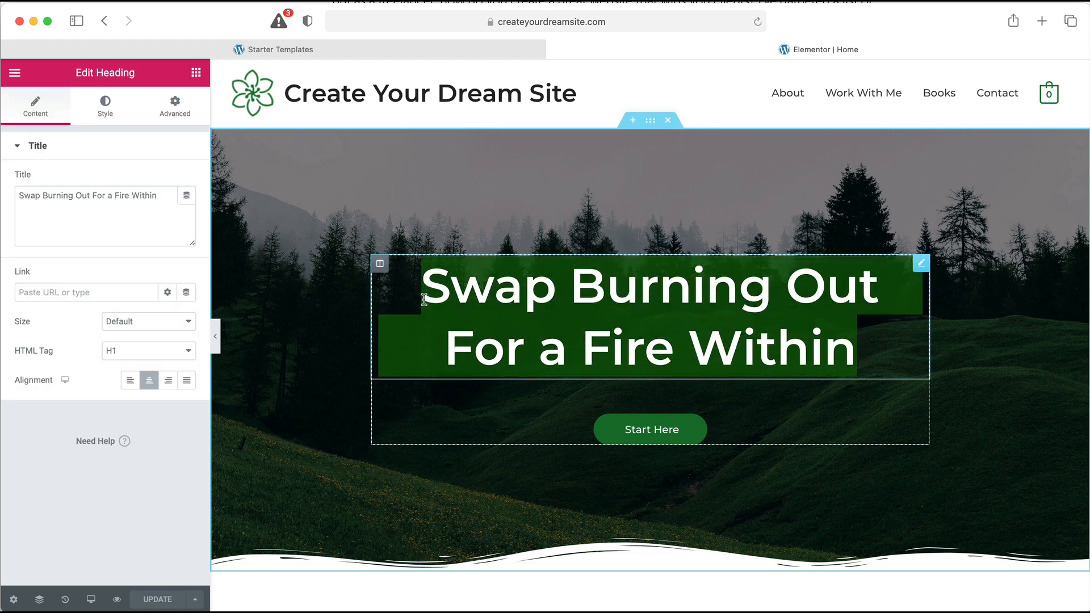
pyautogui.press('BackSpace')
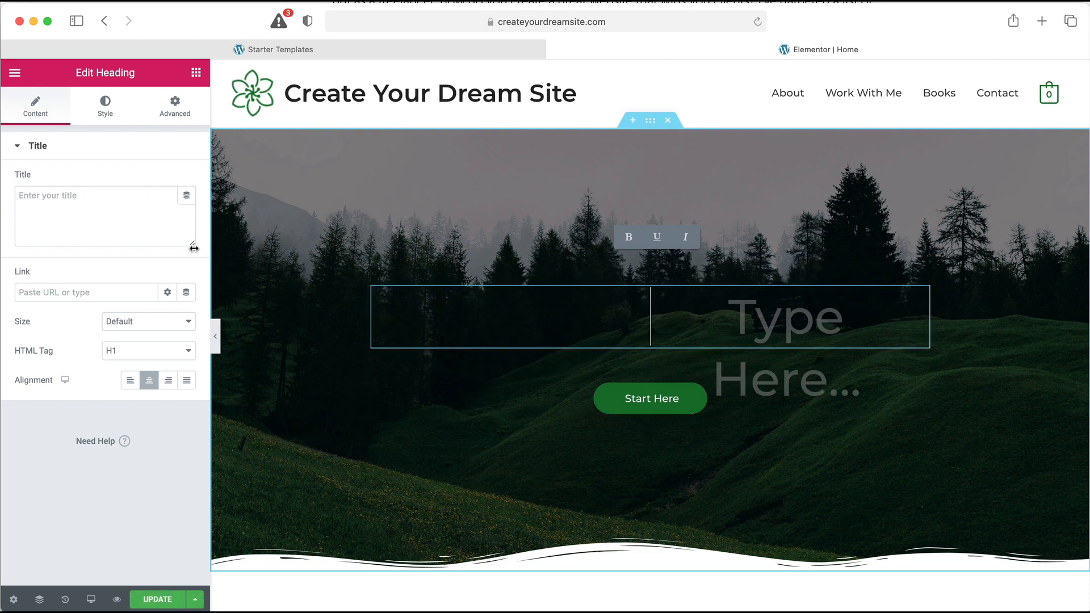
pyautogui.click(131, 212)
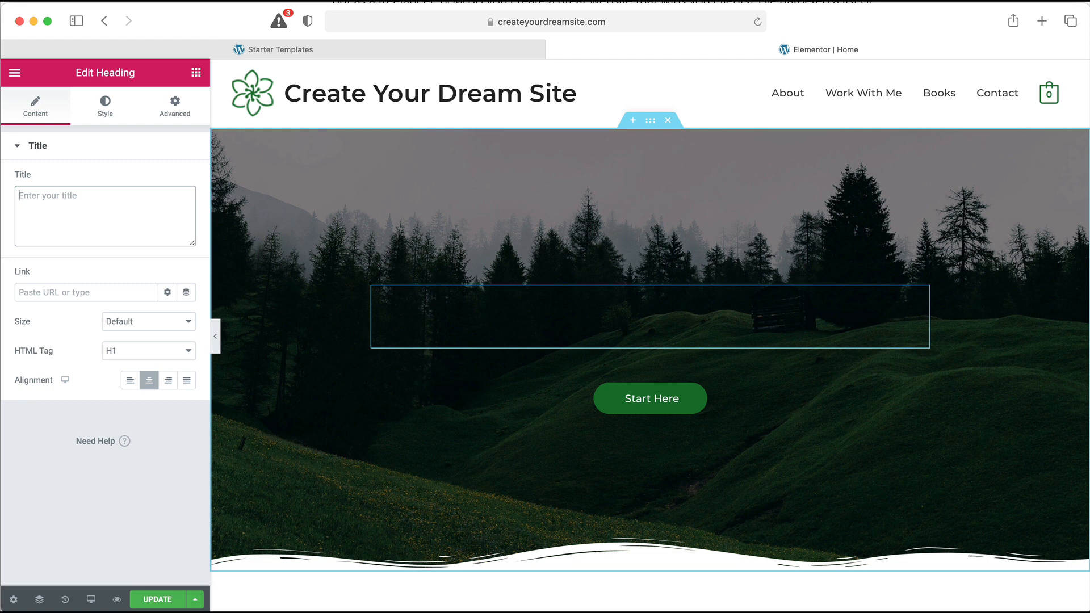
pyautogui.write('I Build Websites To Grow Your Business')
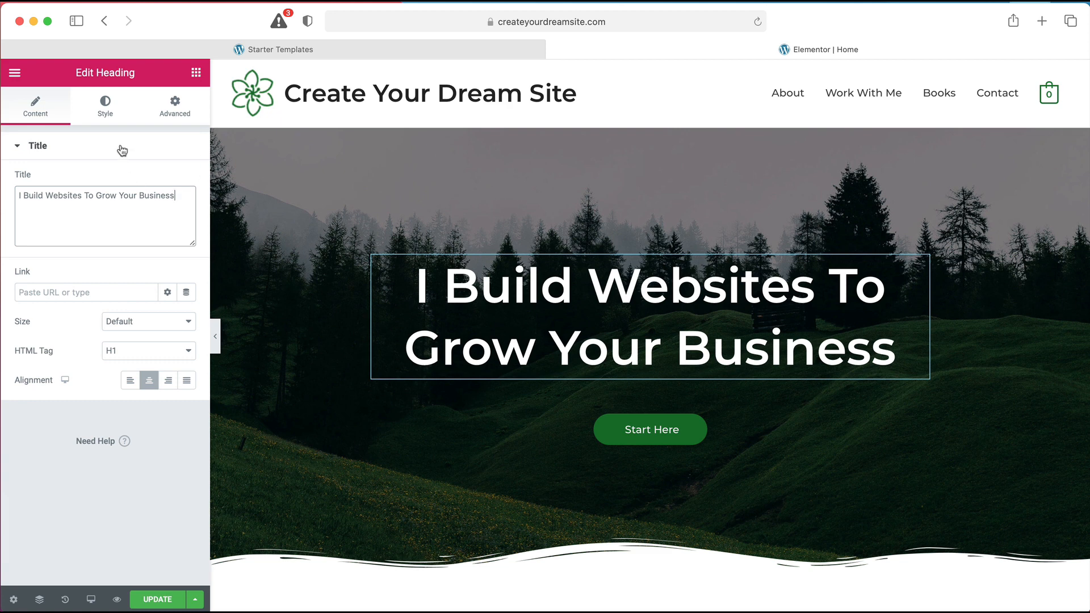
pyautogui.click(105, 112)
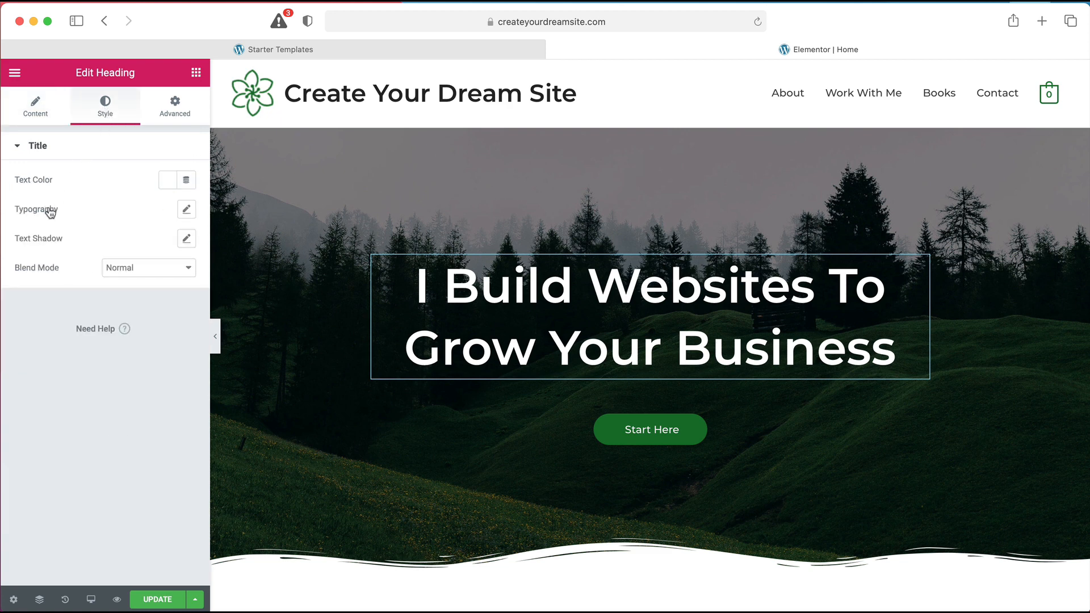
# Style the hero heading light blue in Verdana at 33 px so it fits one line
pyautogui.click(168, 184)
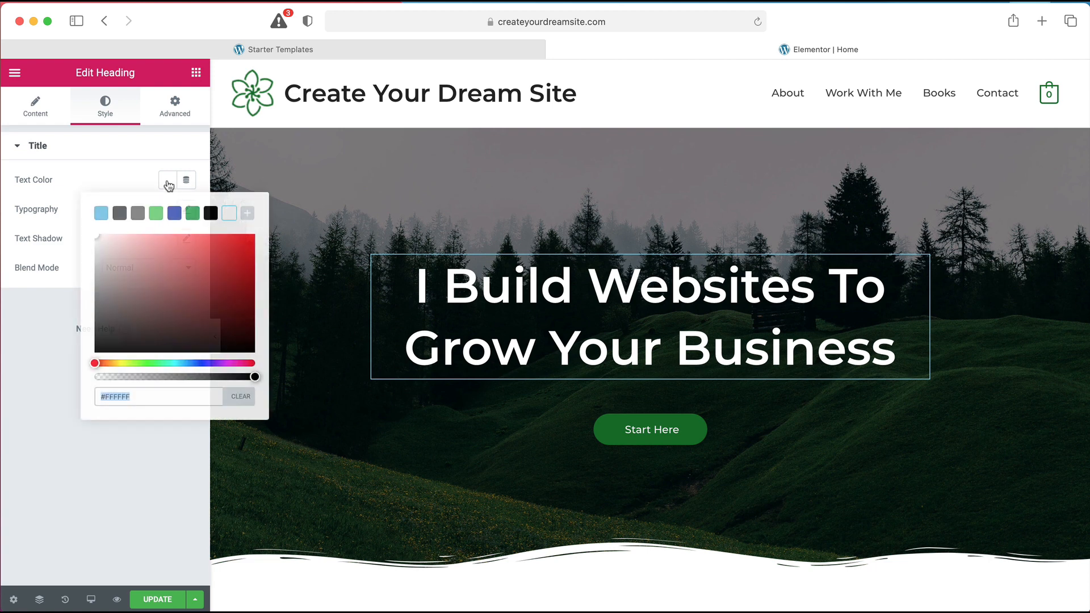
pyautogui.click(102, 213)
pyautogui.click(123, 183)
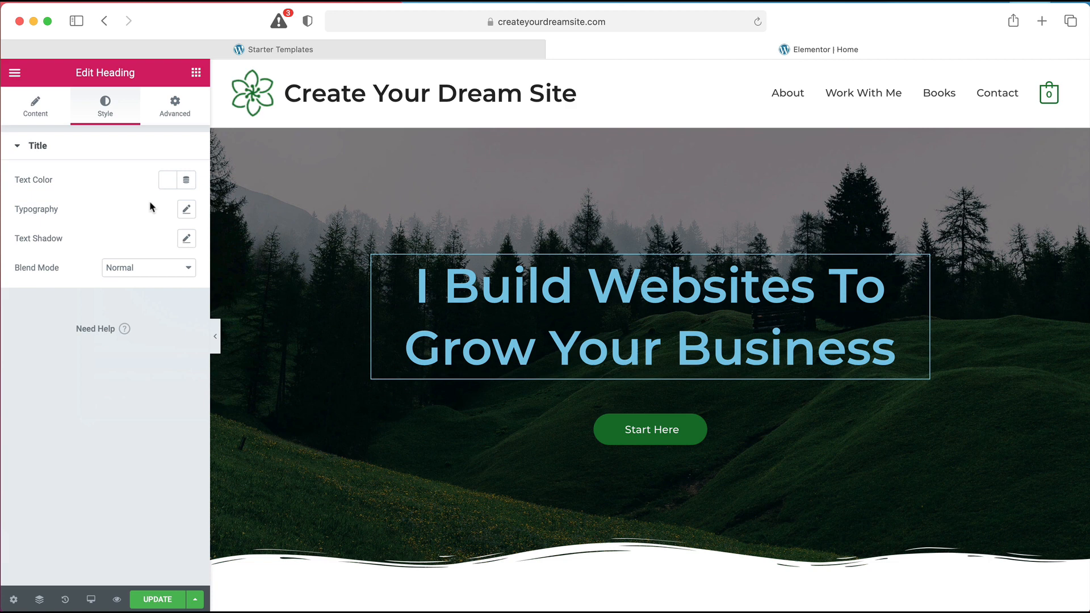
pyautogui.click(187, 210)
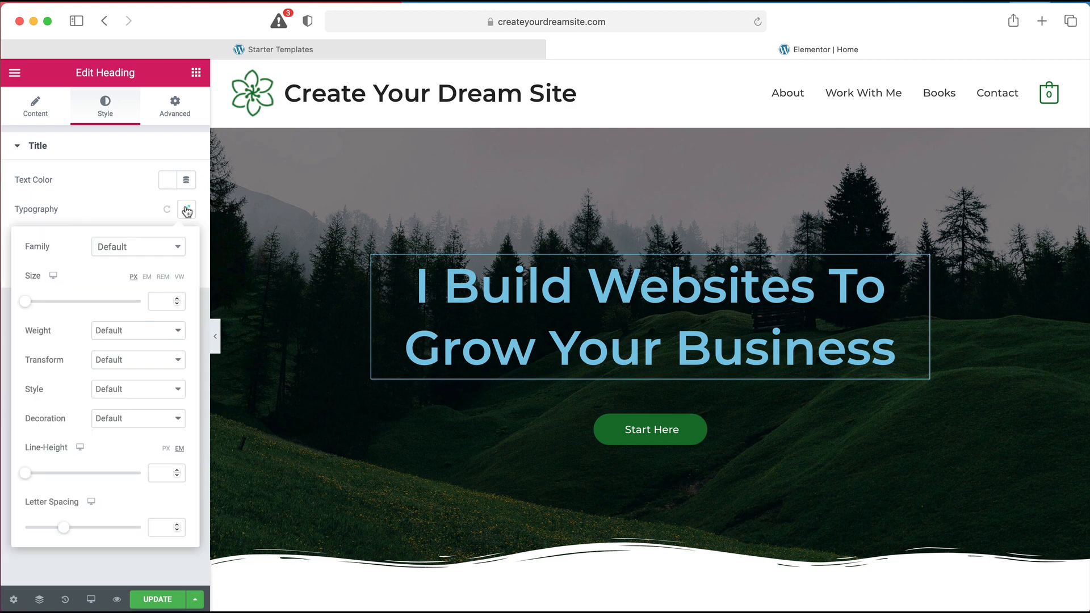
pyautogui.click(151, 251)
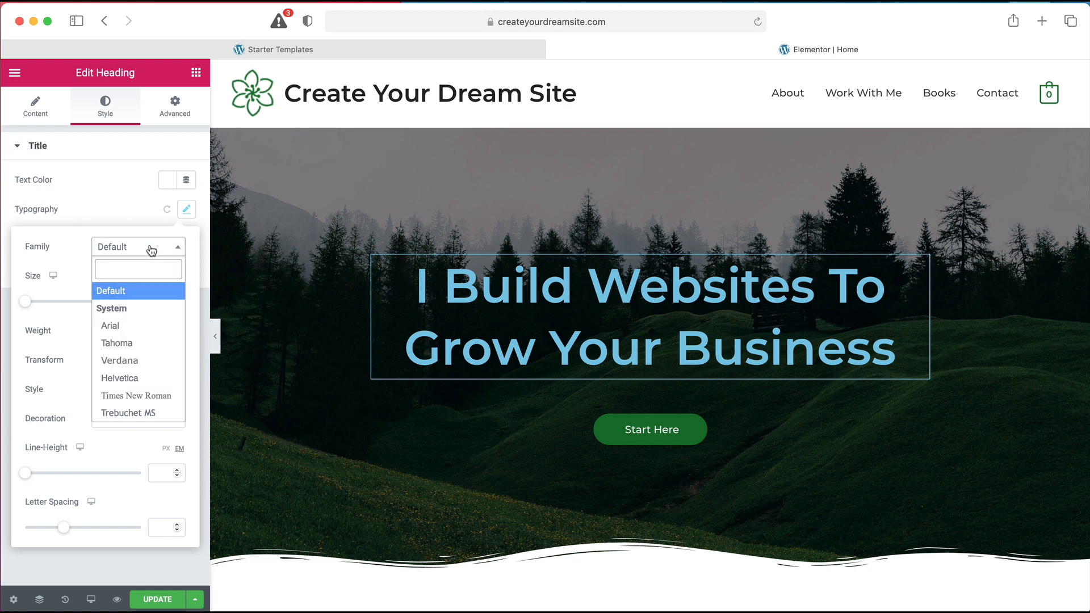
pyautogui.scroll(-2, 128, 349)
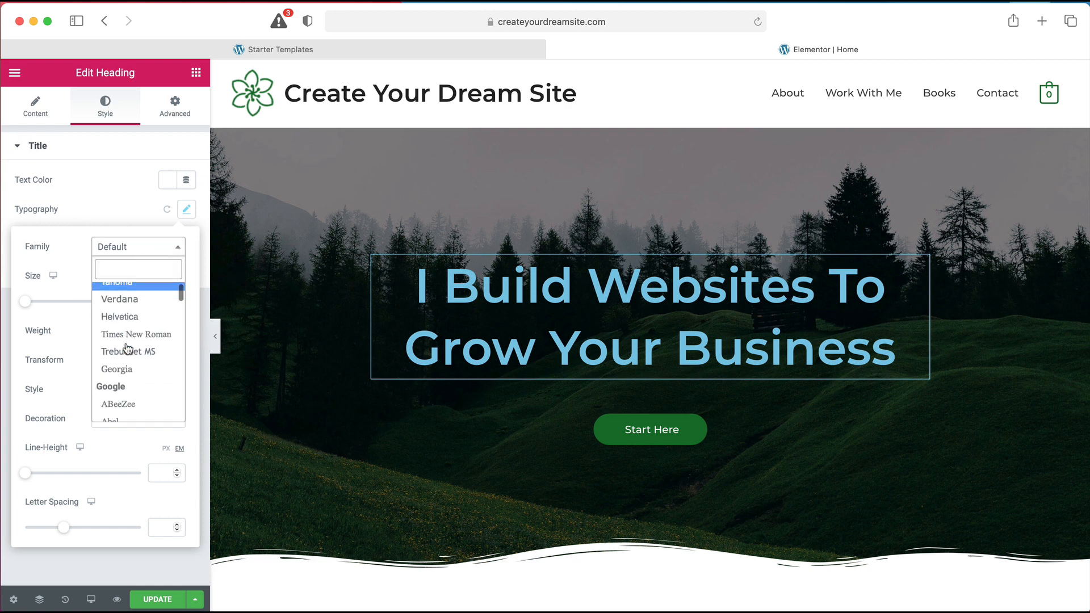
pyautogui.click(135, 301)
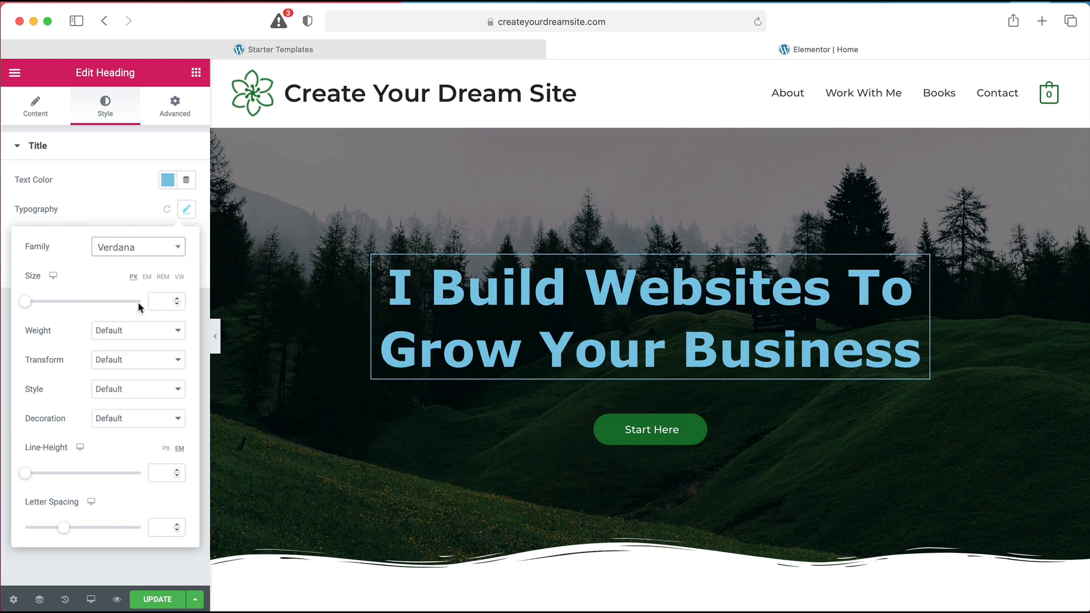
pyautogui.moveTo(24, 303); pyautogui.dragTo(43, 305)
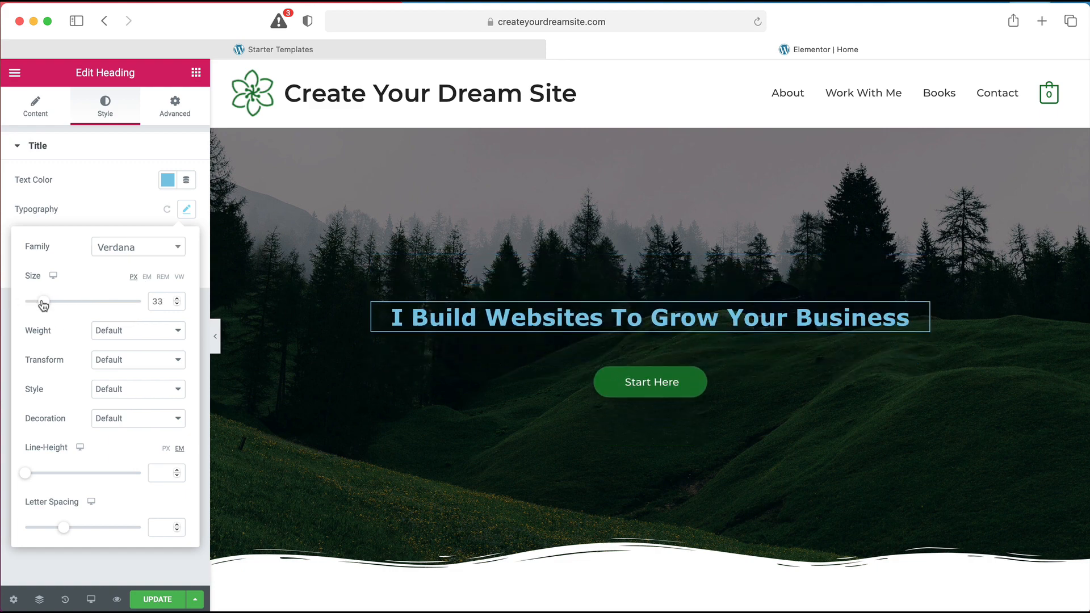
pyautogui.click(637, 395)
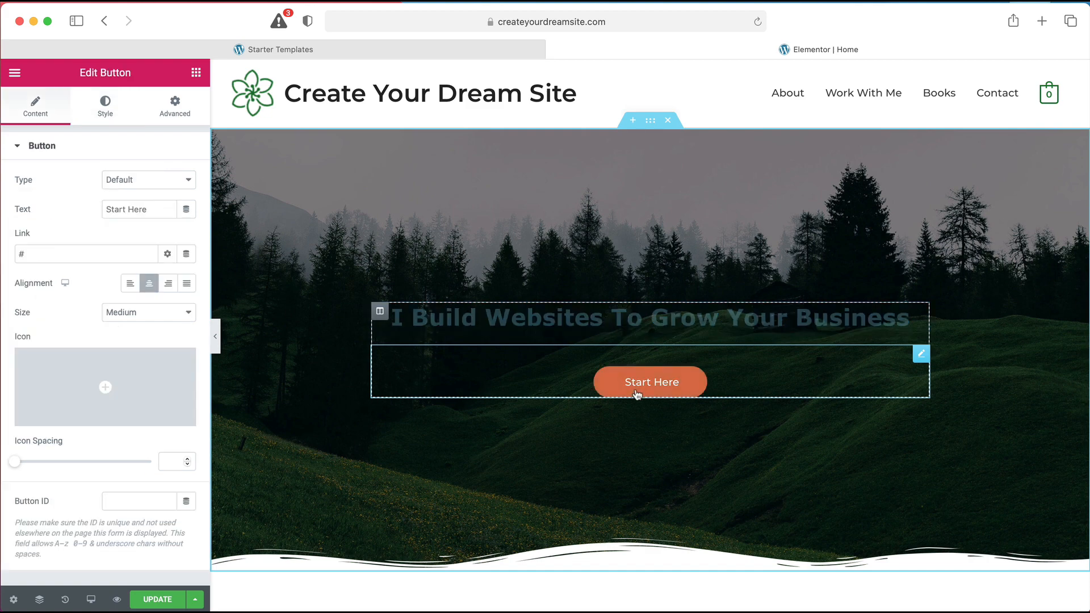
# Give the Start Here button a light blue background colour
pyautogui.click(150, 210)
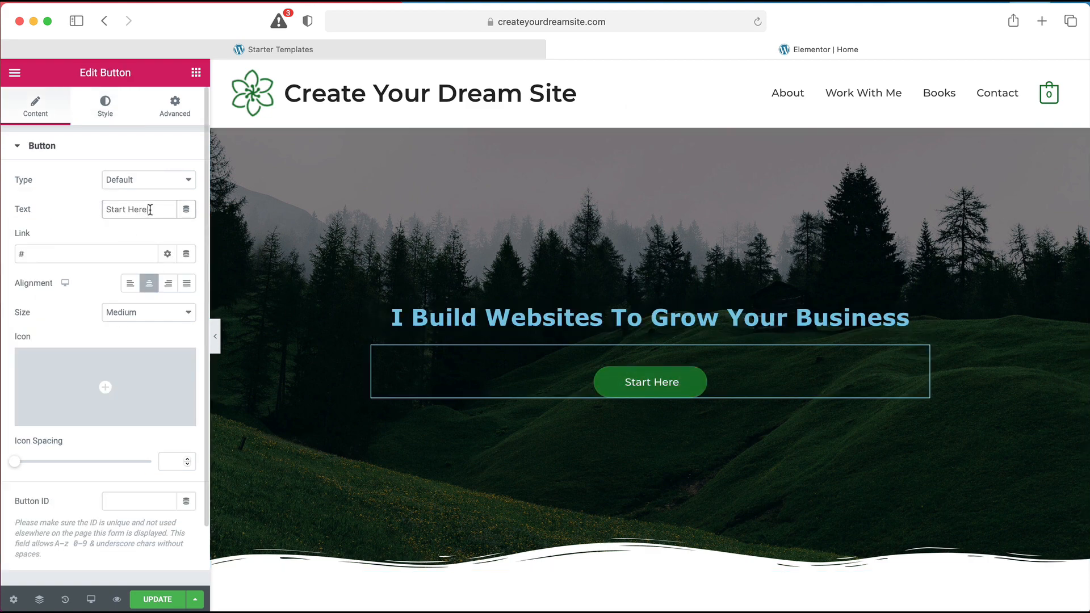
pyautogui.doubleClick(150, 210)
pyautogui.click(108, 115)
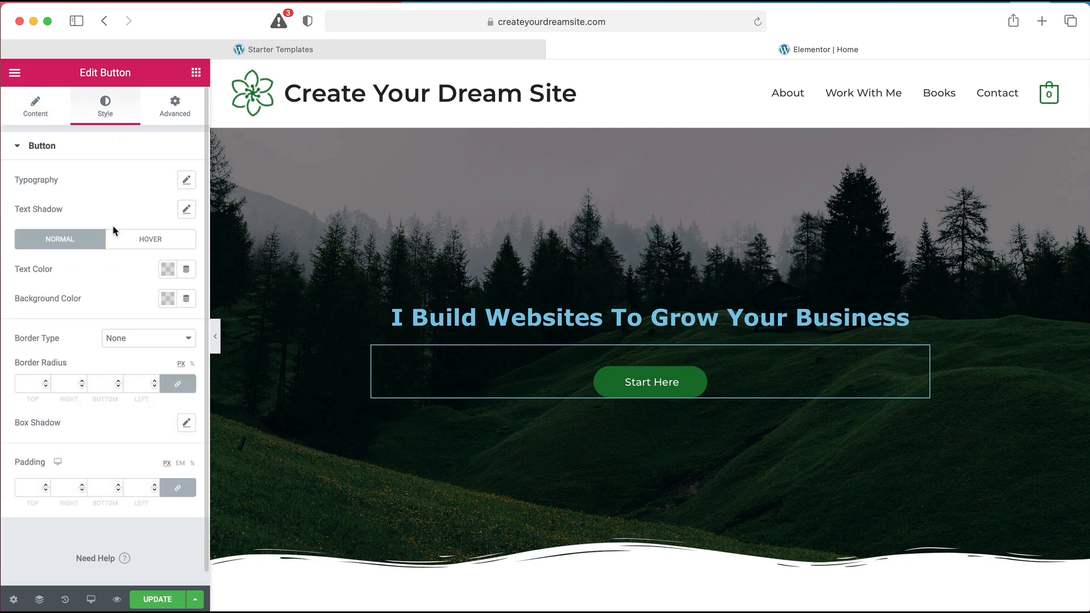
pyautogui.click(169, 300)
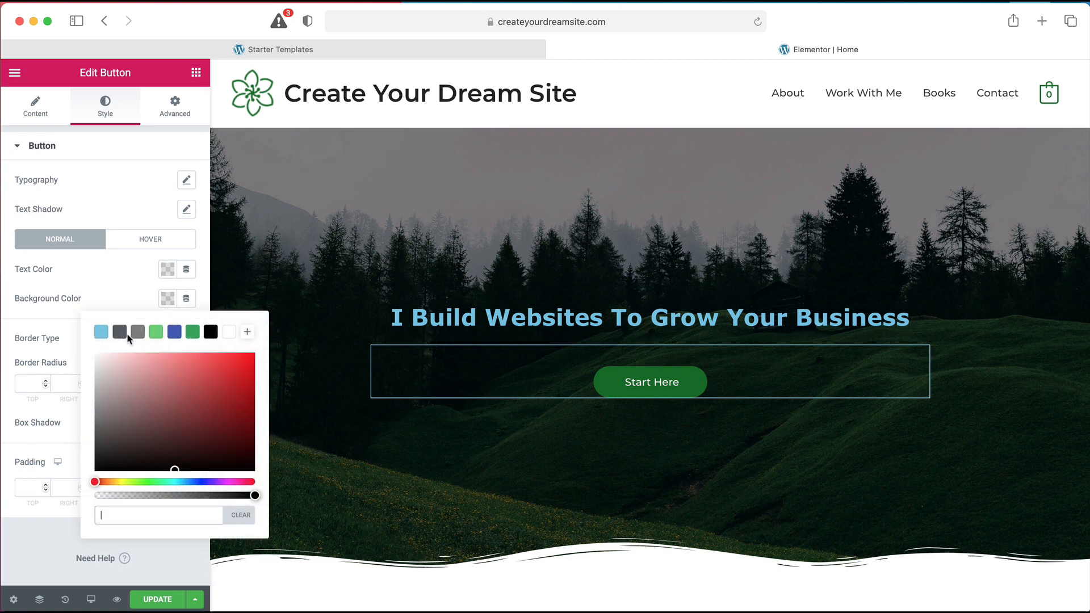
pyautogui.click(103, 334)
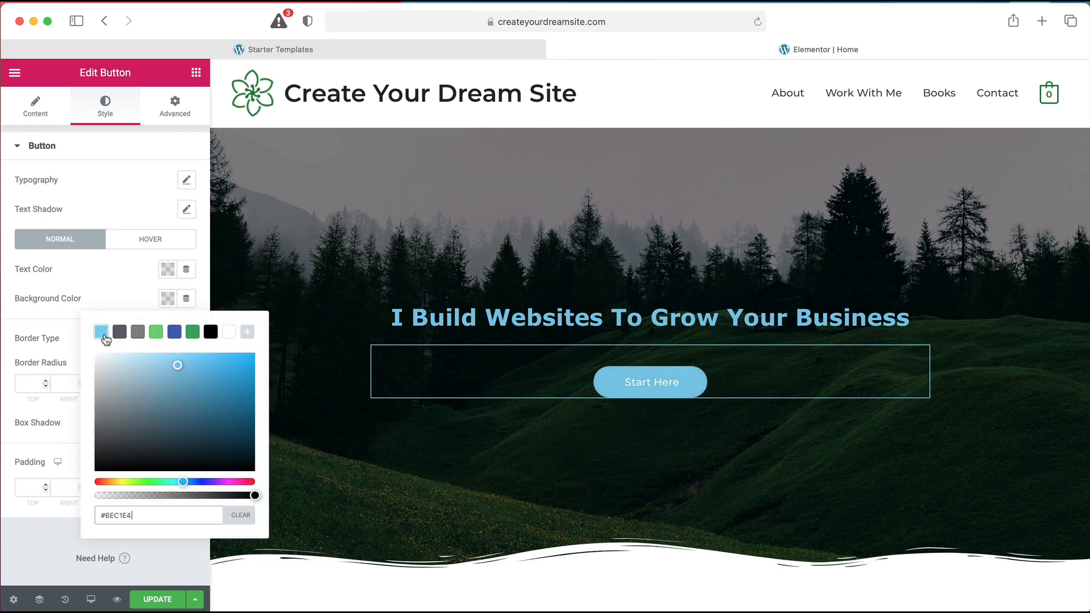
# Make the Start Here button background turn green #61CE70 on hover
pyautogui.click(145, 240)
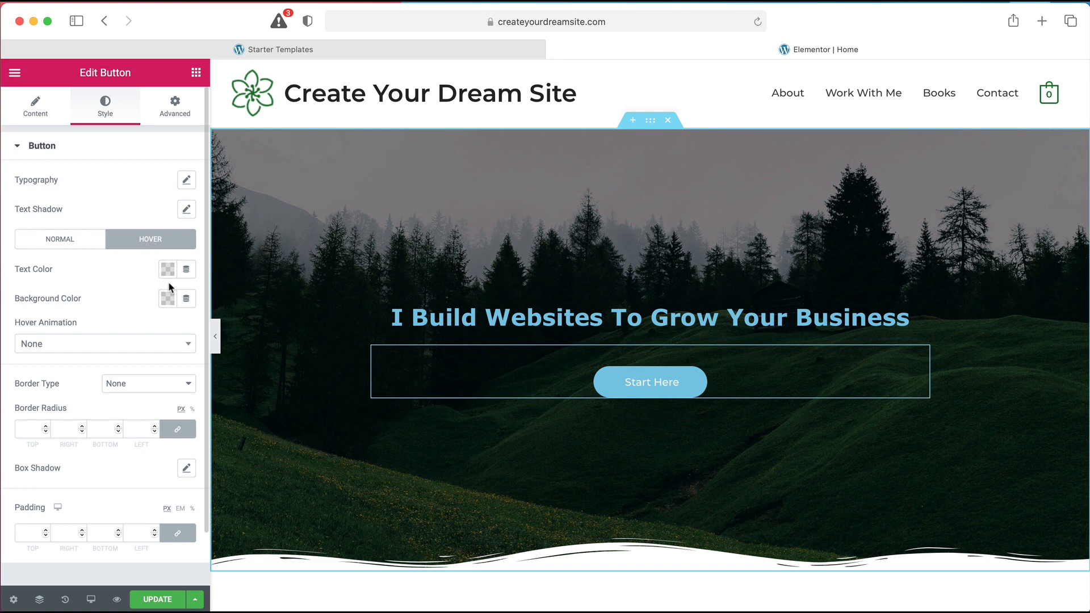
pyautogui.click(168, 299)
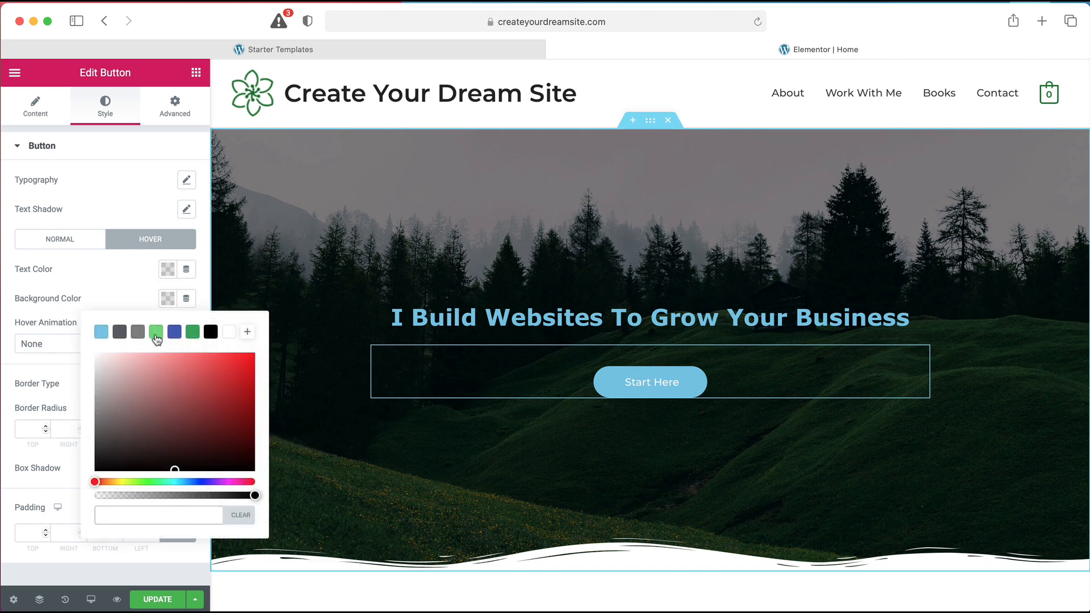
pyautogui.click(156, 335)
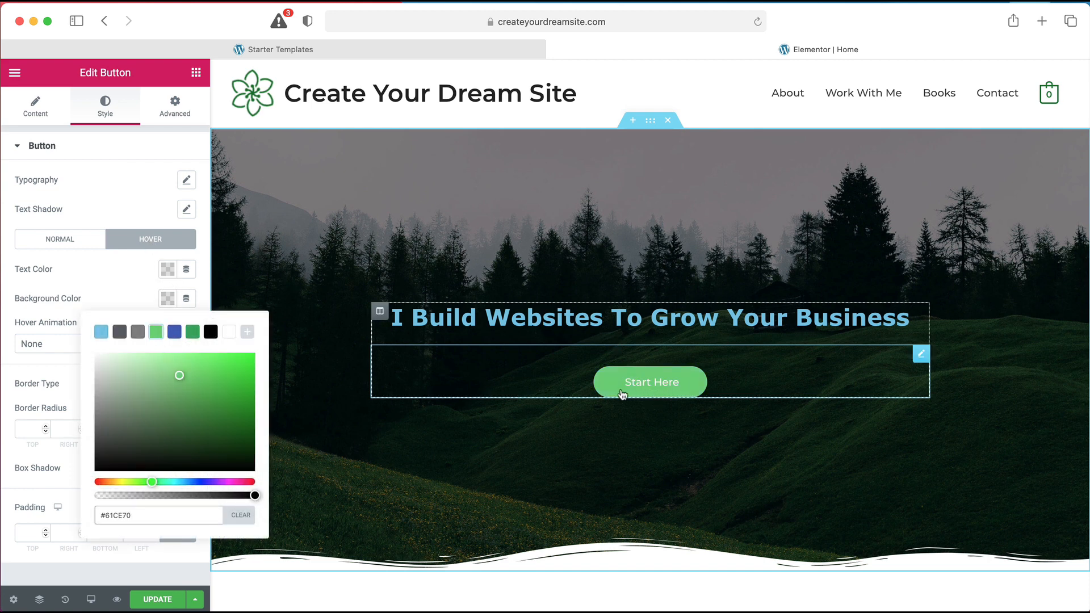
pyautogui.click(135, 199)
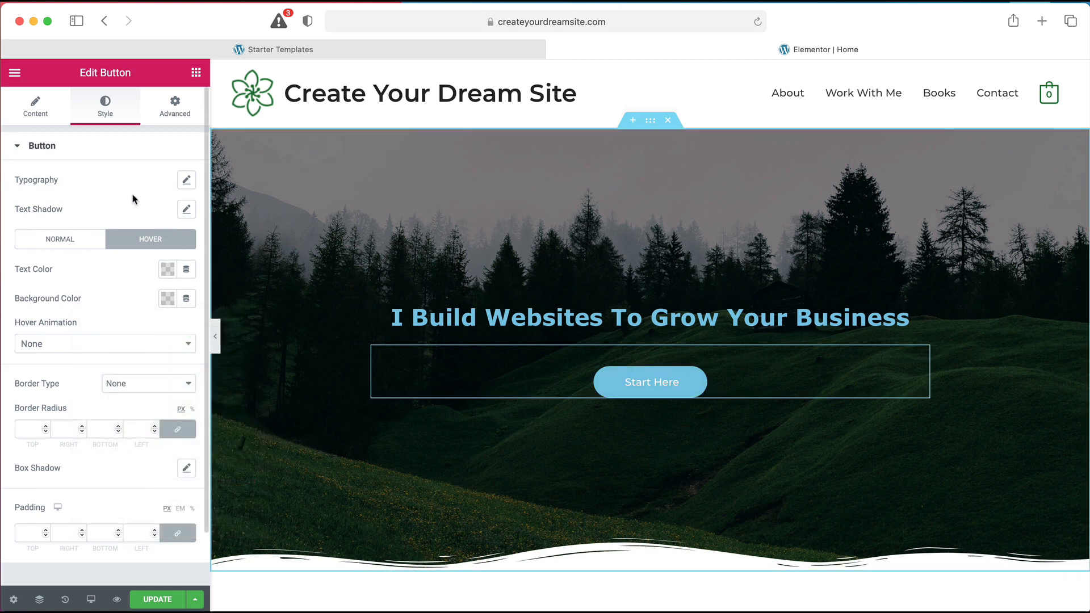
pyautogui.click(67, 601)
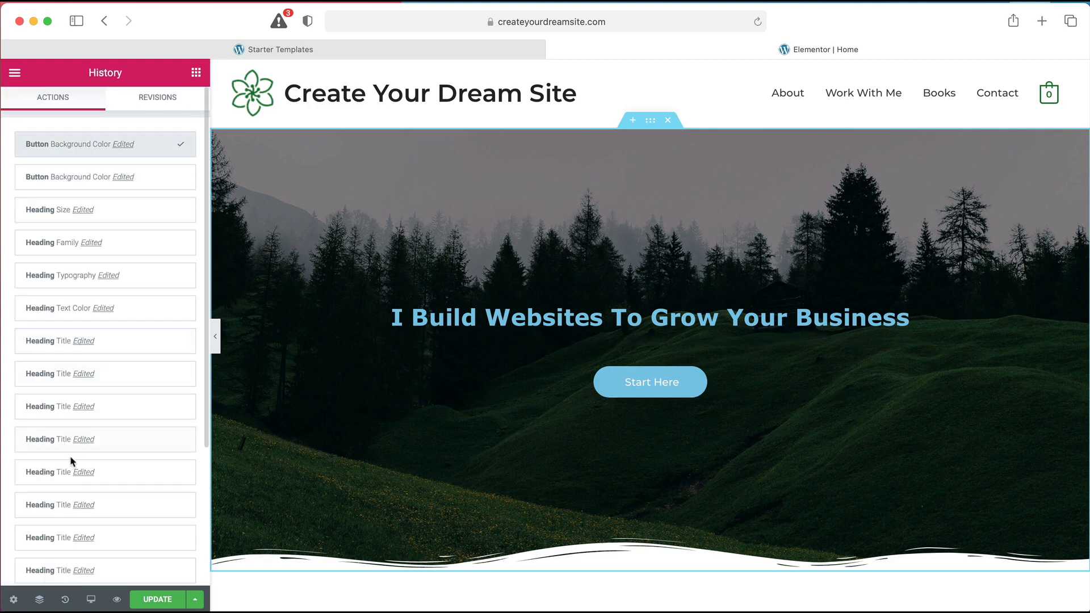
# Revert History to the white two-line heading, then choose a new hero section background image
pyautogui.click(84, 440)
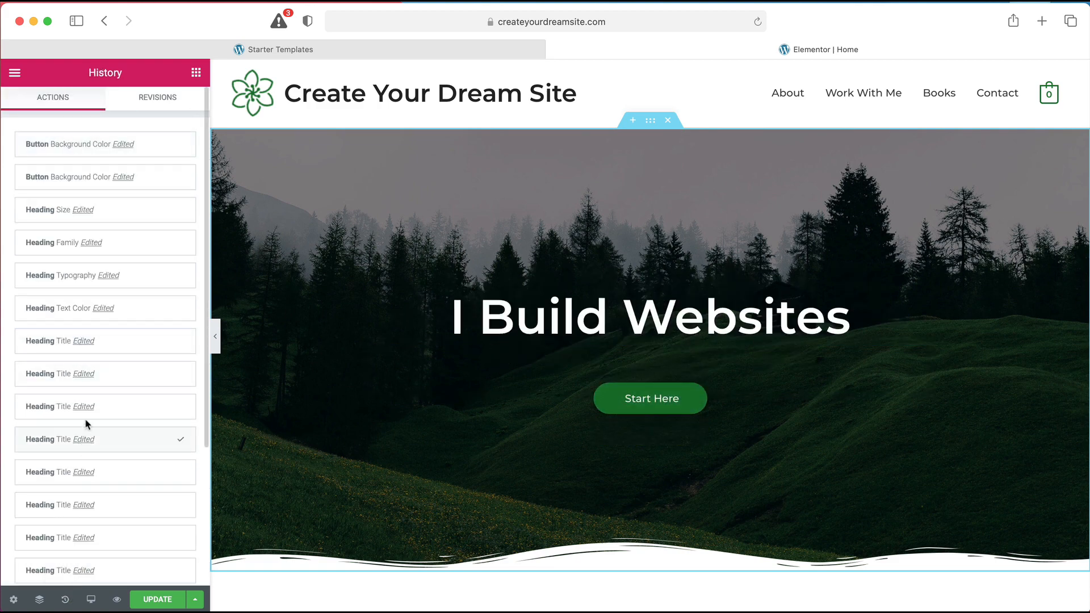
pyautogui.click(97, 343)
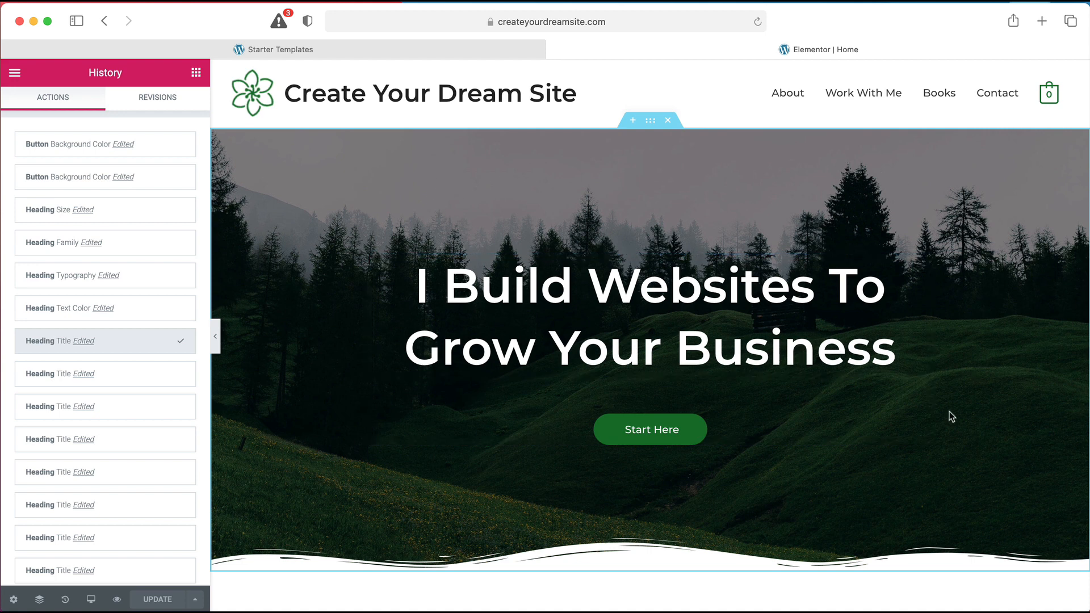
pyautogui.click(651, 126)
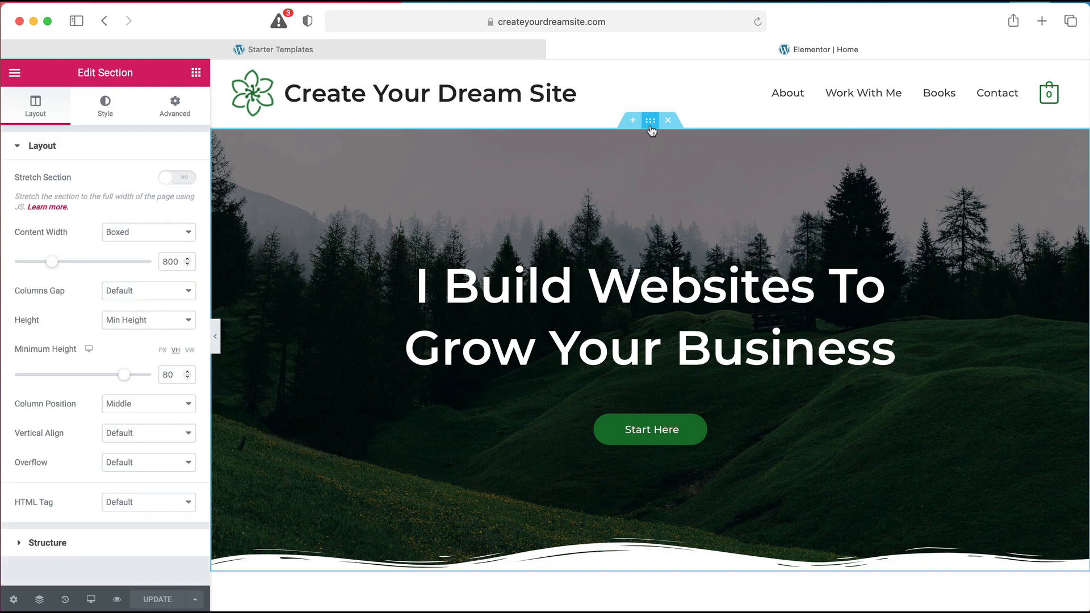
pyautogui.click(108, 117)
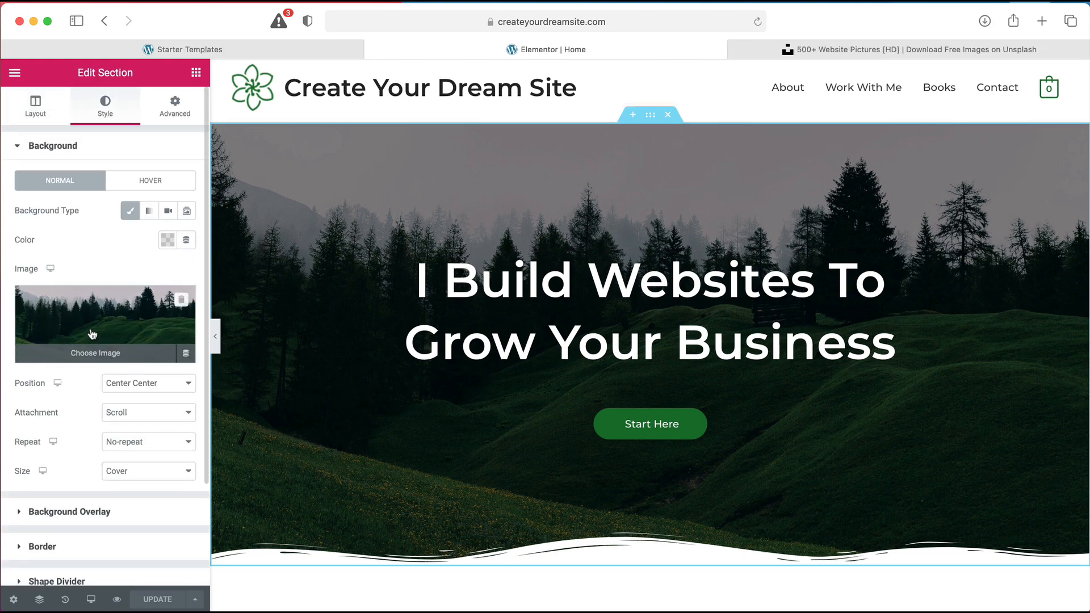
pyautogui.click(95, 352)
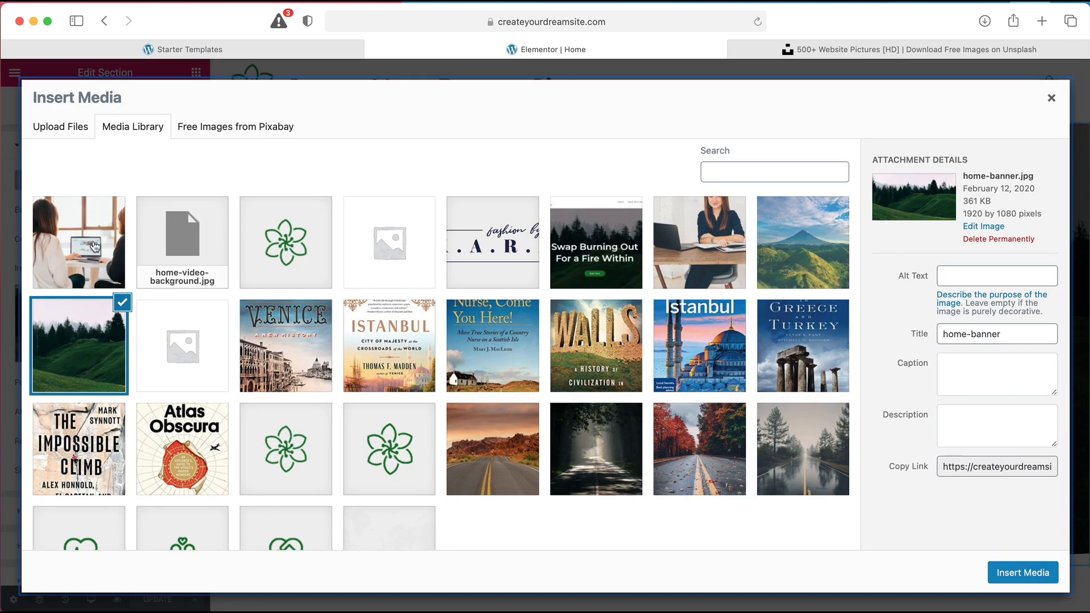
# Pick the kobu-agency office photo, then switch to the Unsplash 'website' photo results
pyautogui.click(95, 246)
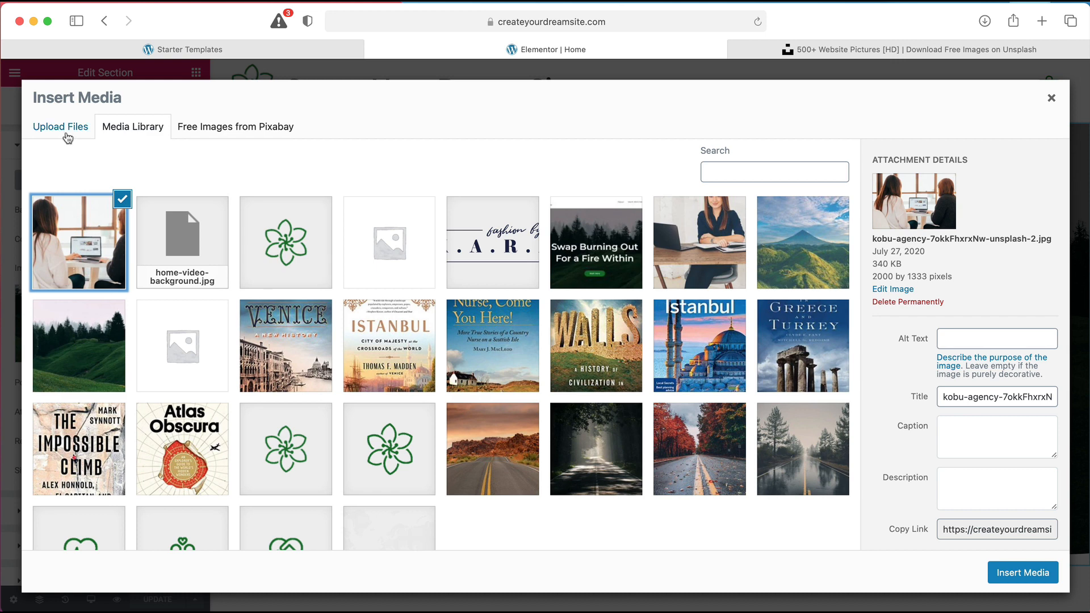
pyautogui.click(67, 136)
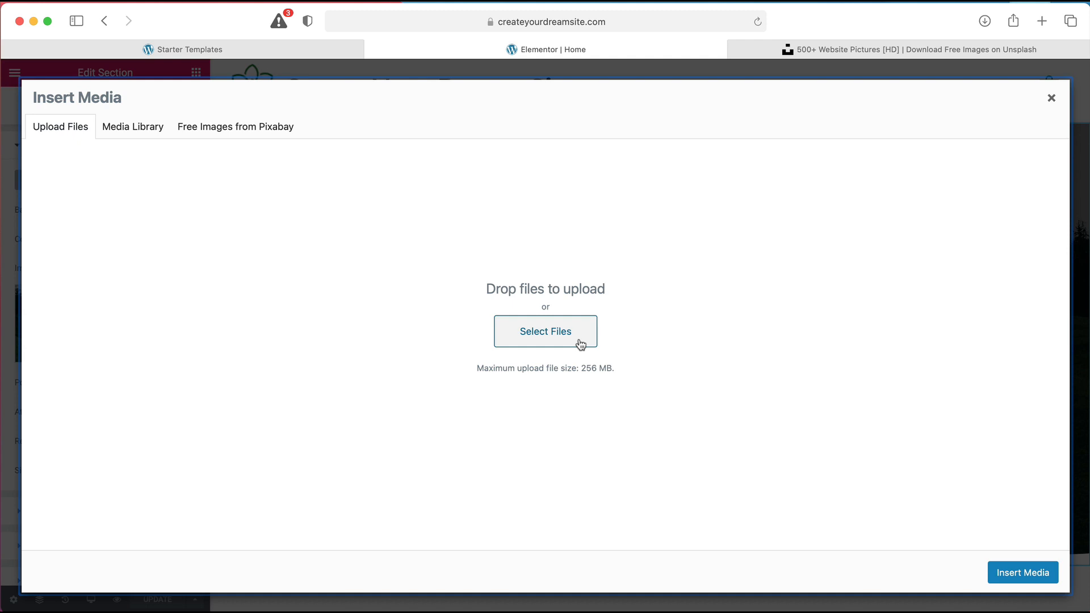
pyautogui.click(846, 50)
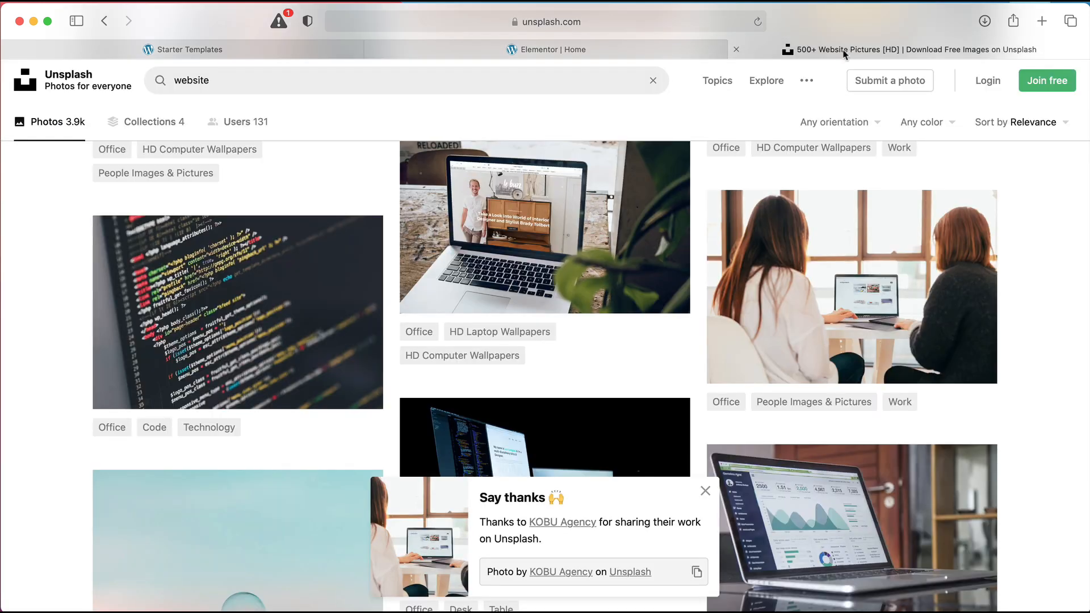
# Leave the Unsplash search and return to the Elementor | Home media dialog
pyautogui.click(271, 85)
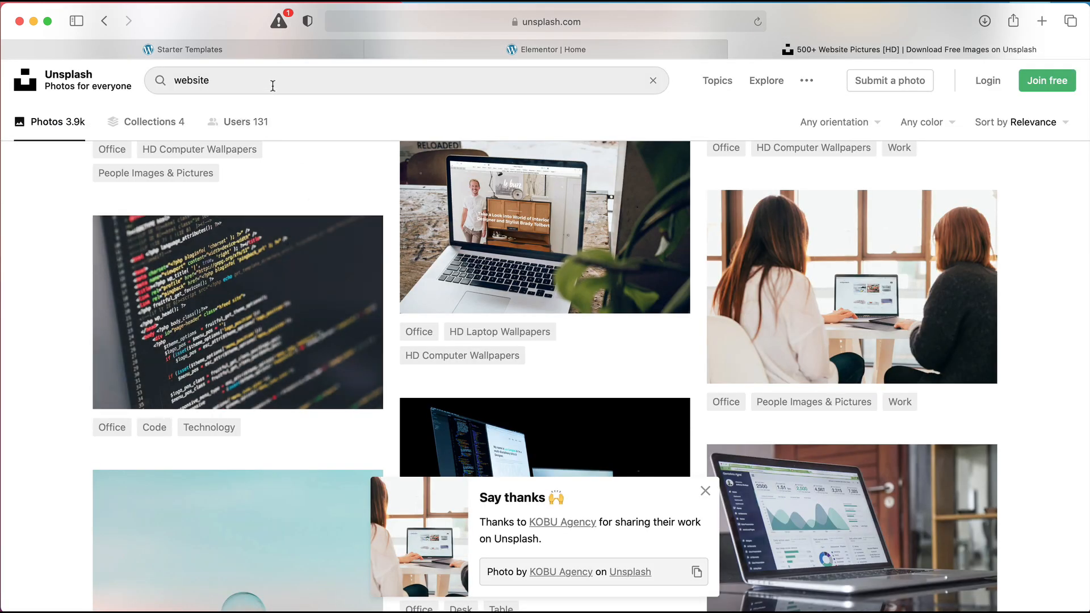
pyautogui.click(1048, 276)
pyautogui.moveTo(939, 299)
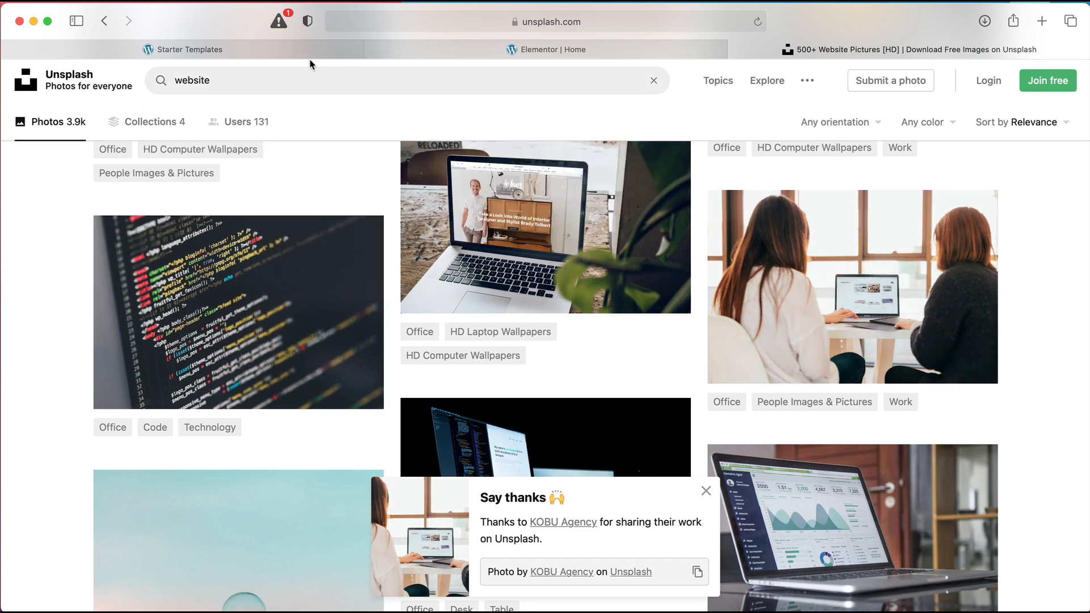
pyautogui.click(445, 52)
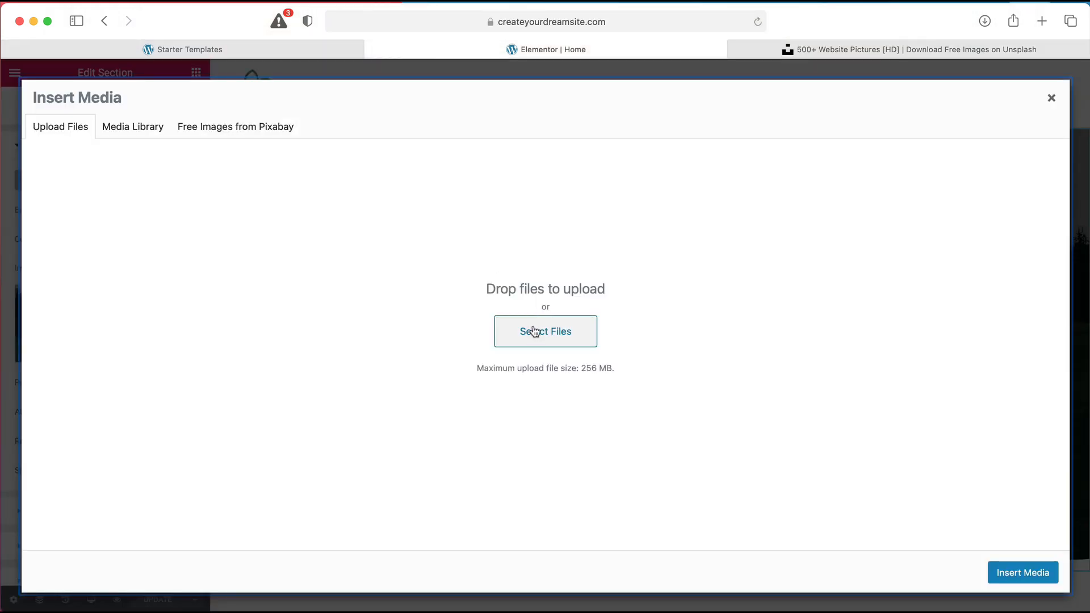
# Insert the office photo of two women at a laptop as the hero's background image
pyautogui.click(137, 134)
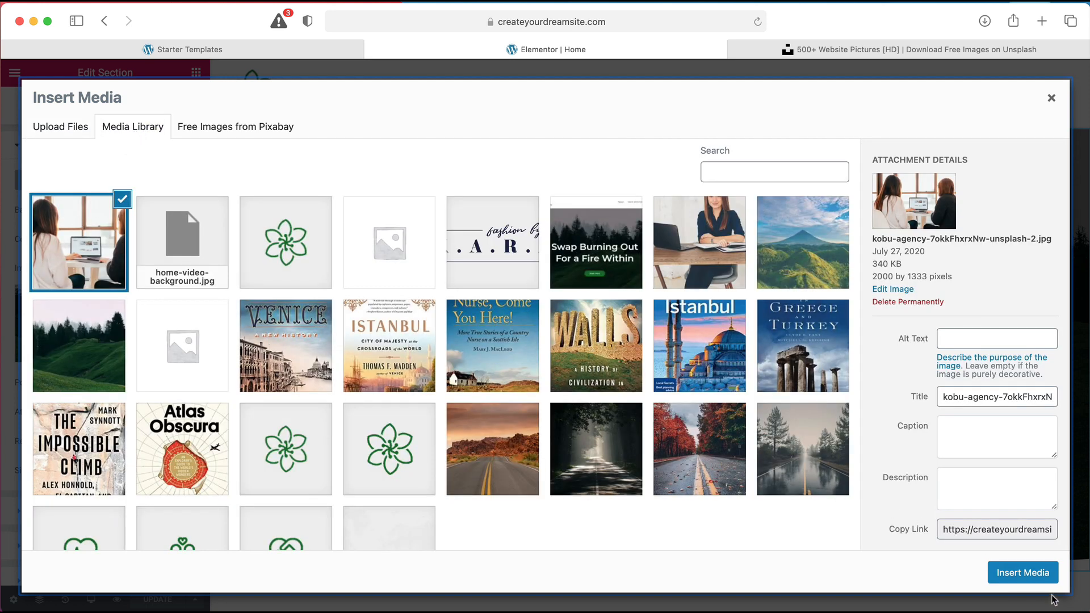
pyautogui.click(1016, 579)
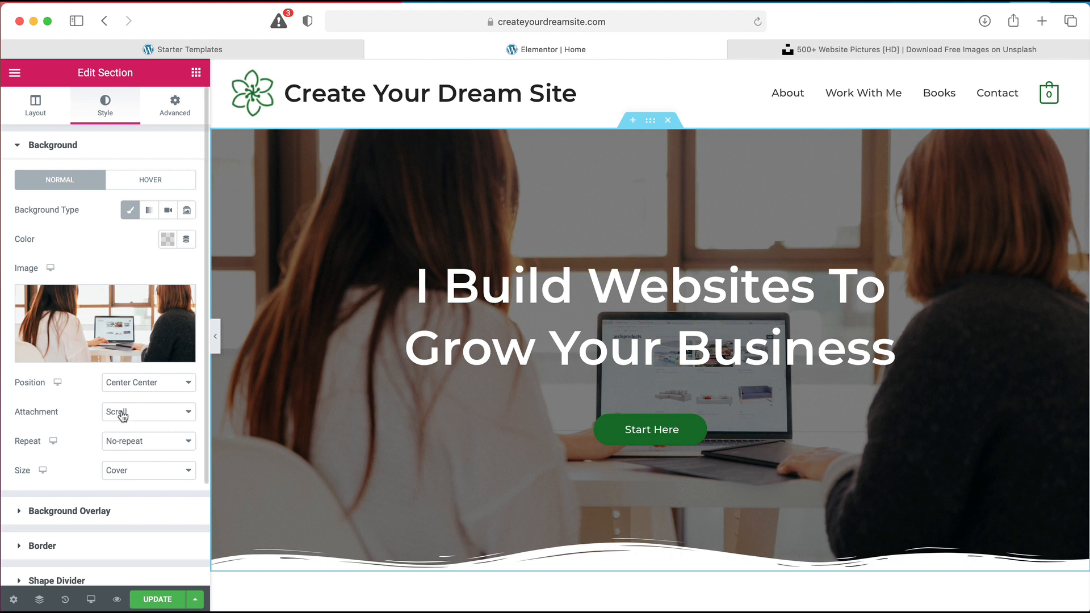
pyautogui.scroll(-3, 117, 417)
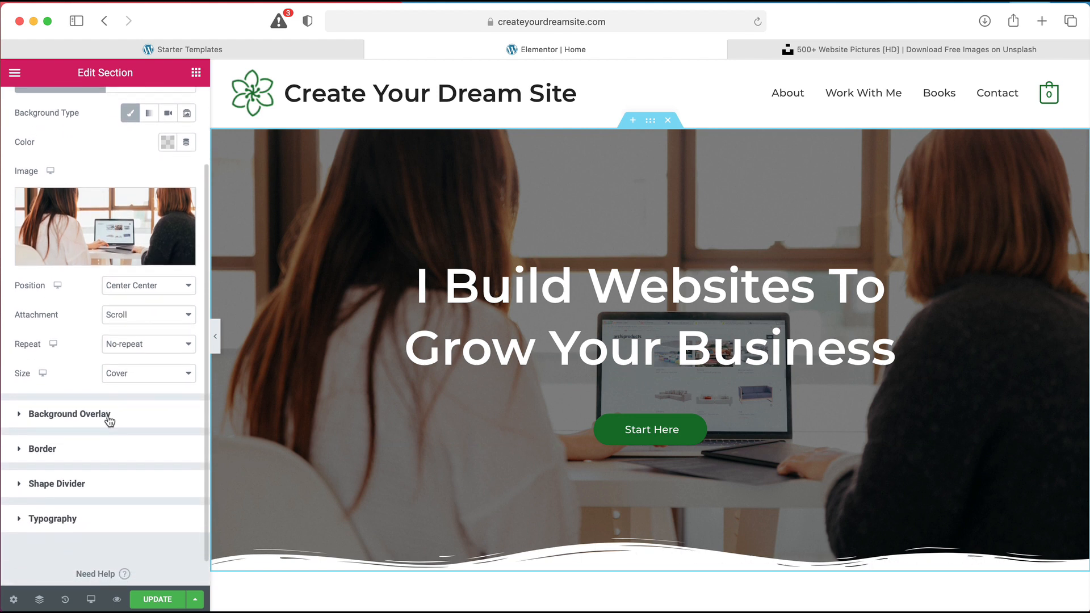
pyautogui.scroll(-1, 99, 437)
# Change the hero's bottom shape divider type from Waves Brush to None
pyautogui.click(84, 474)
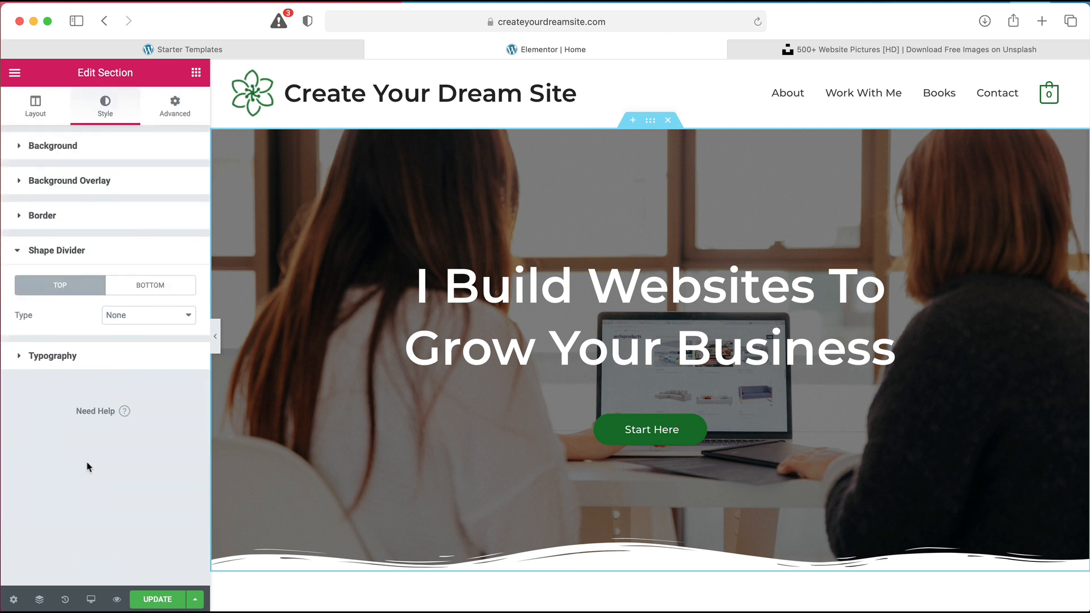
pyautogui.click(139, 288)
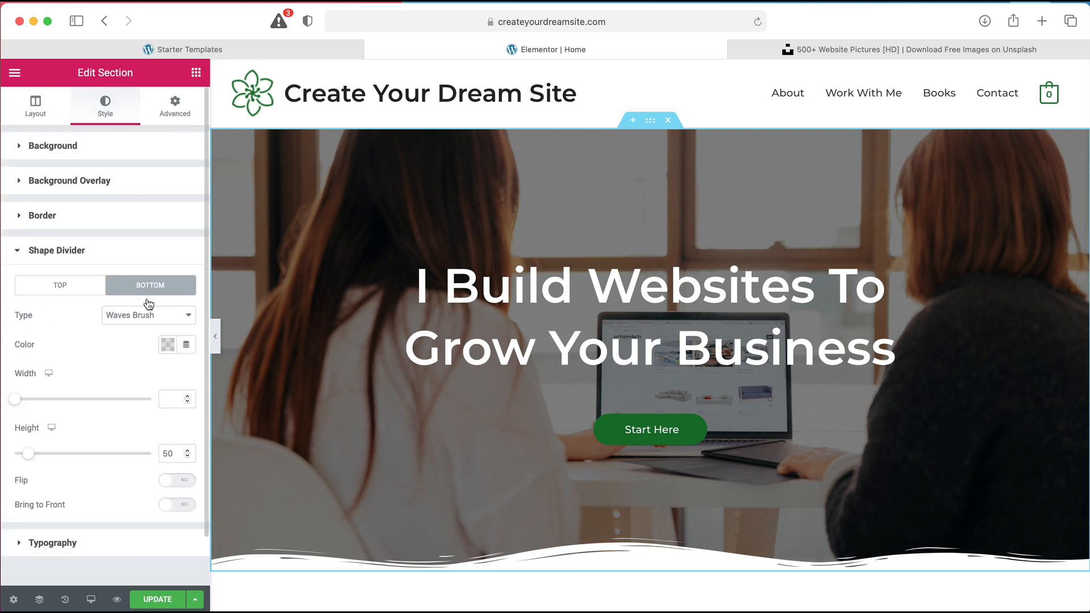
pyautogui.click(151, 319)
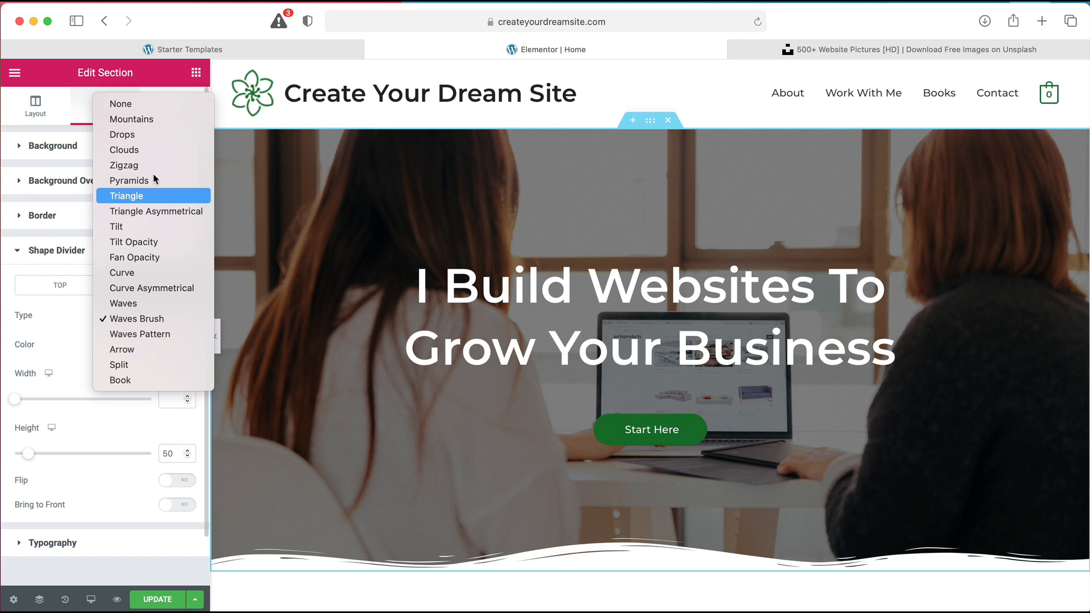
pyautogui.click(155, 104)
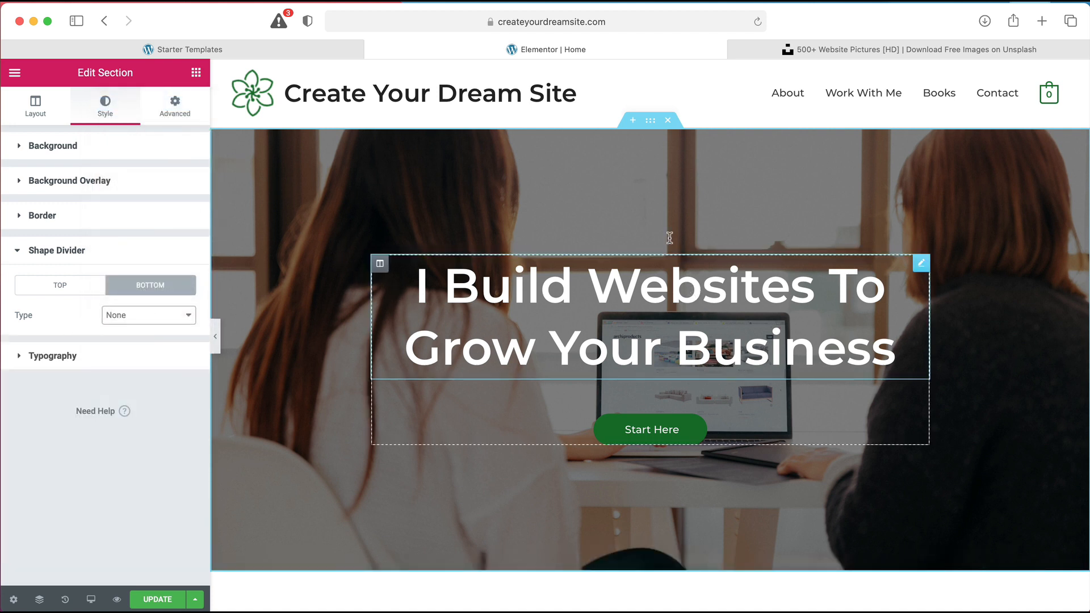
pyautogui.scroll(-5, 645, 173)
pyautogui.scroll(5, 645, 172)
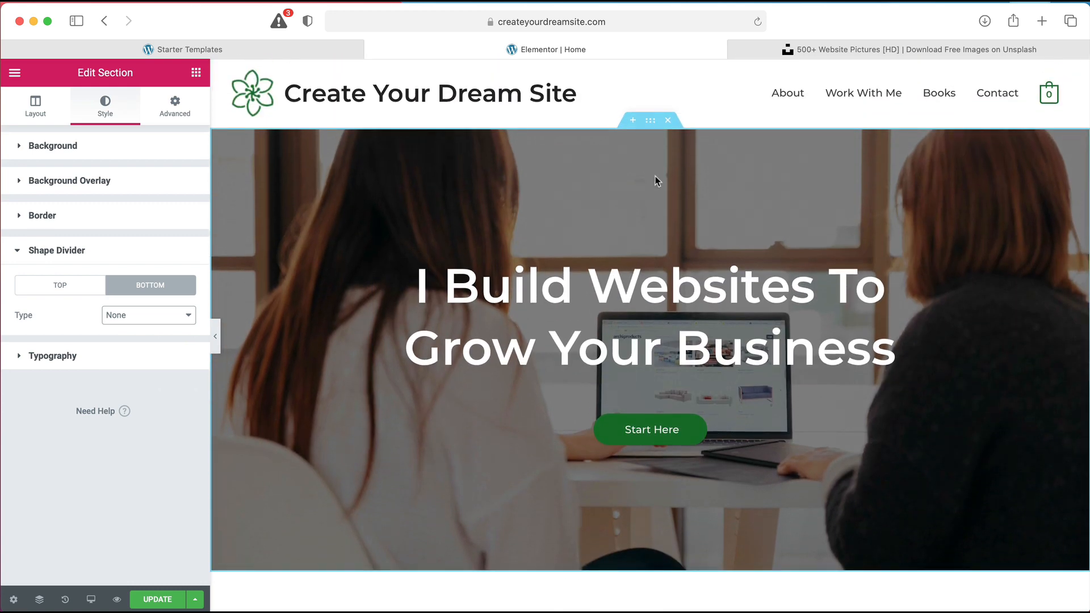
# Switch the hero background image attachment from Scroll to Fixed
pyautogui.click(42, 148)
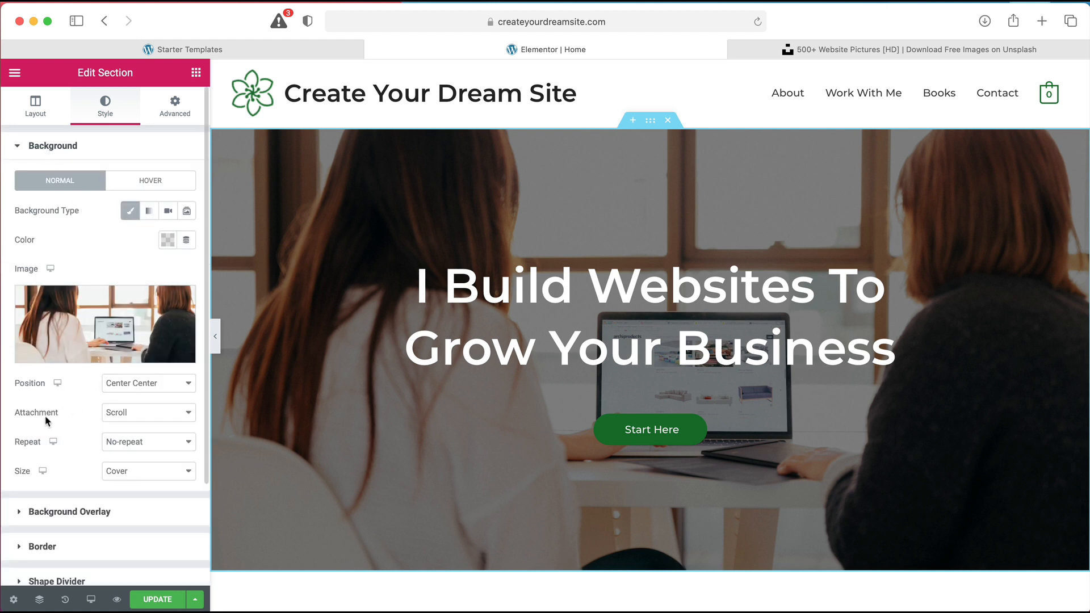
pyautogui.click(139, 415)
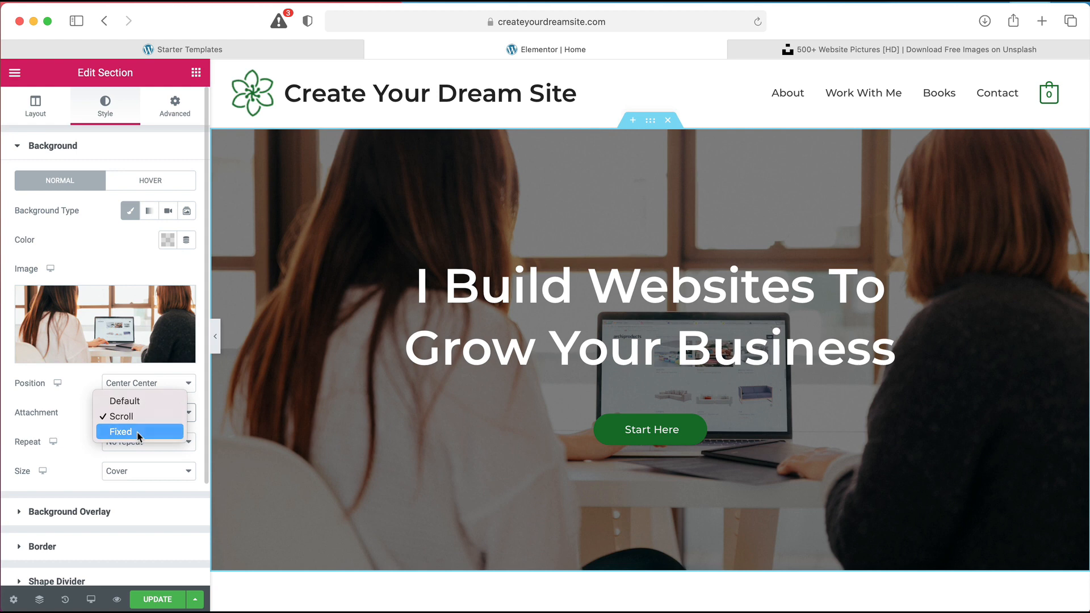
pyautogui.click(139, 433)
pyautogui.scroll(-3, 394, 248)
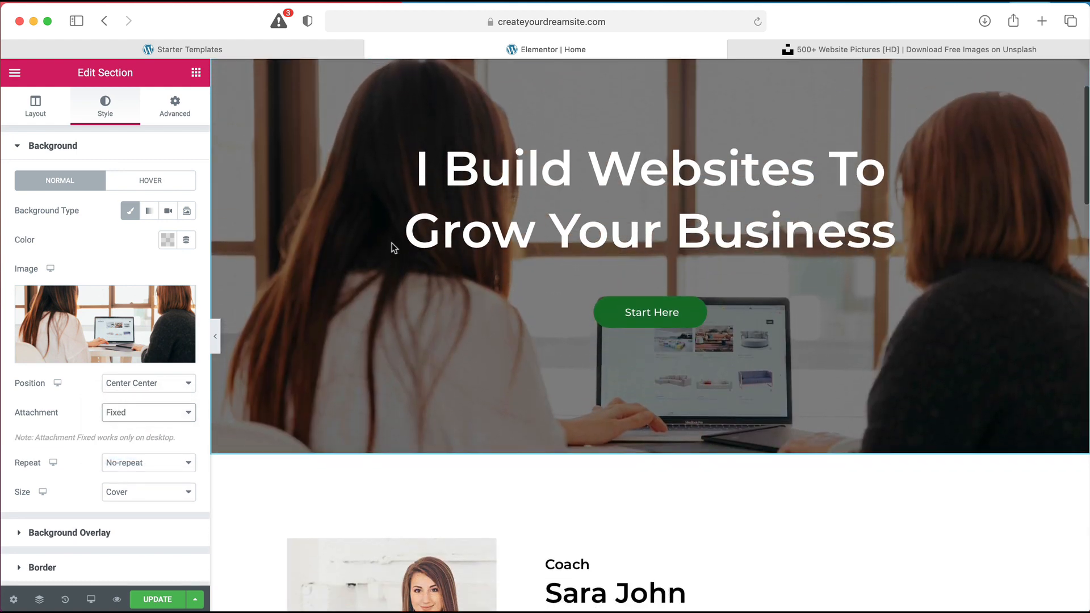
pyautogui.scroll(3, 393, 248)
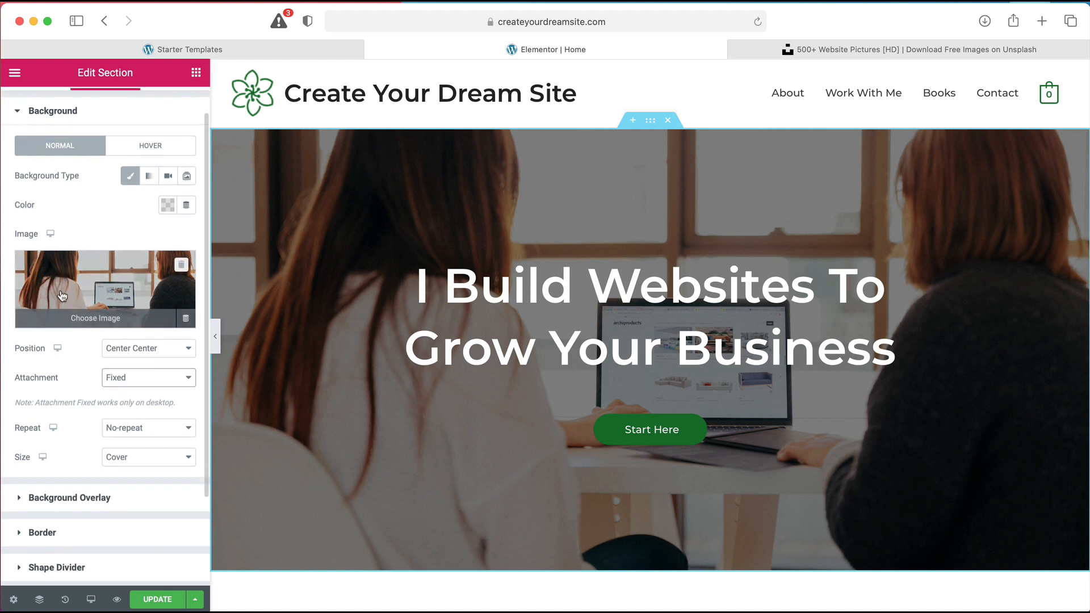
pyautogui.scroll(-4, 97, 291)
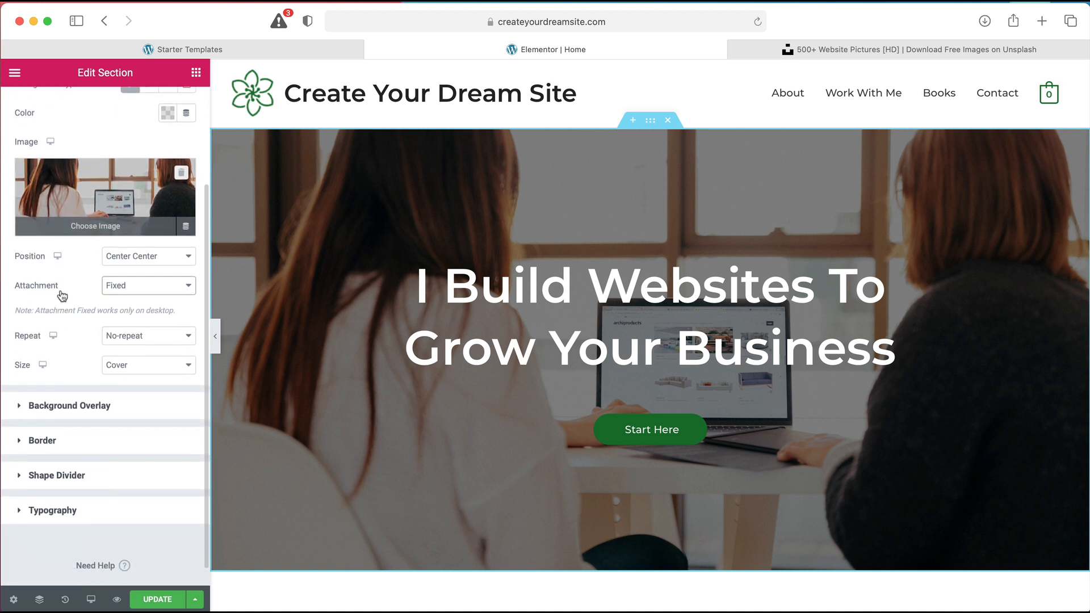
pyautogui.click(66, 405)
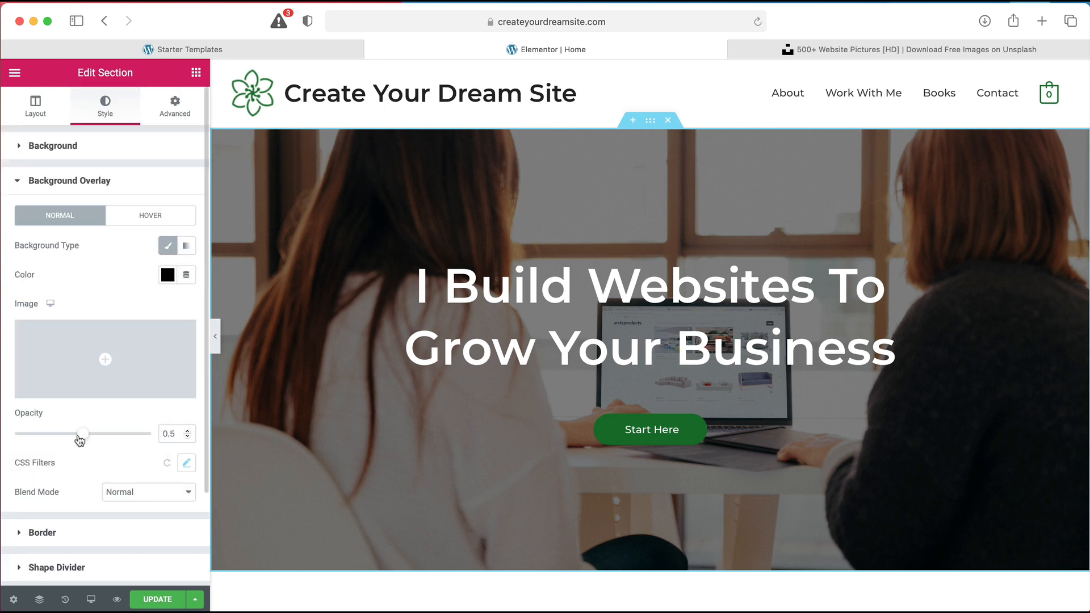
pyautogui.click(168, 250)
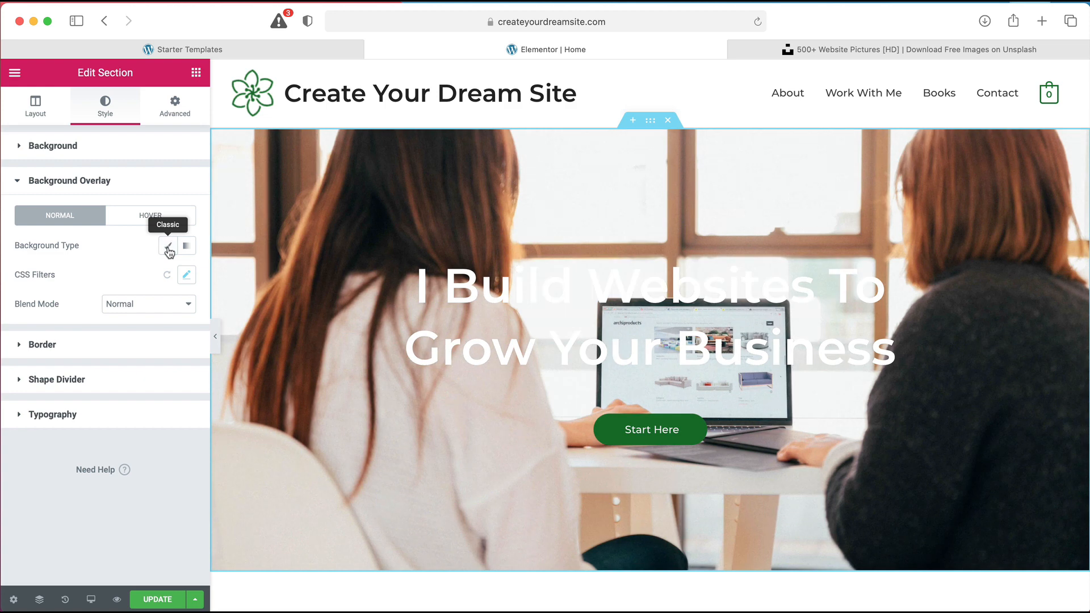
pyautogui.click(168, 248)
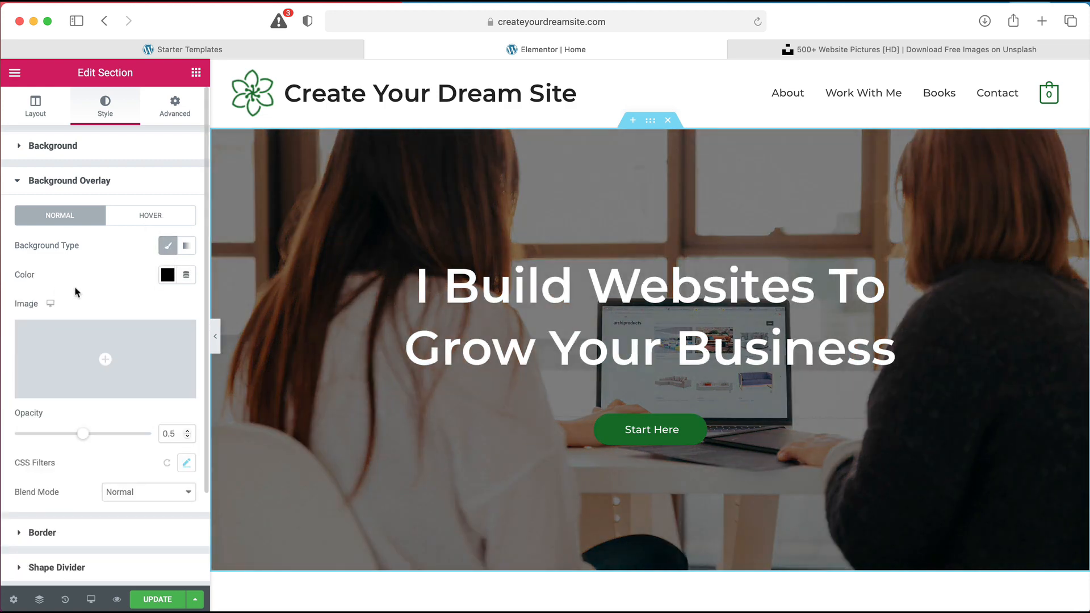
pyautogui.click(167, 275)
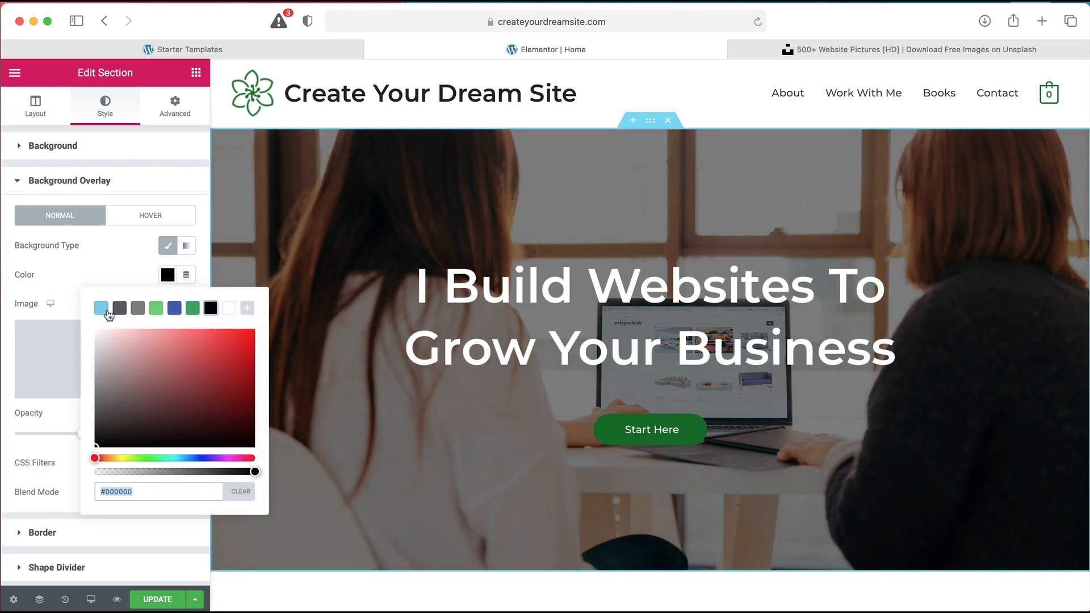
pyautogui.click(108, 312)
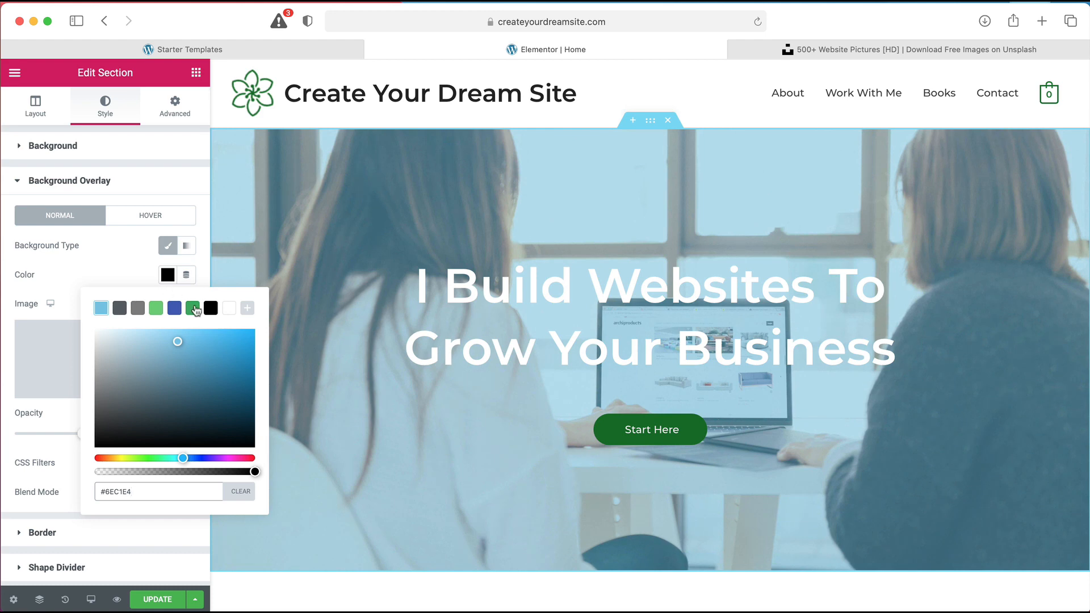
pyautogui.click(209, 308)
pyautogui.click(112, 266)
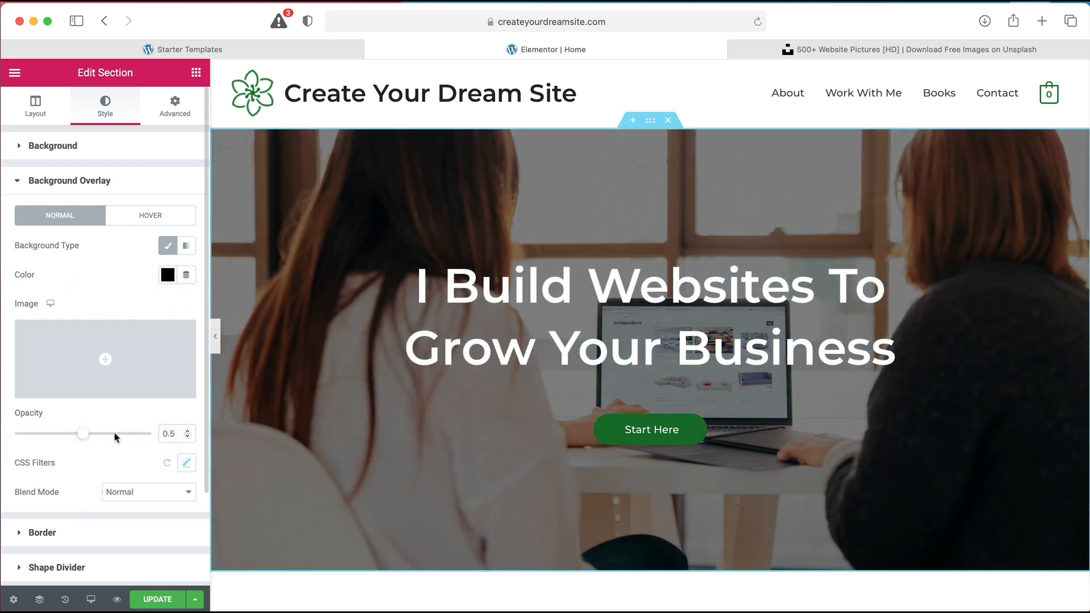
pyautogui.moveTo(80, 440)
pyautogui.mouseDown()
pyautogui.moveTo(63, 438)
pyautogui.moveTo(82, 438)
pyautogui.mouseUp()
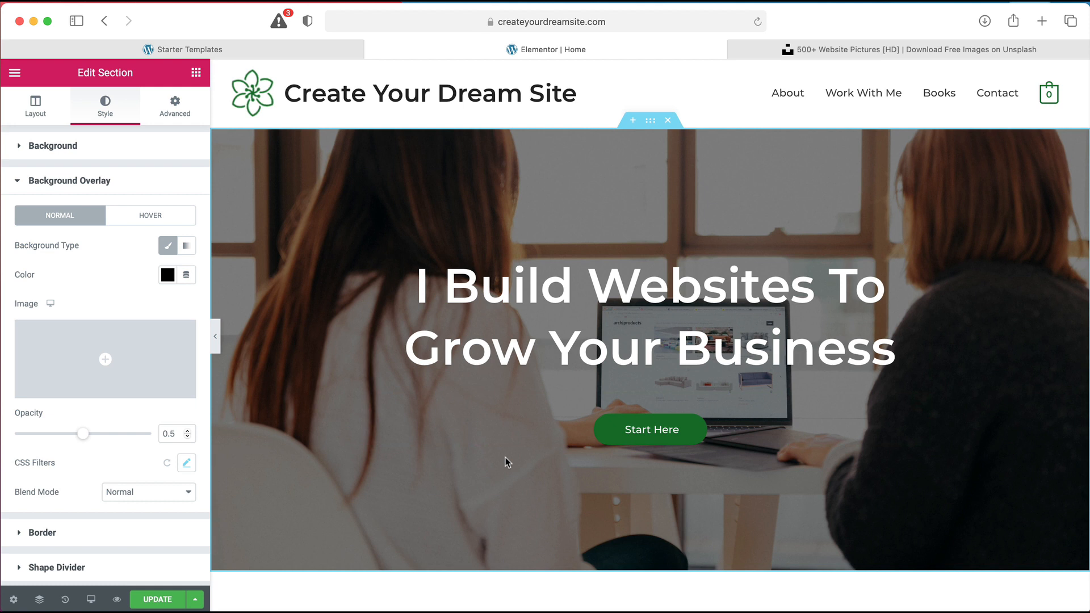
# Save the page with Update, then delete the '#' from the Start Here button's link
pyautogui.click(158, 600)
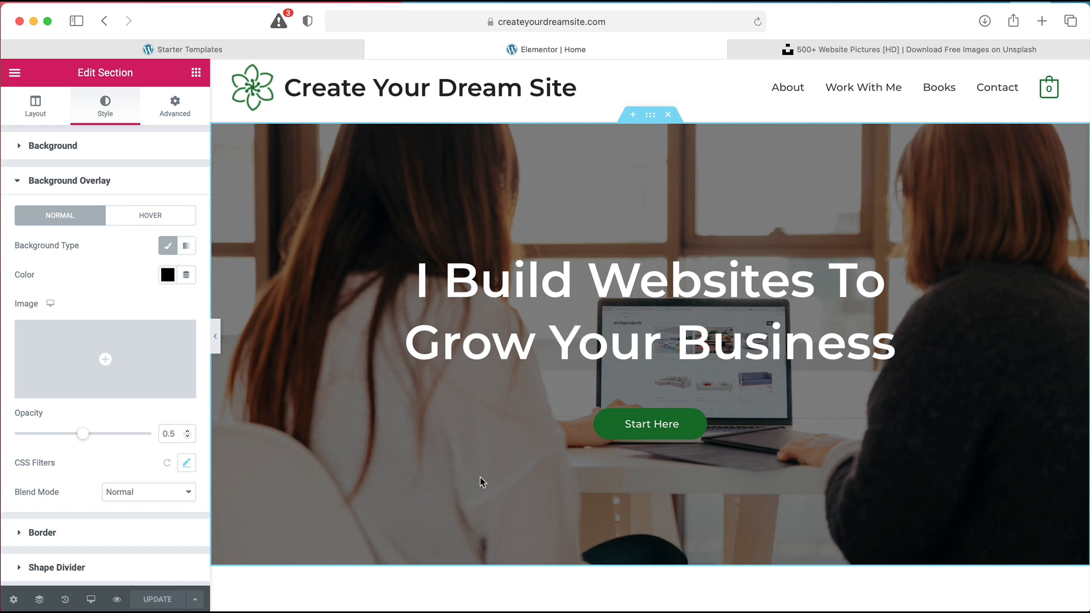
pyautogui.click(656, 433)
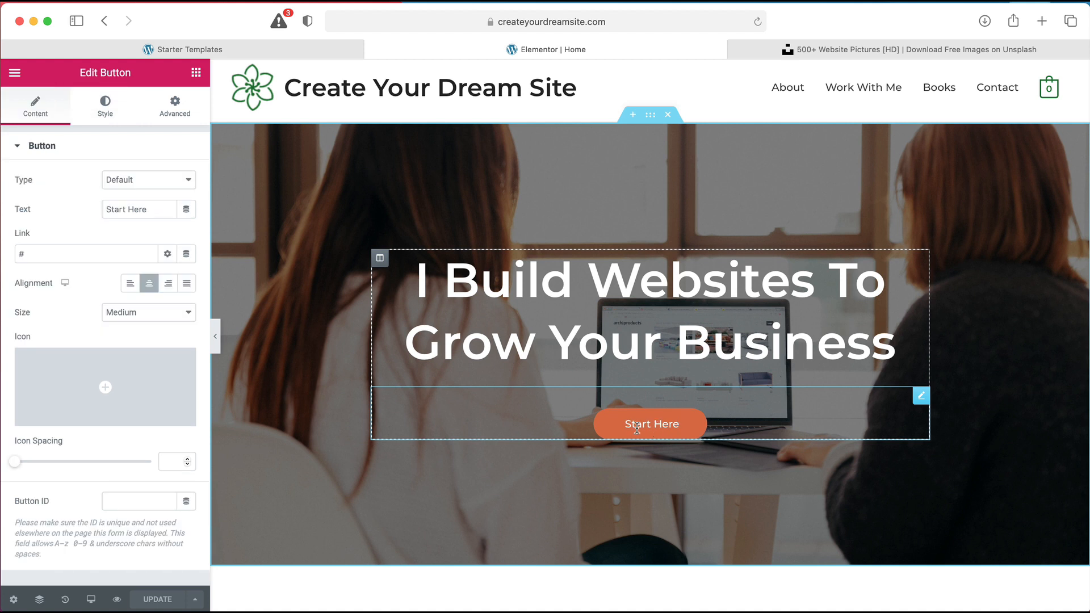
pyautogui.click(77, 255)
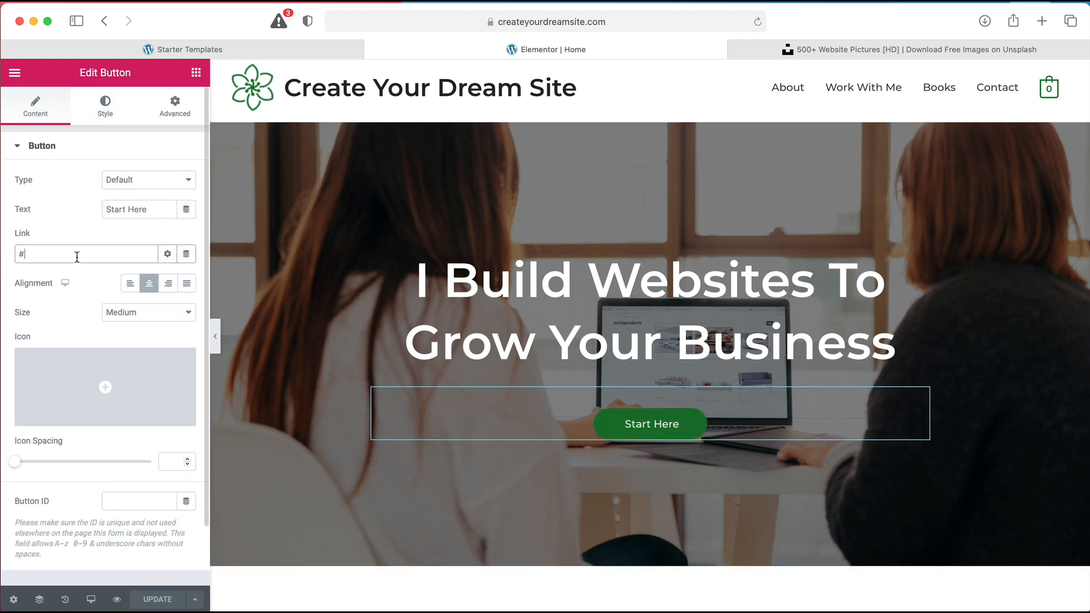
pyautogui.press('BackSpace')
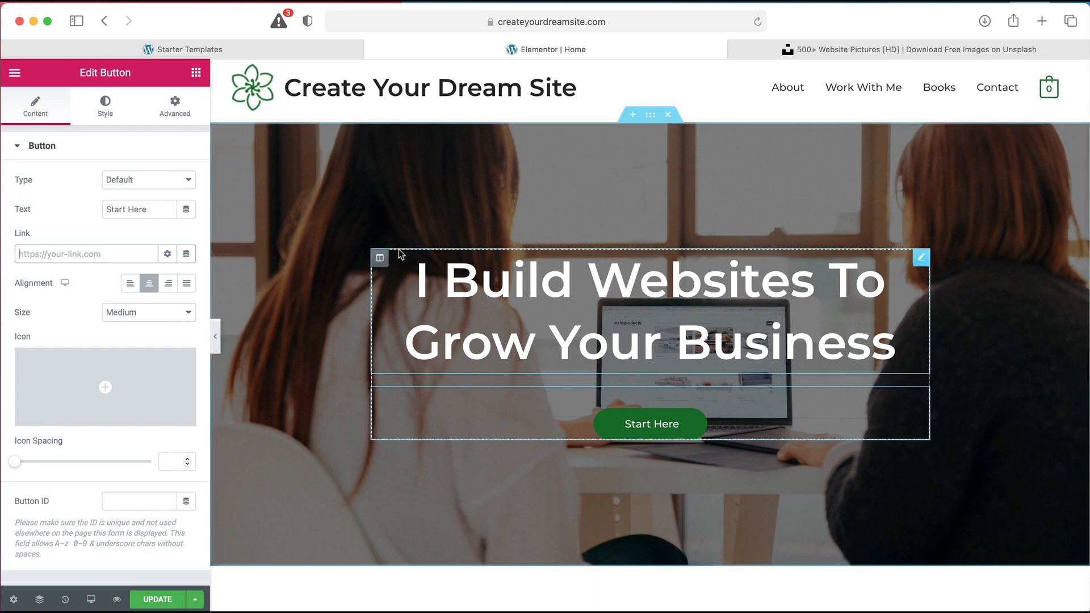
pyautogui.scroll(-6, 399, 254)
pyautogui.scroll(-2, 399, 253)
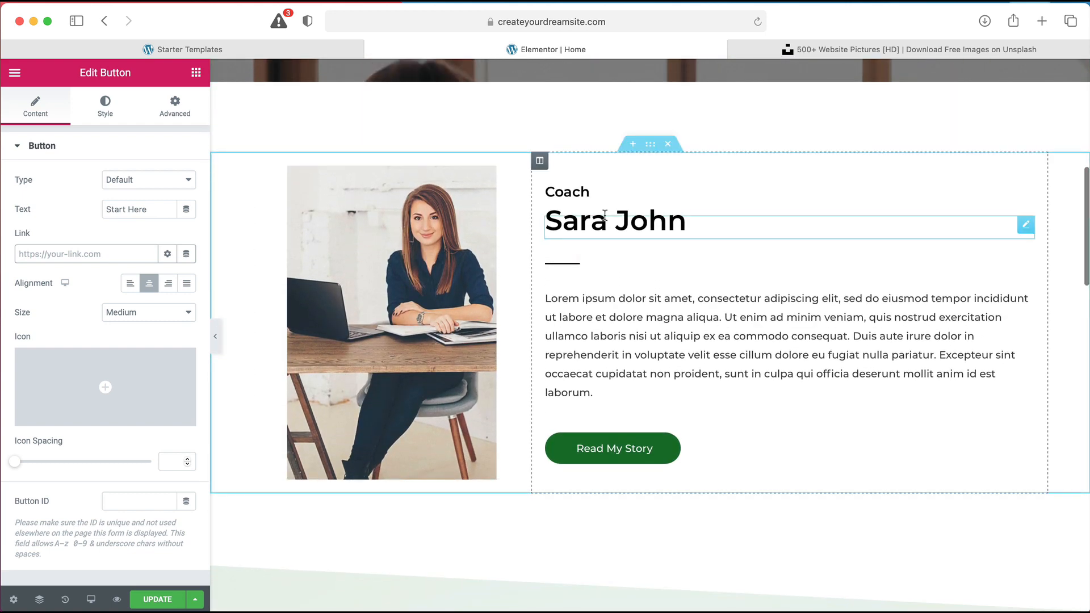
# Retype the about section's small 'Coach' heading as 'Freelancer'
pyautogui.click(448, 239)
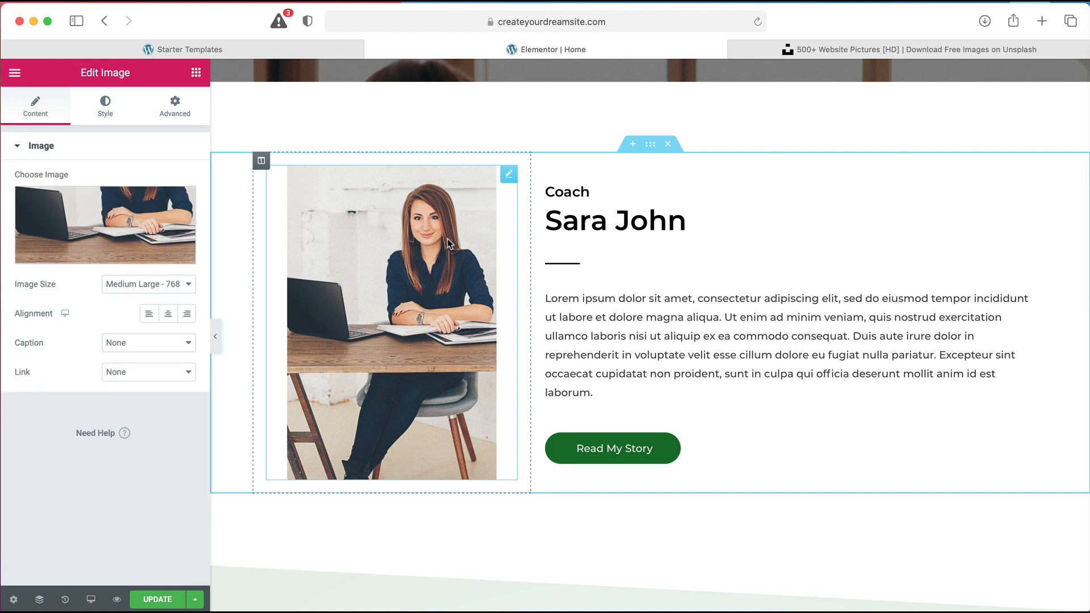
pyautogui.click(694, 217)
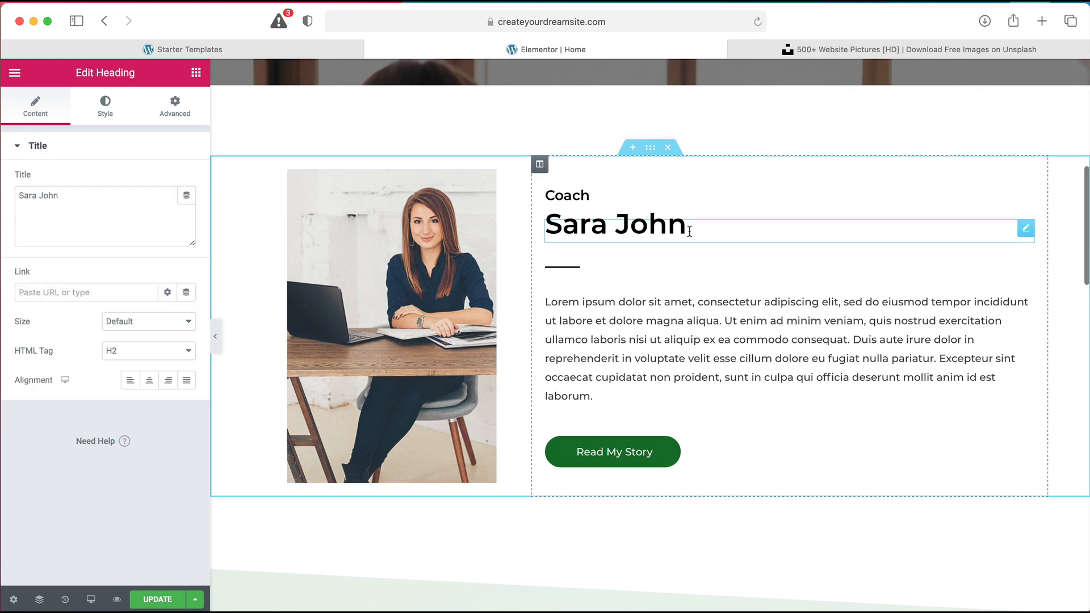
pyautogui.click(600, 199)
pyautogui.doubleClick(568, 195)
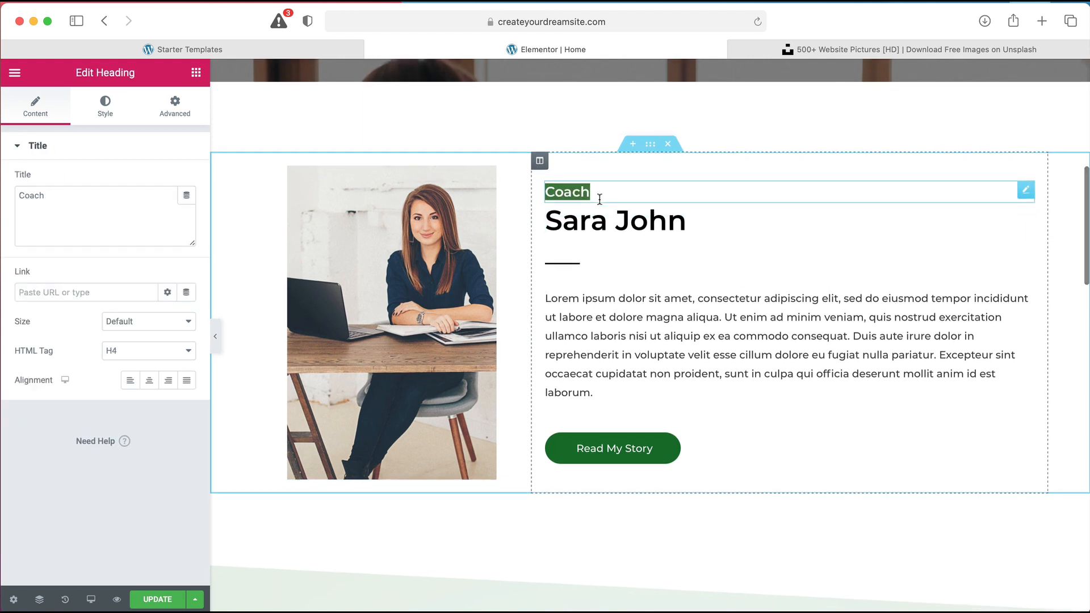
pyautogui.scroll(-1, 599, 199)
pyautogui.write('Fre')
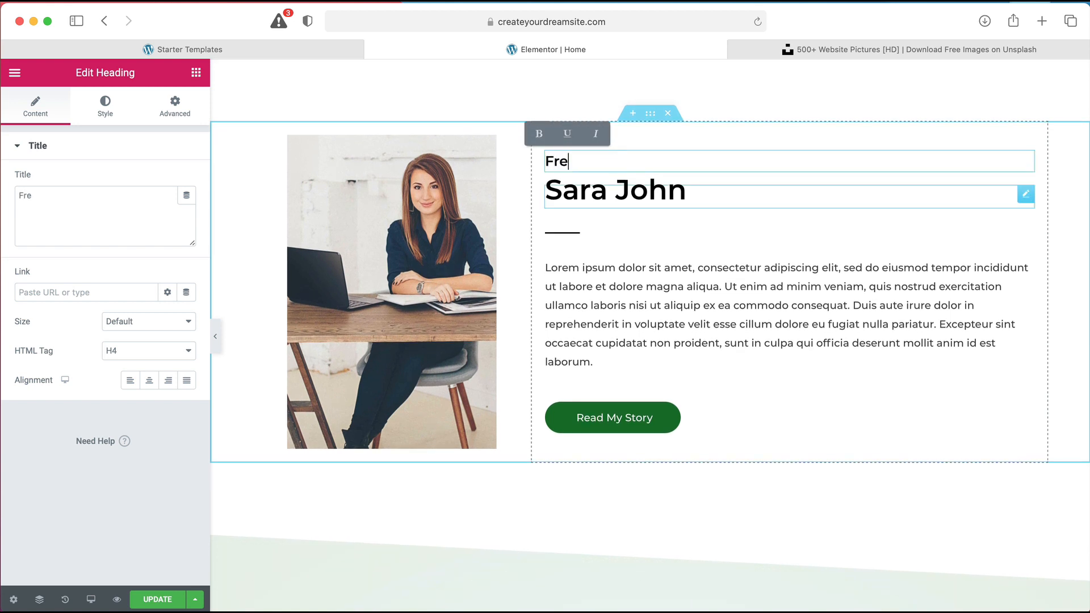
pyautogui.write('elancer')
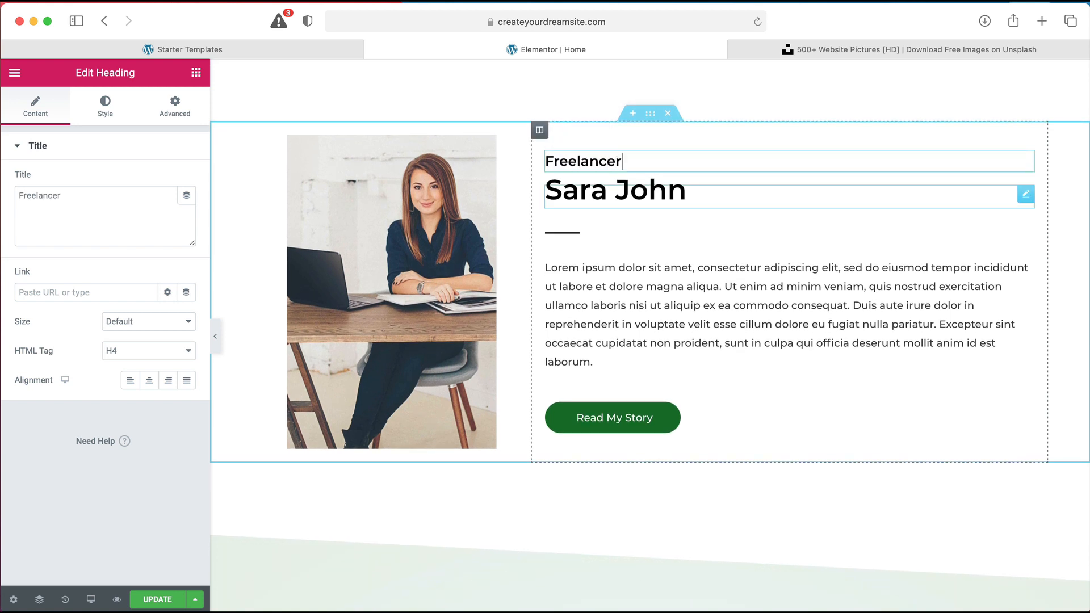
pyautogui.scroll(-5, 670, 319)
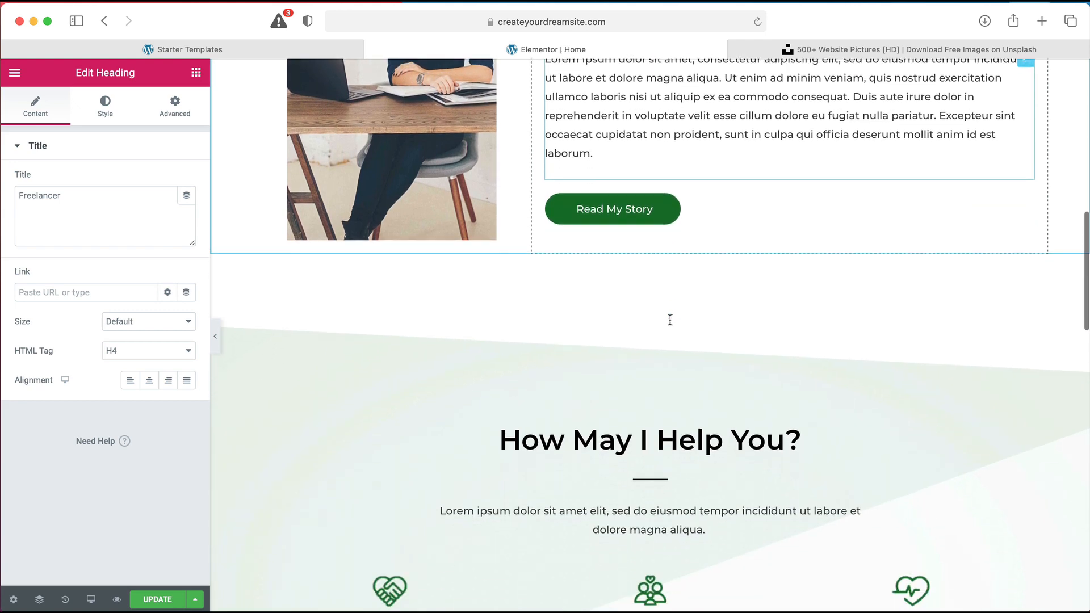
# Select the Read My Story button and bring up its Link field
pyautogui.click(614, 171)
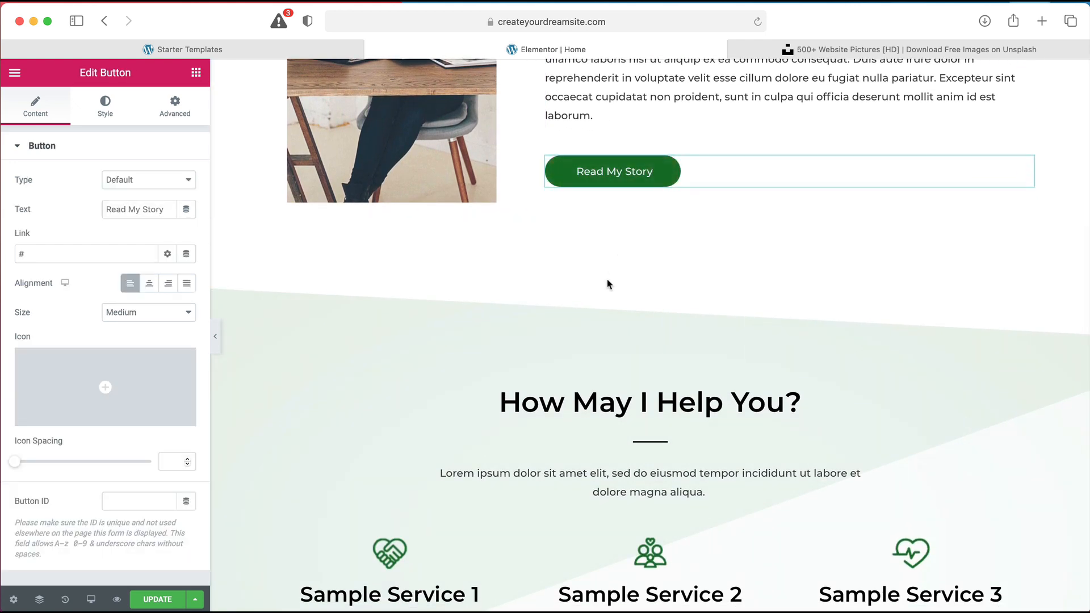
pyautogui.scroll(-1, 536, 286)
pyautogui.click(61, 253)
pyautogui.scroll(-4, 623, 299)
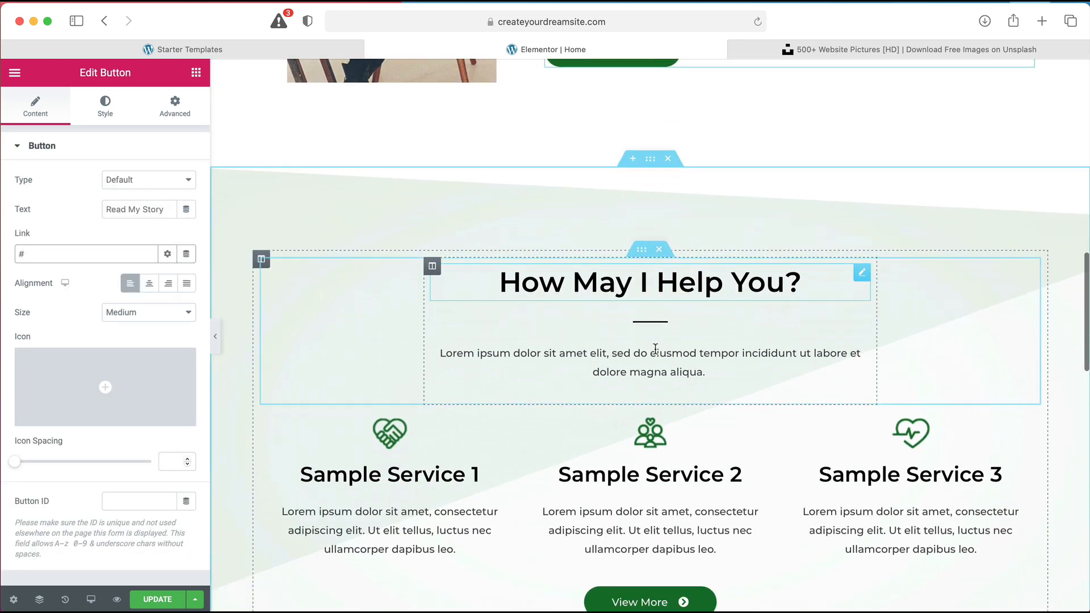
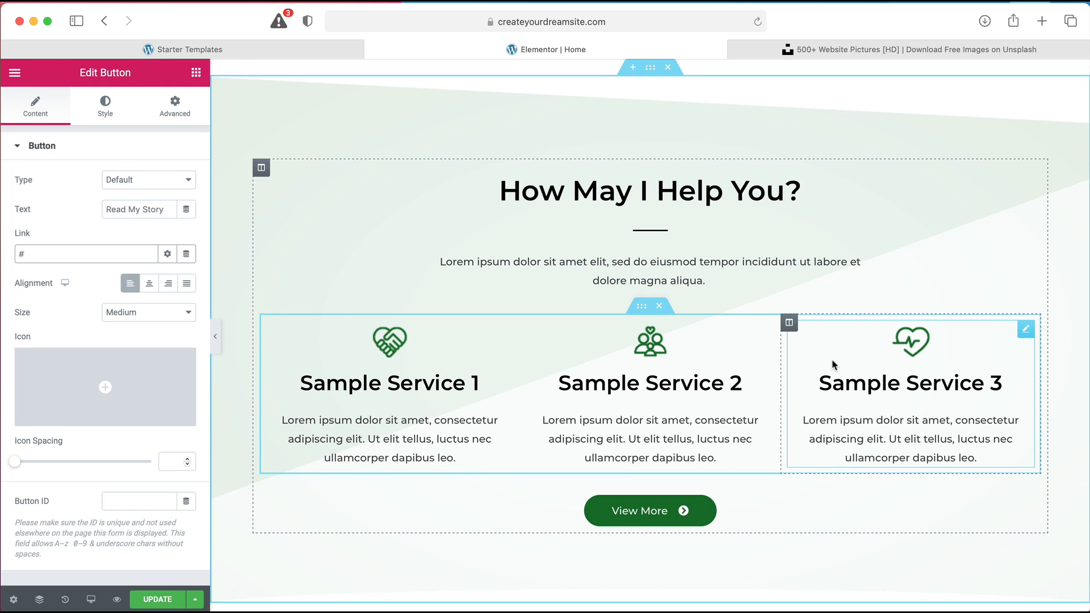
# Scroll through the home page with its new 'Read My Story' button, then save it with Update
pyautogui.scroll(-2, 832, 364)
pyautogui.scroll(-5, 834, 365)
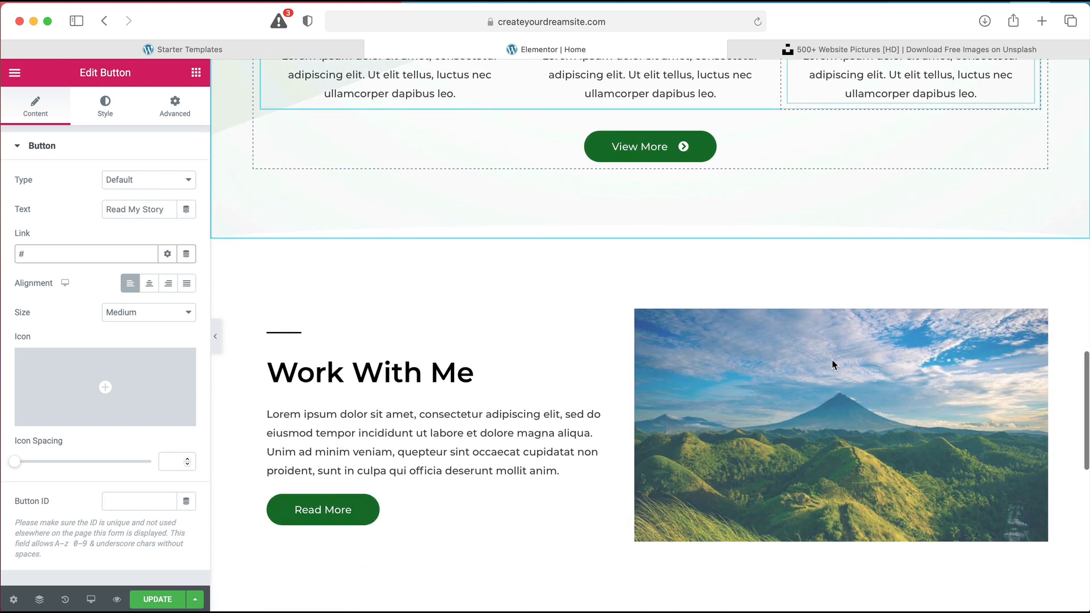
pyautogui.scroll(-9, 841, 356)
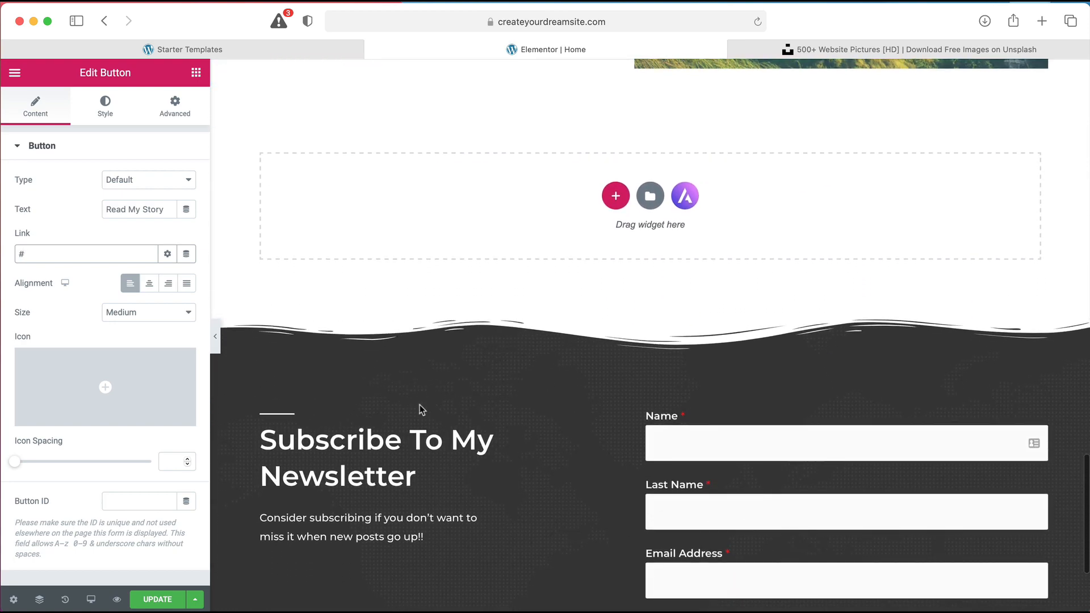
pyautogui.scroll(-2, 420, 408)
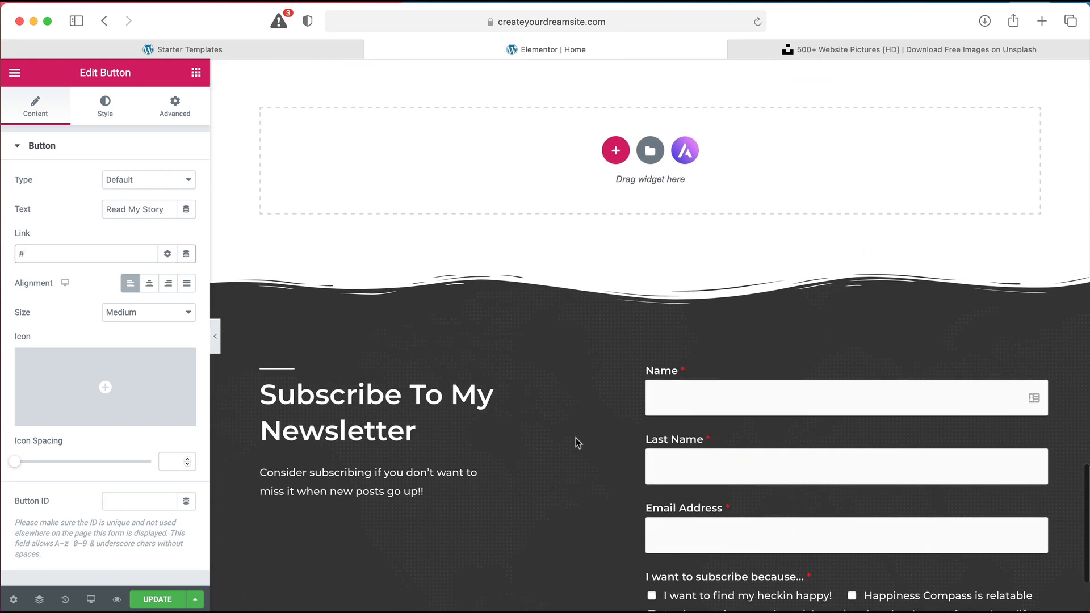
pyautogui.scroll(15, 577, 443)
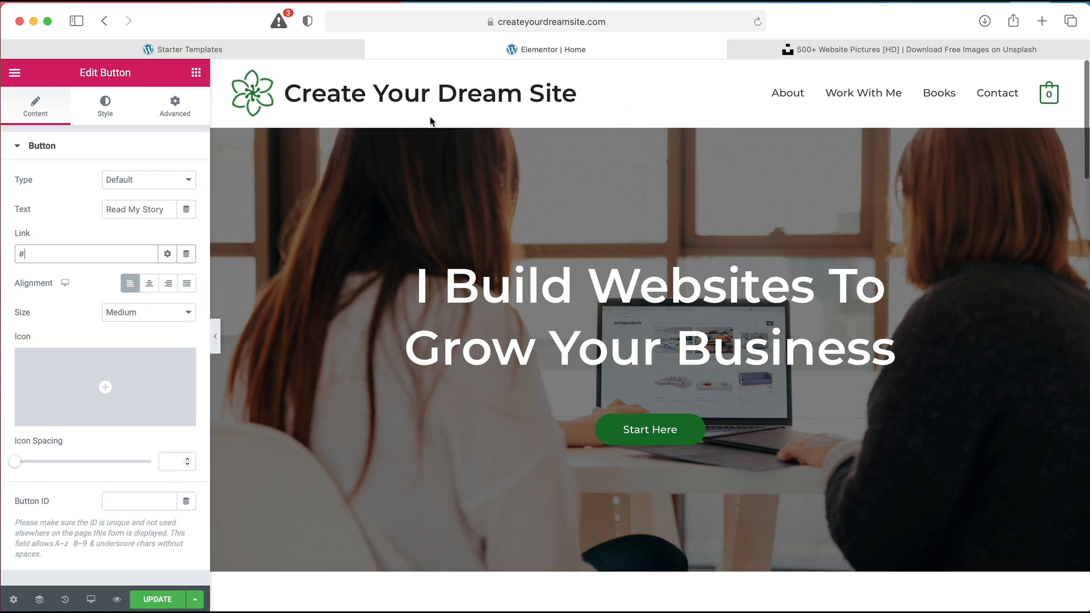
pyautogui.scroll(-10, 427, 345)
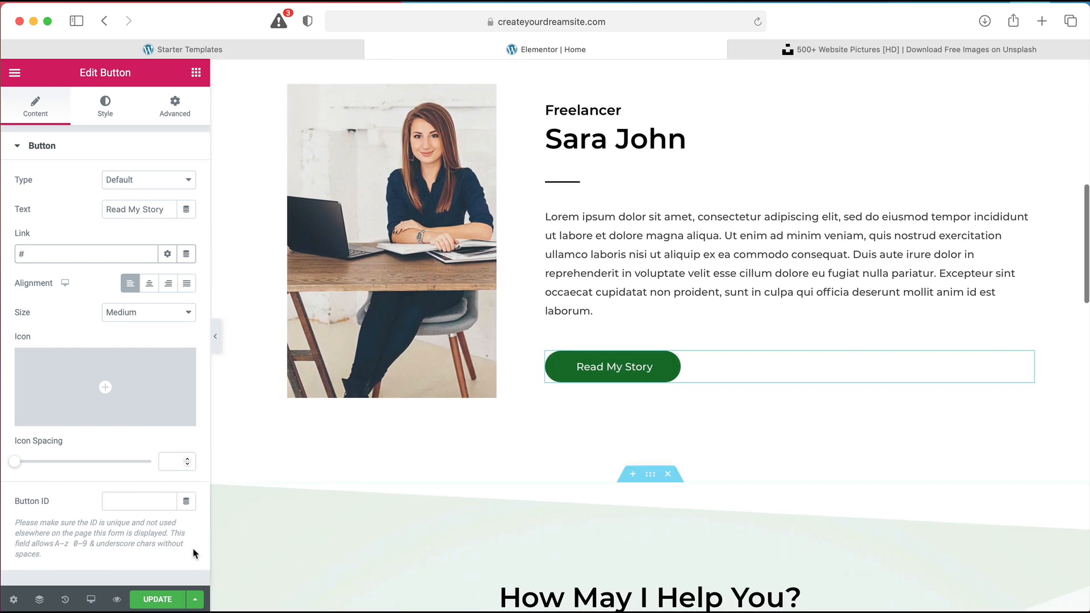
pyautogui.click(155, 600)
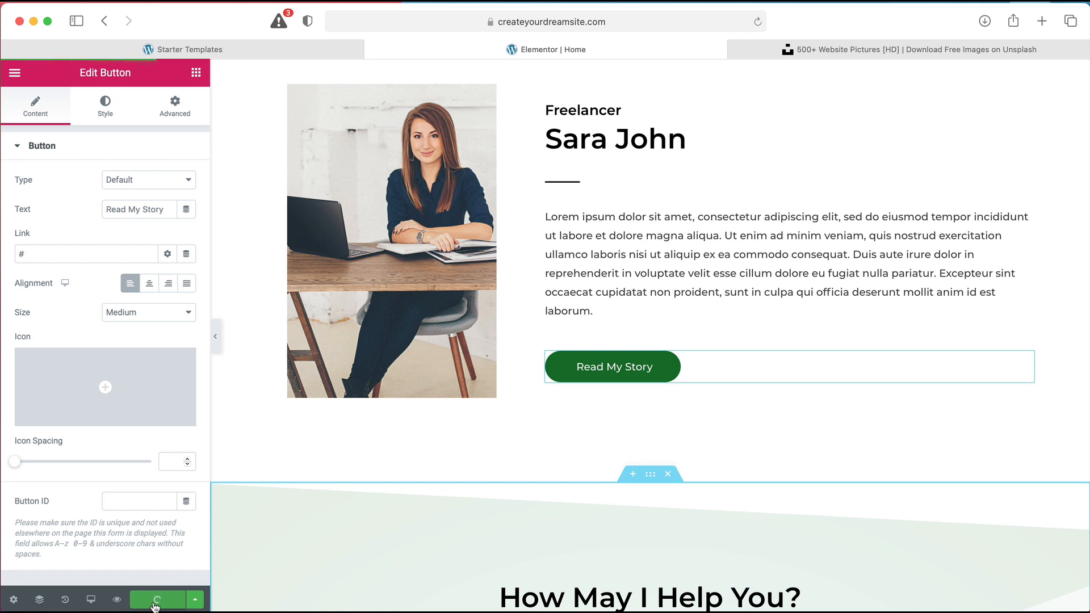
# Preview the saved home page in a new tab, then launch the Astra Customizer from the admin bar
pyautogui.click(117, 600)
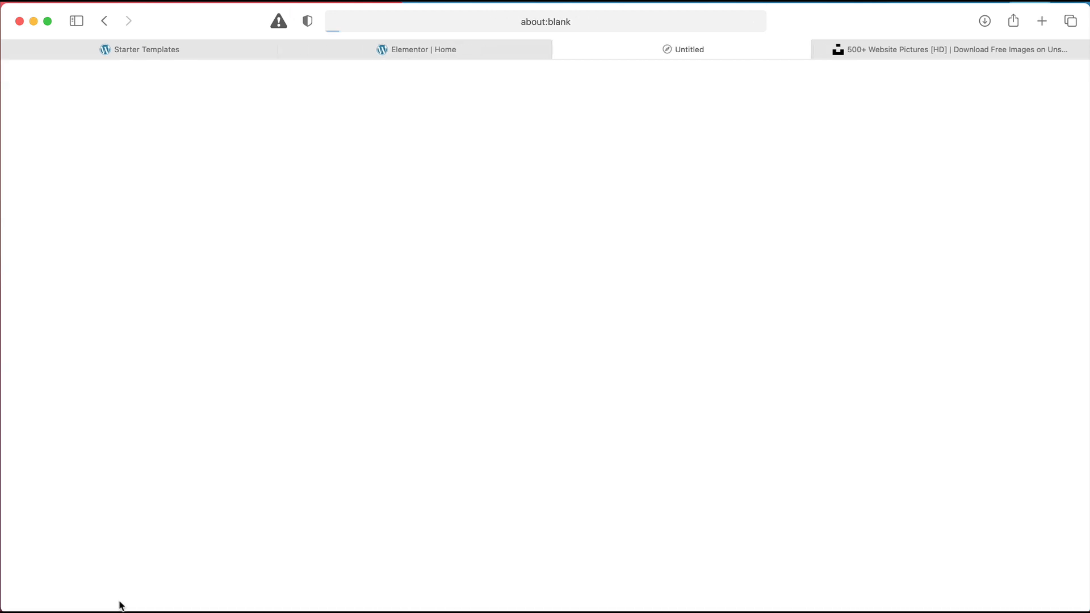
pyautogui.scroll(-15, 657, 290)
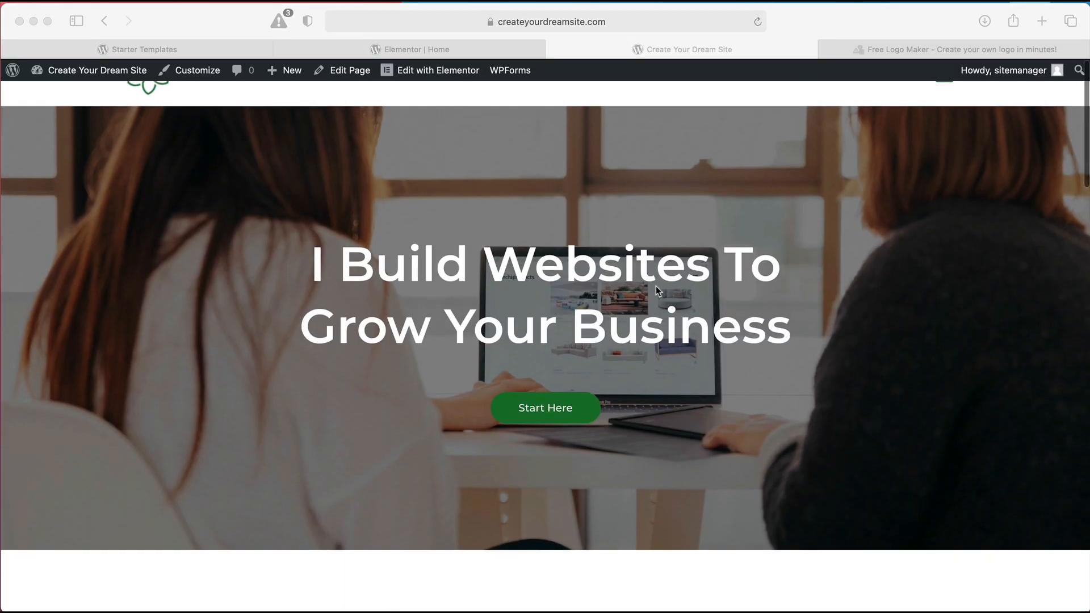
pyautogui.scroll(-12, 655, 289)
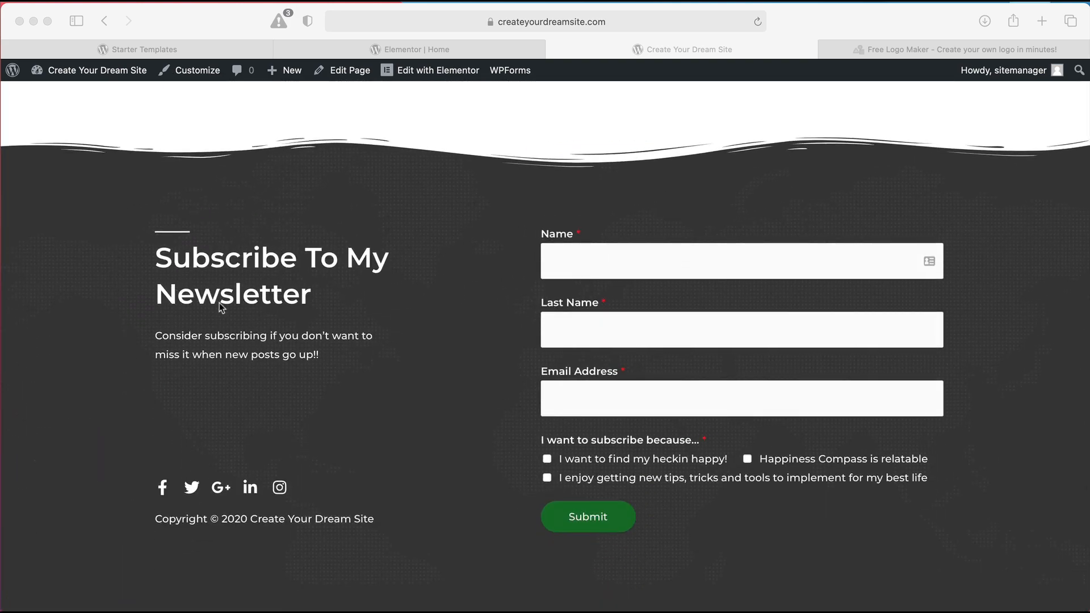
pyautogui.scroll(15, 455, 297)
pyautogui.scroll(8, 456, 297)
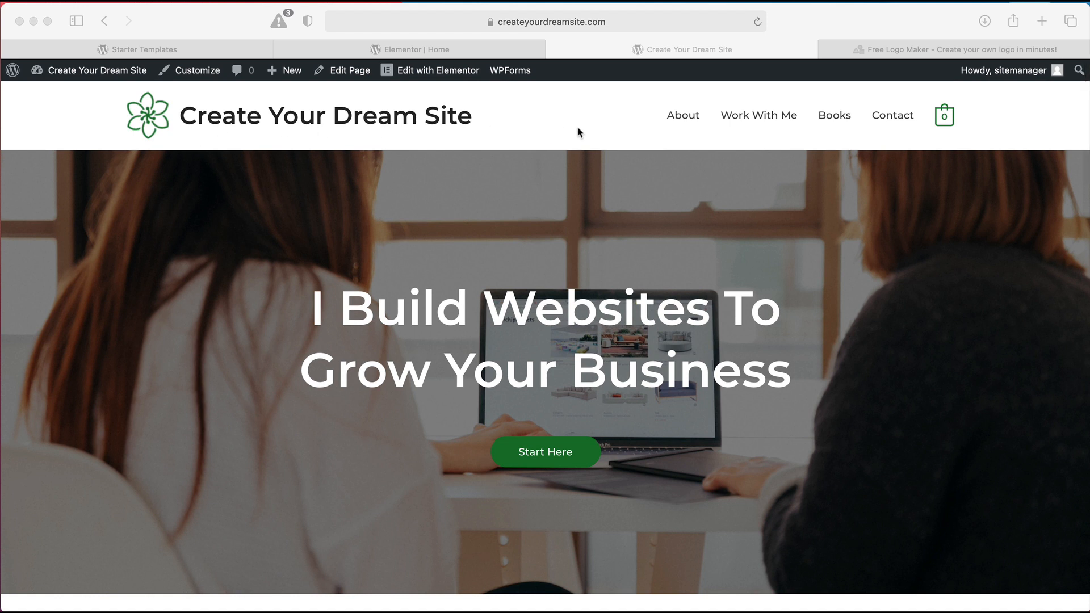
pyautogui.click(209, 79)
pyautogui.click(209, 79)
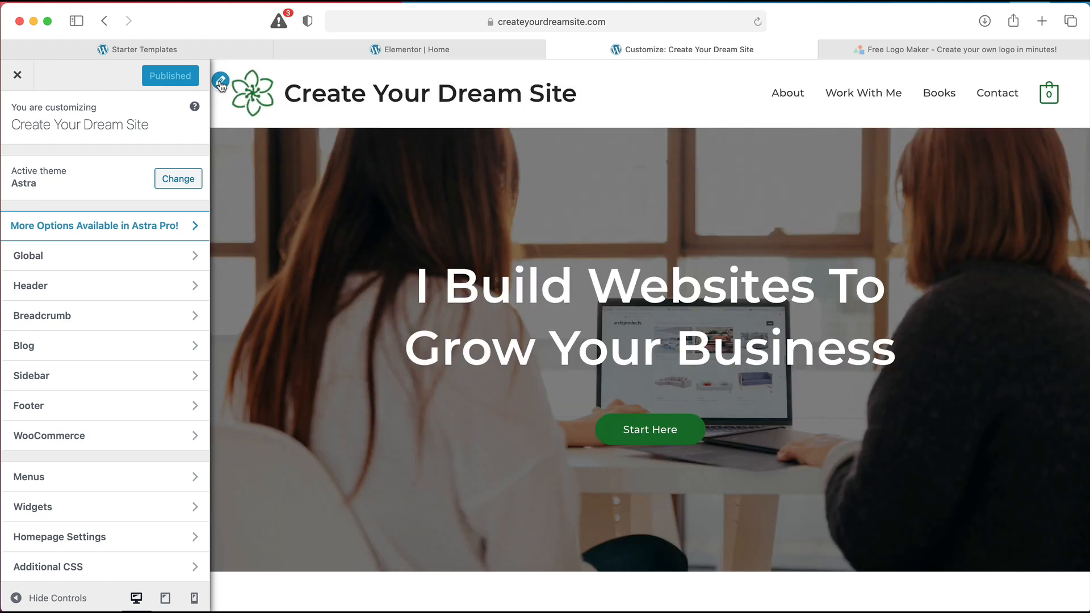
# Open Header > Site Identity for the green flower logo, briefly checking the LogoMakr tab
pyautogui.click(220, 80)
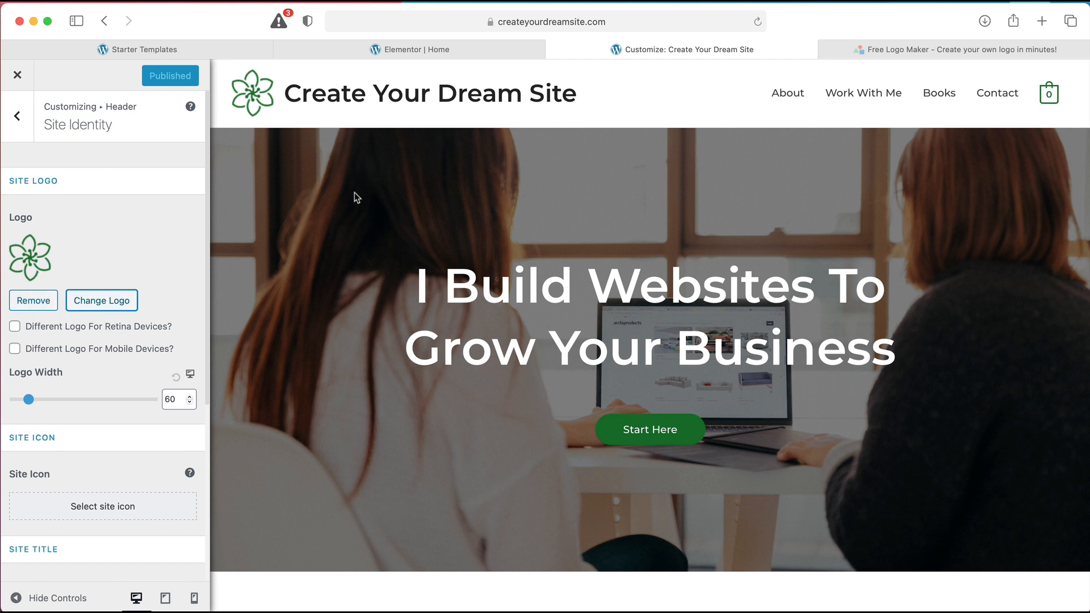
pyautogui.click(877, 53)
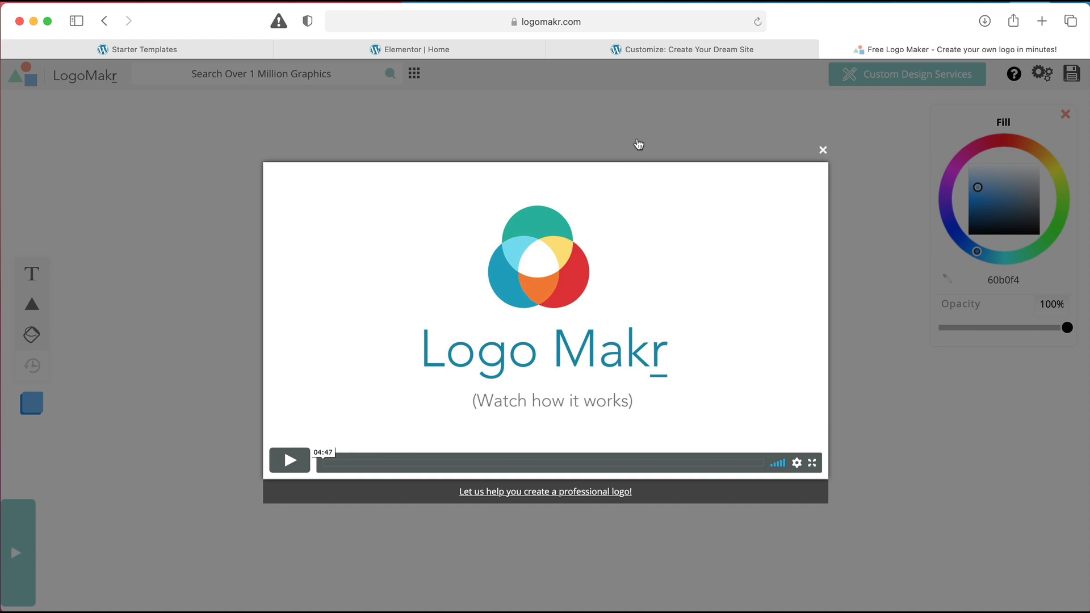
pyautogui.click(651, 55)
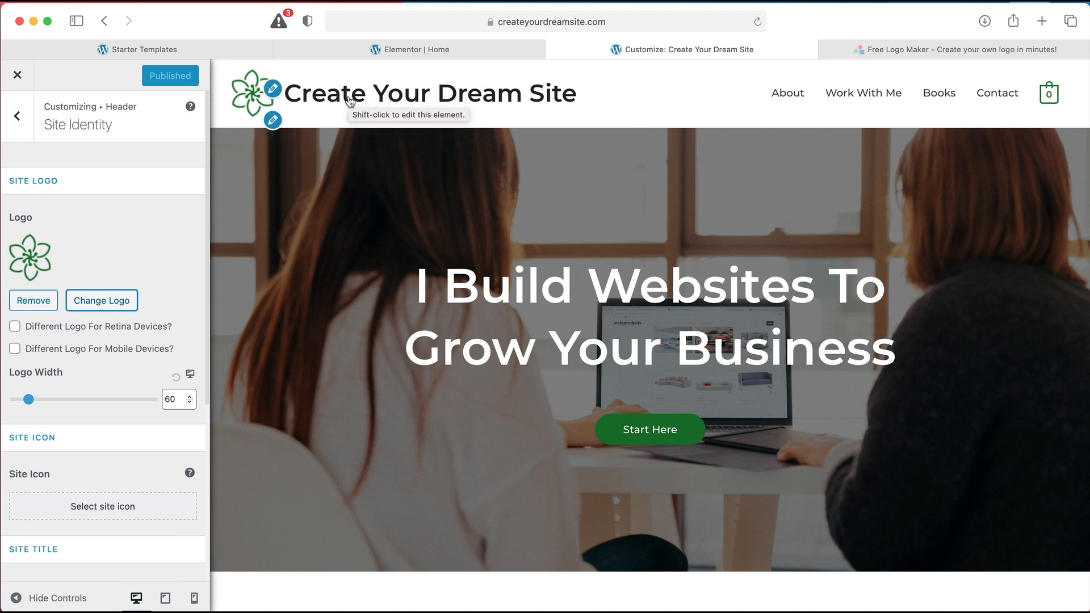
pyautogui.click(19, 119)
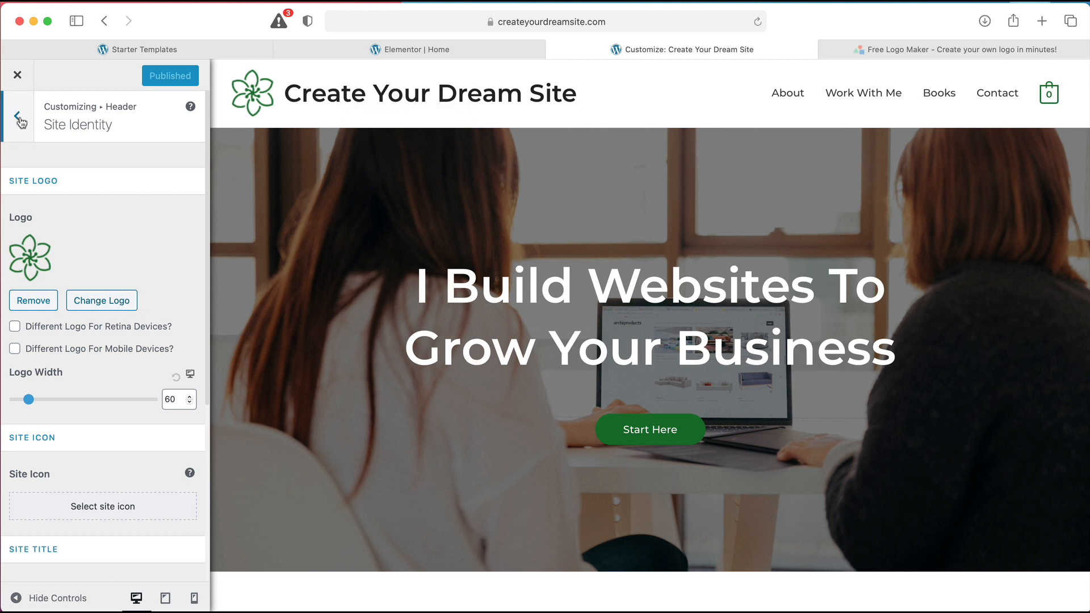
# Replace the site title with the owner's full name, leaving the tagline empty
pyautogui.scroll(-8, 57, 146)
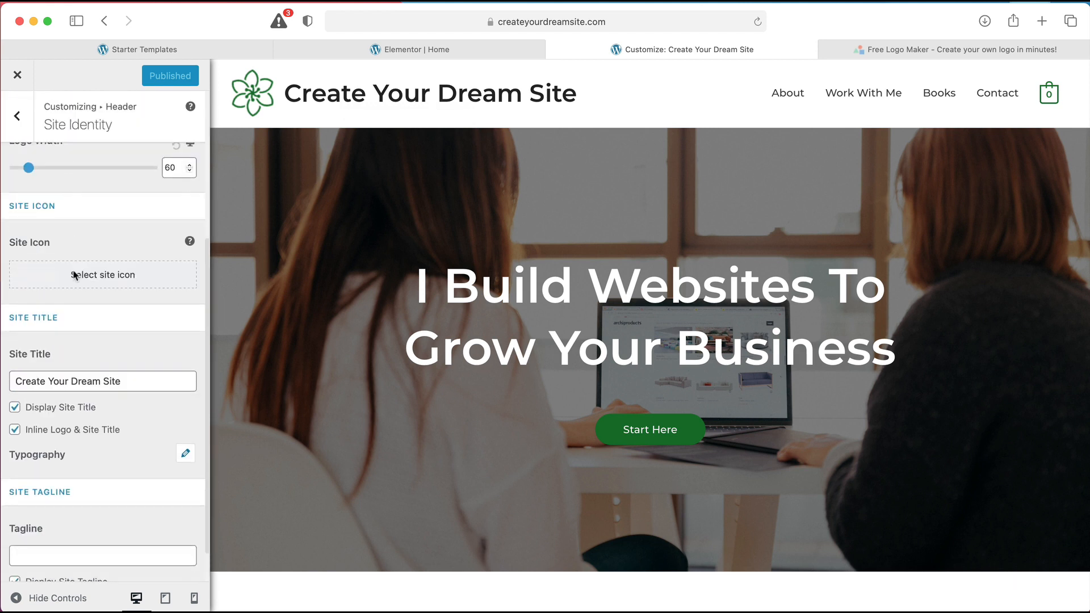
pyautogui.tripleClick(131, 382)
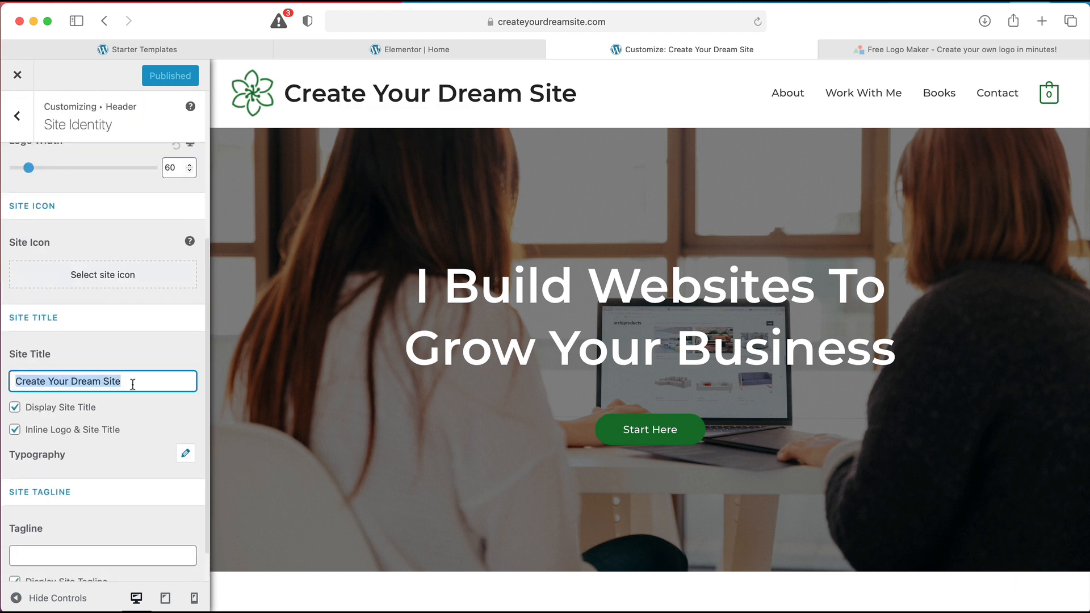
pyautogui.press('BackSpace')
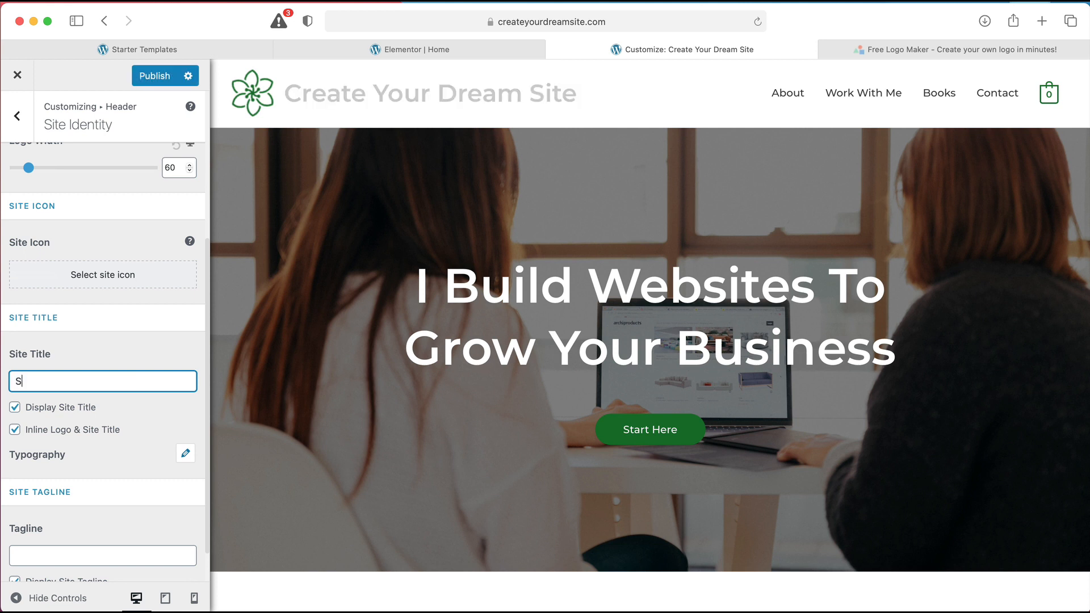
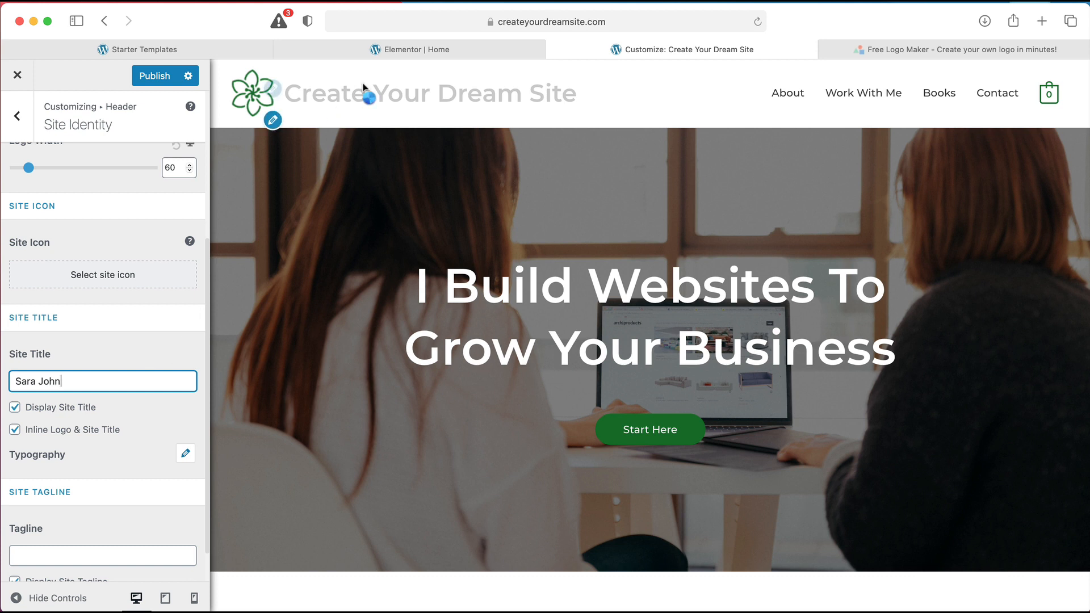
pyautogui.scroll(-2, 158, 418)
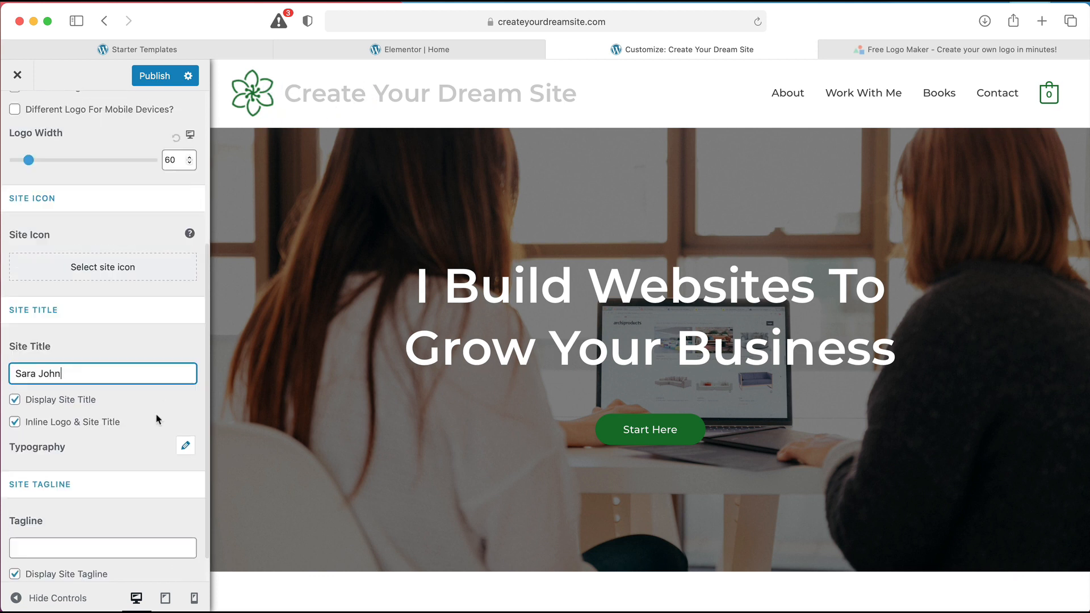
pyautogui.click(66, 532)
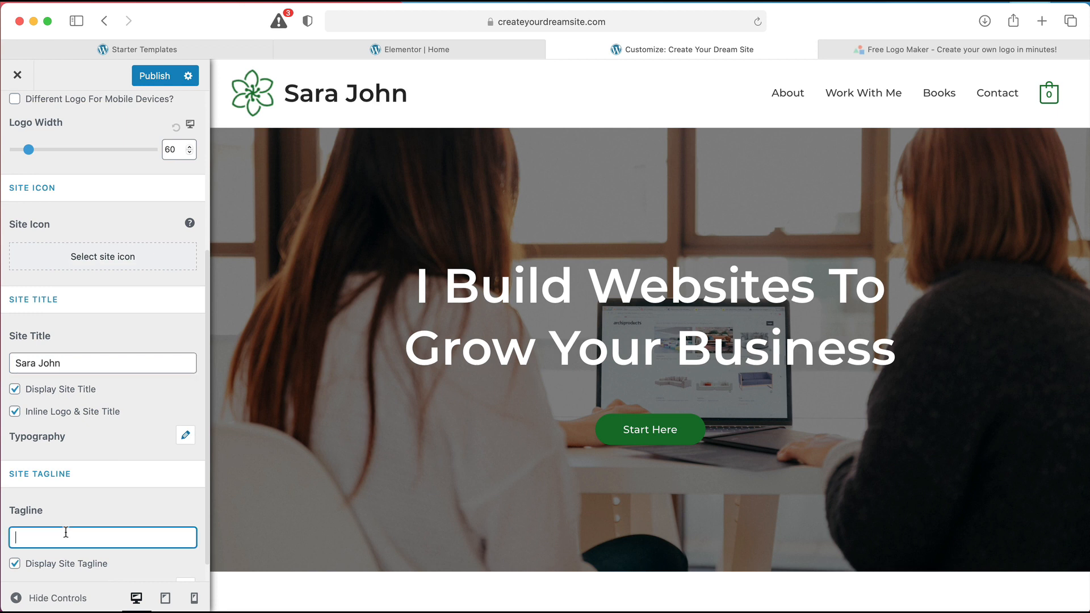
pyautogui.scroll(-1, 85, 509)
pyautogui.scroll(1, 85, 510)
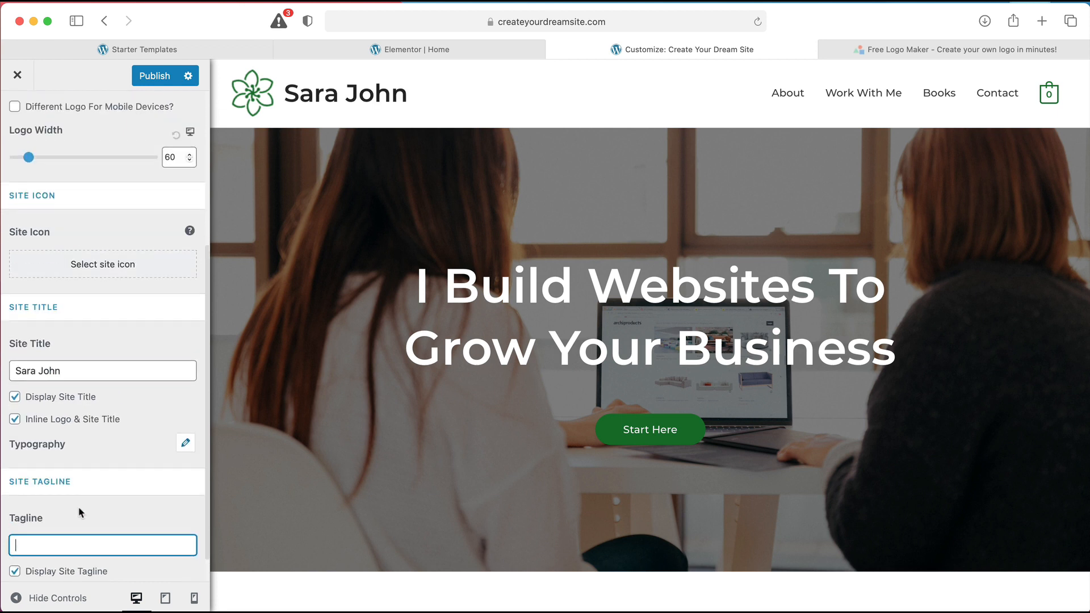
# Set the site title's typography size to 30 px and publish the changes
pyautogui.click(189, 449)
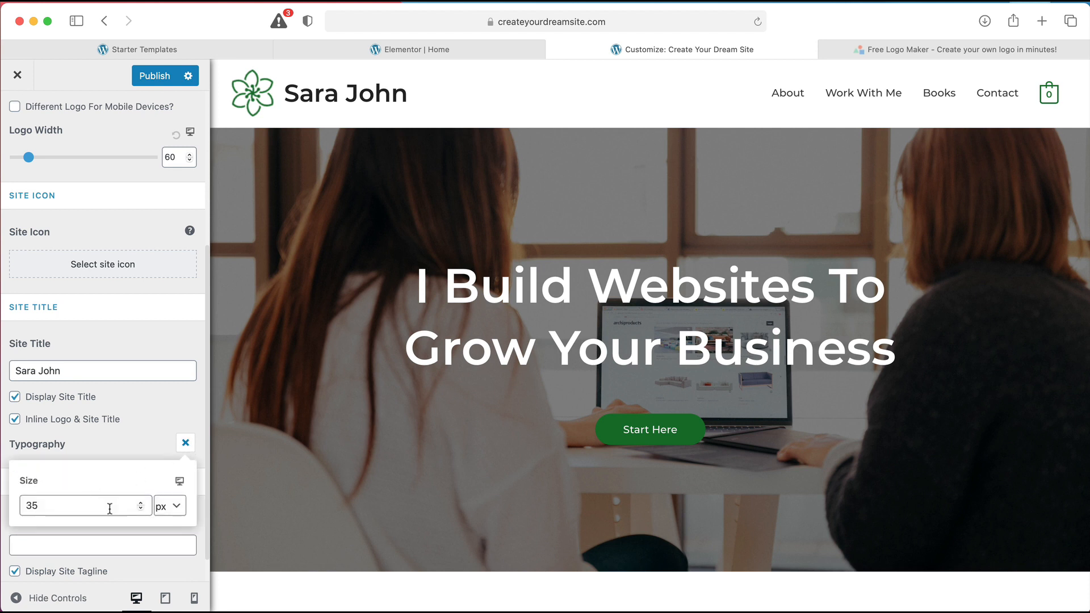
pyautogui.click(179, 513)
pyautogui.click(73, 506)
pyautogui.click(140, 507)
pyautogui.click(140, 508)
pyautogui.click(140, 508)
pyautogui.click(140, 507)
pyautogui.click(140, 507)
pyautogui.click(140, 507)
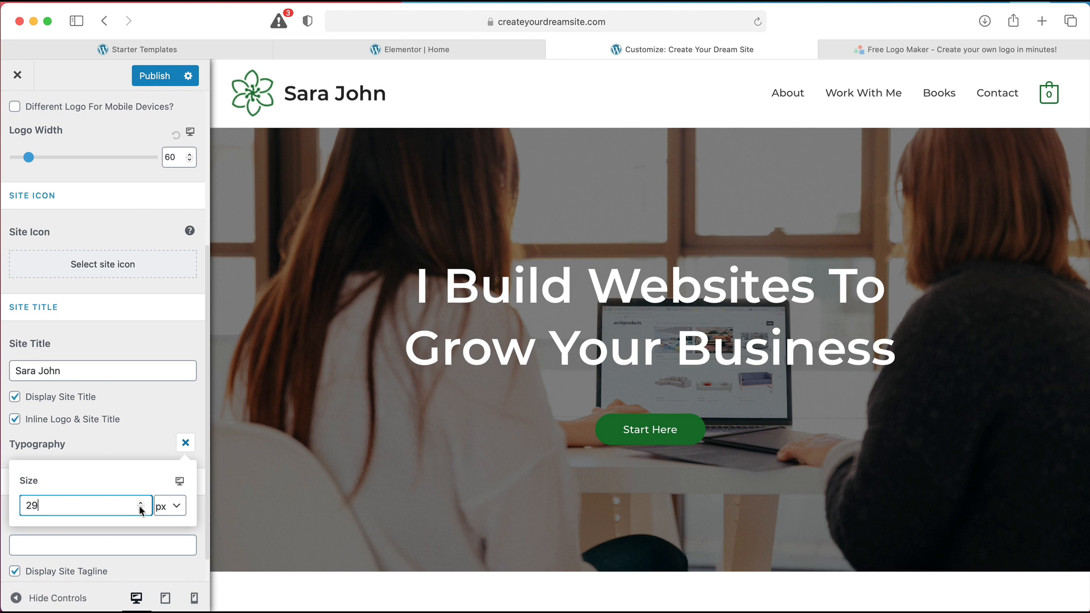
pyautogui.click(140, 507)
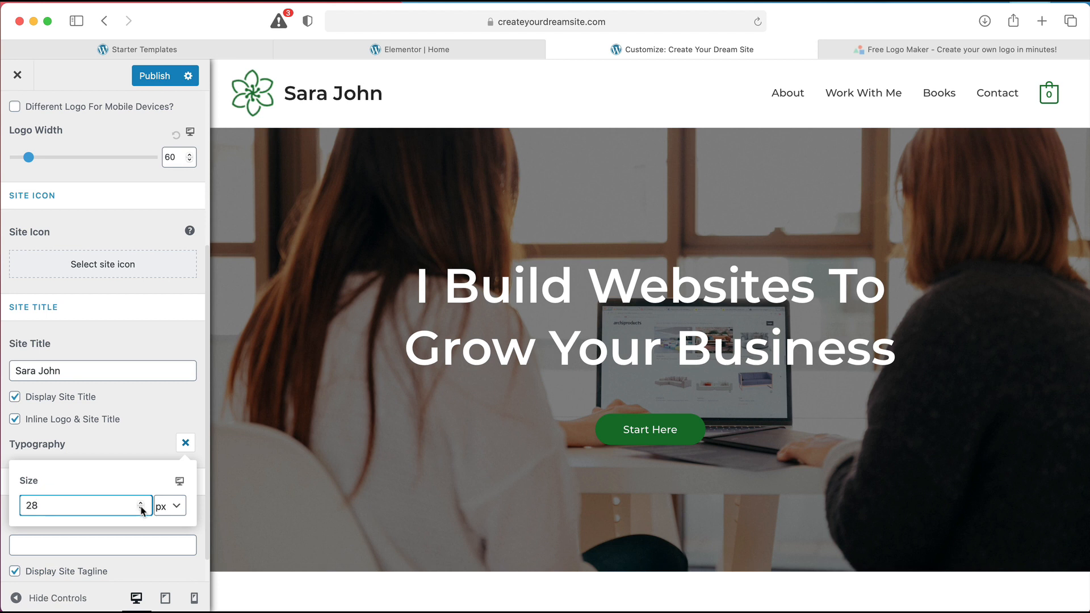
pyautogui.click(143, 501)
pyautogui.click(143, 502)
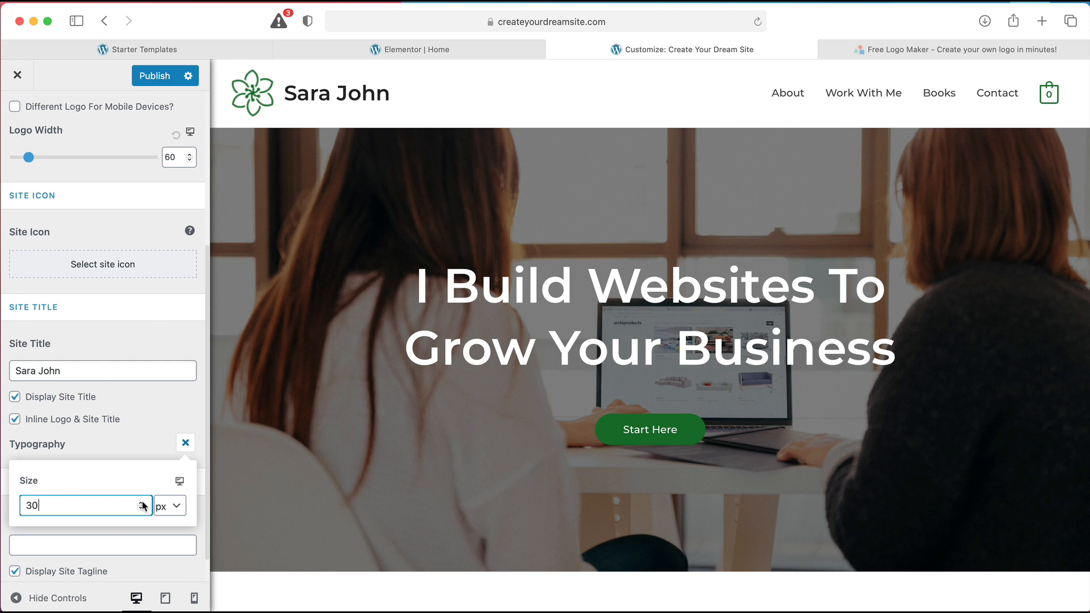
pyautogui.click(165, 78)
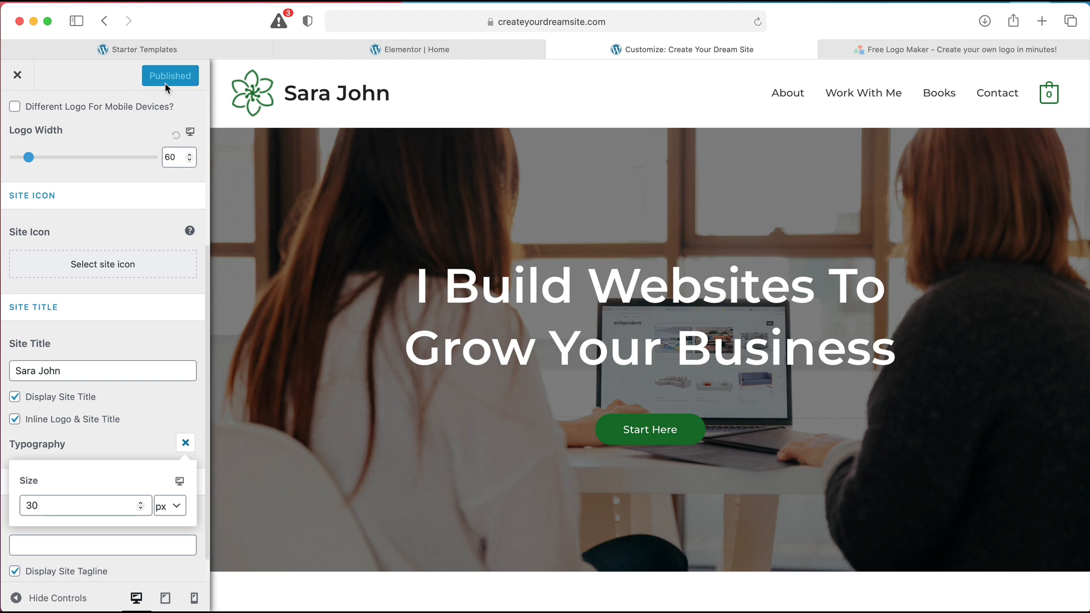
# Close the Customizer and open the Footer template in the Elementor editor
pyautogui.click(22, 81)
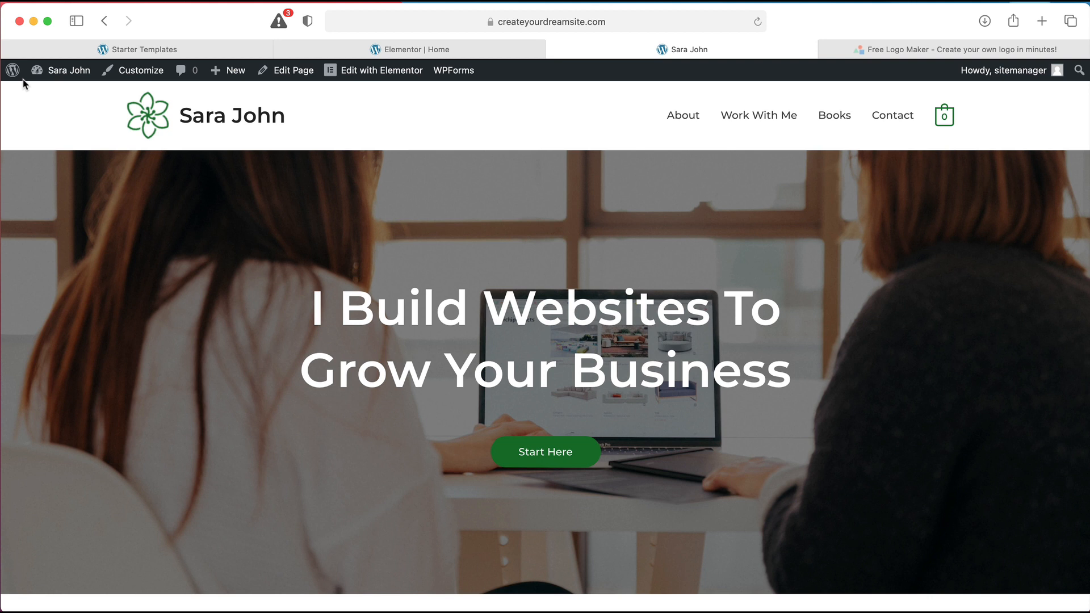
pyautogui.moveTo(345, 83)
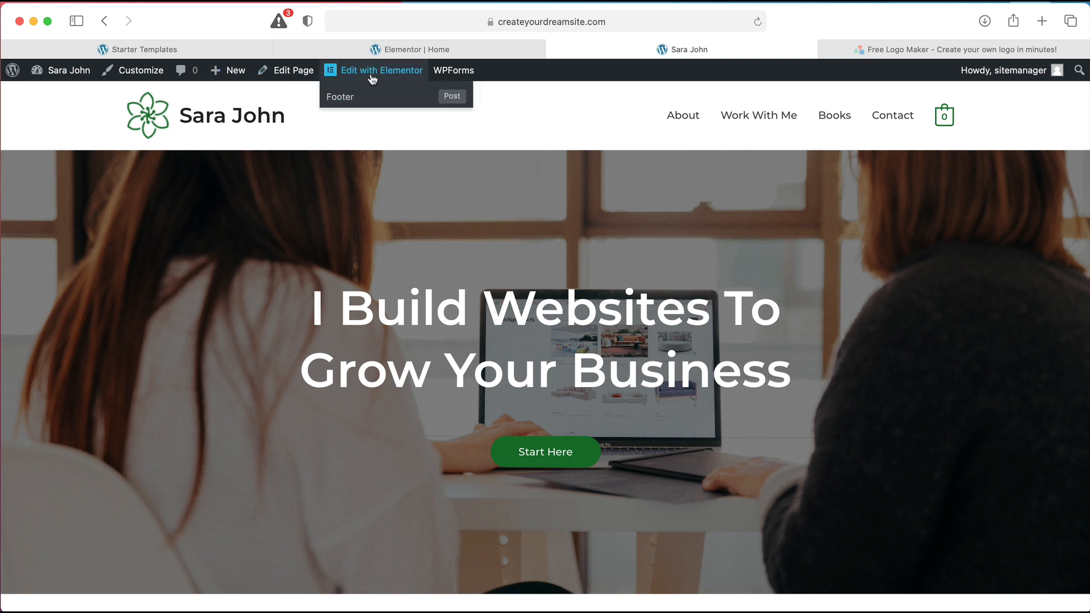
pyautogui.click(352, 99)
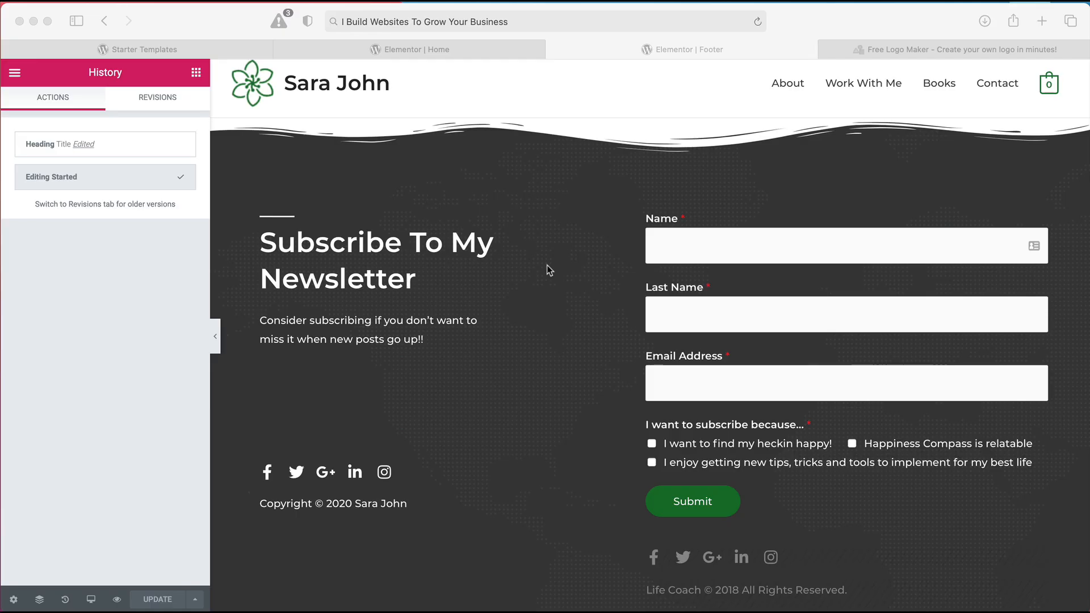
pyautogui.click(547, 264)
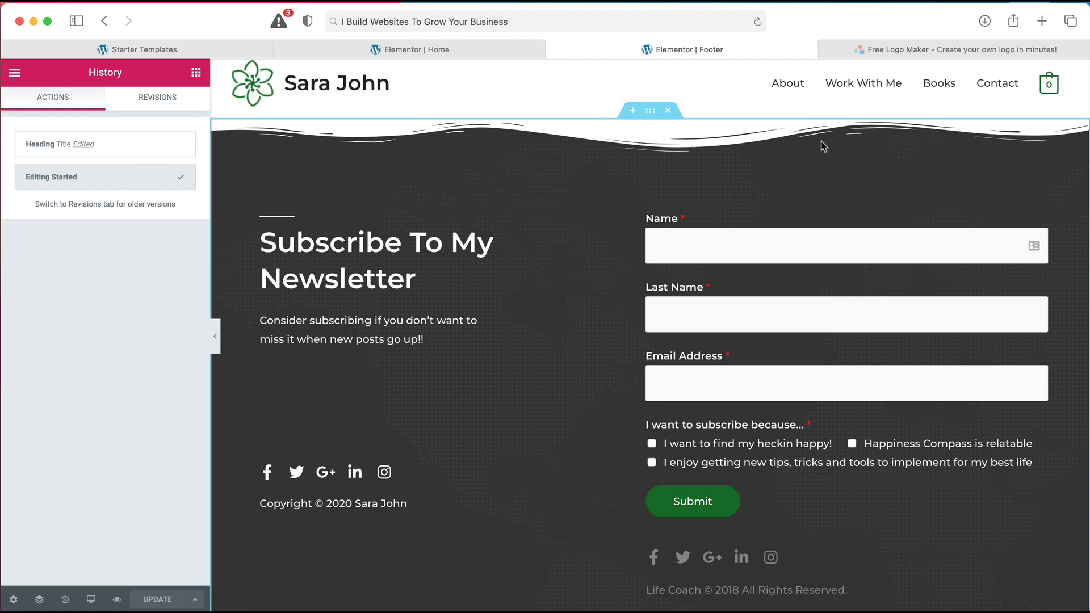
# Change the newsletter section's top shape divider from Waves Brush to None
pyautogui.click(651, 113)
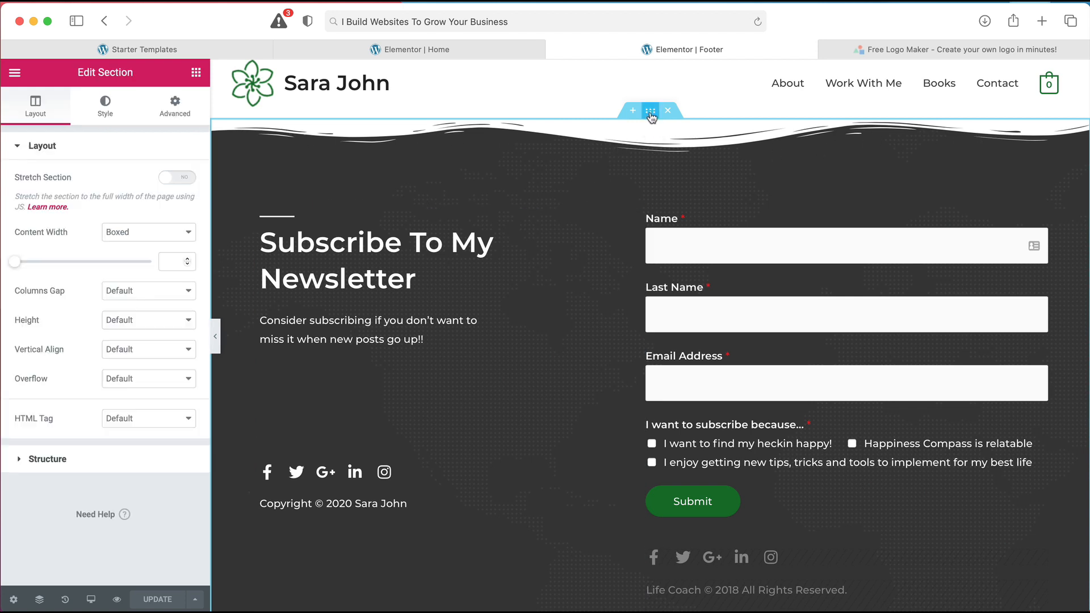
pyautogui.click(108, 108)
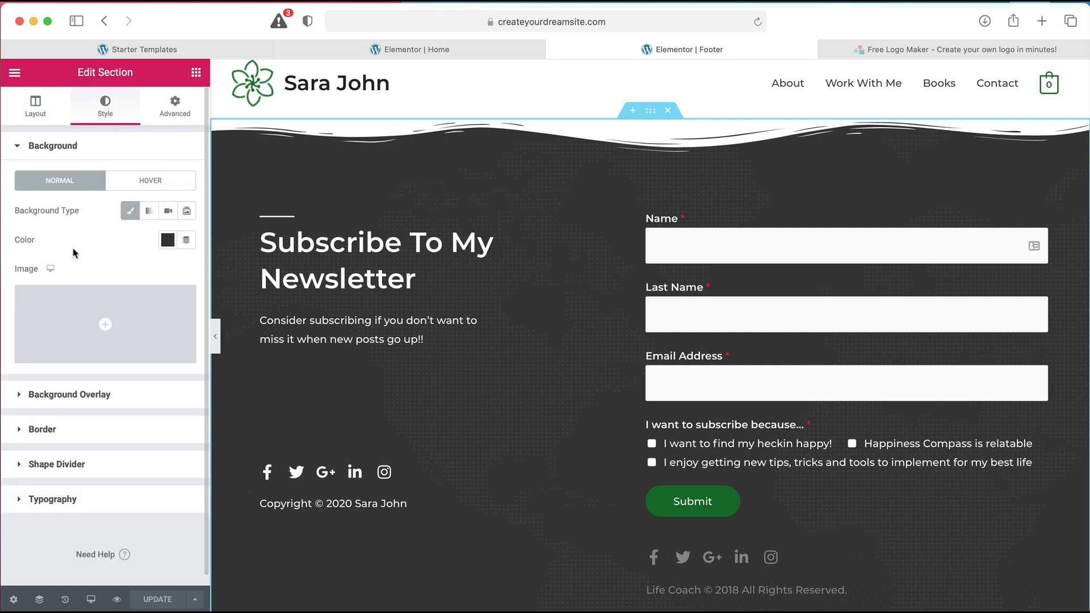
pyautogui.click(76, 466)
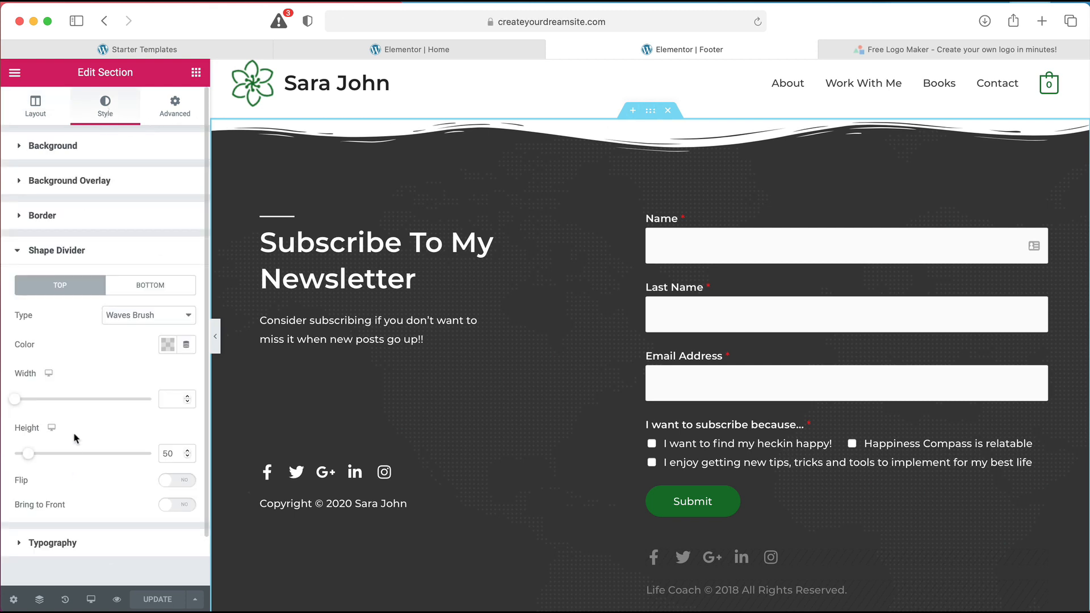
pyautogui.click(148, 317)
pyautogui.click(151, 105)
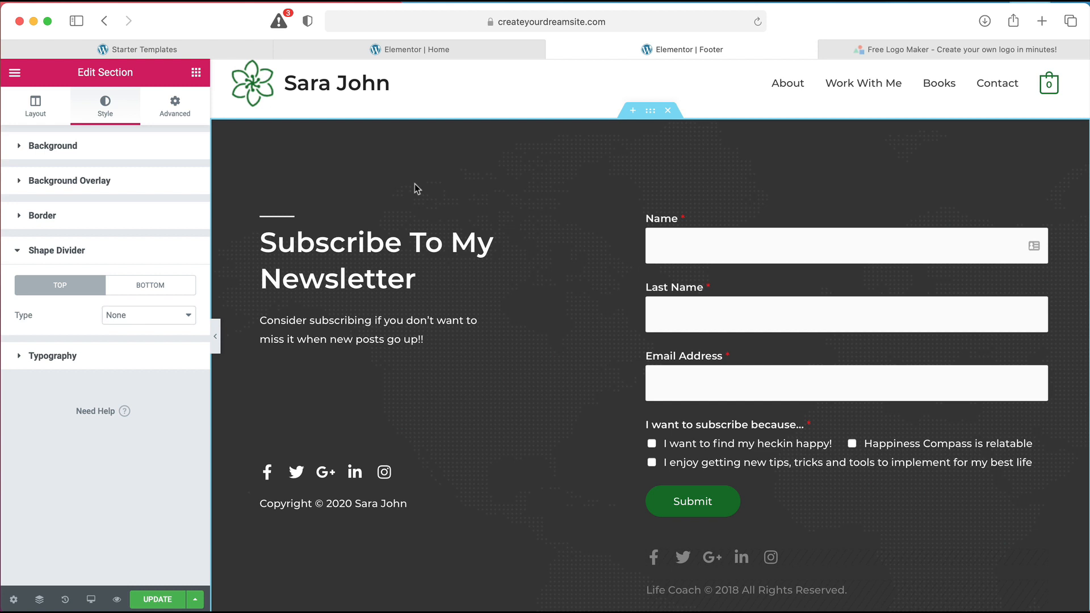
pyautogui.click(415, 248)
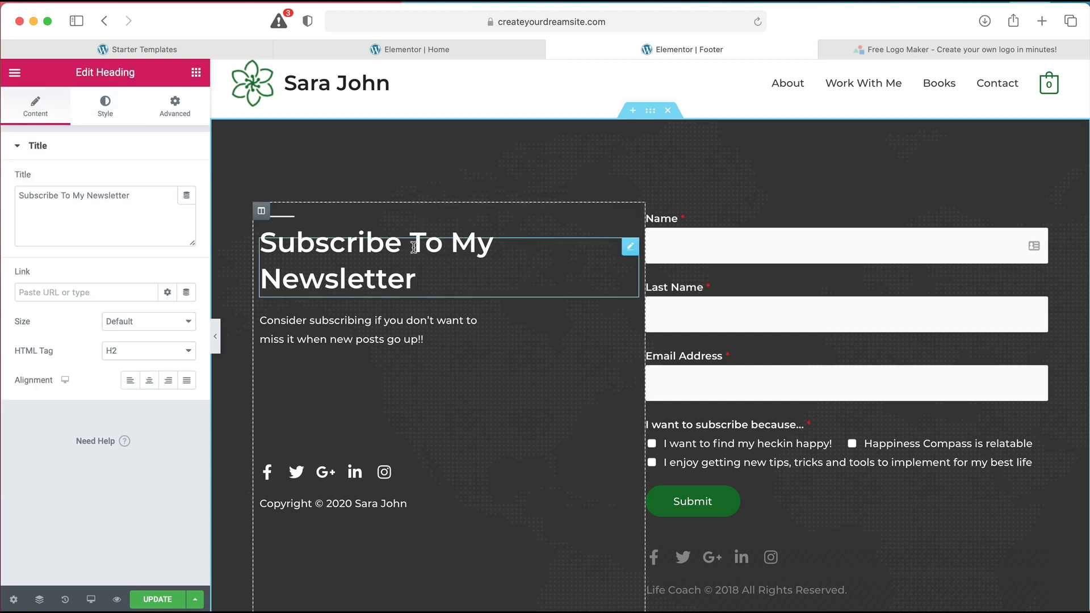
# Paste 'I Build Websites To Grow Your Business' over the footer heading's 'Subscribe To My Newsletter' title
pyautogui.doubleClick(149, 194)
pyautogui.press('super+a')
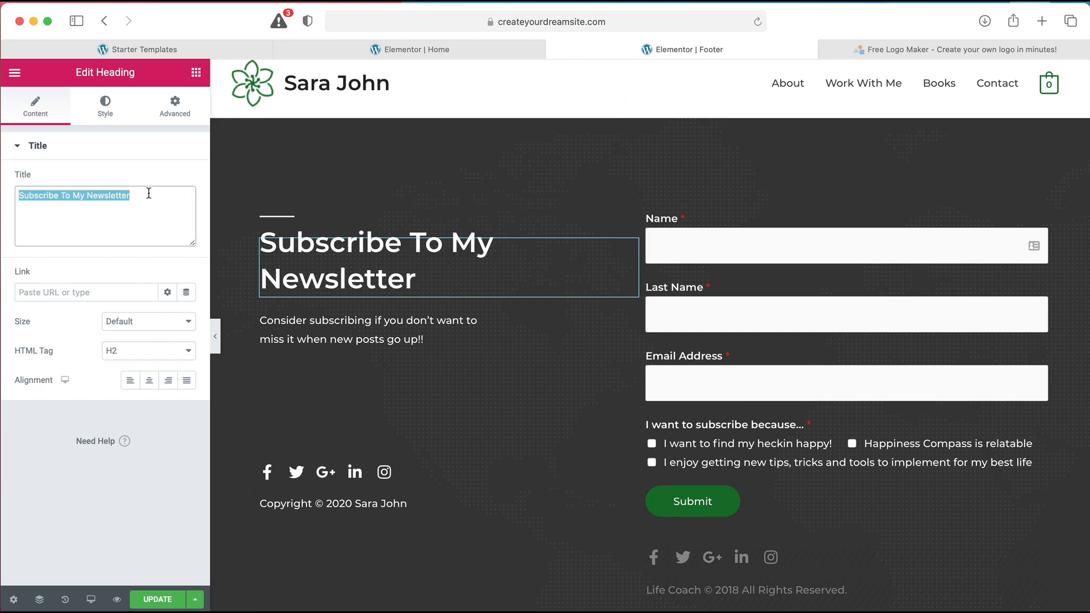
pyautogui.write('I Build Websites To Grow Your Business')
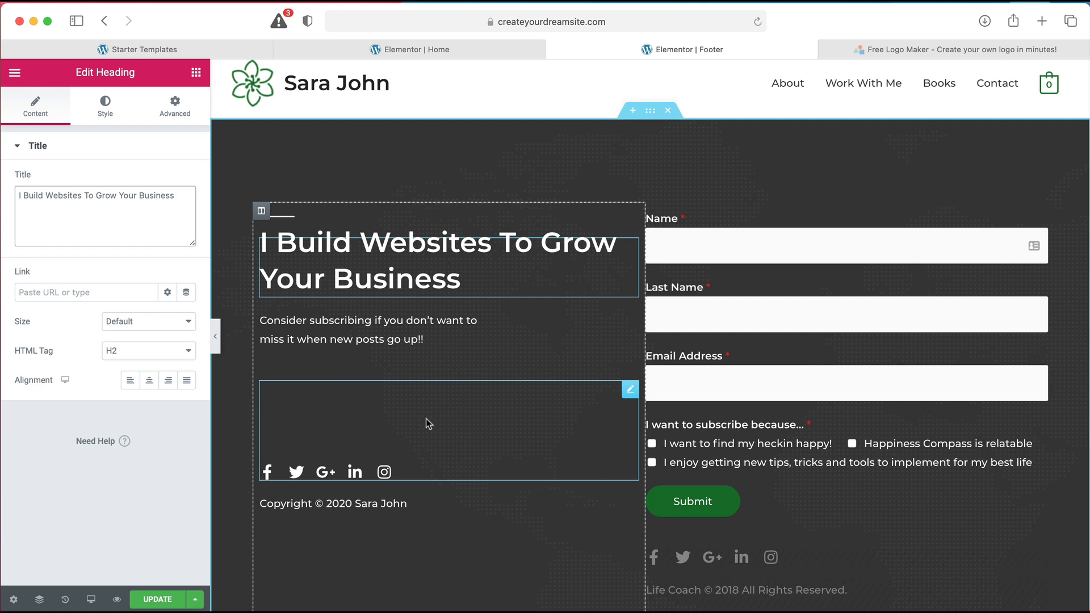
pyautogui.click(405, 476)
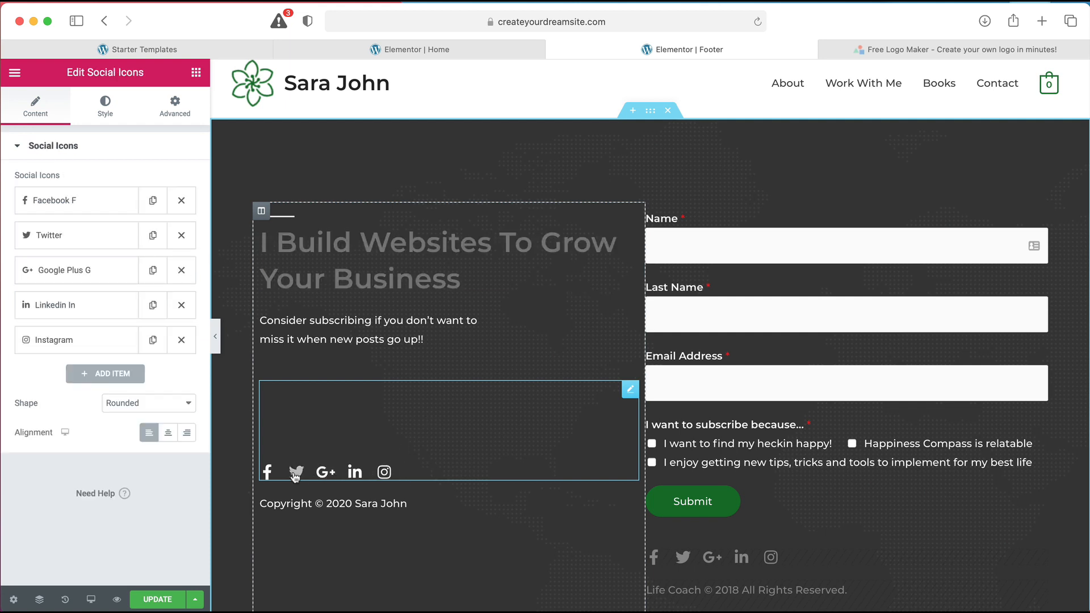
# Delete the Twitter item from the footer's social icons, keeping the Facebook icon unchanged
pyautogui.click(63, 205)
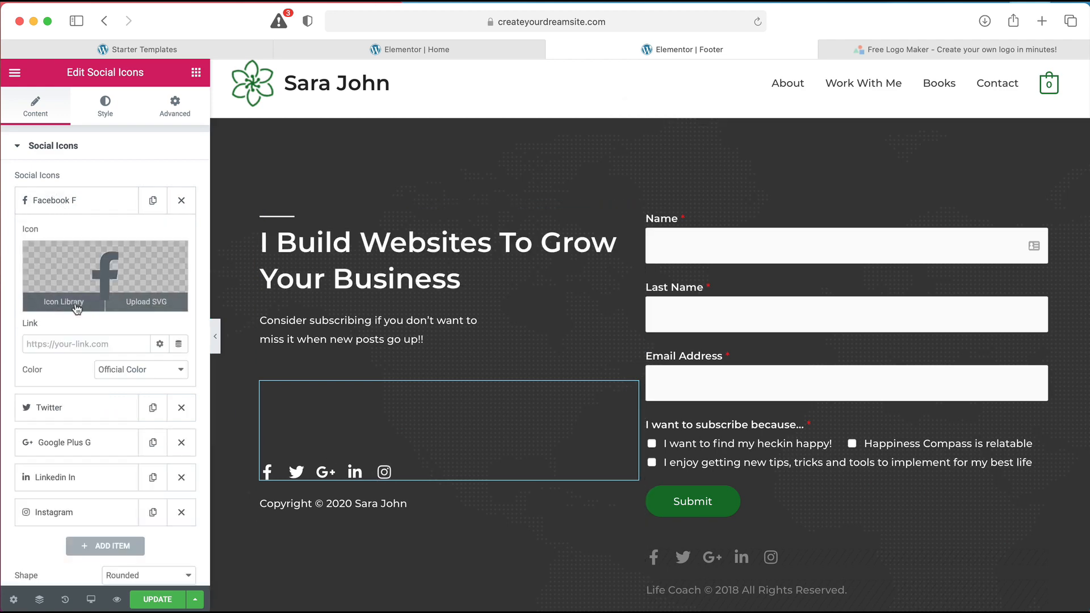
pyautogui.click(63, 301)
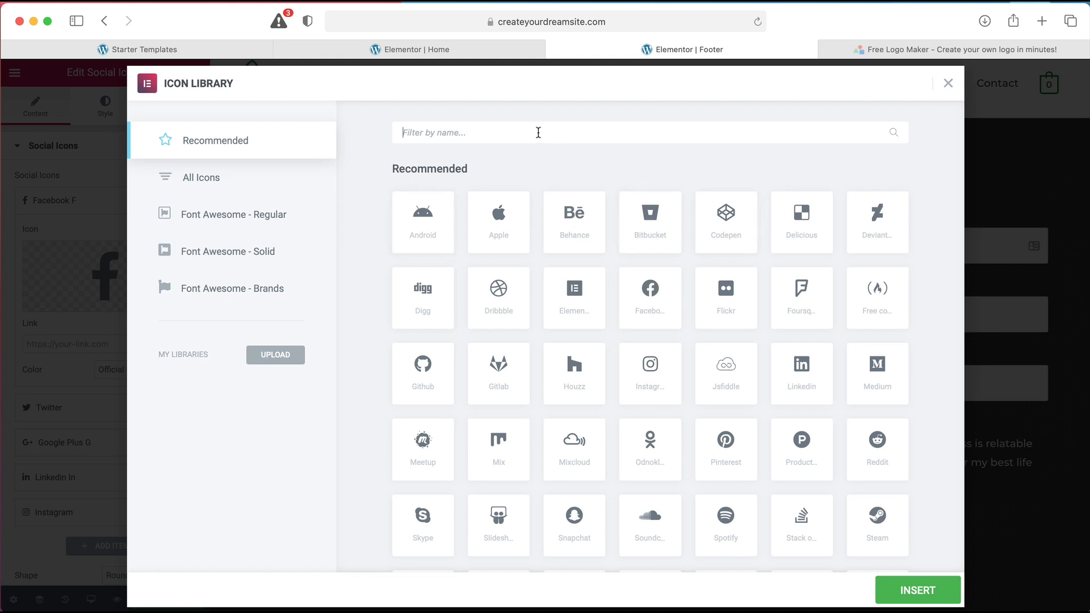
pyautogui.click(948, 83)
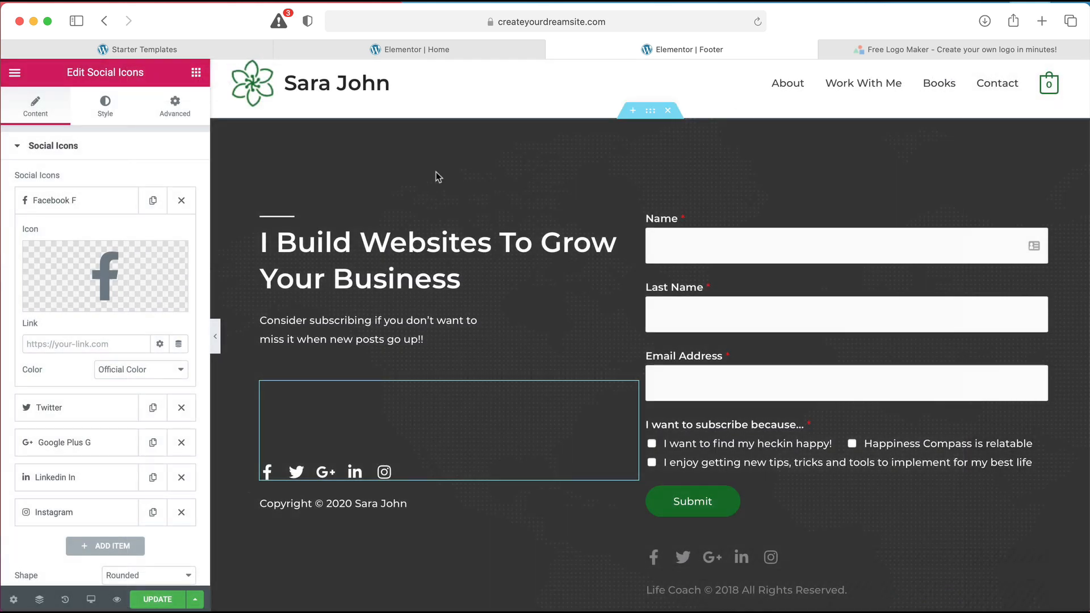
pyautogui.click(75, 342)
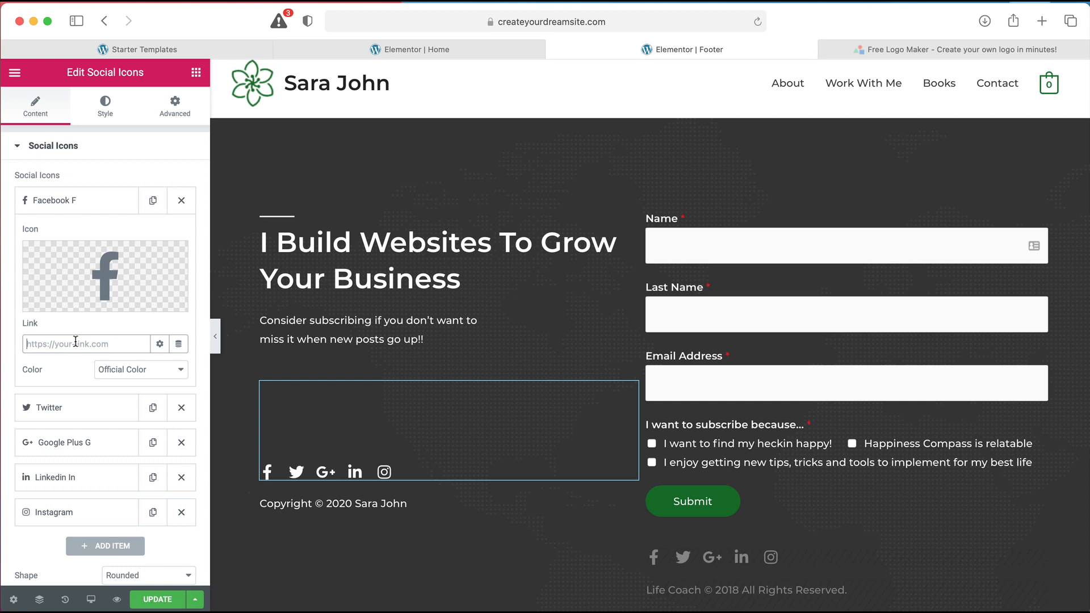
pyautogui.click(182, 408)
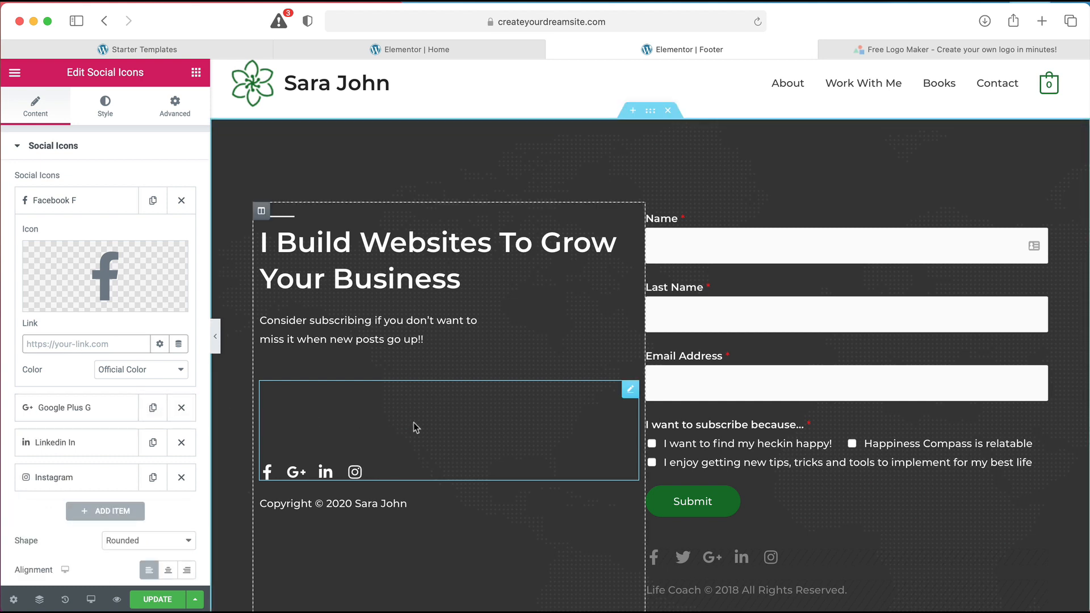
pyautogui.click(761, 587)
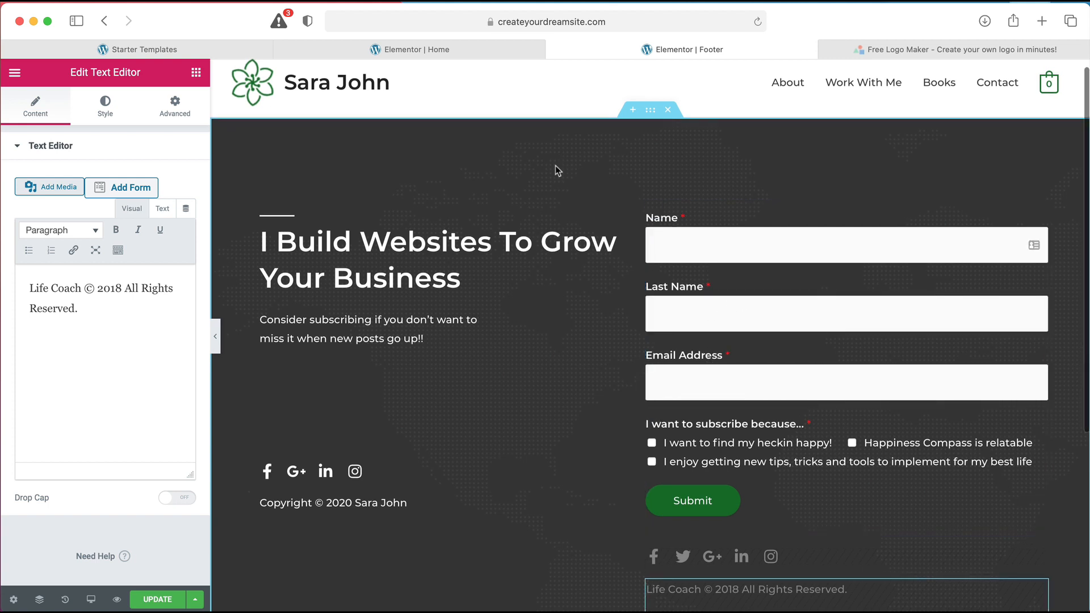
# Save the footer template with Update and exit to the WordPress dashboard
pyautogui.click(172, 599)
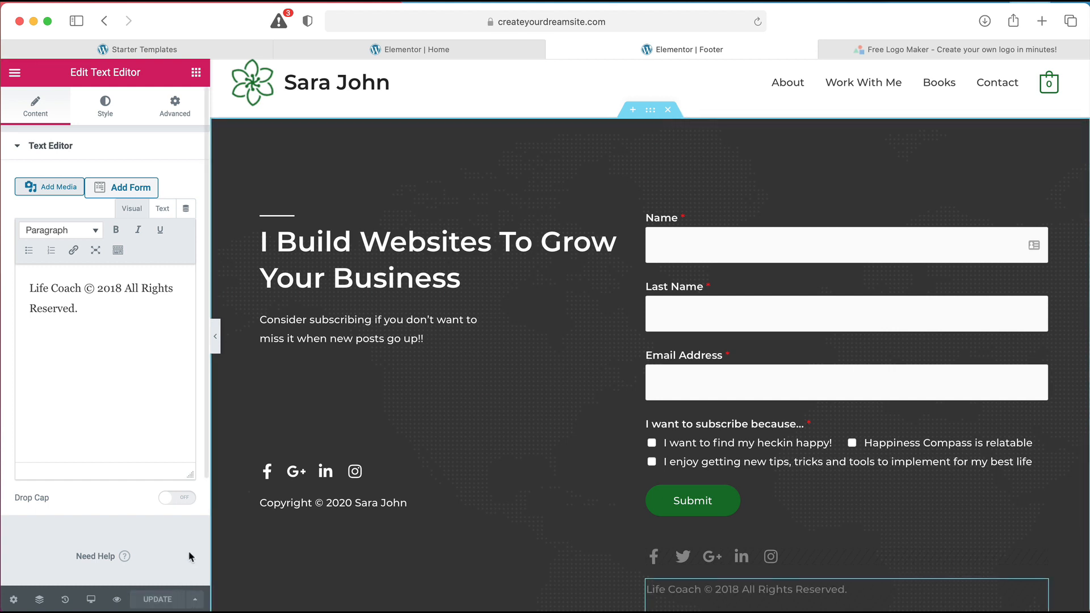
pyautogui.click(15, 72)
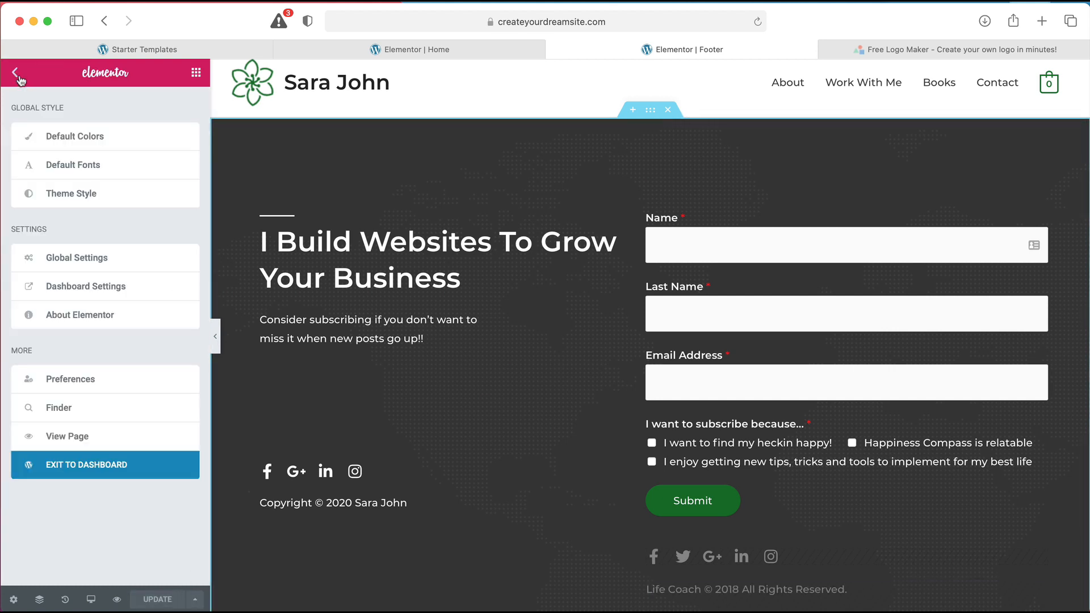
pyautogui.click(87, 469)
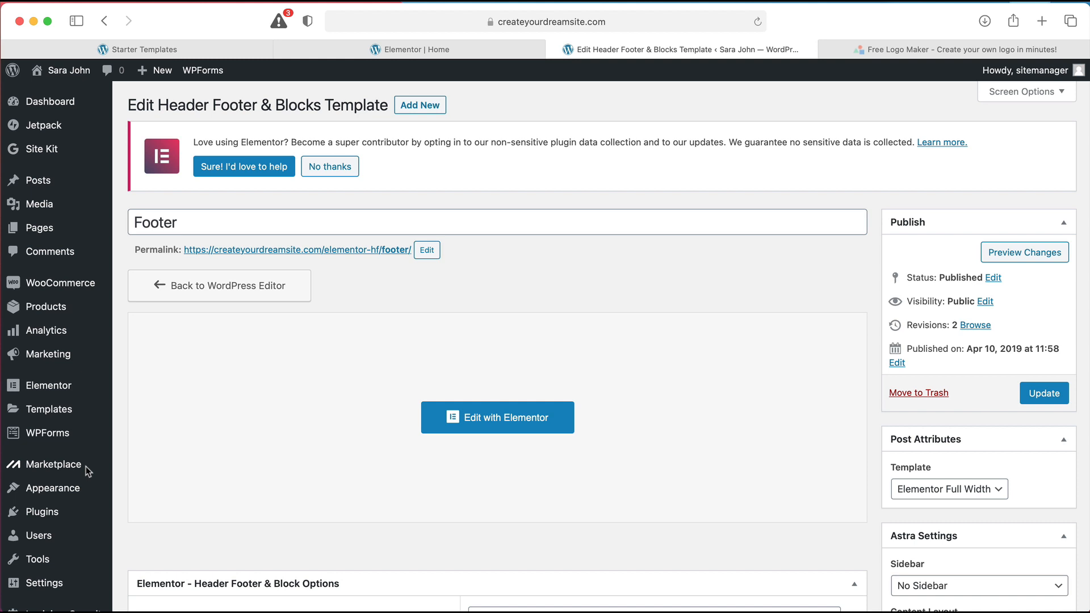
# Open the Footer Subscription Form in WPForms and dismiss the newsletter provider reminder
pyautogui.moveTo(84, 471)
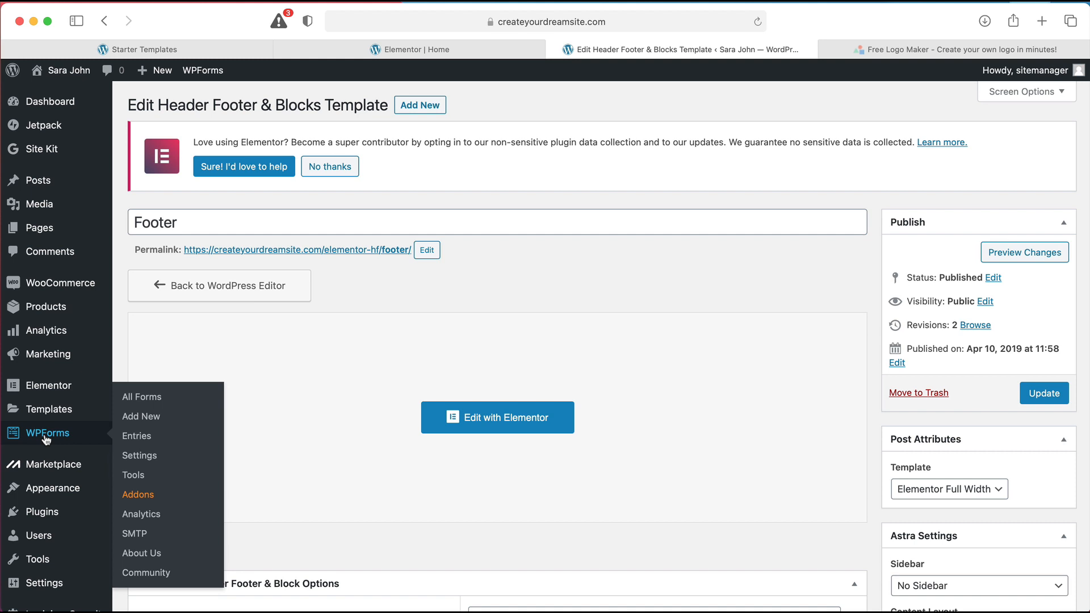
pyautogui.click(136, 398)
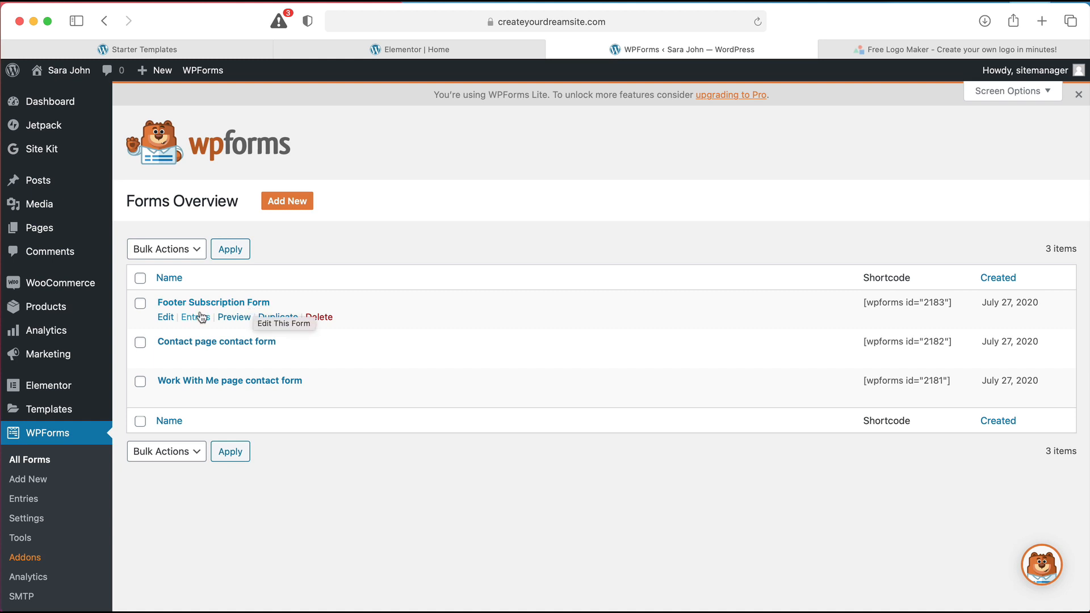
pyautogui.click(166, 318)
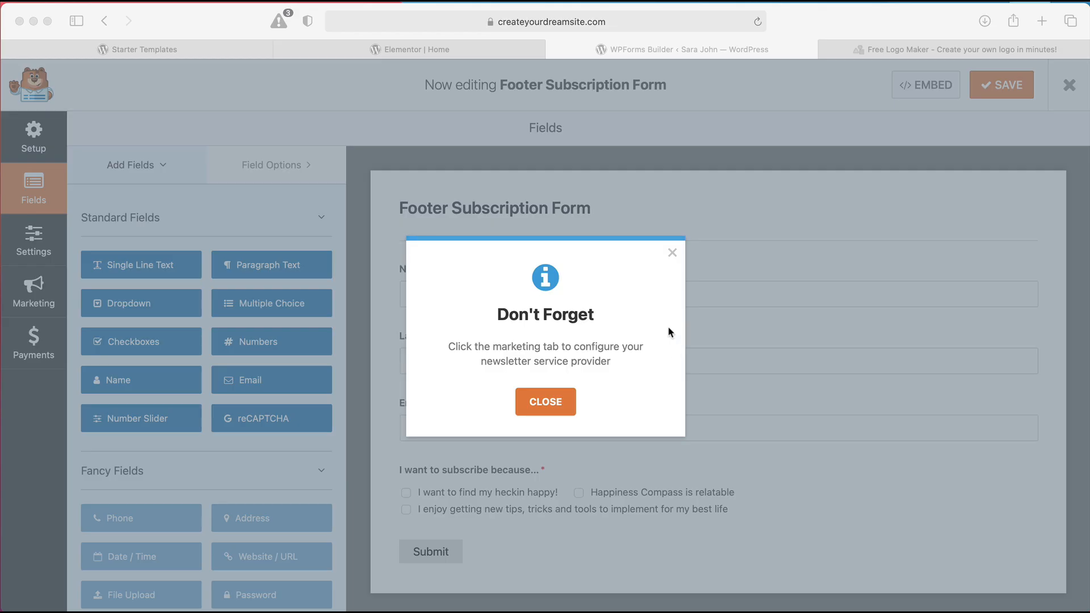
pyautogui.click(672, 255)
pyautogui.click(671, 255)
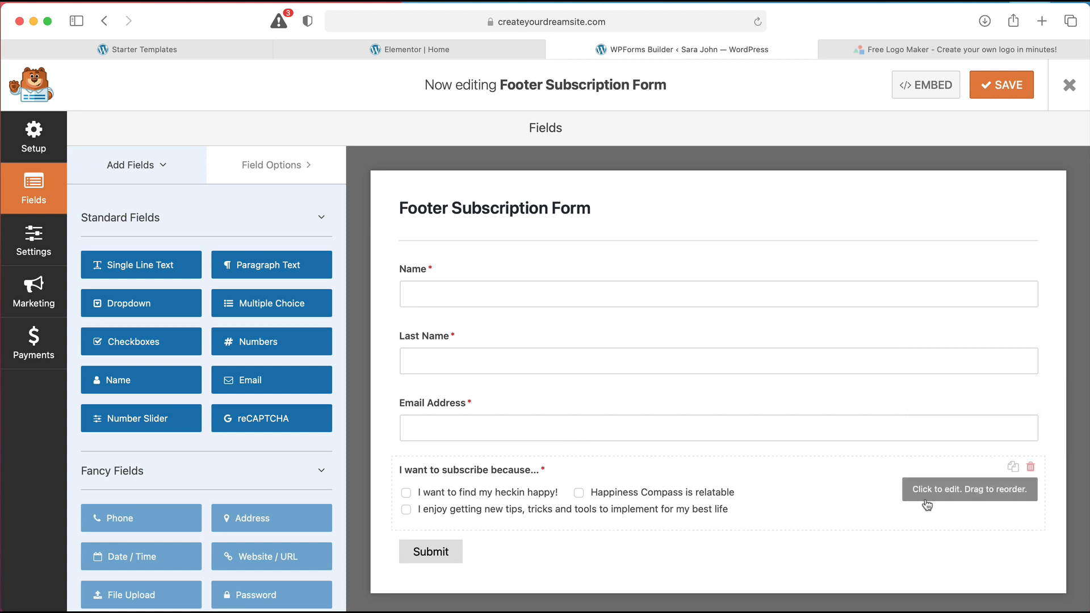
# Delete the subscribe checkbox and Last Name fields, then save the form
pyautogui.click(1030, 468)
pyautogui.click(515, 386)
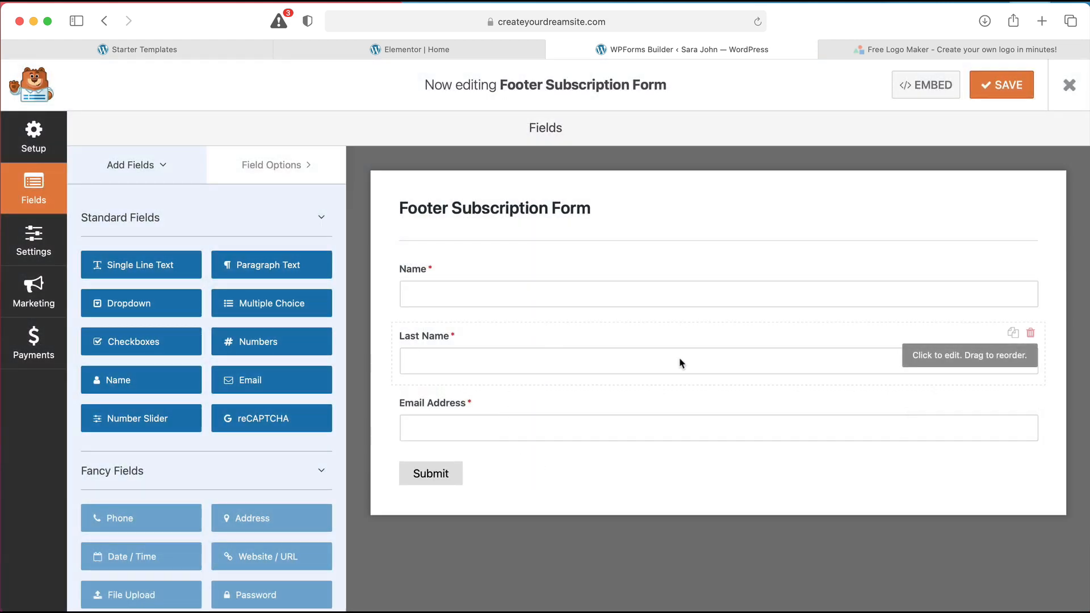
pyautogui.click(1030, 332)
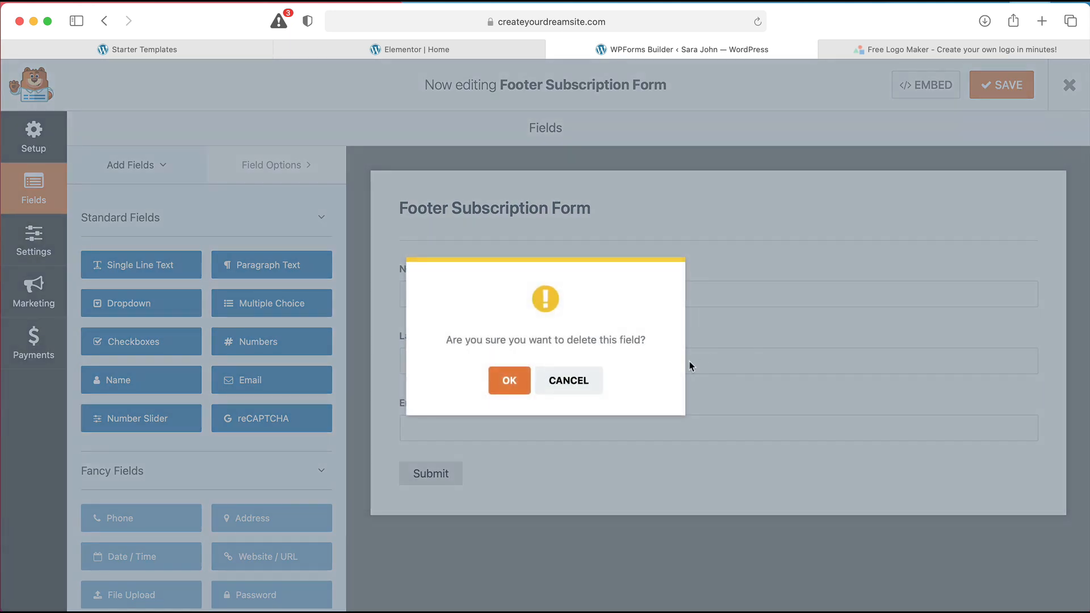
pyautogui.click(502, 389)
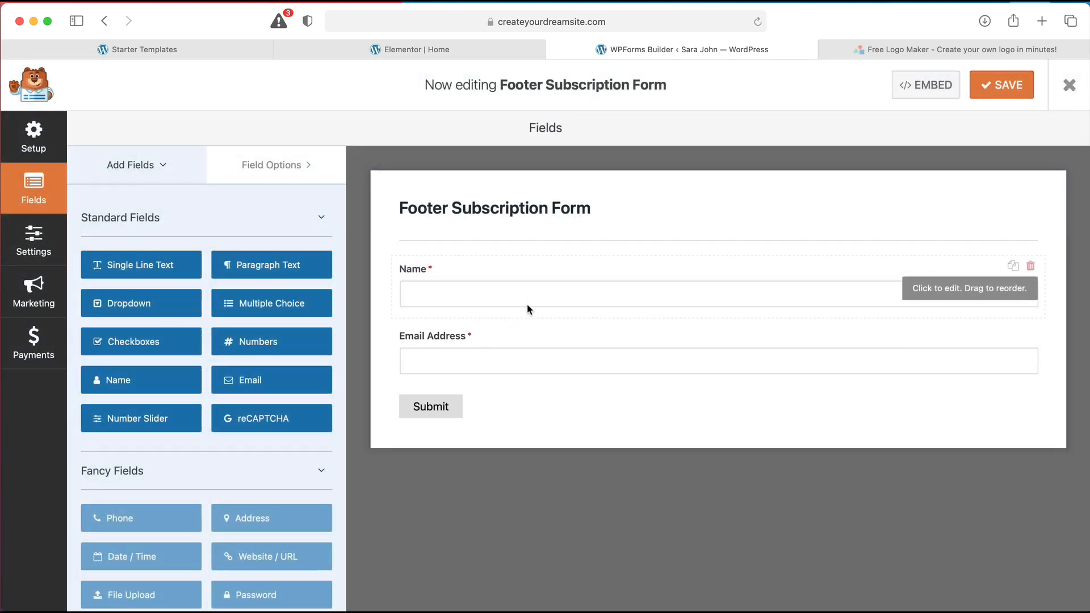
pyautogui.click(997, 97)
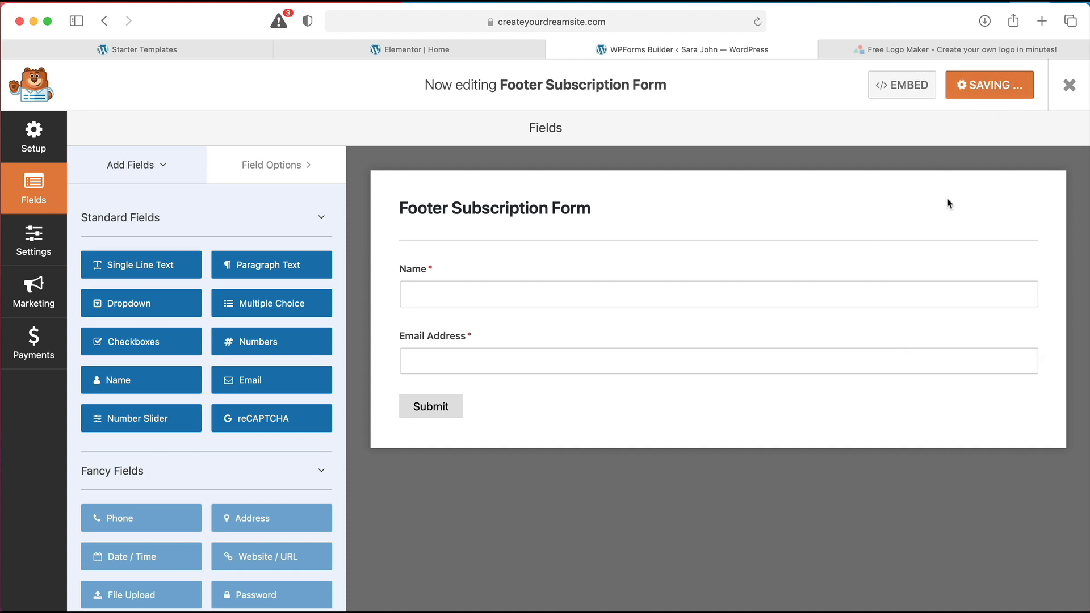
# Check the form's embed shortcode (id 2183), save again, and return to the Elementor Home tab
pyautogui.click(929, 96)
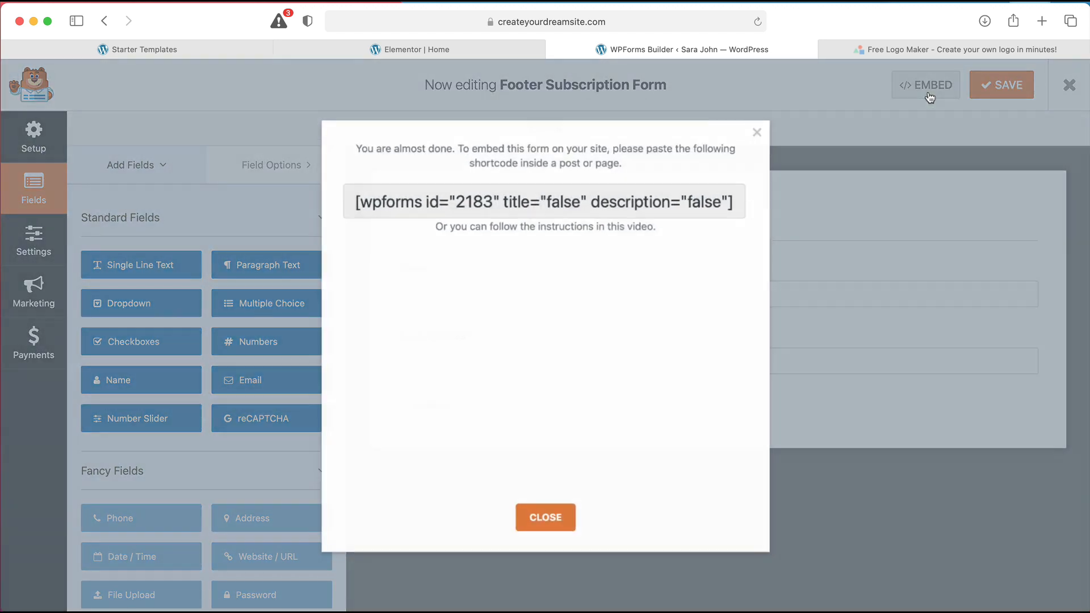
pyautogui.click(577, 205)
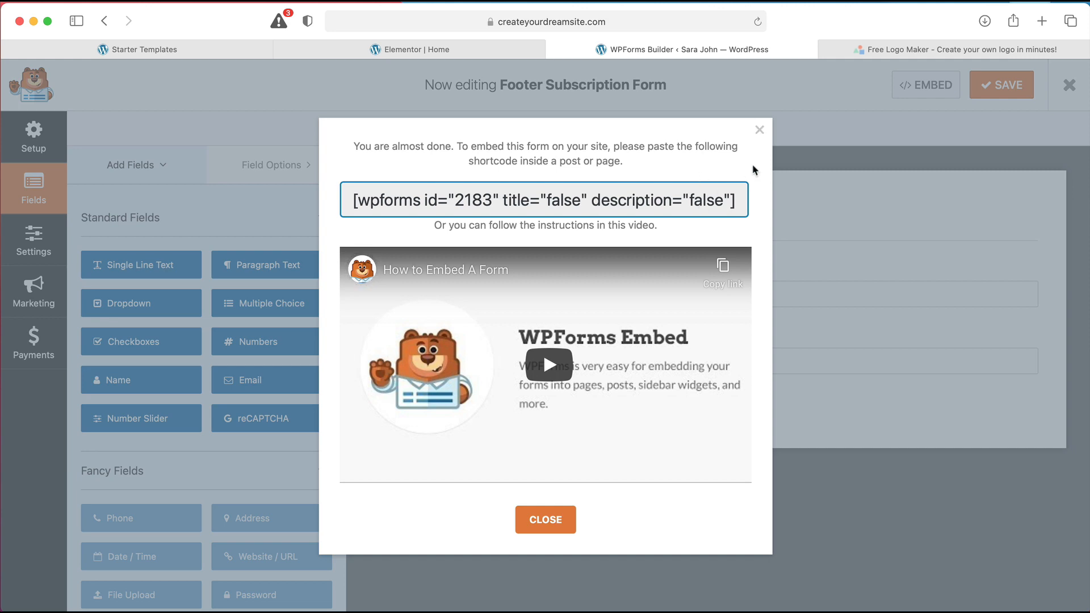
pyautogui.click(759, 131)
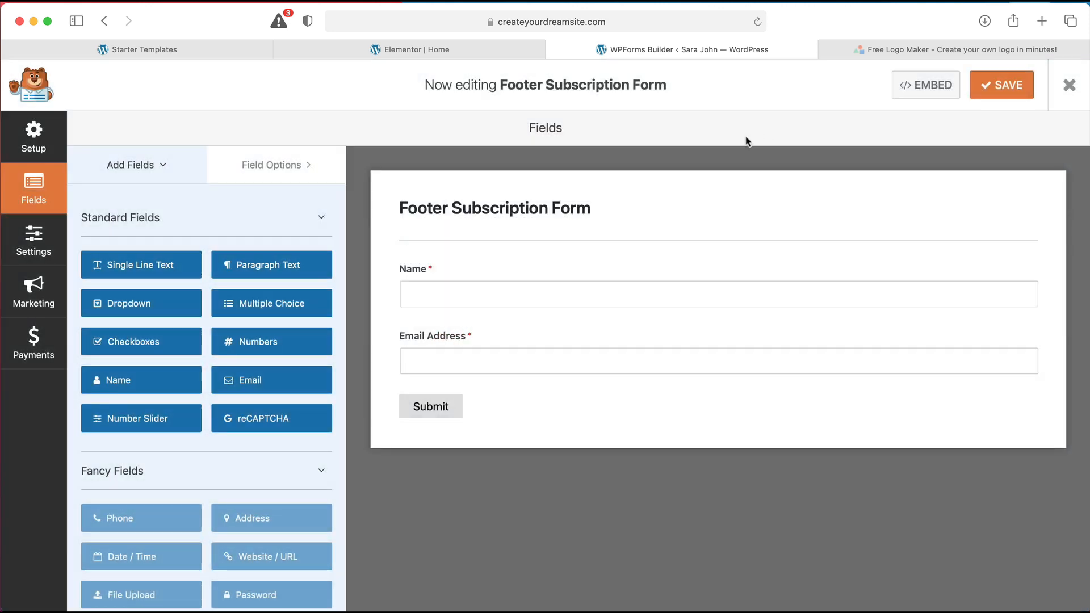
pyautogui.click(1001, 85)
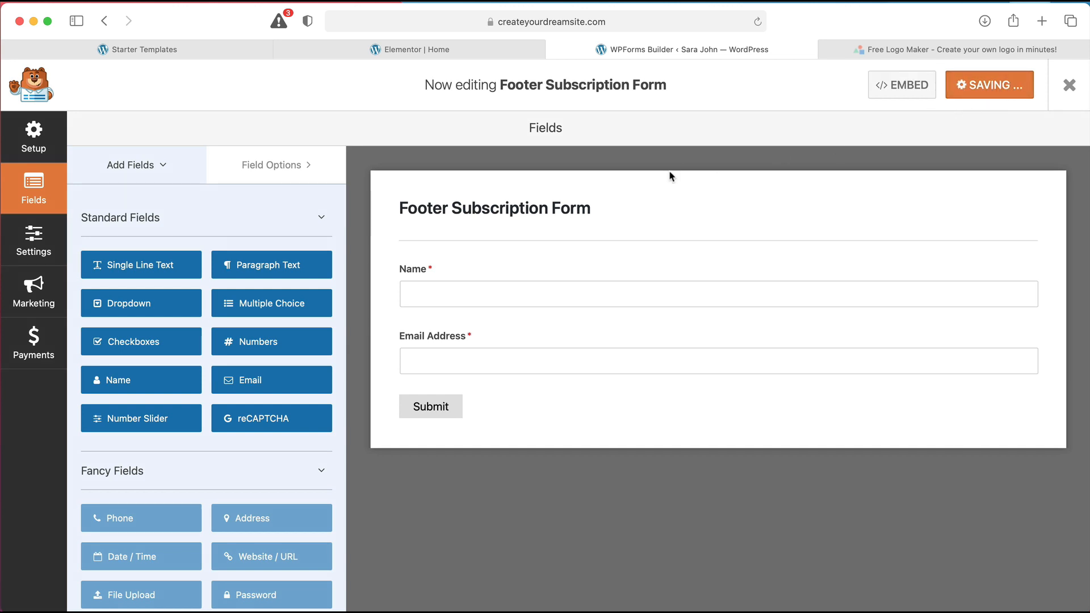
pyautogui.click(499, 52)
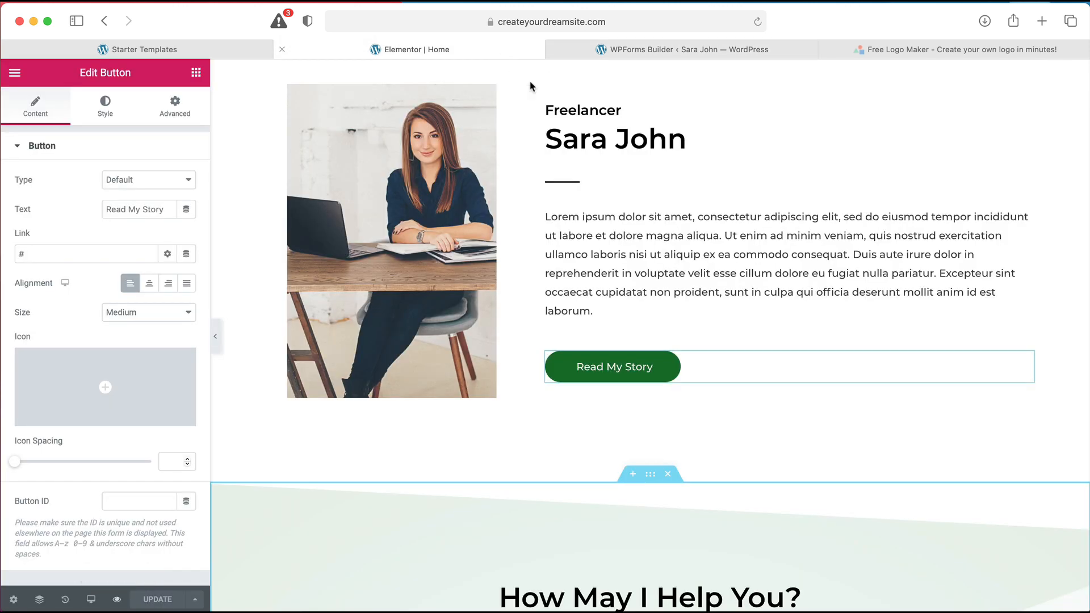
# Reload the Home editor to confirm the Name/Email-only footer form, then exit to the dashboard
pyautogui.click(757, 22)
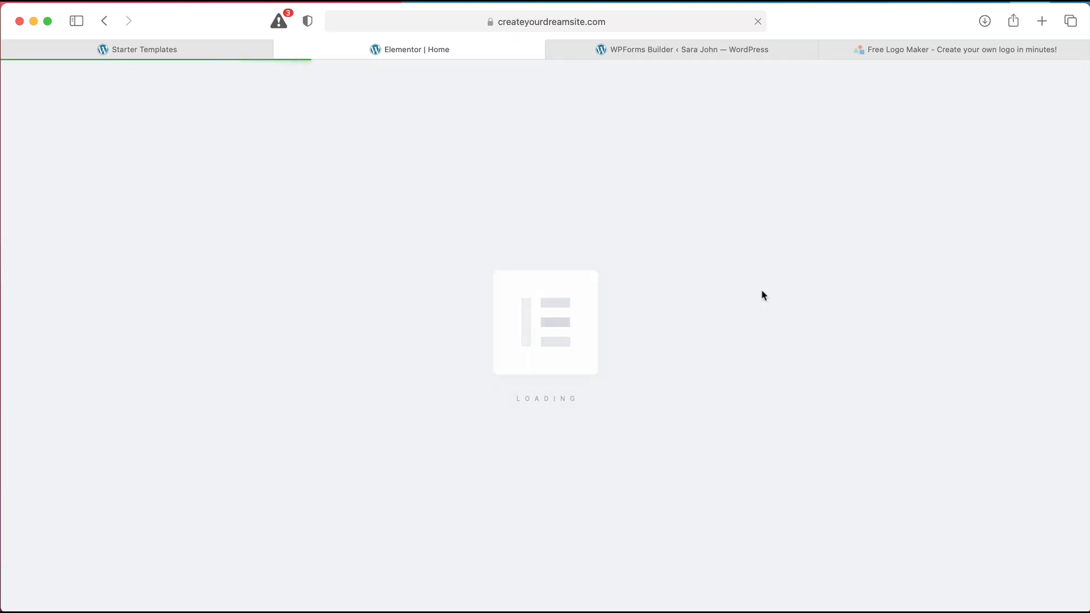
pyautogui.scroll(-20, 615, 228)
pyautogui.scroll(-10, 617, 231)
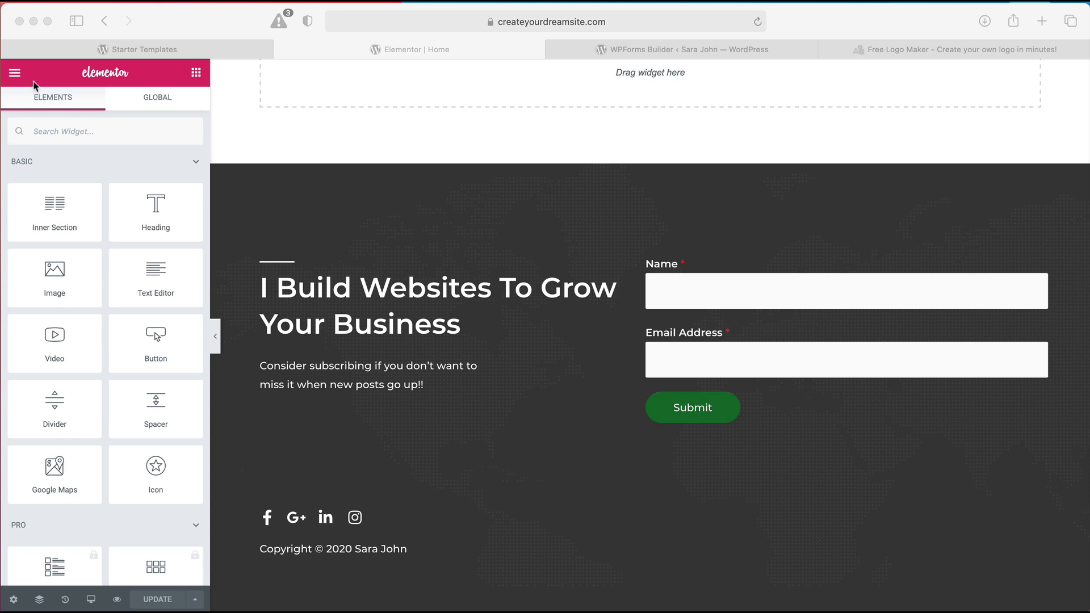
pyautogui.click(15, 73)
pyautogui.click(15, 72)
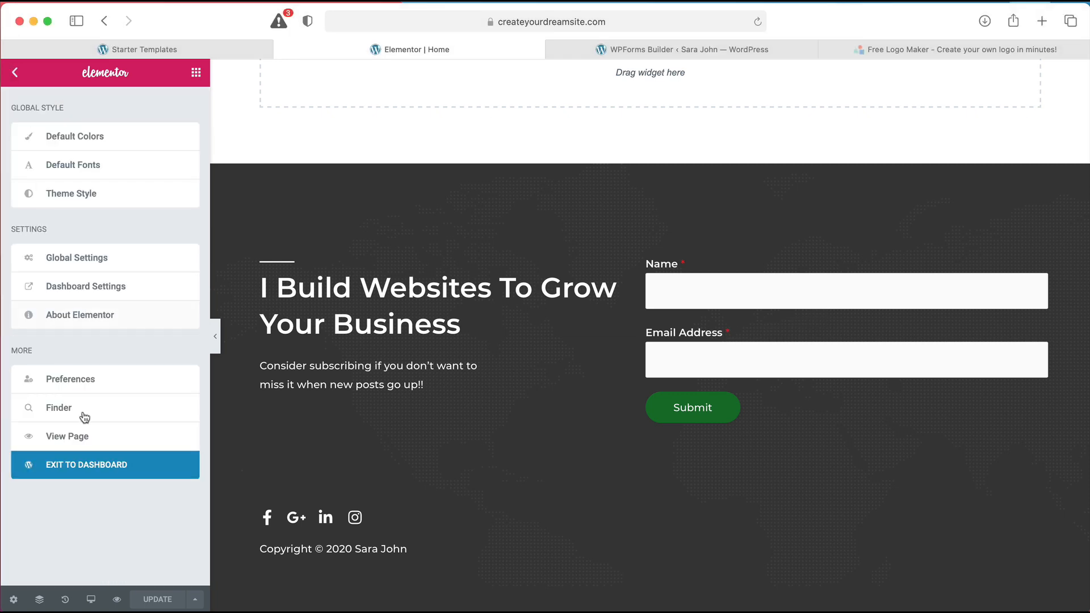
pyautogui.click(97, 476)
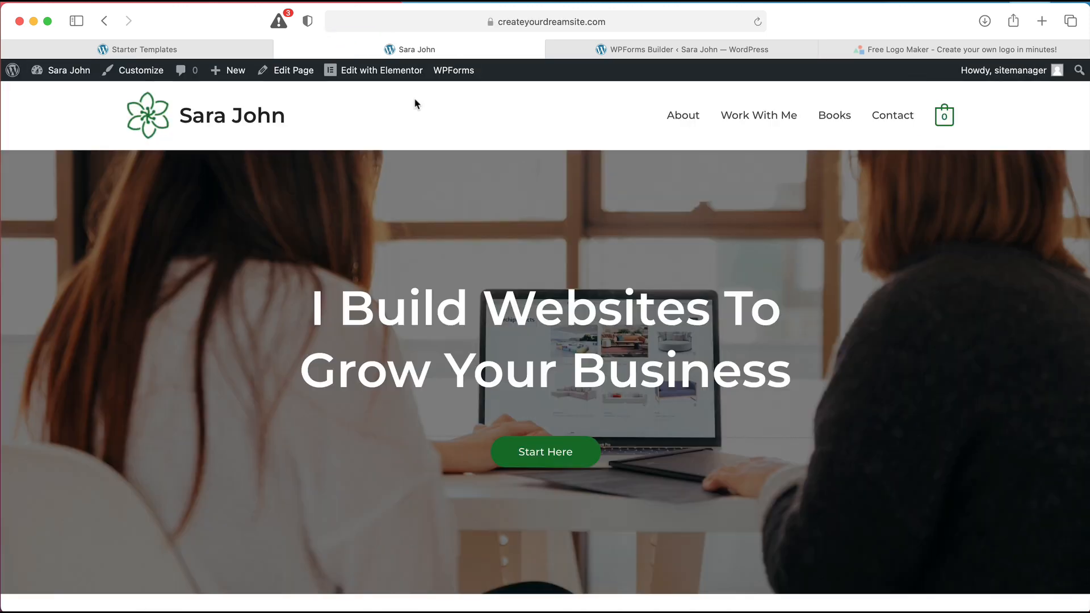
# Inspect the Footer template's WPForms shortcode (id 2183), then exit Elementor to the dashboard
pyautogui.moveTo(400, 79)
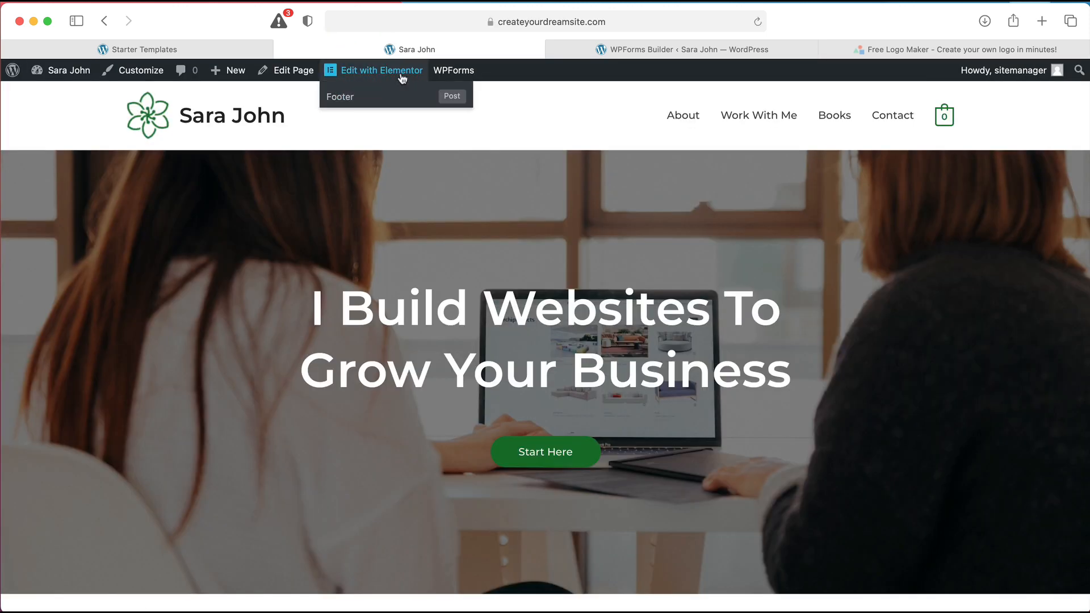
pyautogui.click(355, 100)
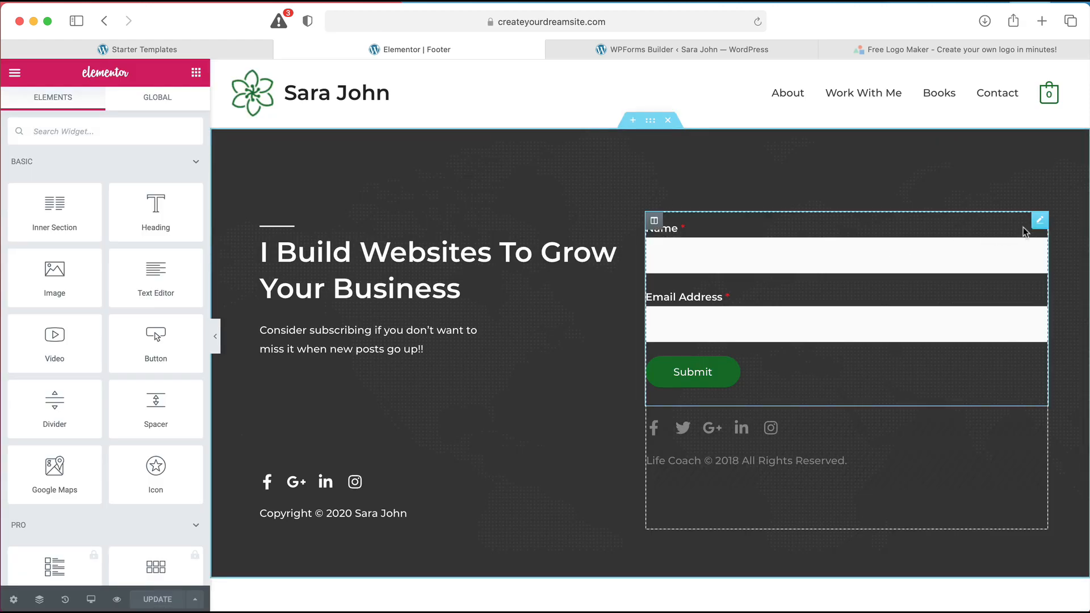
pyautogui.click(1038, 221)
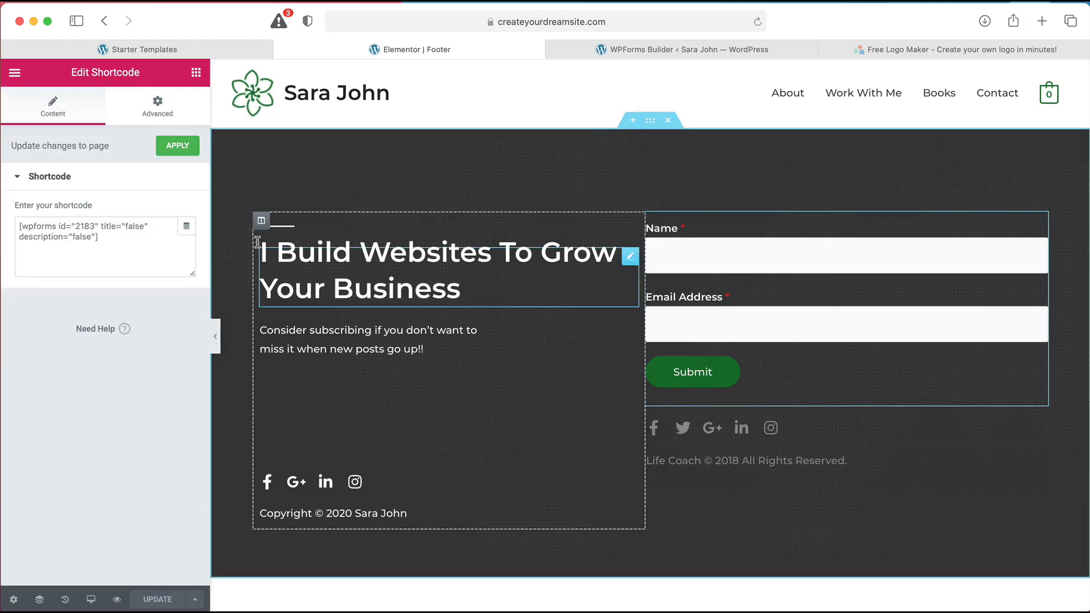
pyautogui.click(153, 238)
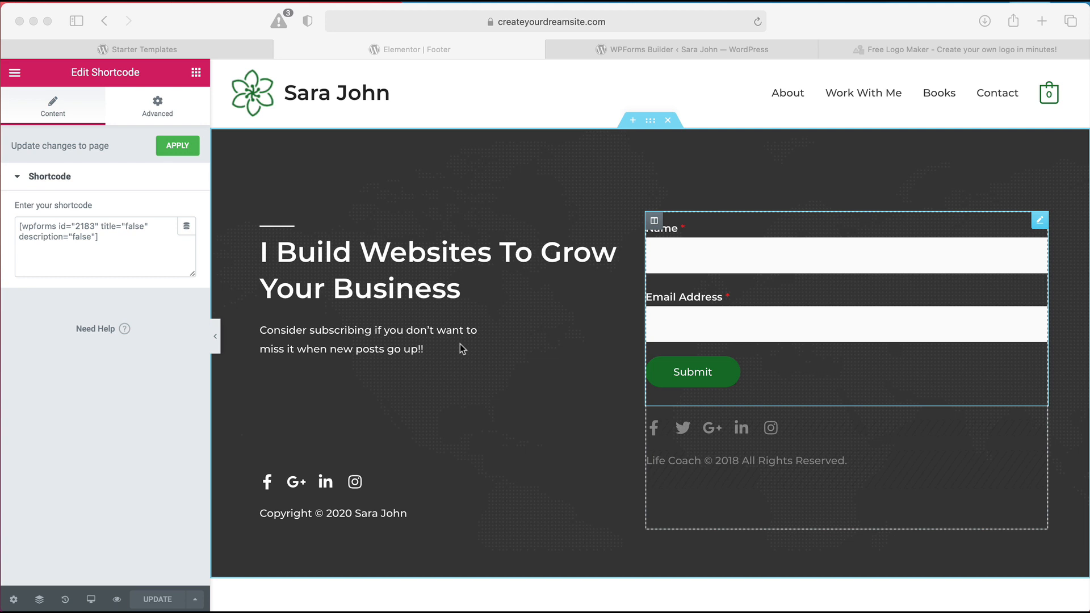
pyautogui.click(15, 73)
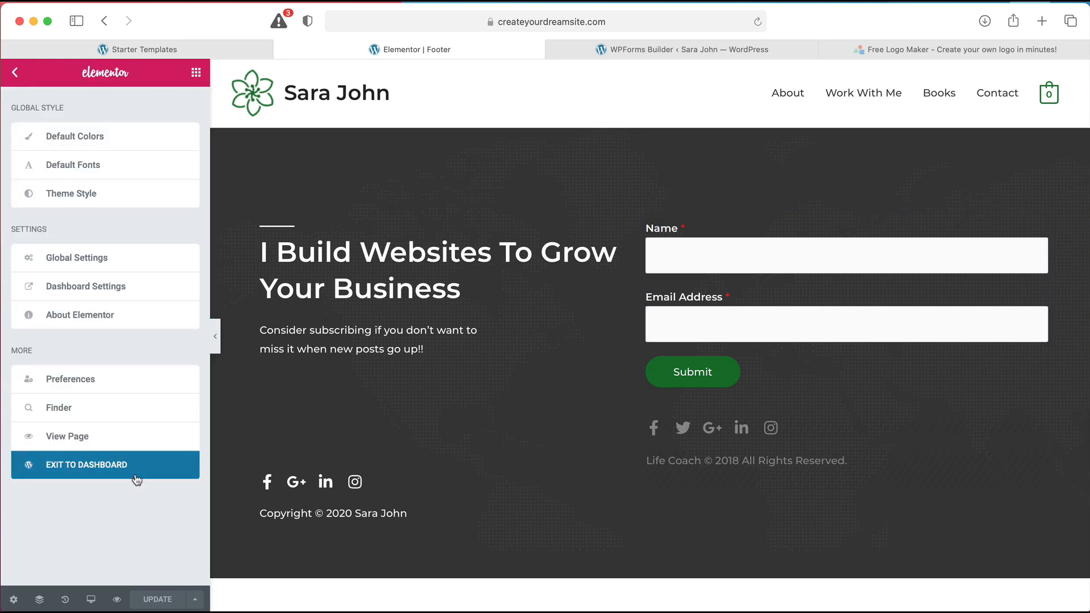
pyautogui.click(137, 479)
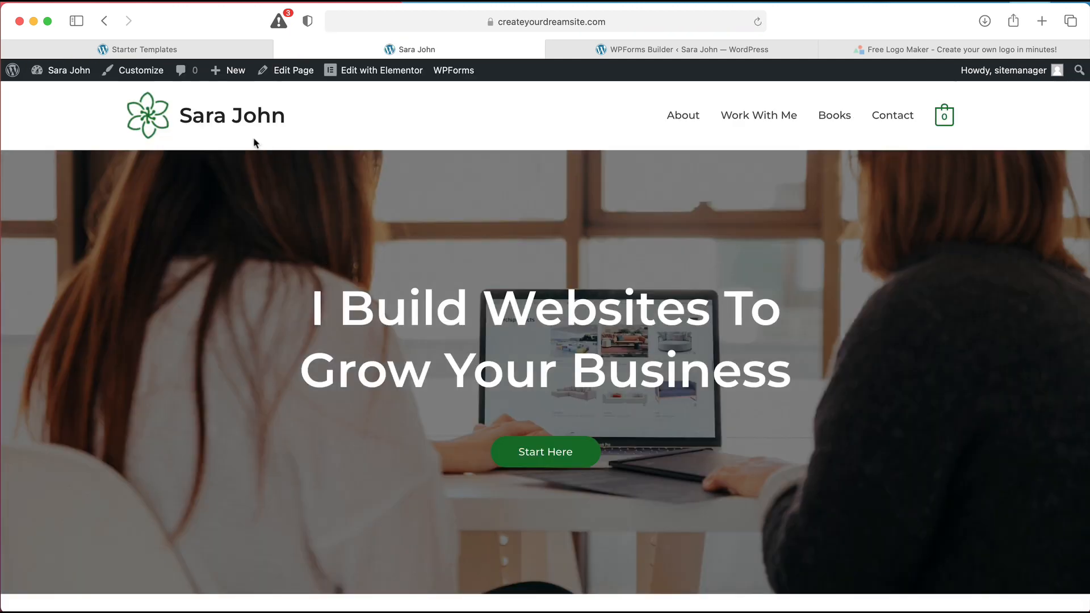
# Add a new page named 'Product' from the admin bar and launch it in Elementor
pyautogui.moveTo(236, 85)
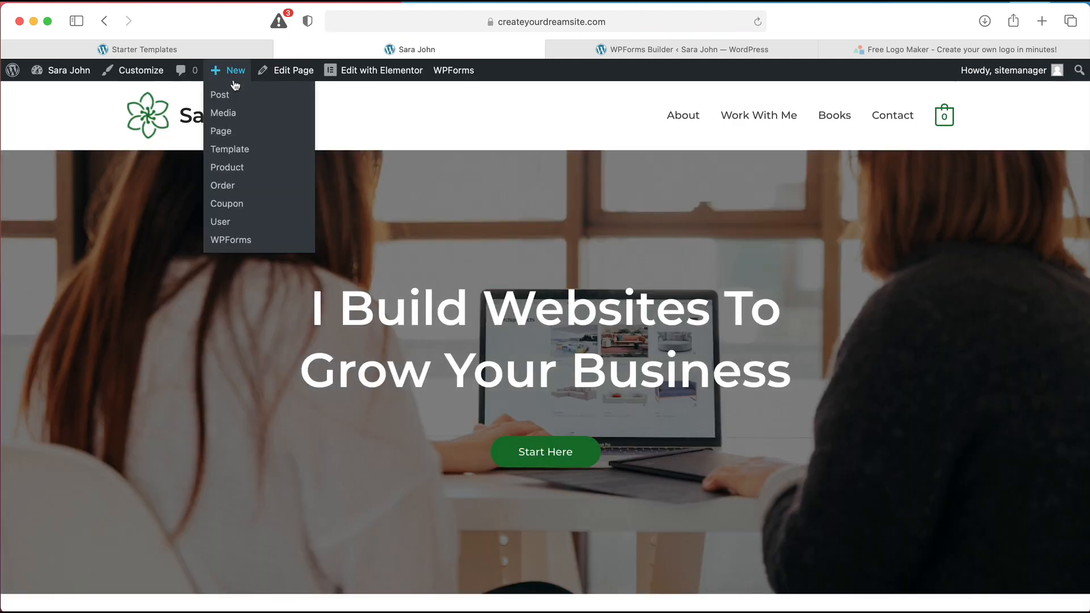
pyautogui.click(223, 132)
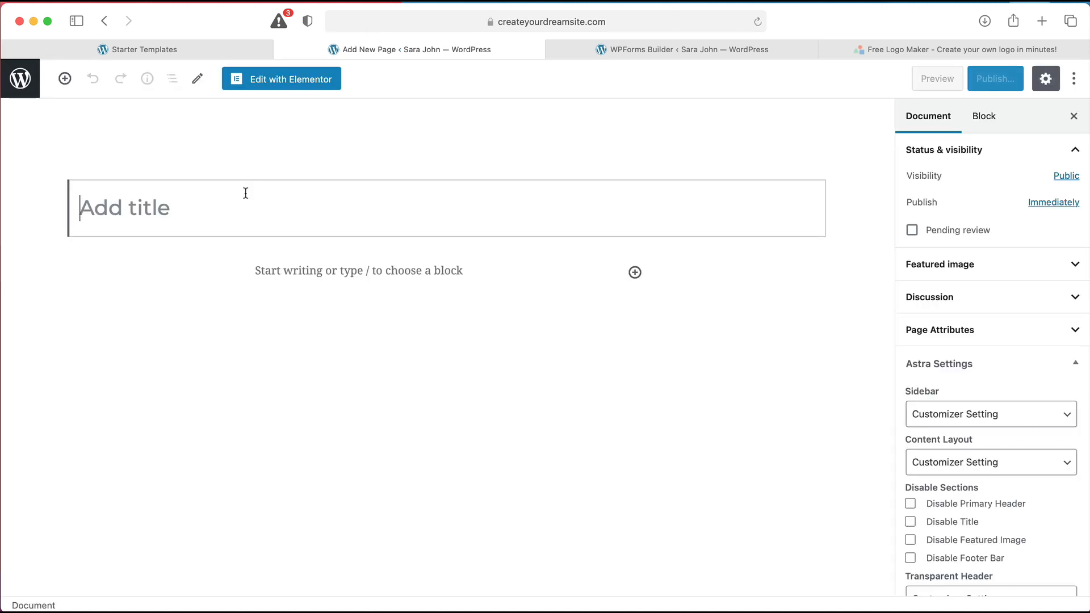
pyautogui.write('Prod')
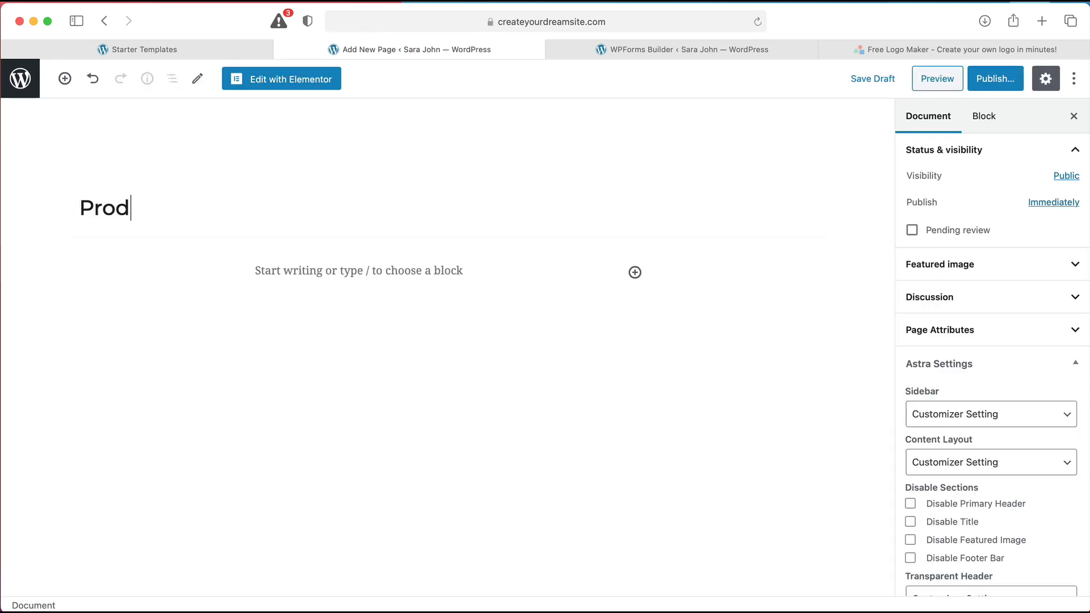
pyautogui.write('uct')
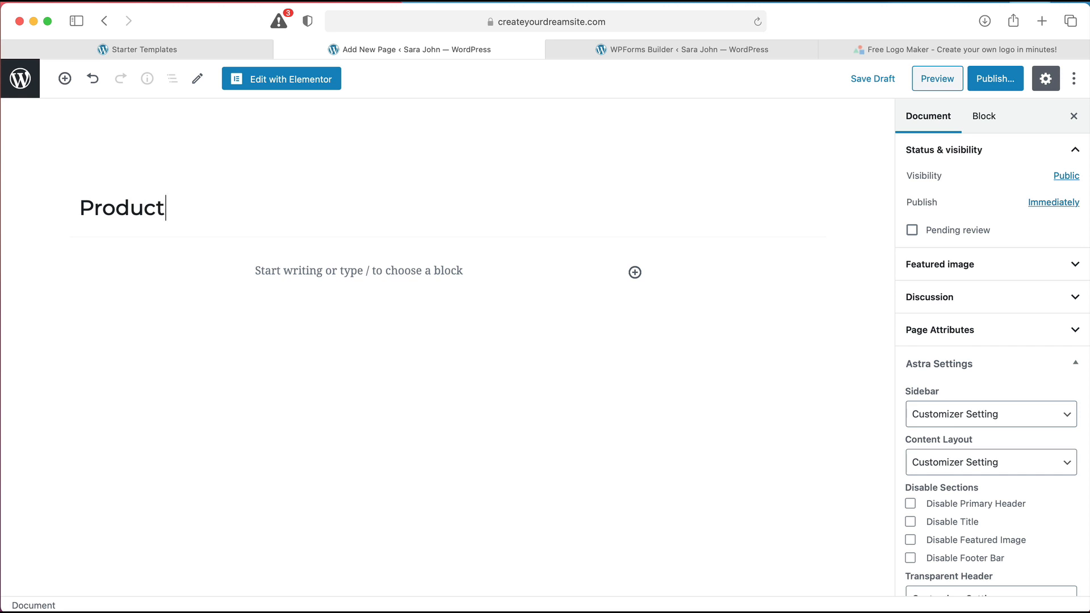
pyautogui.click(287, 82)
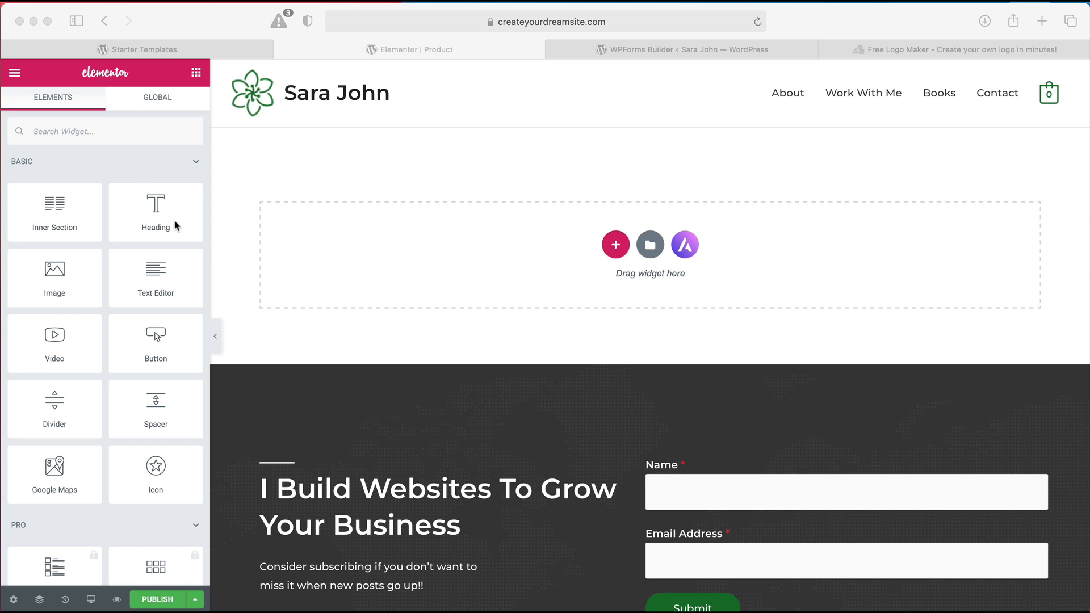
# Drop a Heading widget into the empty section and change its text to 'Start creating your page'
pyautogui.click(88, 221)
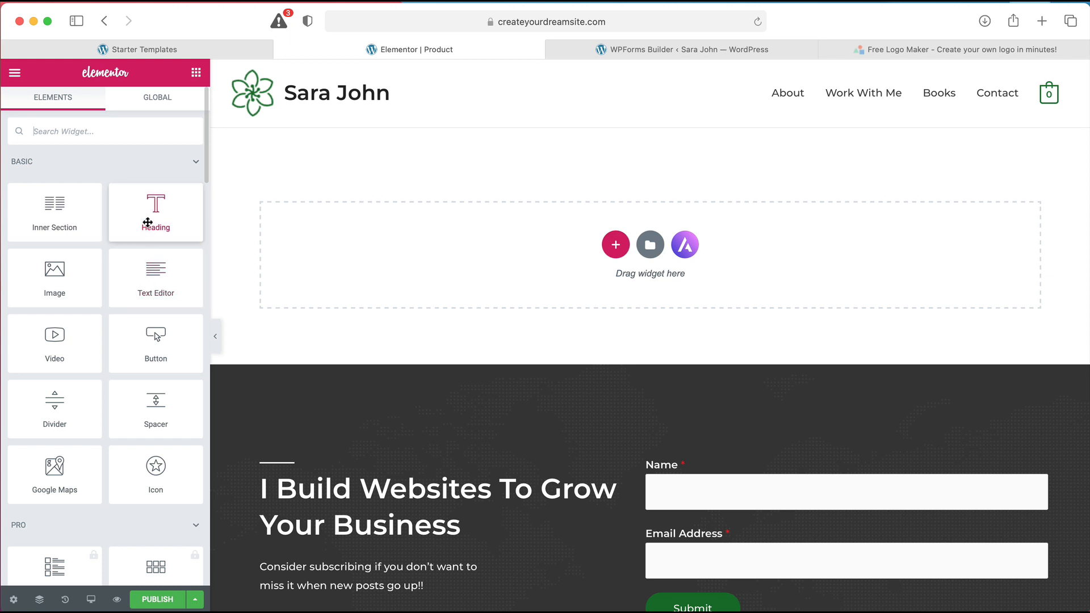
pyautogui.moveTo(147, 222); pyautogui.dragTo(418, 213)
pyautogui.doubleClick(417, 160)
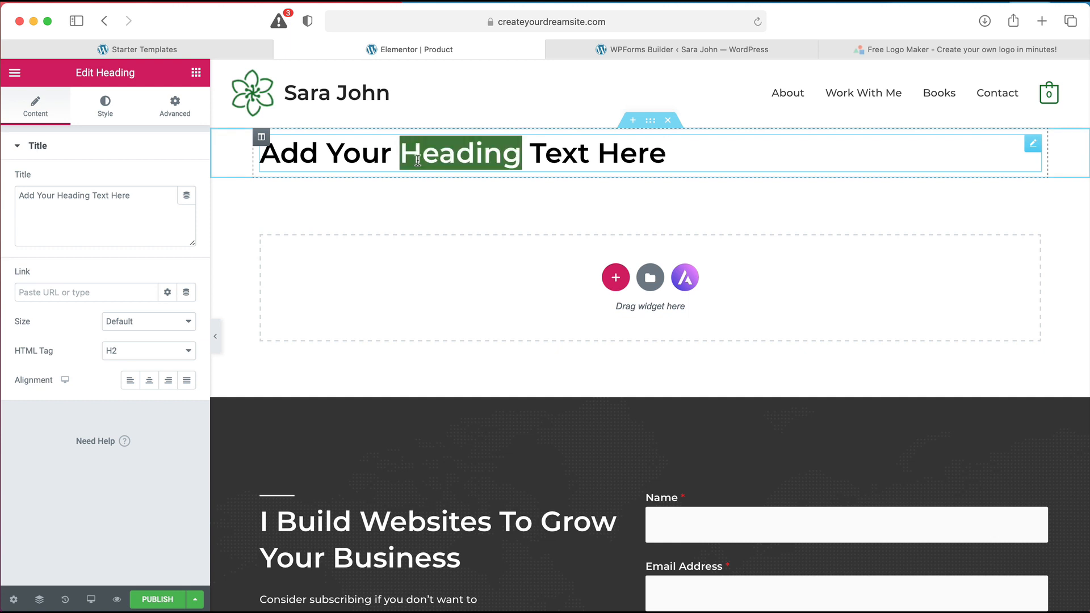
pyautogui.tripleClick(417, 160)
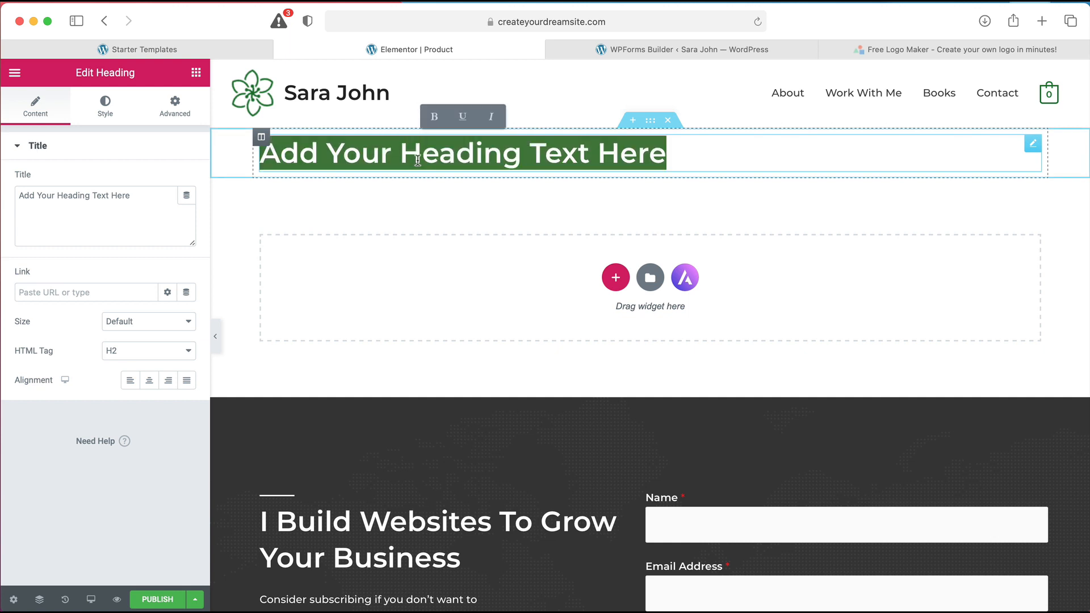
pyautogui.write('STart')
pyautogui.press('BackSpace')
pyautogui.press('BackSpace')
pyautogui.press('BackSpace')
pyautogui.press('BackSpace')
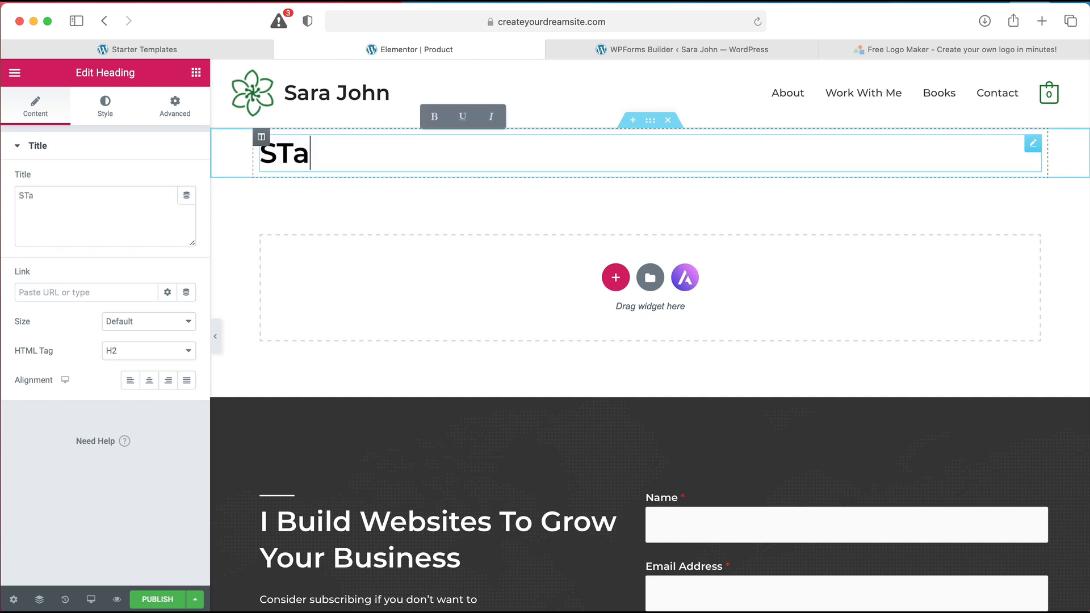
pyautogui.write('tart c')
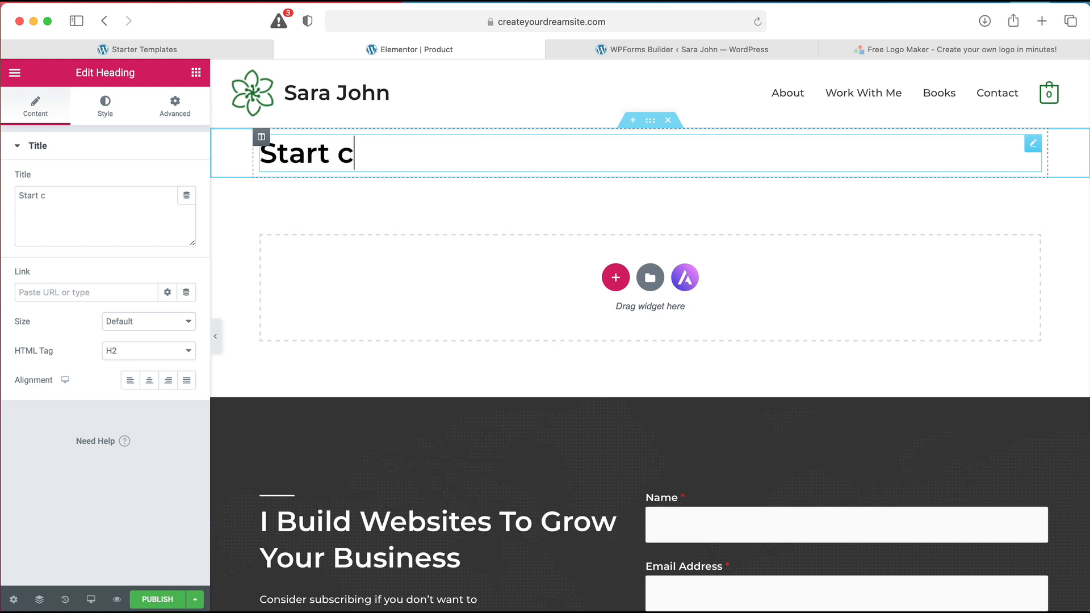
pyautogui.write('reating your page')
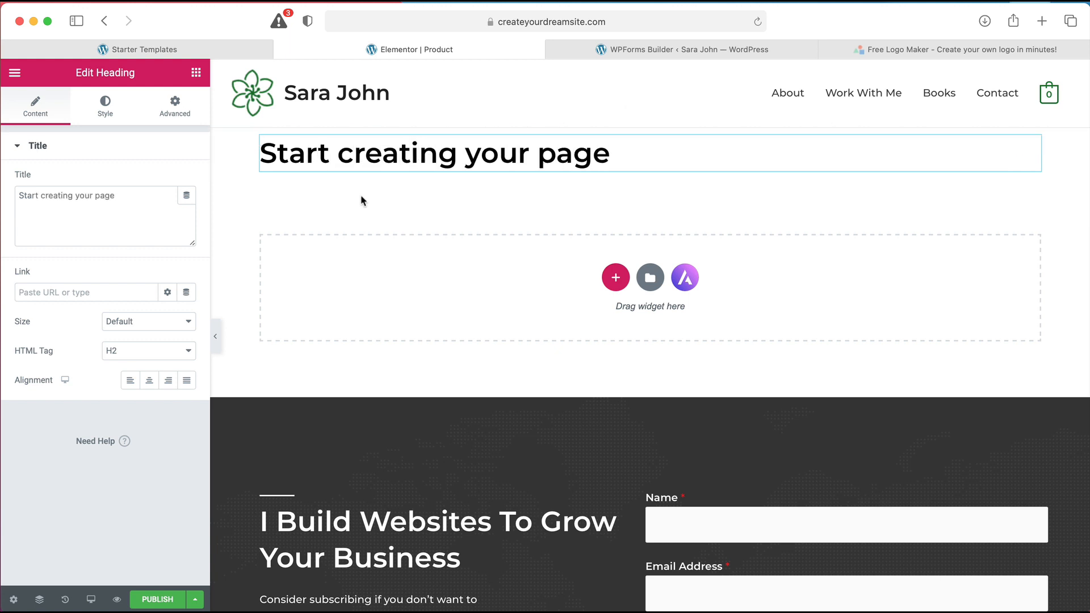
# Add an Image widget below the heading, then revert to 'Editing Started' in History
pyautogui.click(196, 72)
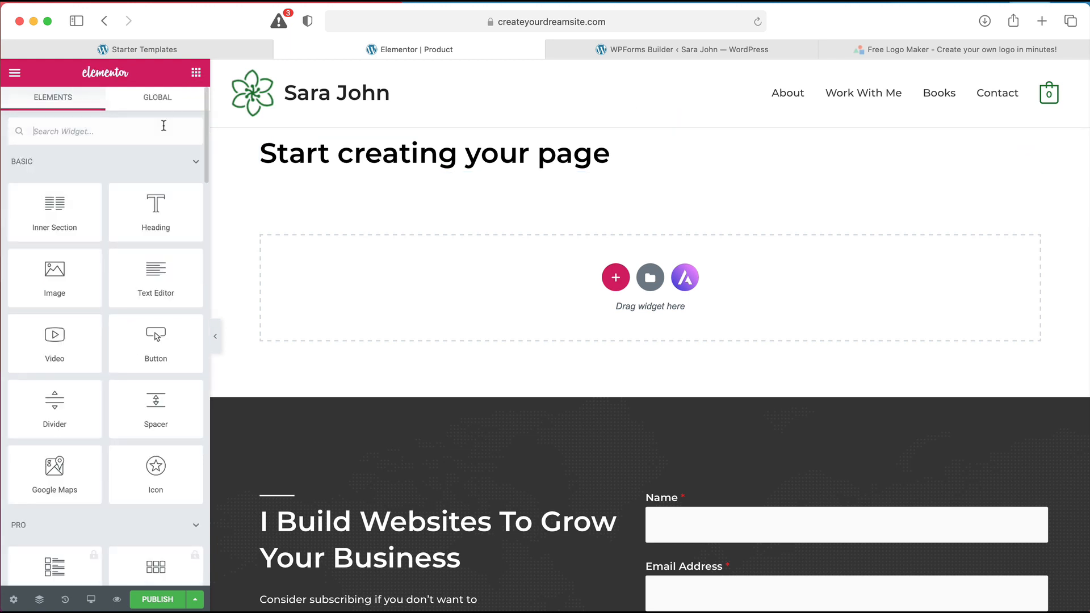
pyautogui.moveTo(97, 278); pyautogui.dragTo(396, 251)
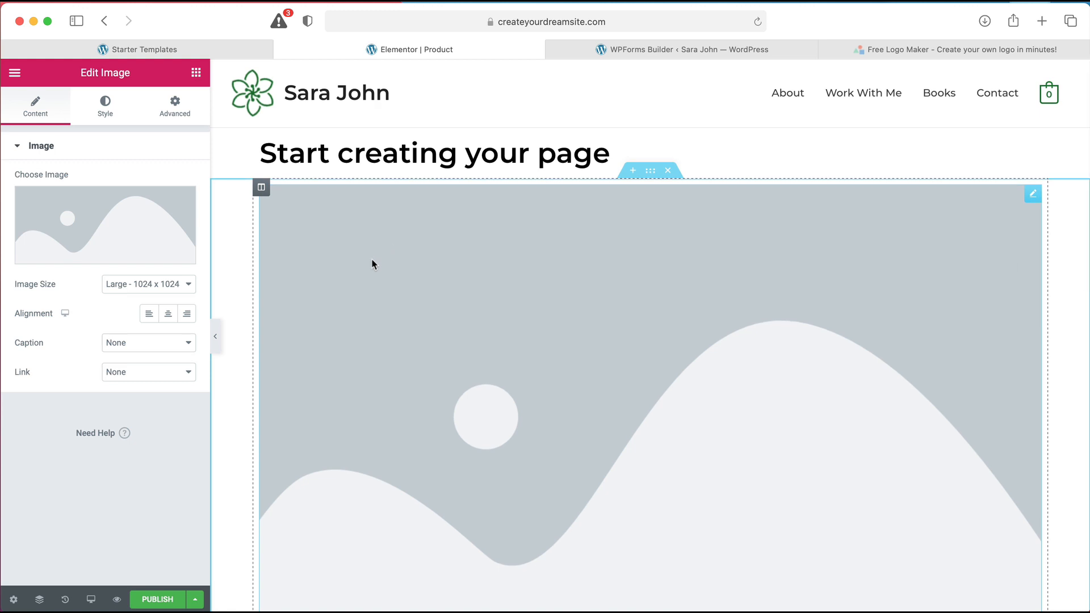
pyautogui.click(65, 600)
pyautogui.click(83, 245)
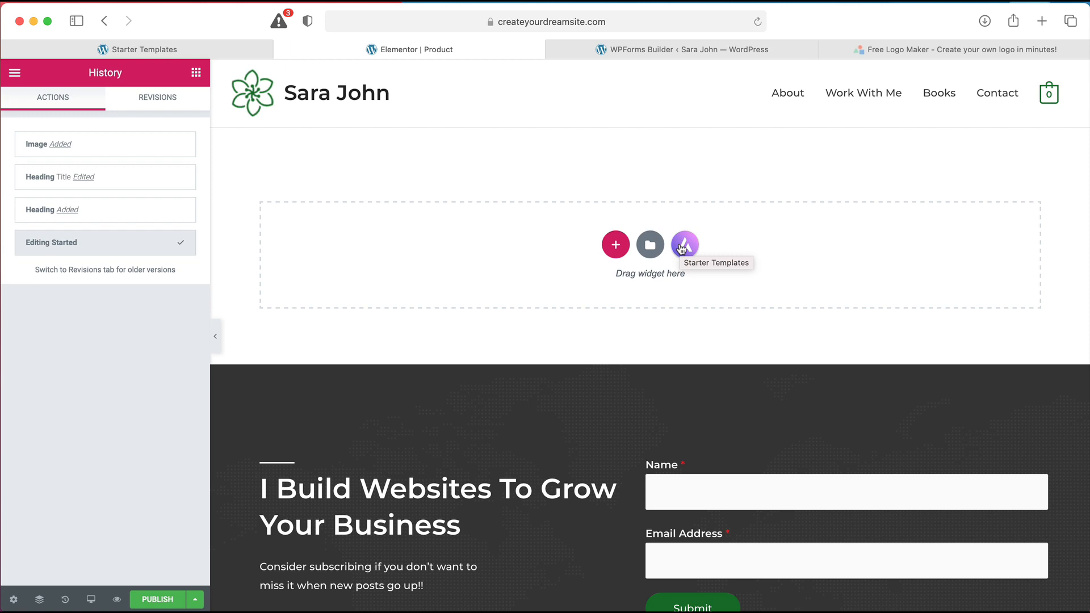
# Search the template library for 'product', preview Product – Clean, and try inserting it
pyautogui.click(650, 246)
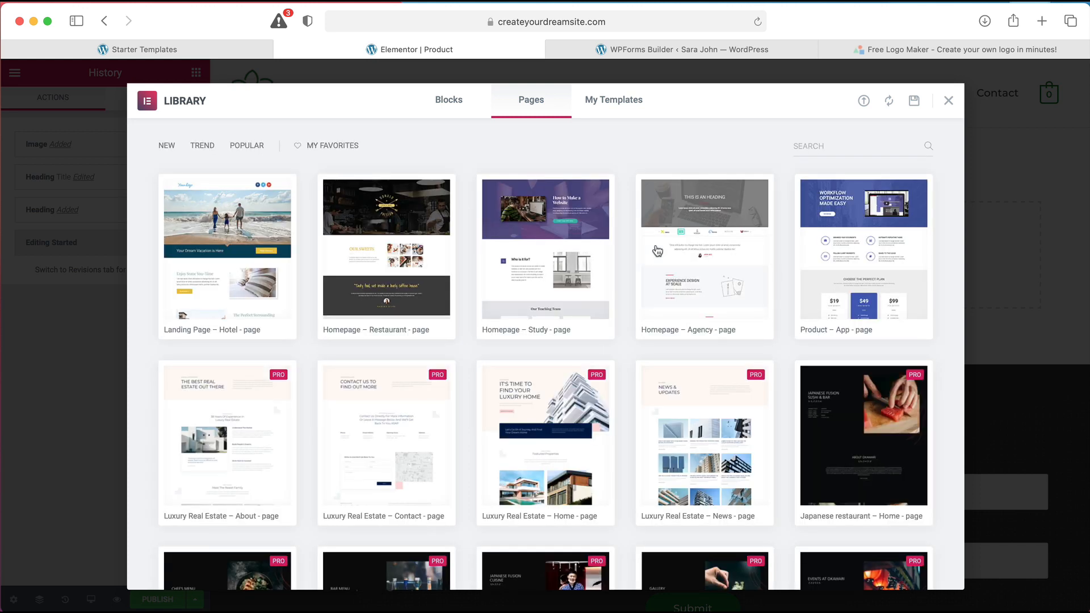
pyautogui.scroll(-15, 766, 253)
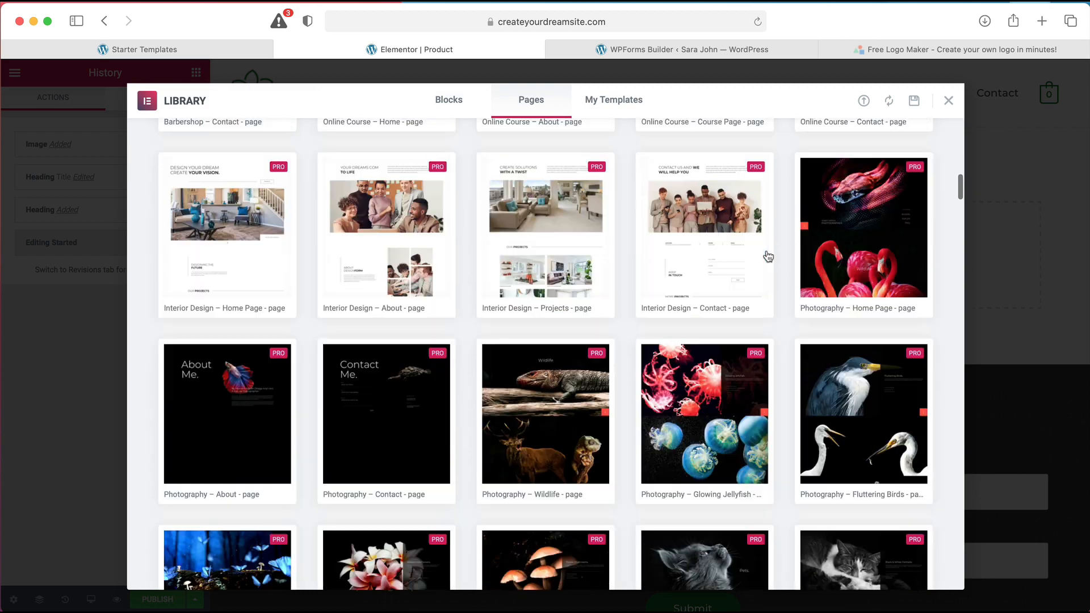
pyautogui.scroll(15, 766, 253)
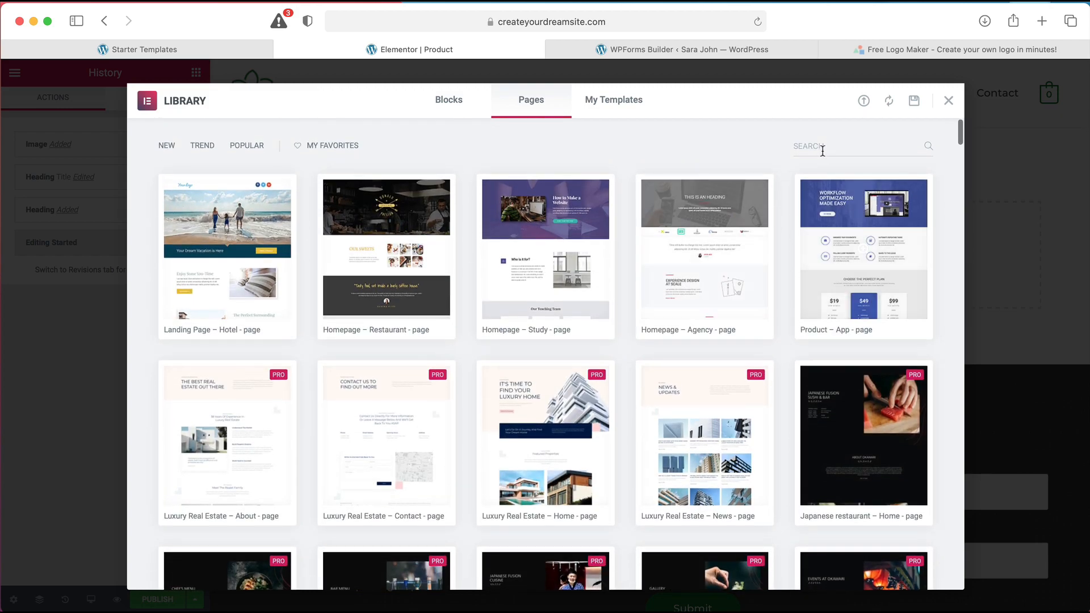
pyautogui.write('pr')
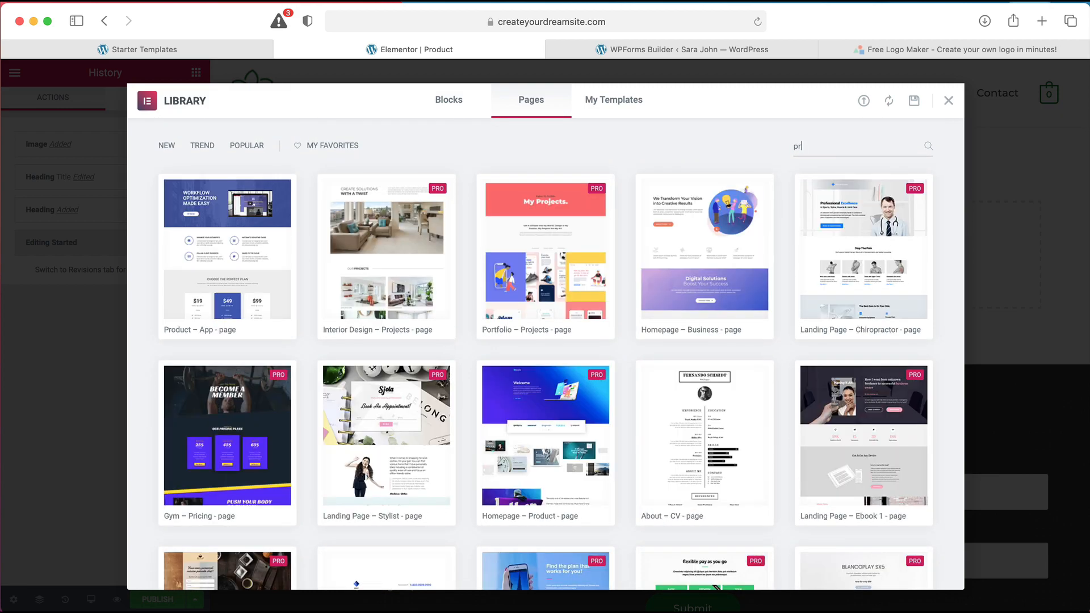
pyautogui.write('oduct')
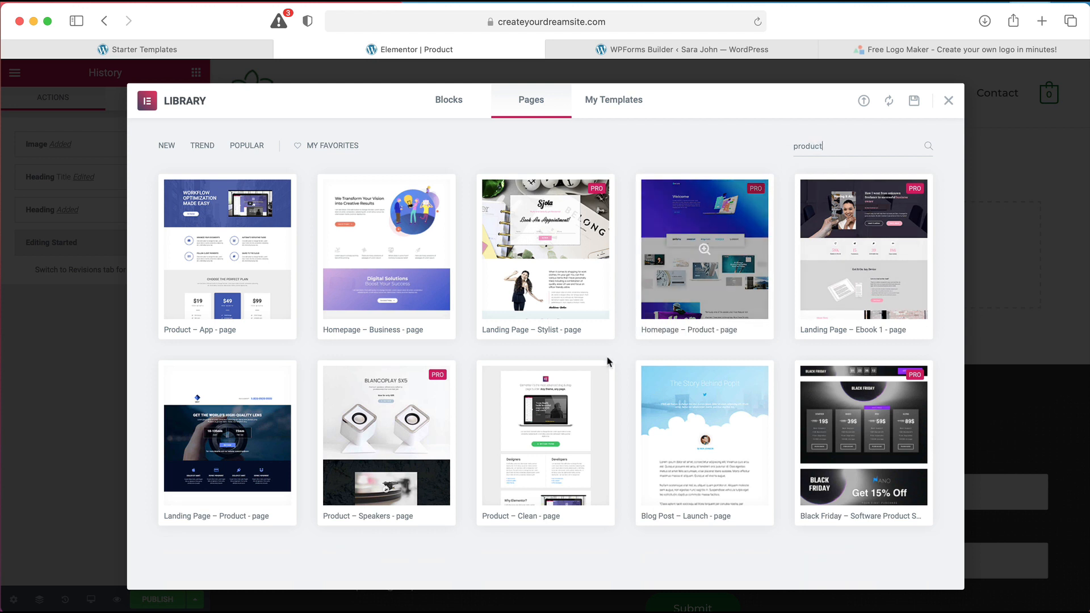
pyautogui.click(544, 437)
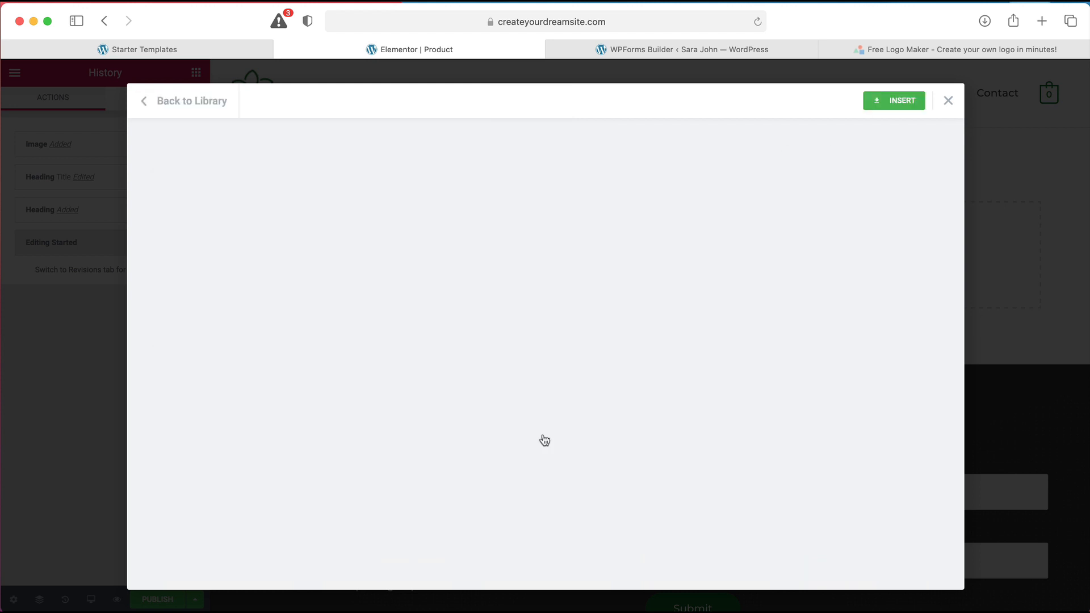
pyautogui.scroll(-20, 544, 439)
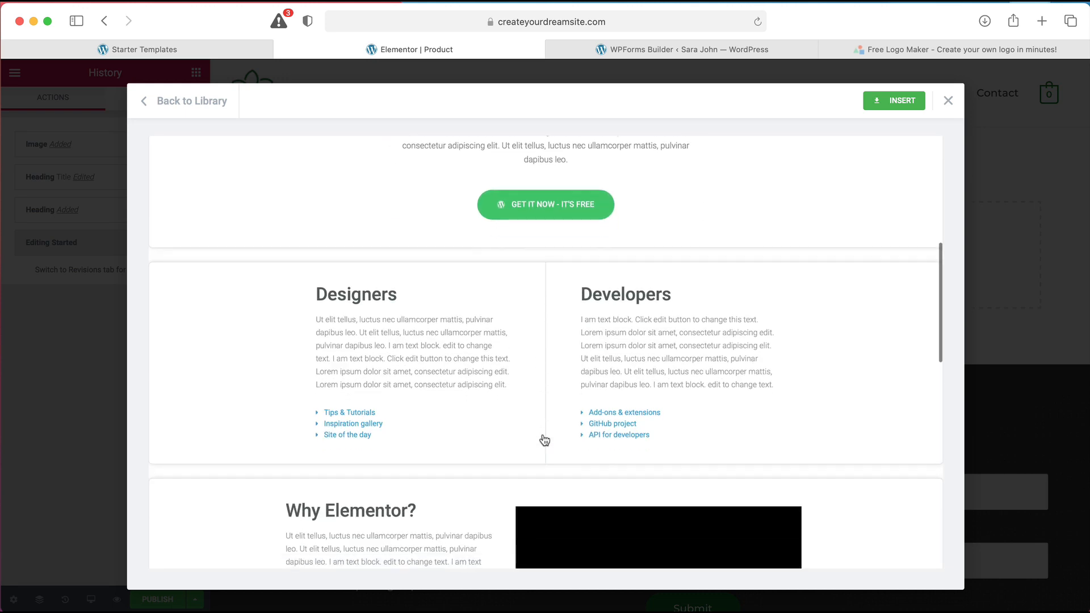
pyautogui.scroll(20, 544, 439)
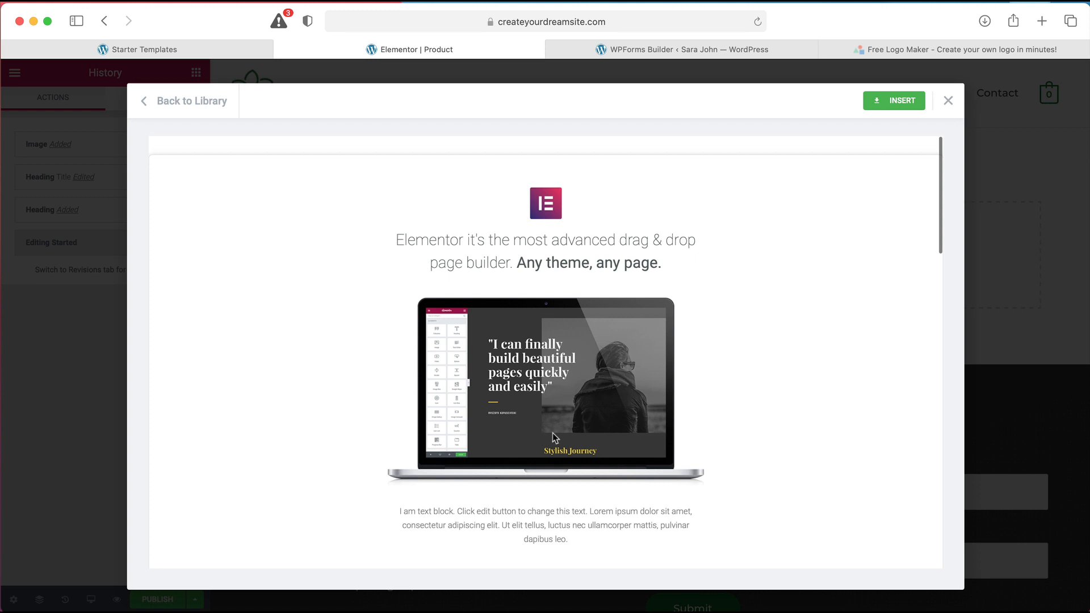
pyautogui.click(906, 106)
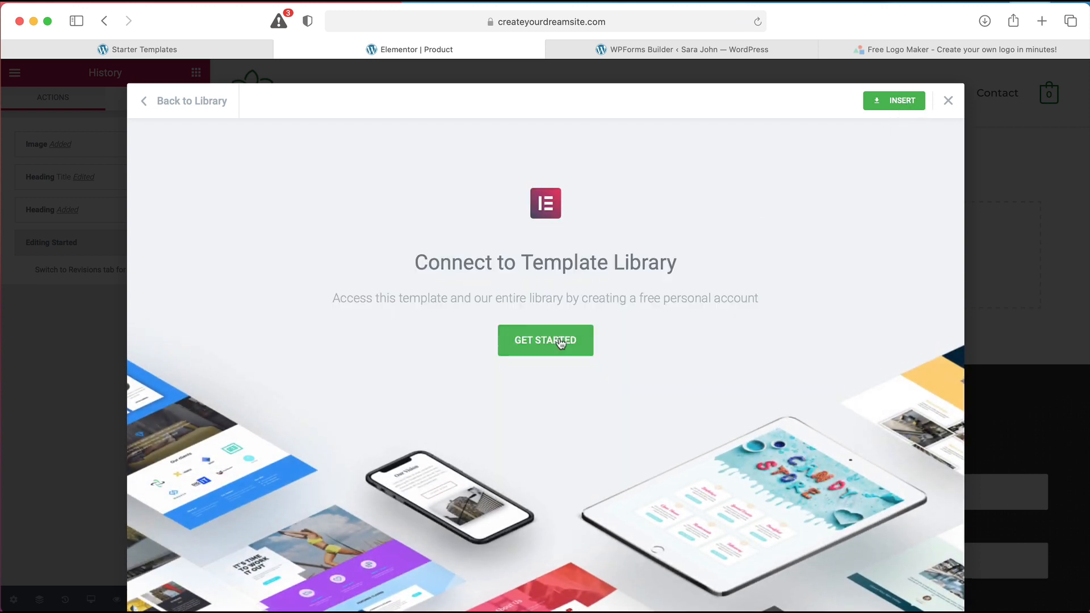
# Log in with the saved Elementor account and connect the site to the template library
pyautogui.click(553, 348)
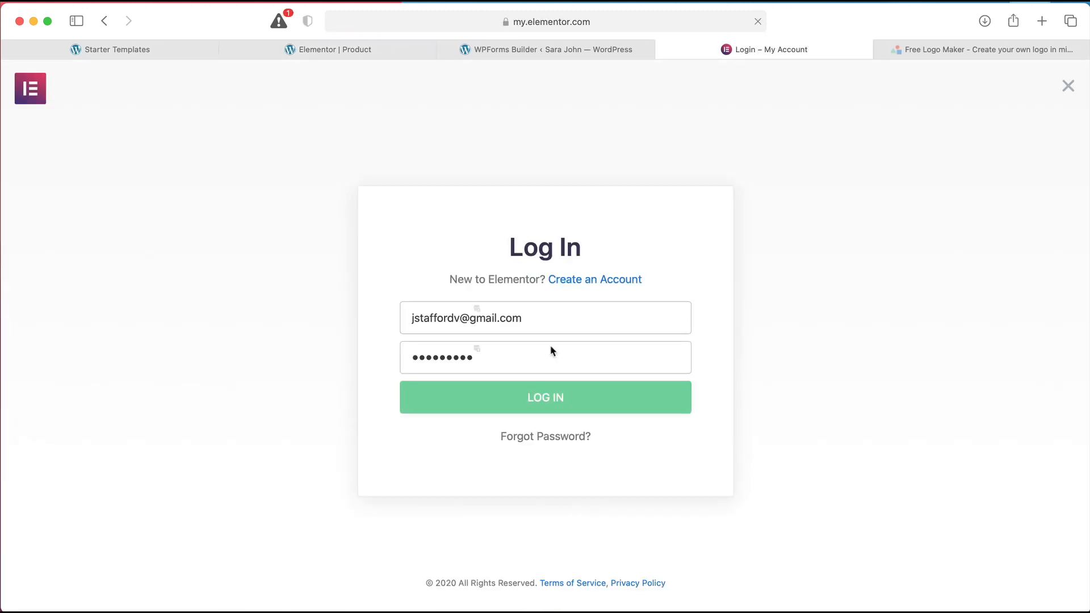
pyautogui.click(553, 396)
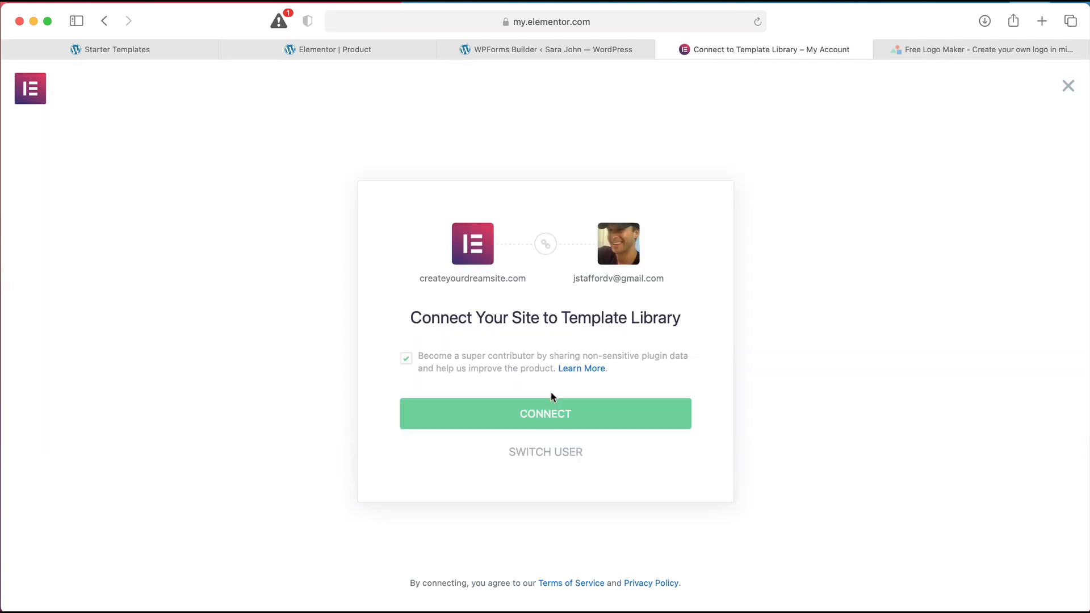
pyautogui.click(546, 414)
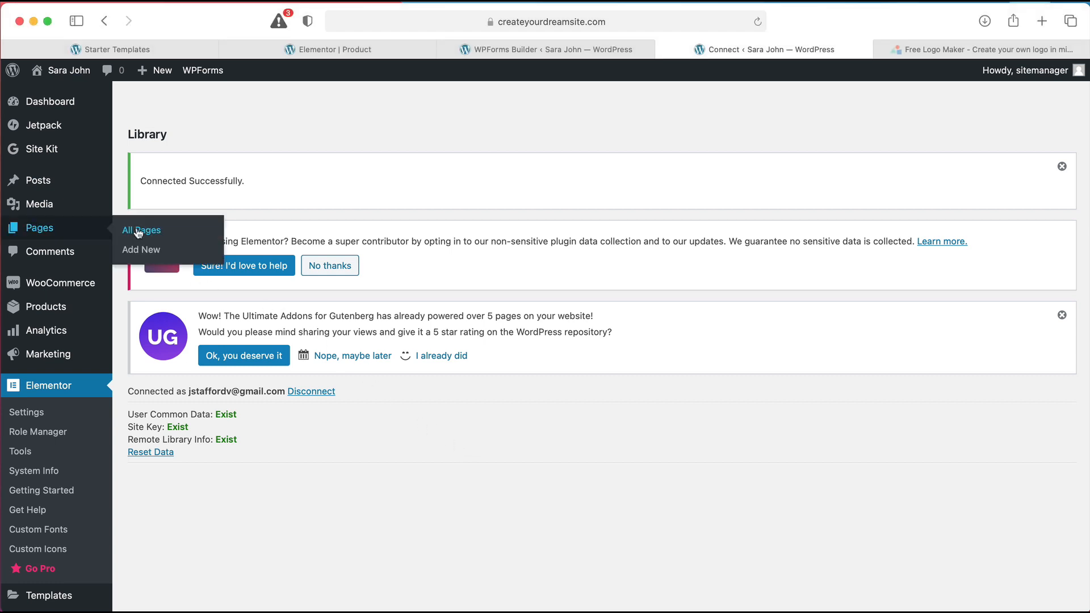
# From All Pages, open the draft Product page with Edit with Elementor
pyautogui.click(136, 230)
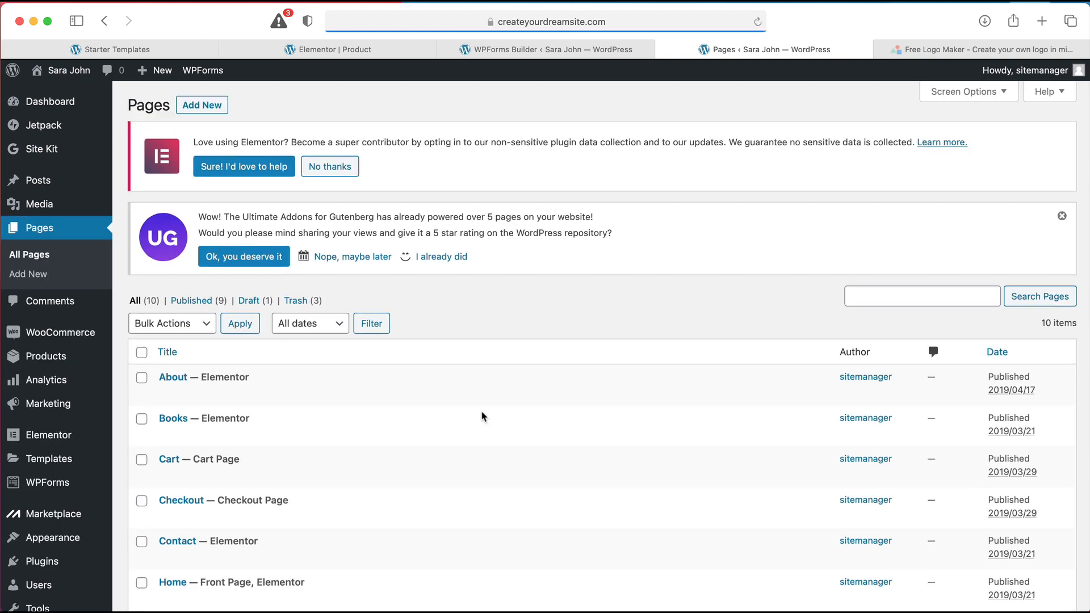
pyautogui.moveTo(458, 416)
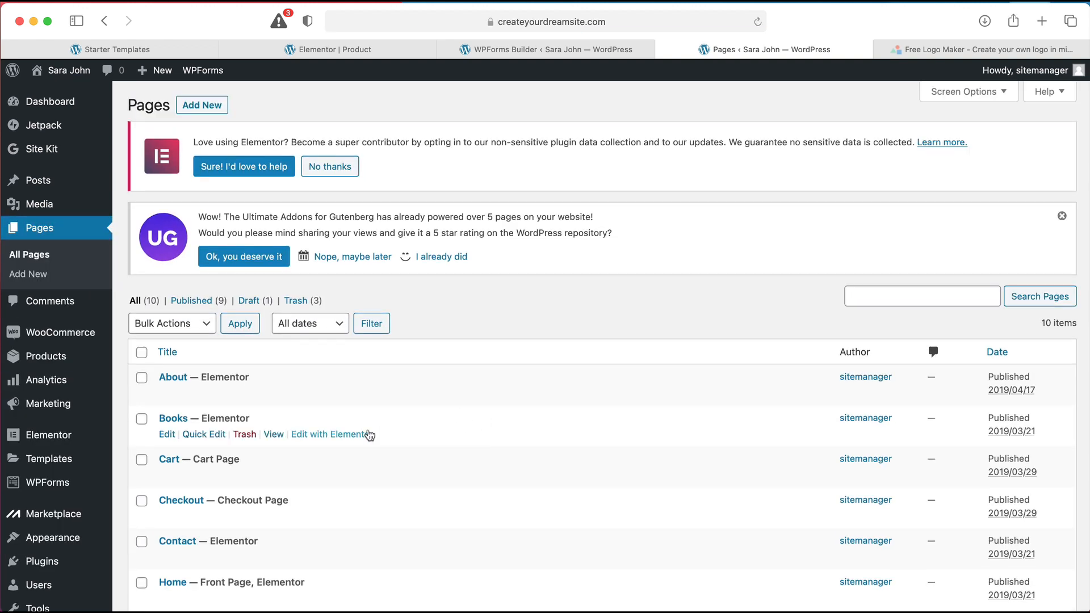
pyautogui.scroll(-5, 369, 435)
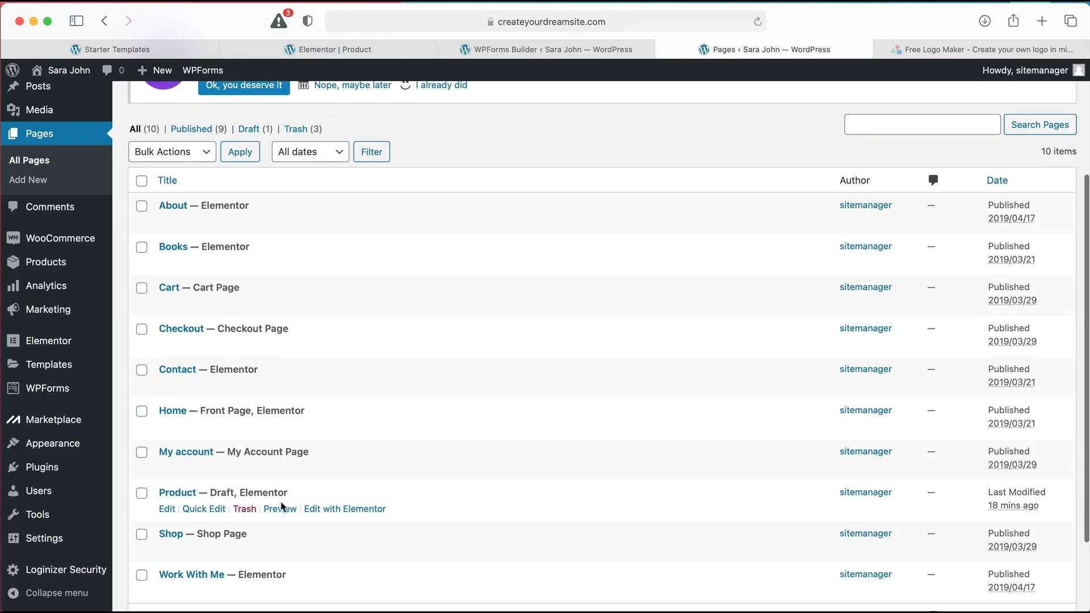
pyautogui.click(334, 511)
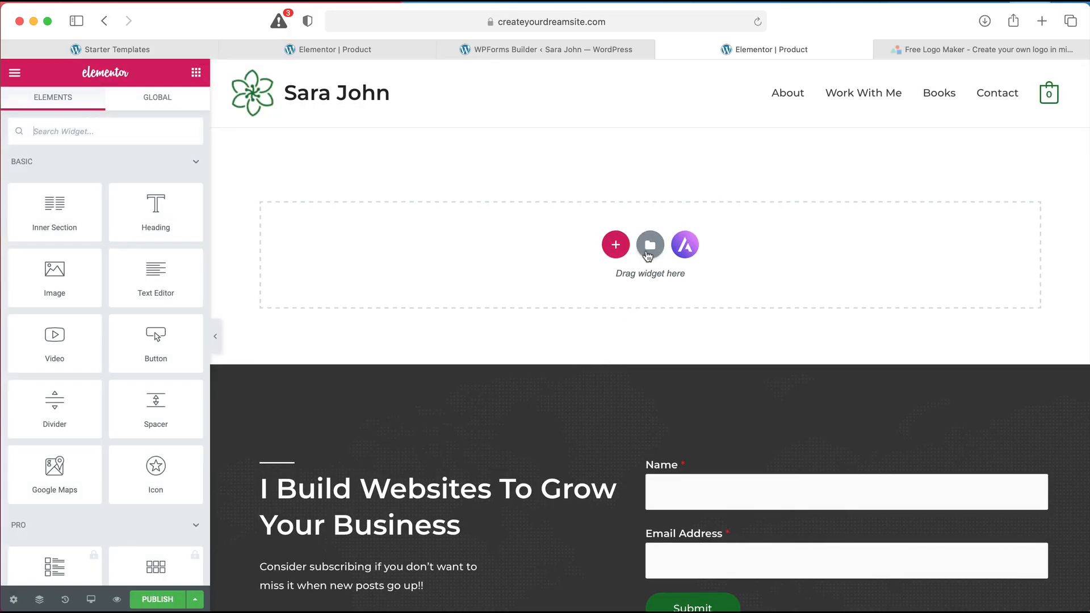
# Search the page templates for 'produ' and insert the Product – Clean template
pyautogui.click(647, 255)
pyautogui.press('Escape')
pyautogui.click(651, 250)
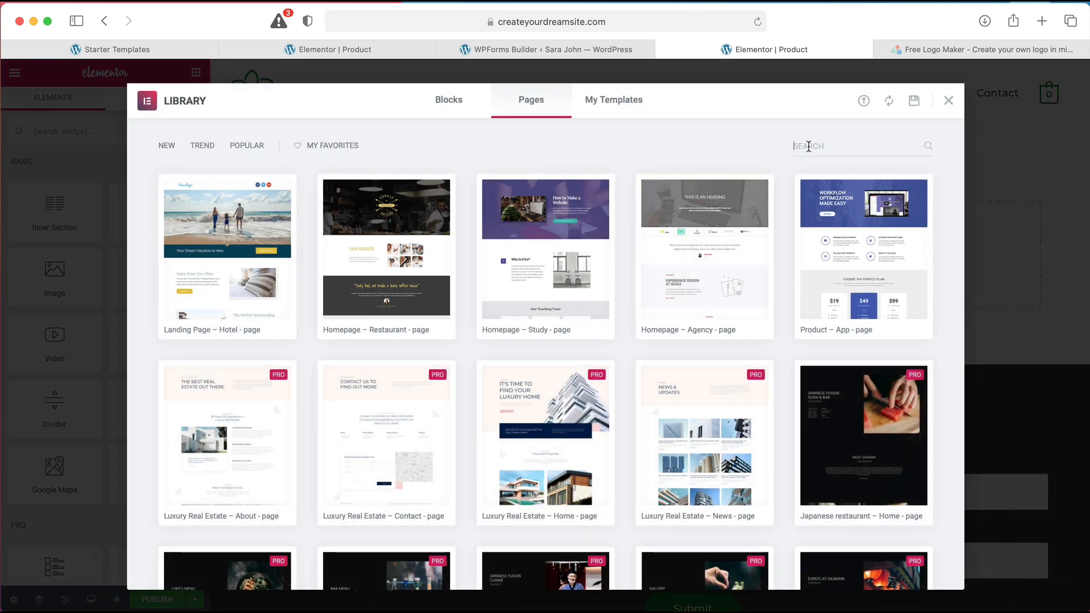
pyautogui.write('pro')
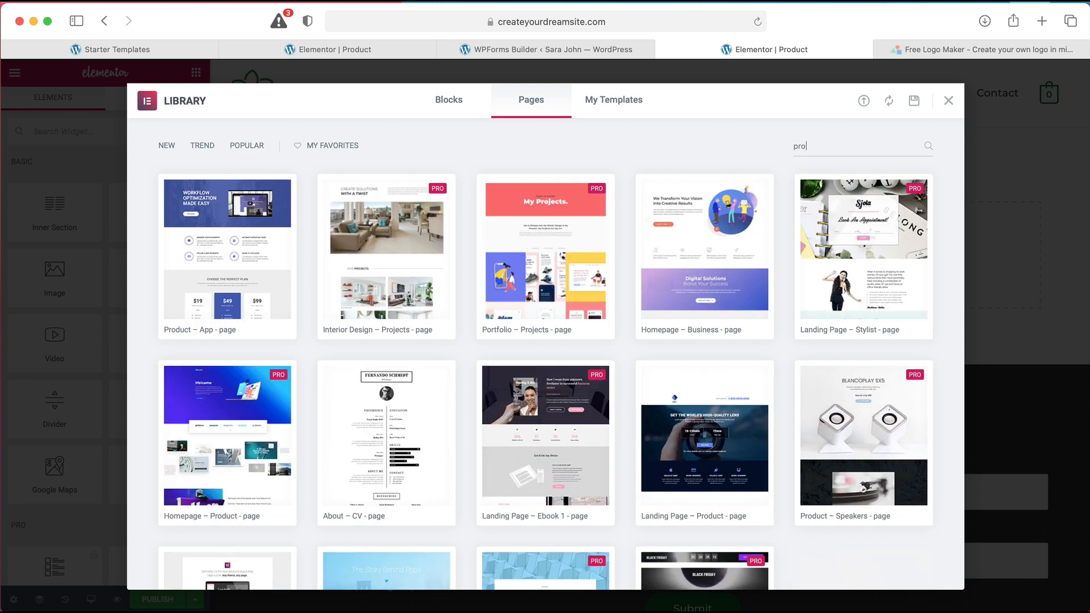
pyautogui.write('duct')
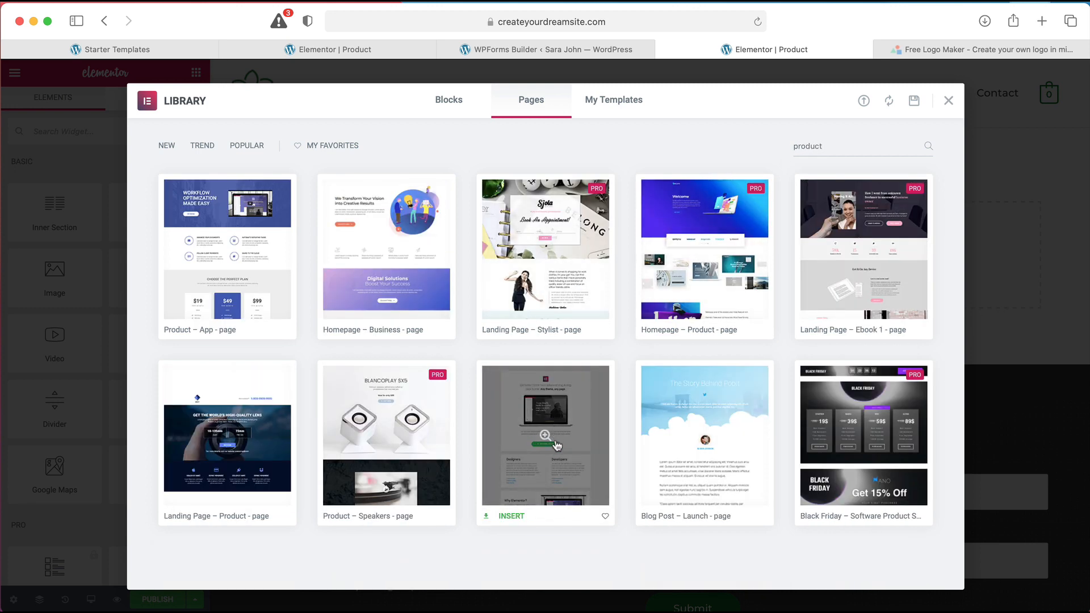
pyautogui.click(514, 517)
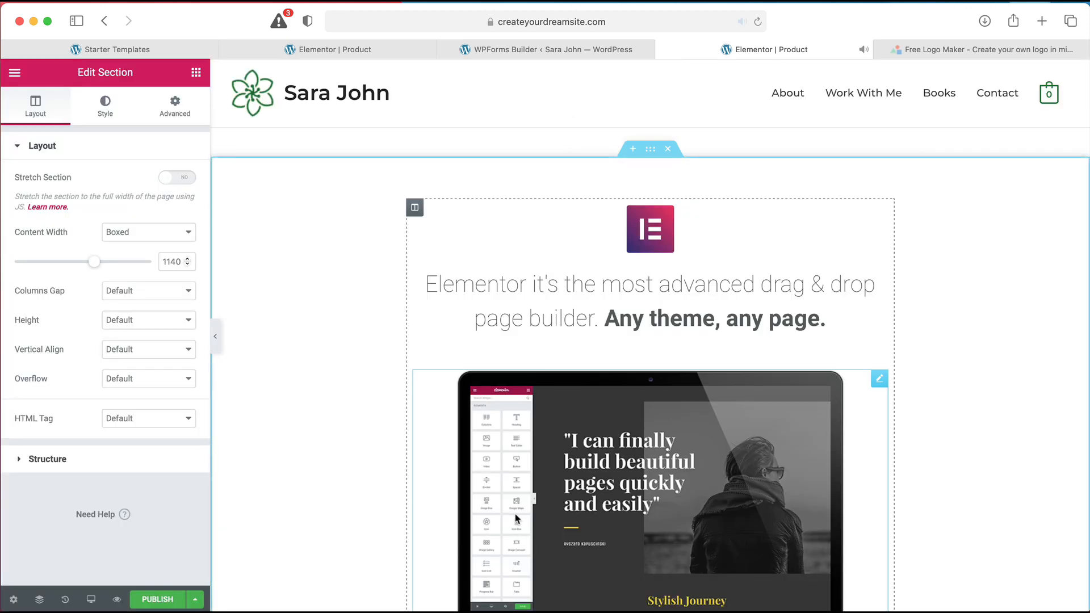
# Pause the template's video and delete the Testimonials section
pyautogui.scroll(-15, 781, 343)
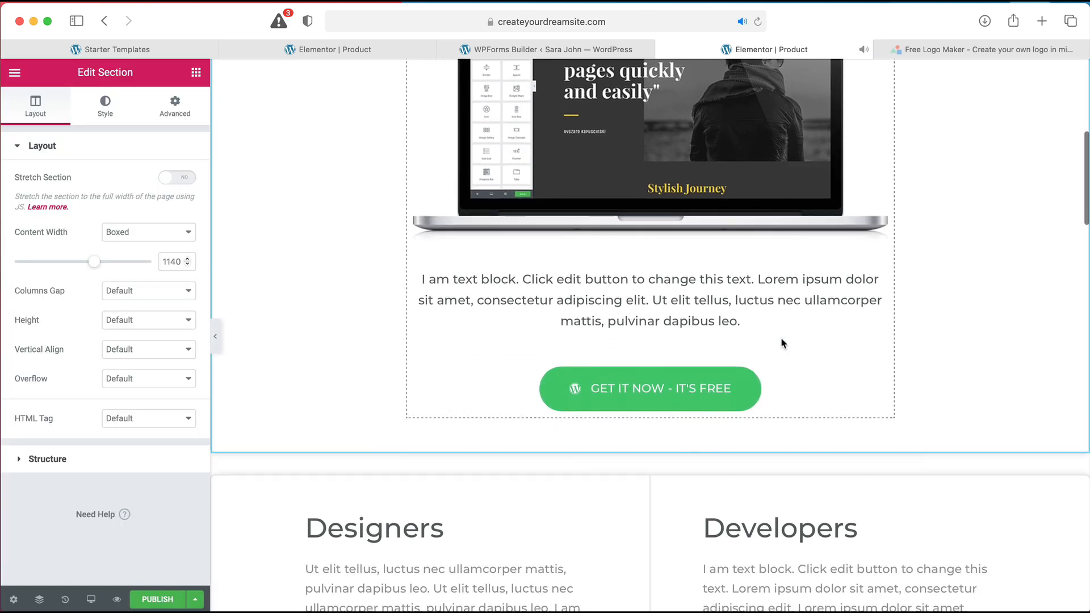
pyautogui.scroll(-5, 781, 340)
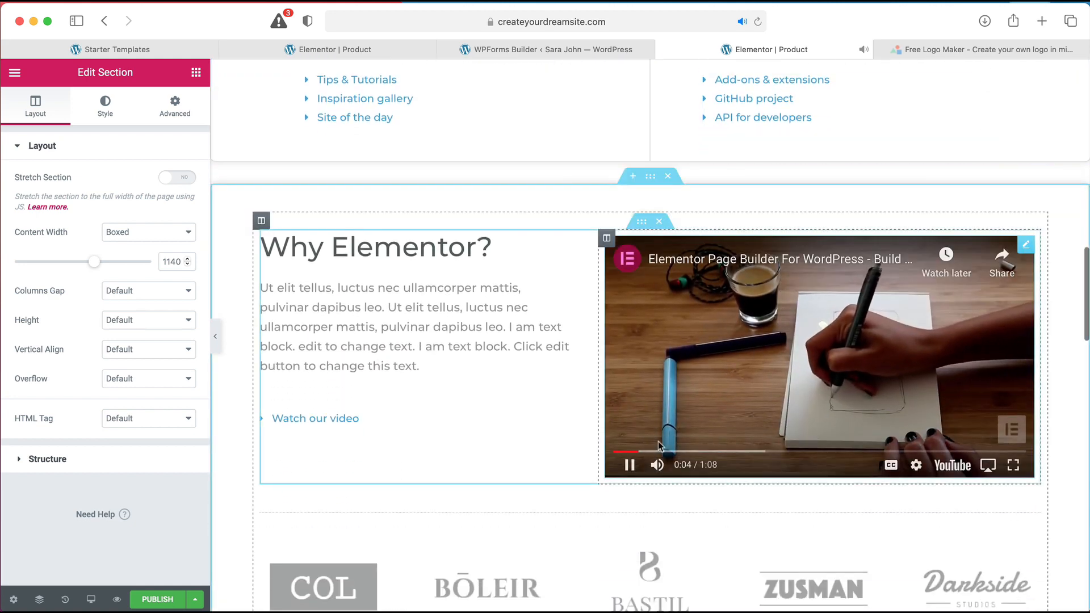
pyautogui.click(628, 465)
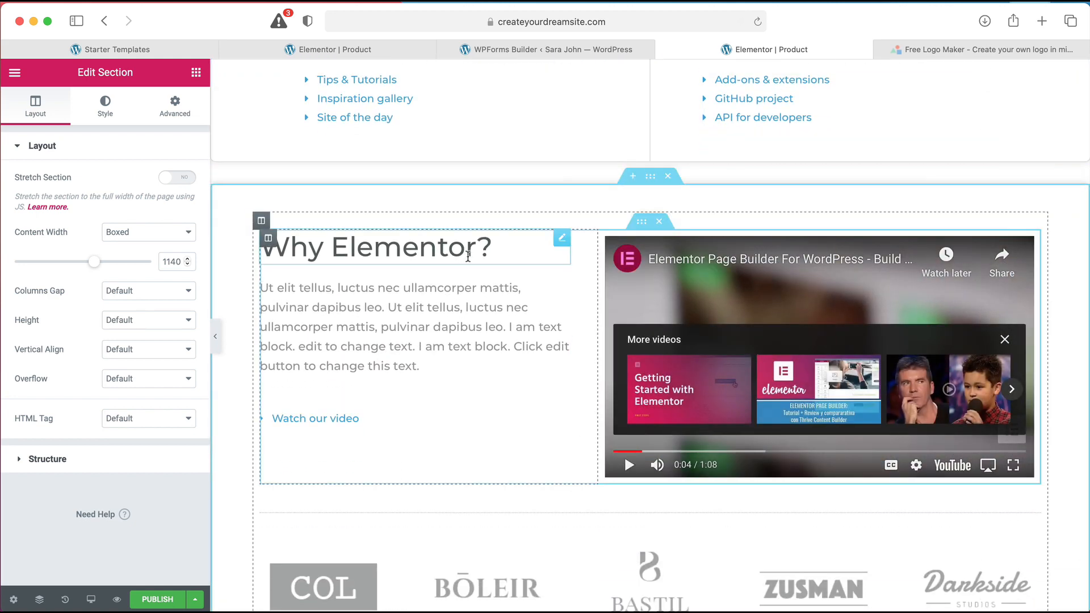
pyautogui.scroll(-9, 467, 256)
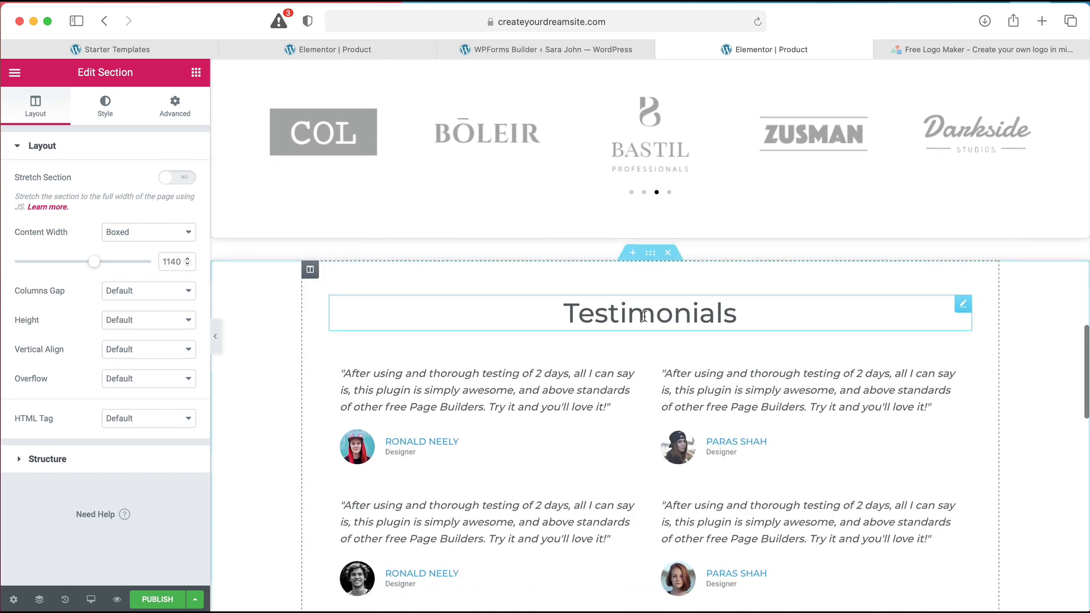
pyautogui.click(668, 248)
# Look at the video and main heading settings, then revert the page to Editing Started in History
pyautogui.scroll(7, 671, 257)
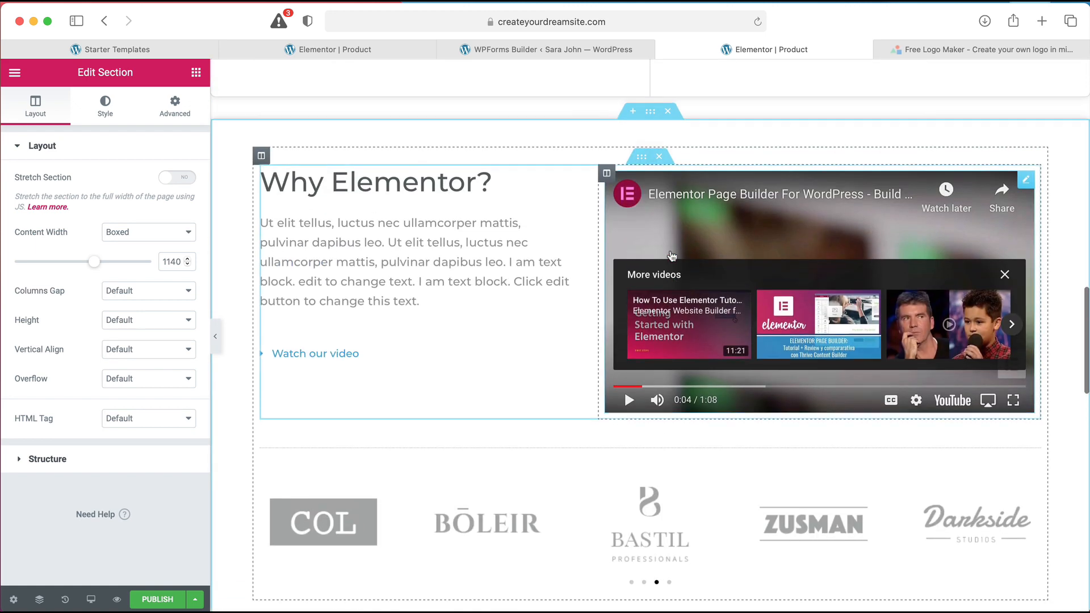
pyautogui.scroll(3, 671, 256)
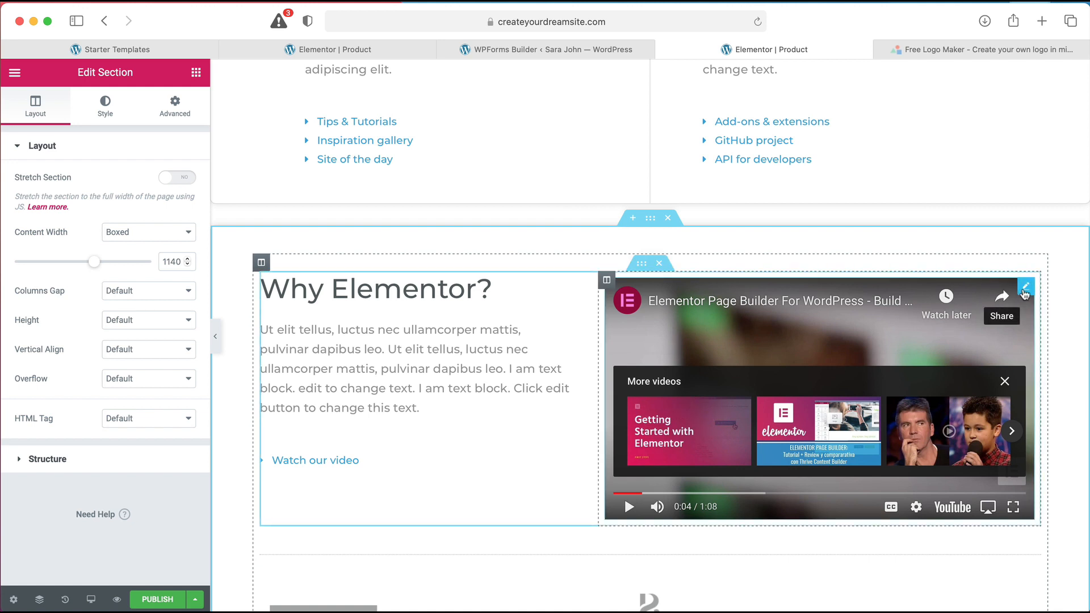
pyautogui.click(1025, 288)
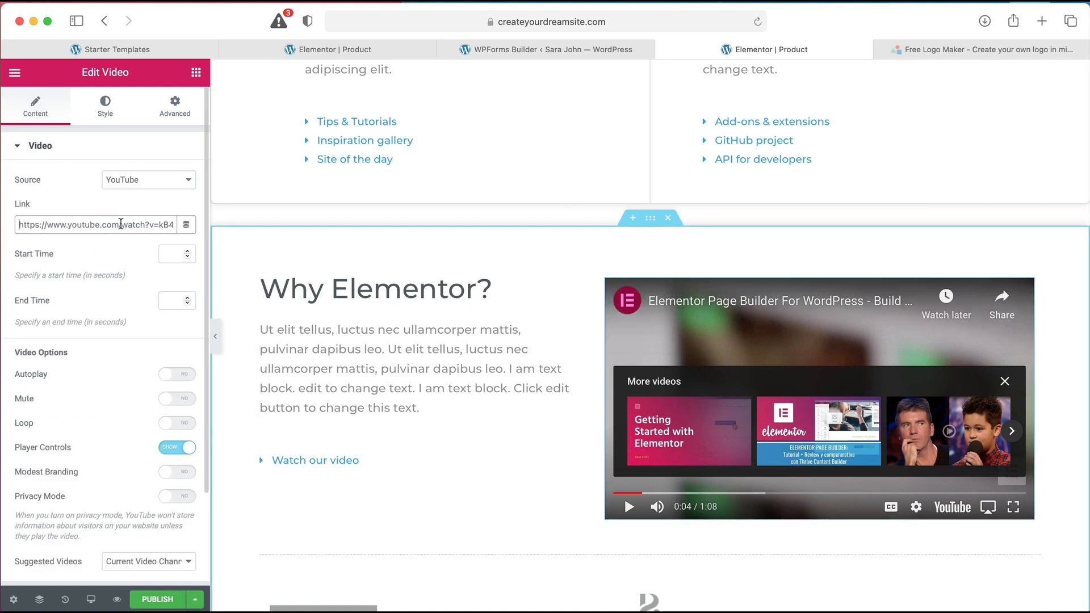
pyautogui.scroll(3, 562, 300)
pyautogui.scroll(-15, 562, 300)
pyautogui.scroll(4, 562, 301)
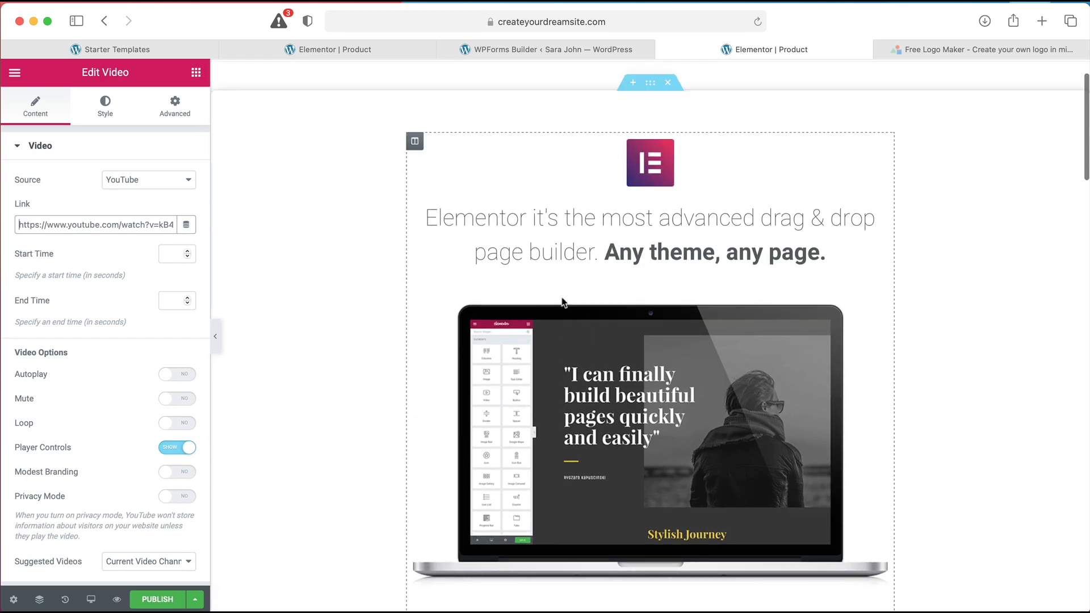
pyautogui.click(850, 256)
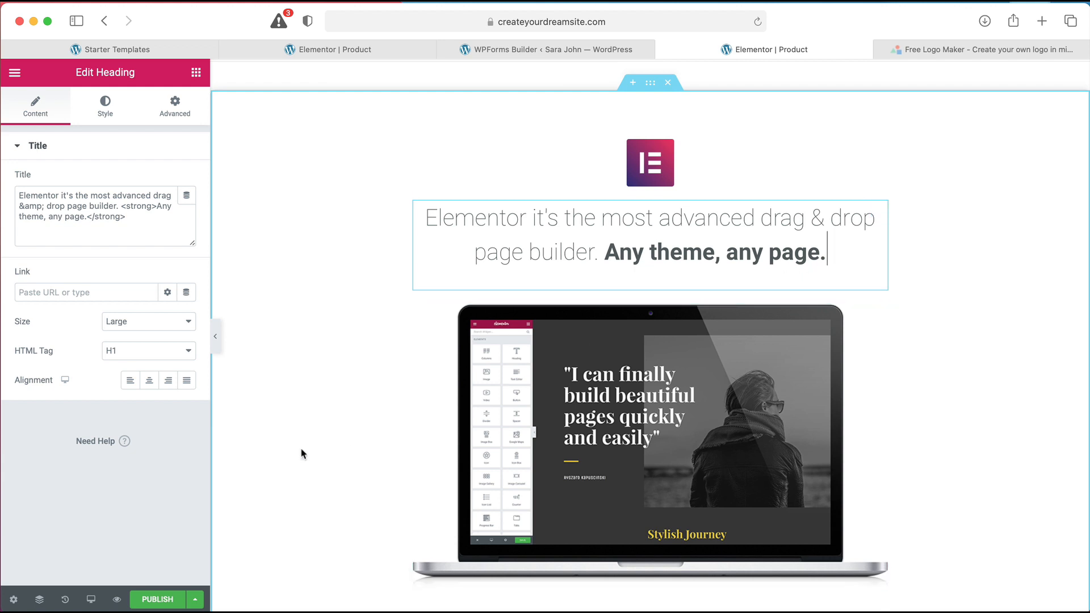
pyautogui.click(66, 600)
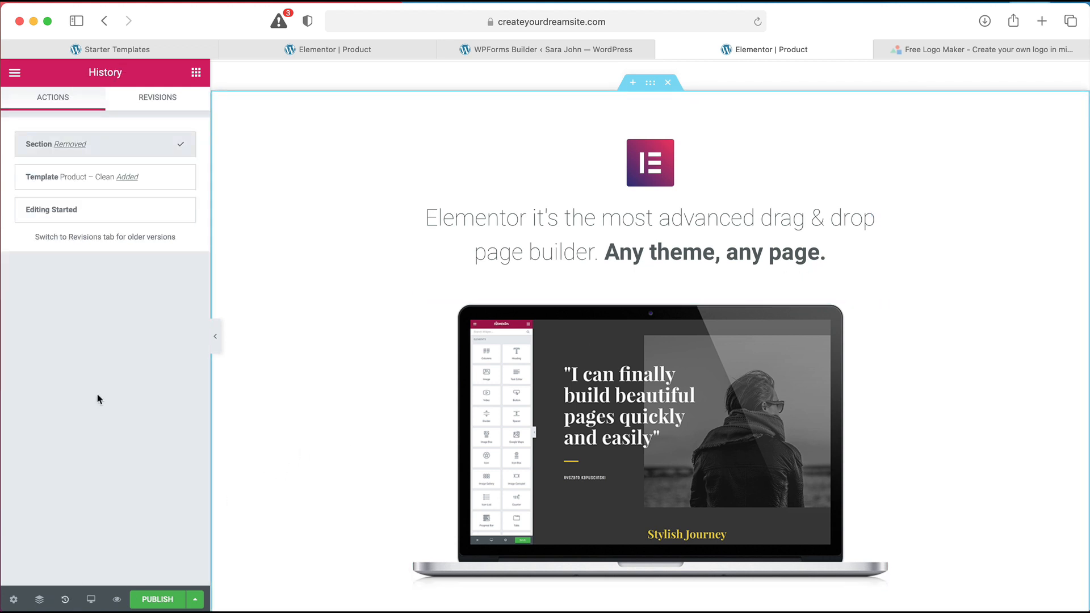
pyautogui.click(95, 220)
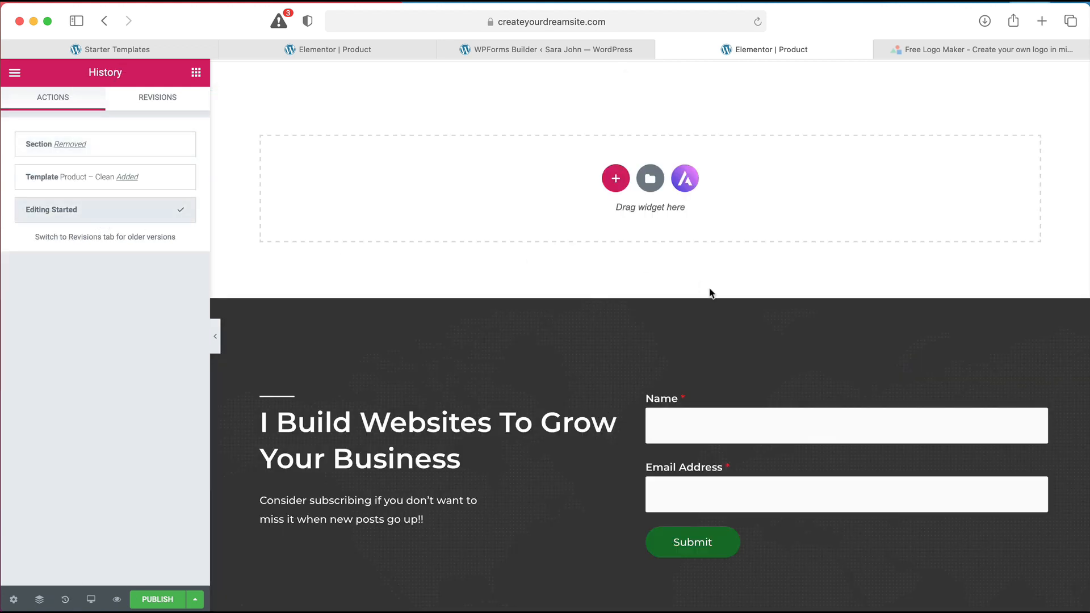
# Restore 'Template Product – Clean Added' from History, review the page, and publish it
pyautogui.scroll(-4, 708, 293)
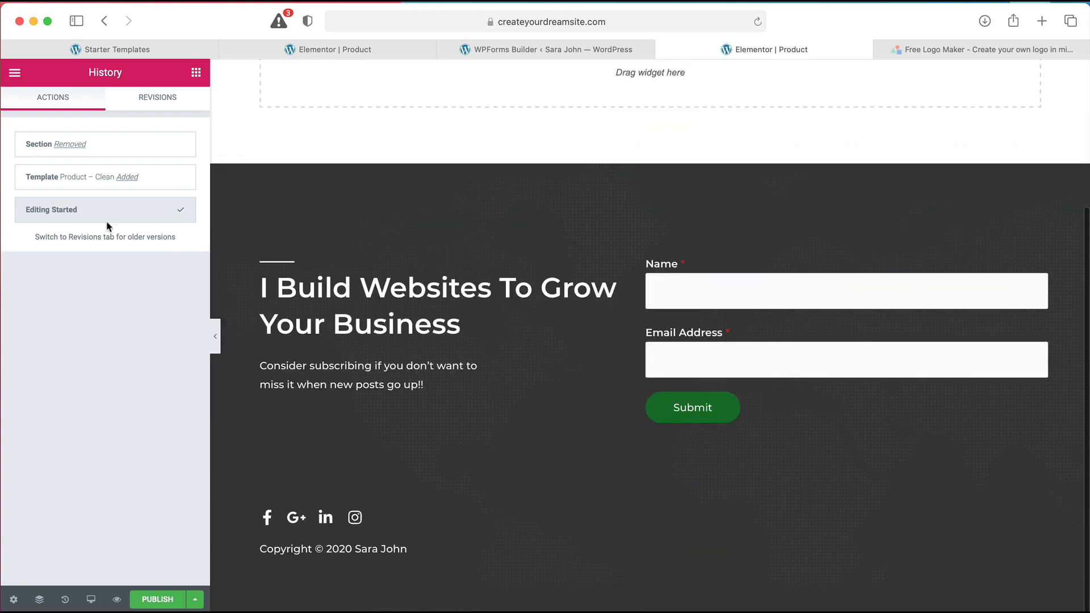
pyautogui.click(76, 183)
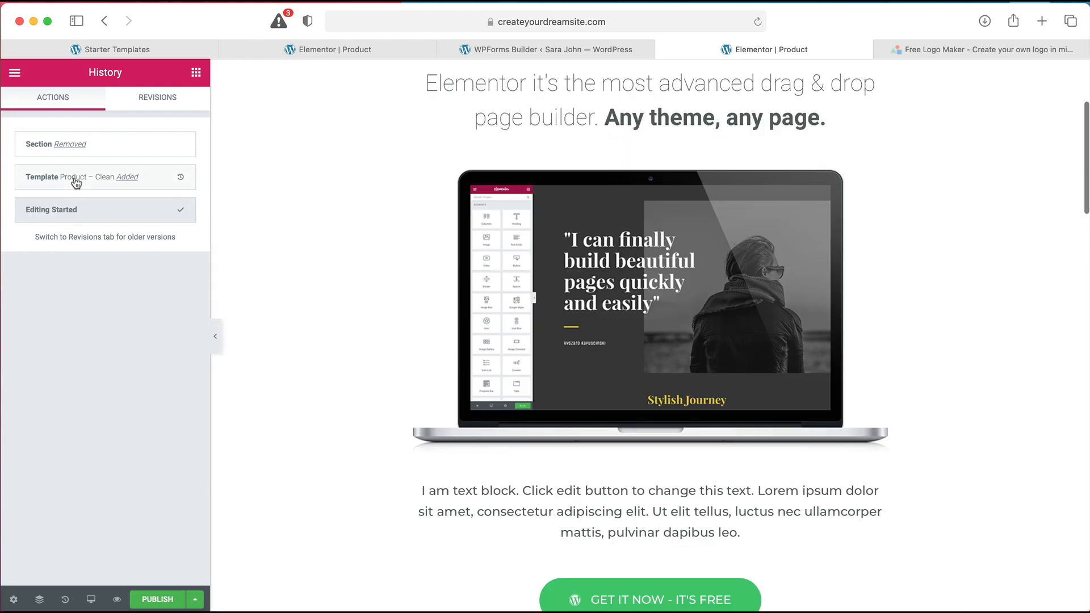
pyautogui.scroll(-10, 587, 260)
pyautogui.scroll(-10, 587, 260)
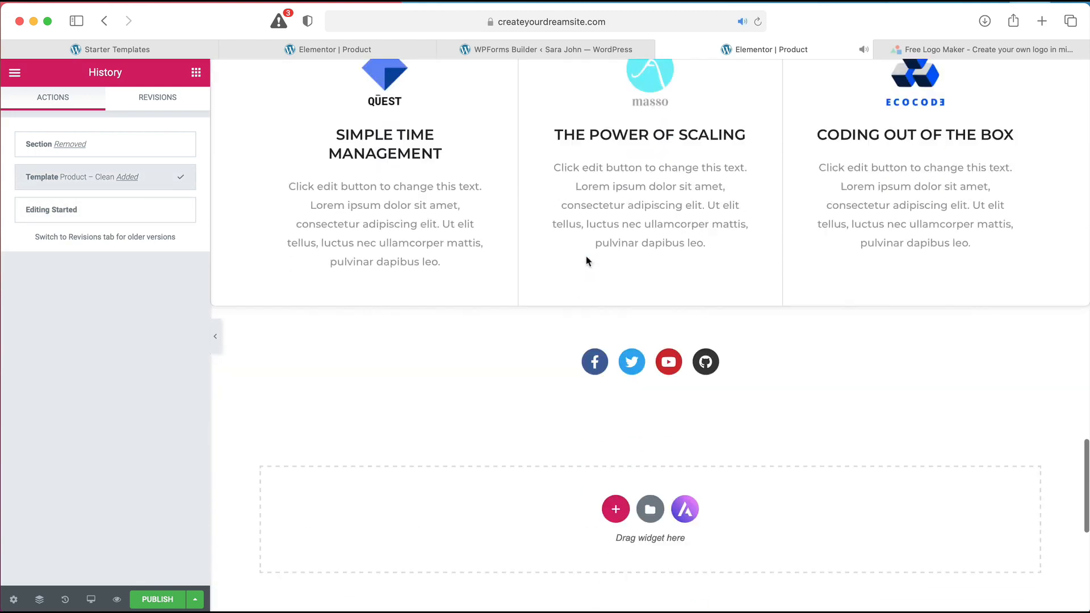
pyautogui.scroll(12, 586, 260)
pyautogui.scroll(8, 586, 260)
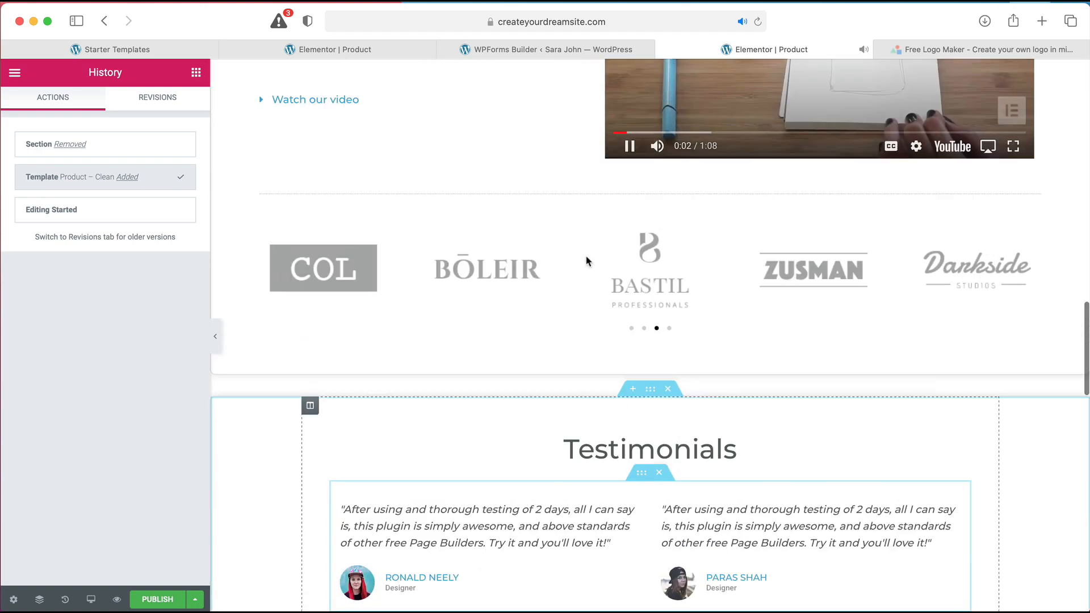
pyautogui.click(629, 259)
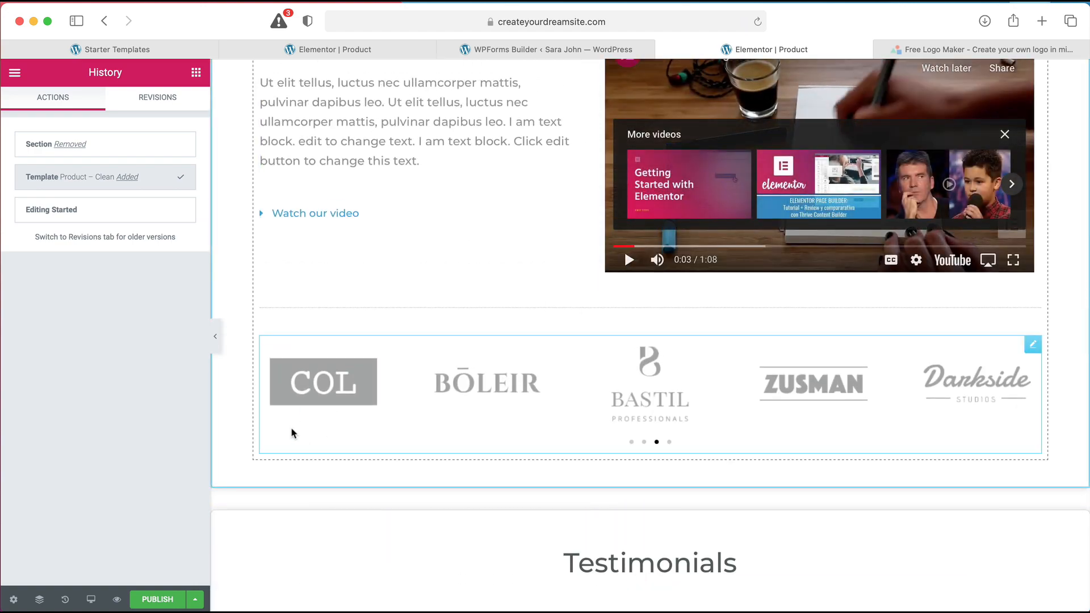
pyautogui.scroll(15, 310, 432)
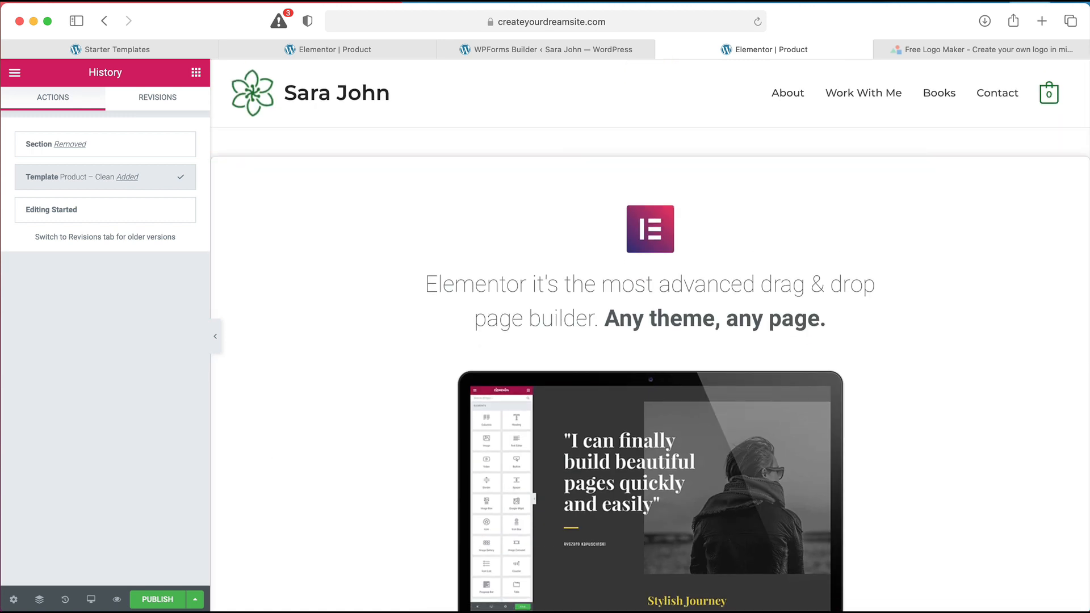
pyautogui.click(158, 599)
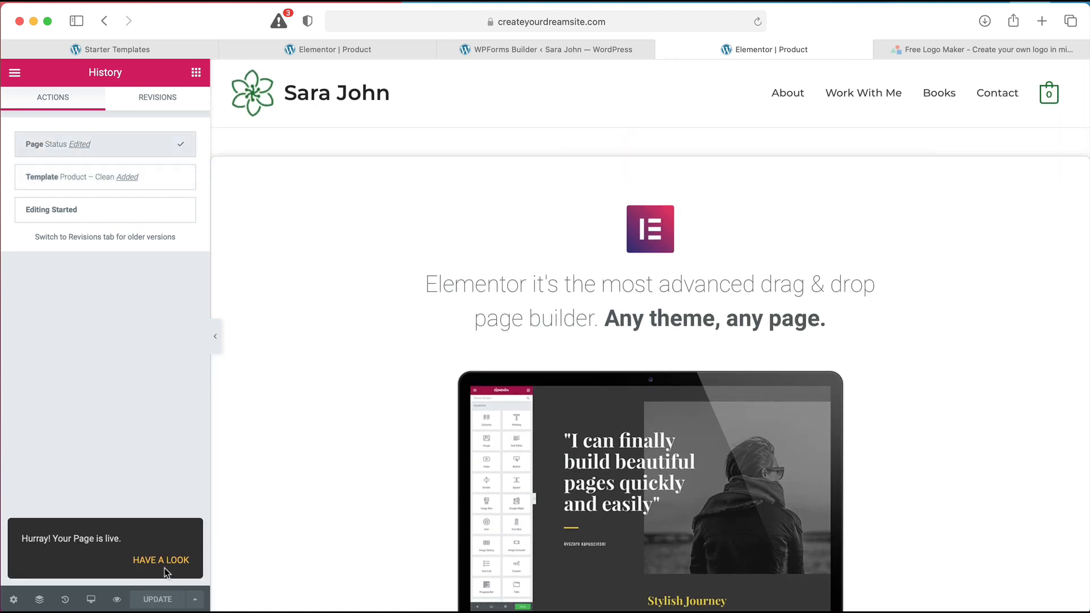
pyautogui.click(161, 562)
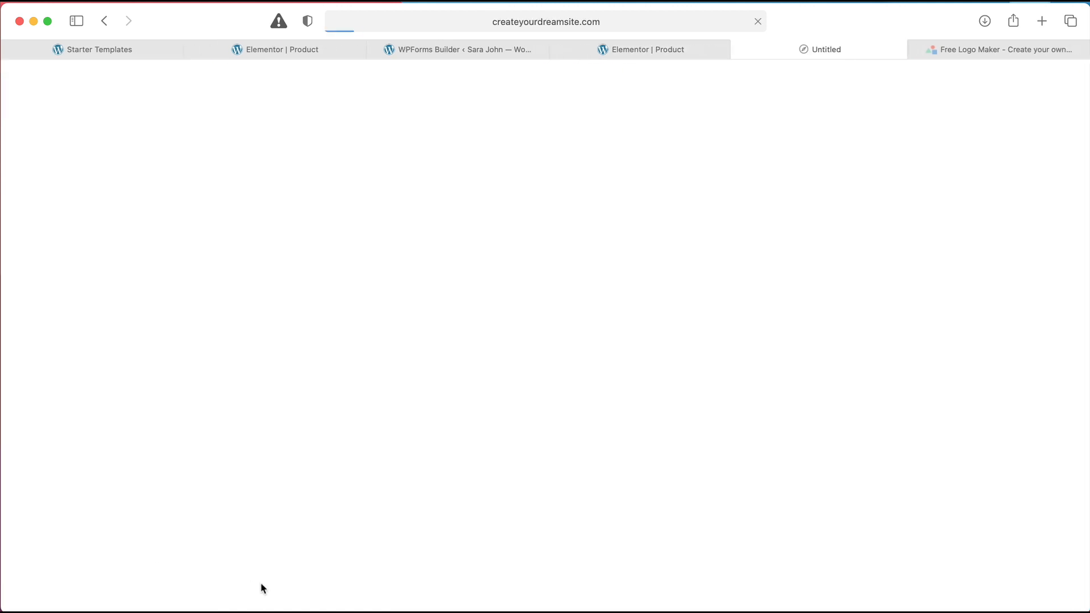
pyautogui.scroll(-15, 336, 412)
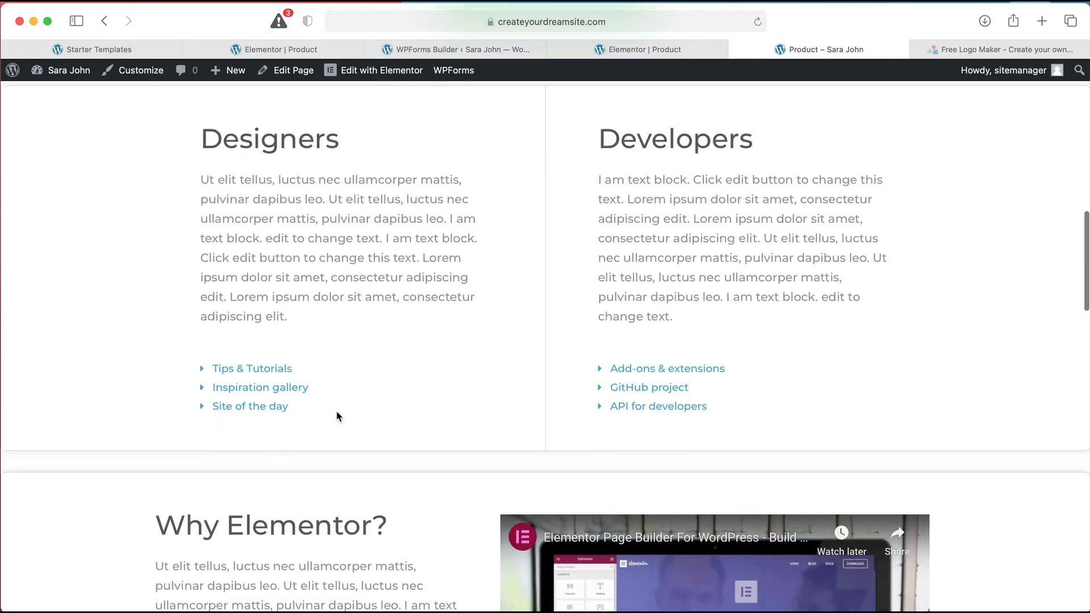
pyautogui.scroll(-20, 336, 410)
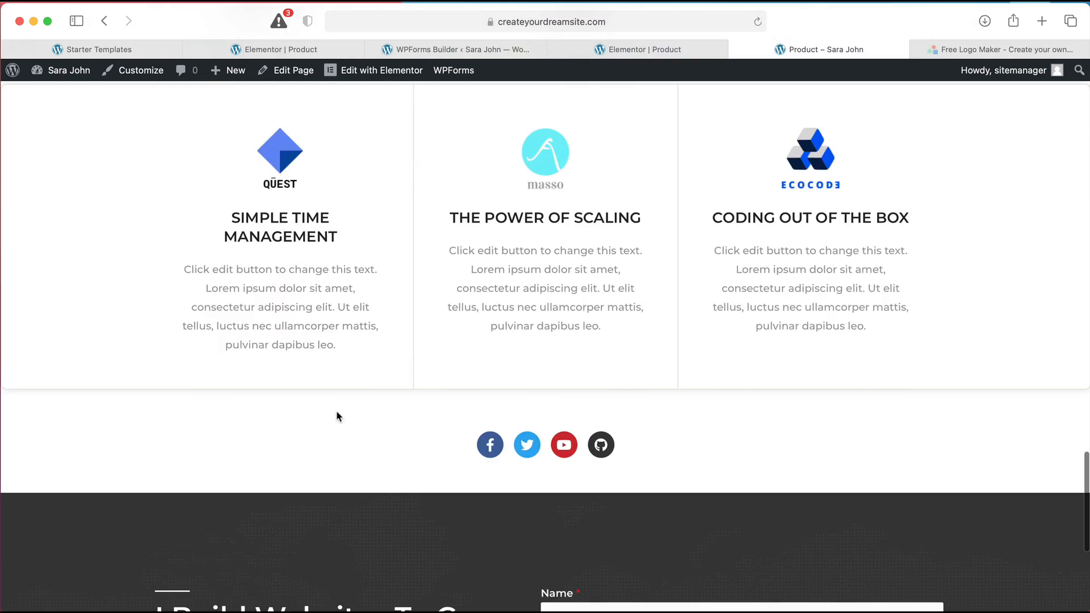
pyautogui.scroll(20, 337, 411)
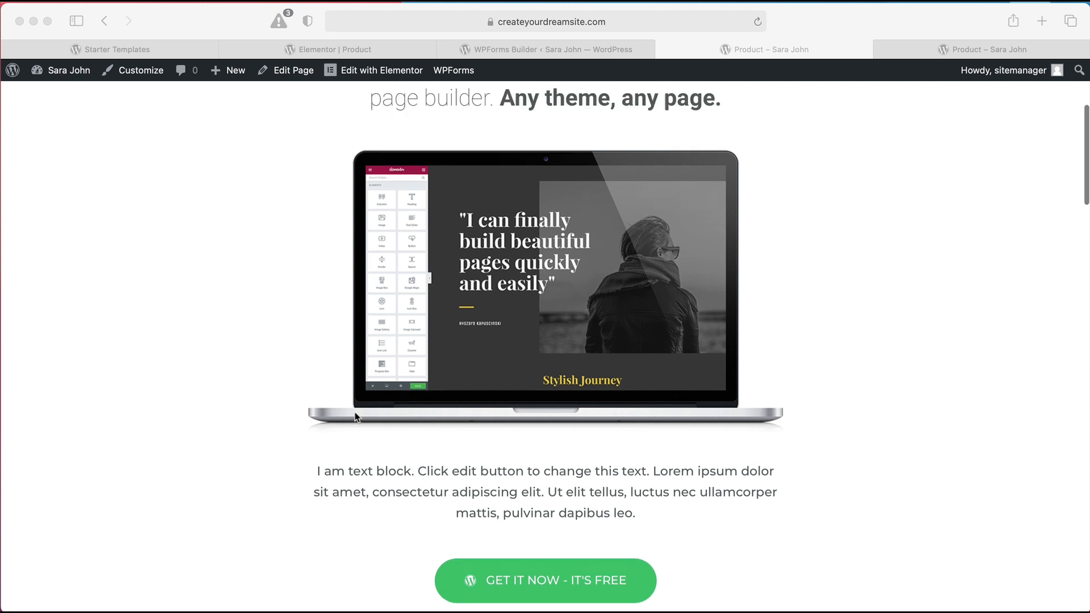
pyautogui.scroll(5, 354, 413)
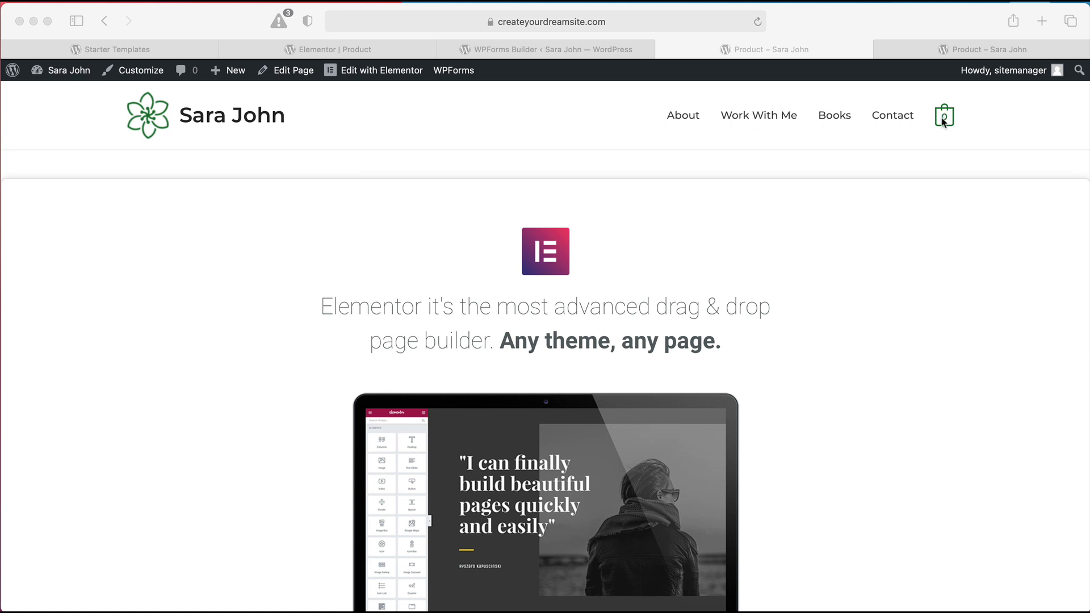
# In the Astra Customizer, make the header primary menu's last item a button
pyautogui.click(283, 140)
pyautogui.click(142, 78)
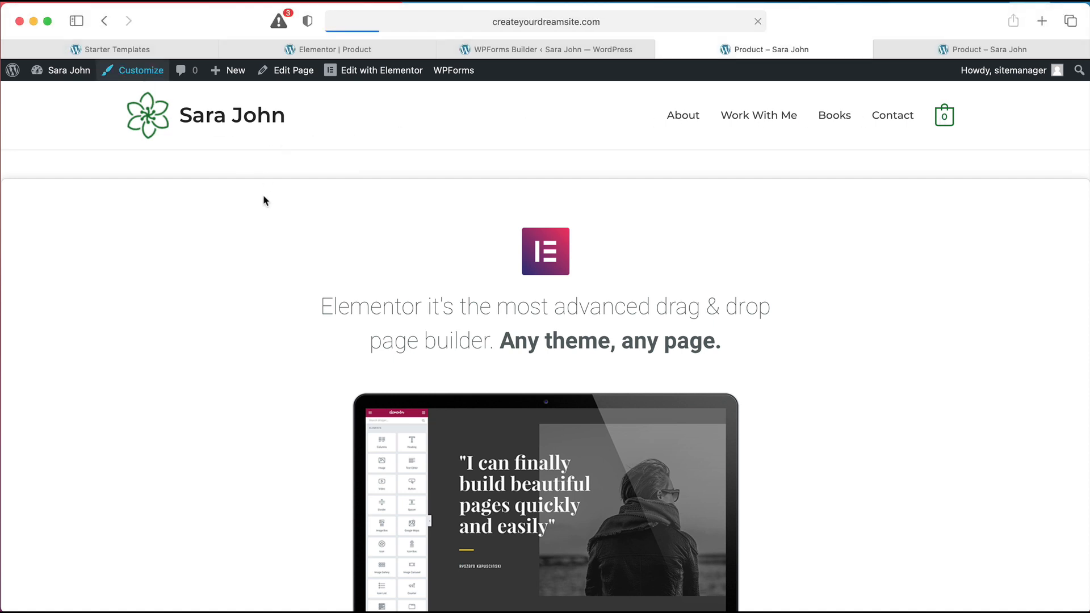
pyautogui.click(749, 92)
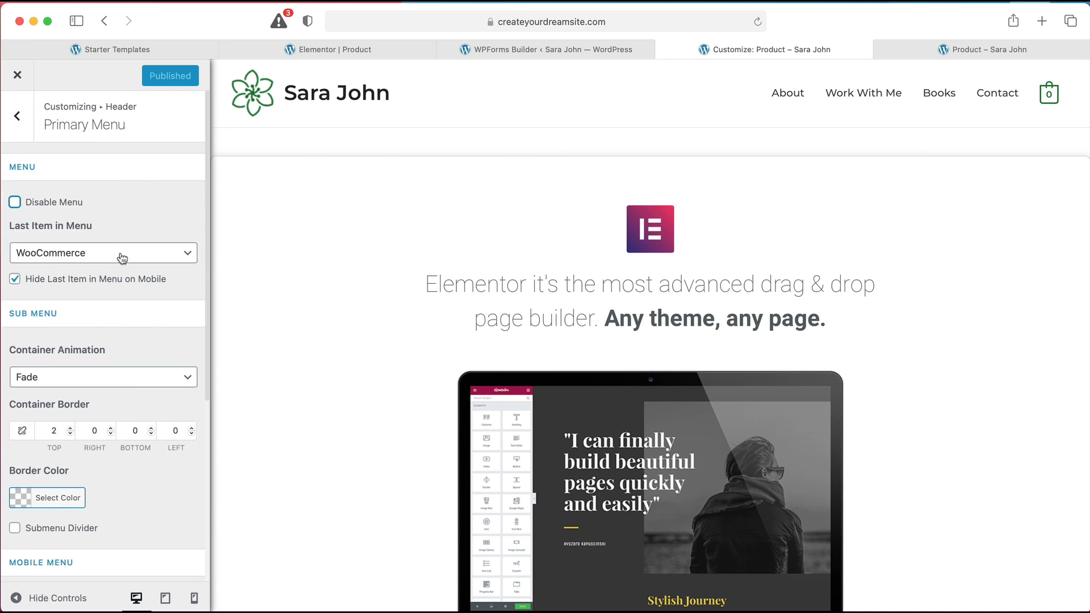
pyautogui.click(121, 258)
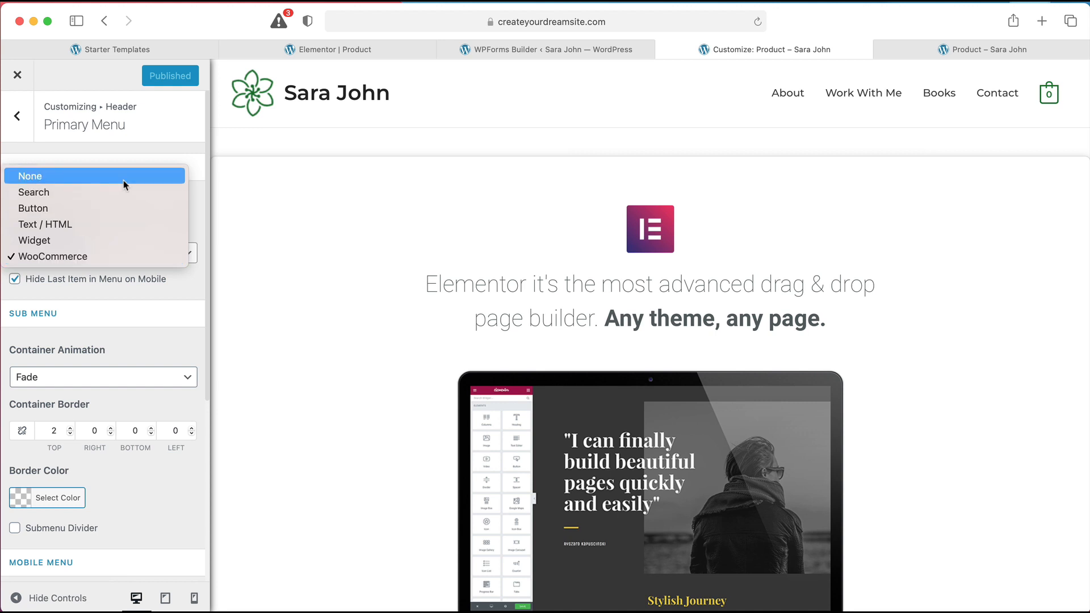
pyautogui.click(120, 208)
pyautogui.click(73, 252)
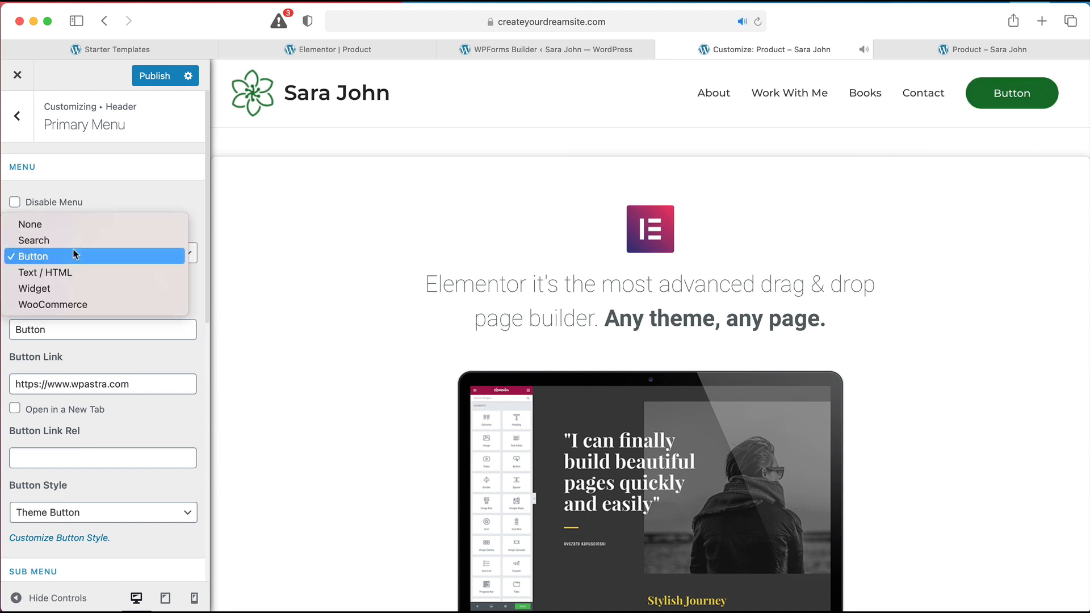
pyautogui.click(74, 256)
# Change the button label to 'Get Started', publish, and close the Customizer
pyautogui.click(69, 335)
pyautogui.doubleClick(69, 335)
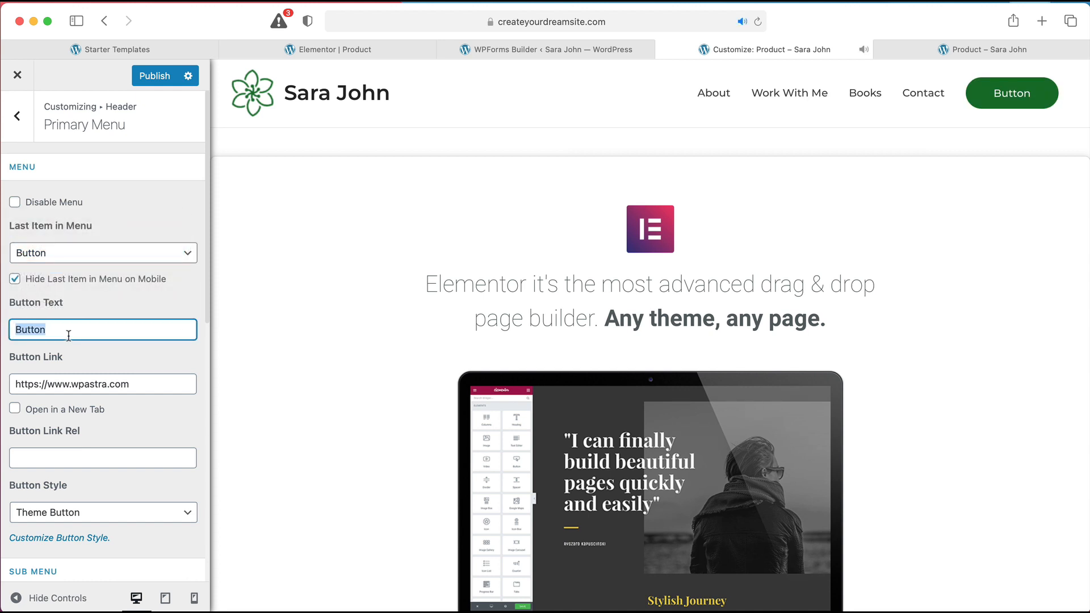
pyautogui.press('Left')
pyautogui.write('get')
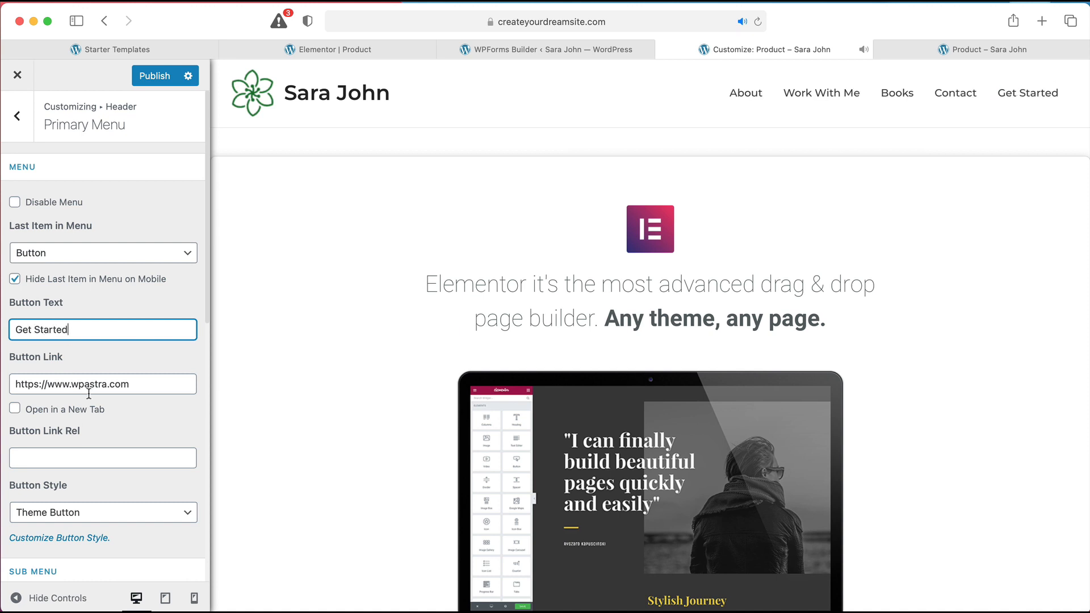
pyautogui.click(152, 75)
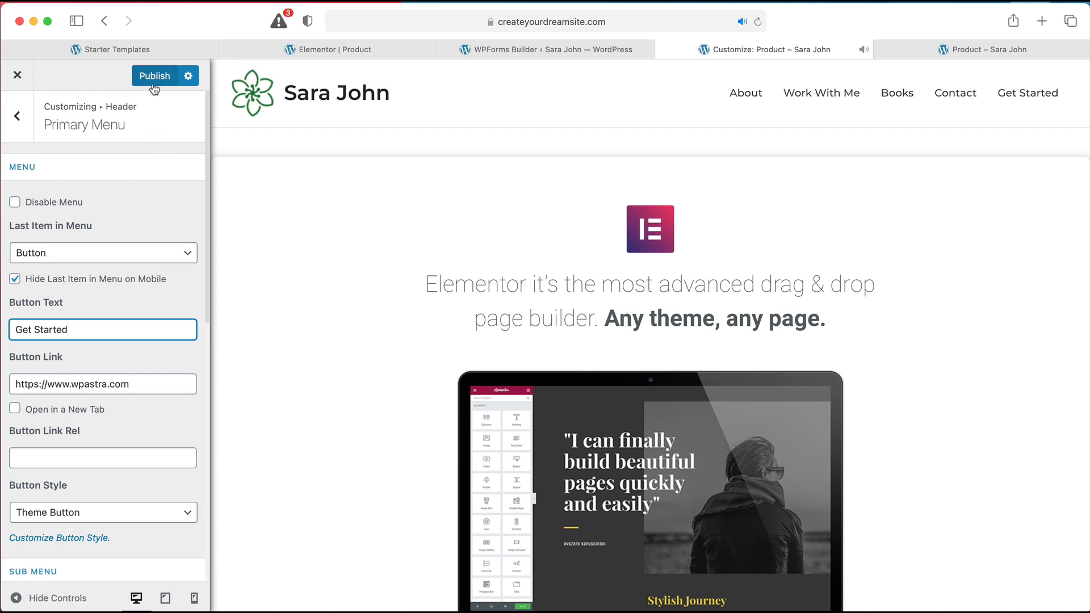
pyautogui.click(17, 75)
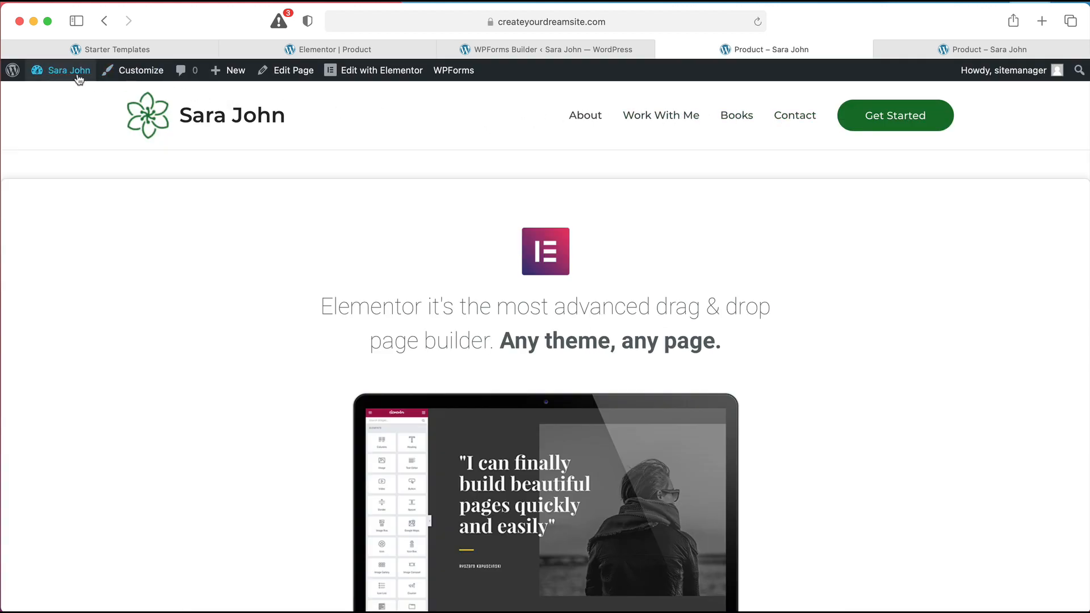
# Remove the Work With Me item from the Main Menu
pyautogui.moveTo(79, 79)
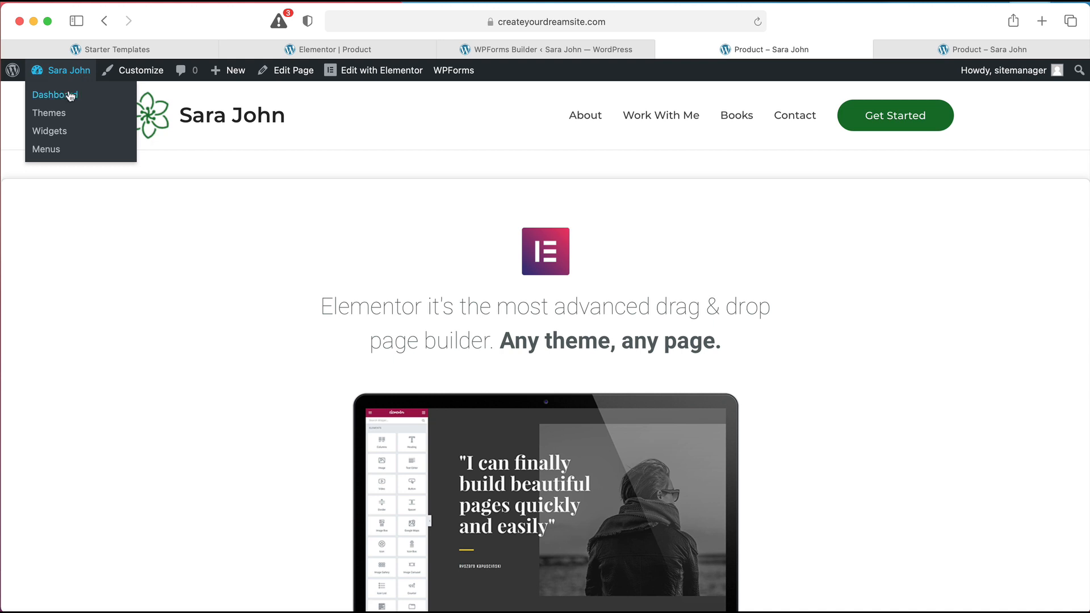
pyautogui.click(52, 150)
pyautogui.scroll(-5, 427, 279)
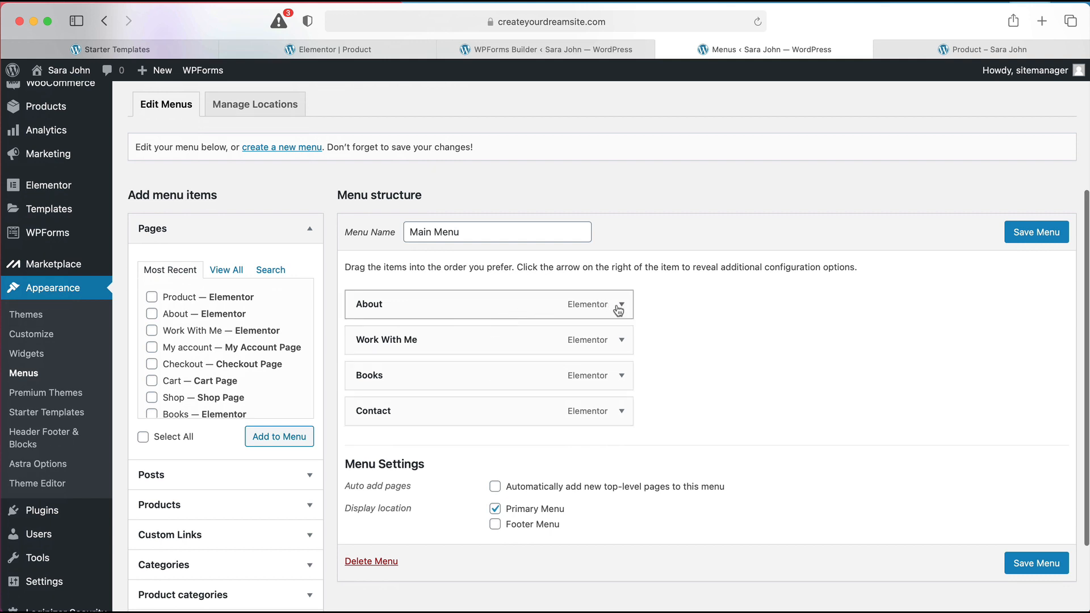
pyautogui.click(621, 340)
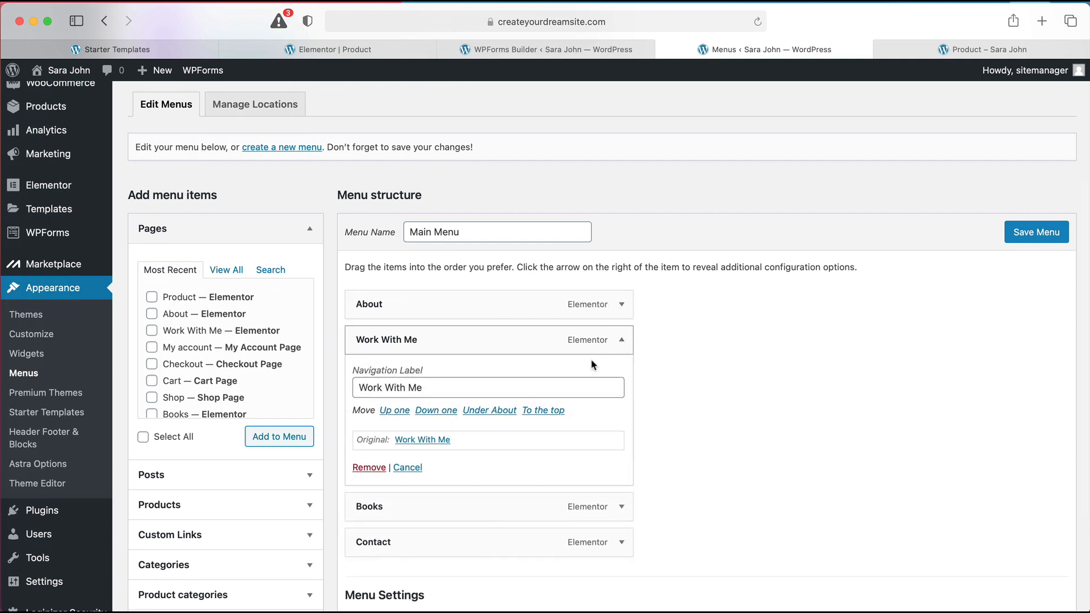
pyautogui.click(368, 464)
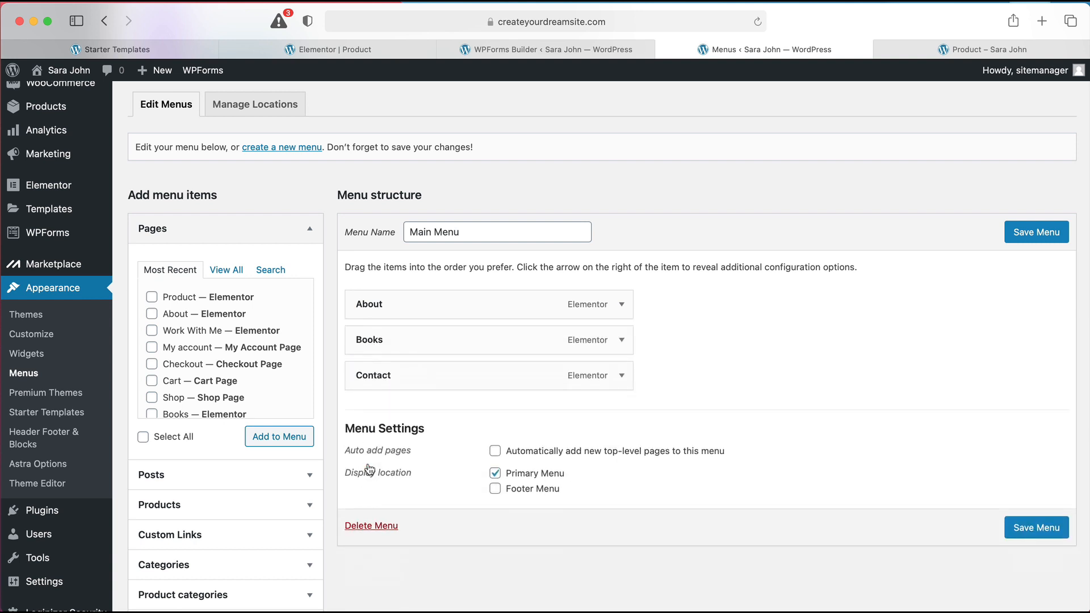
# Add the Home and Product pages, place Product between Books and Contact, and save the menu
pyautogui.click(227, 270)
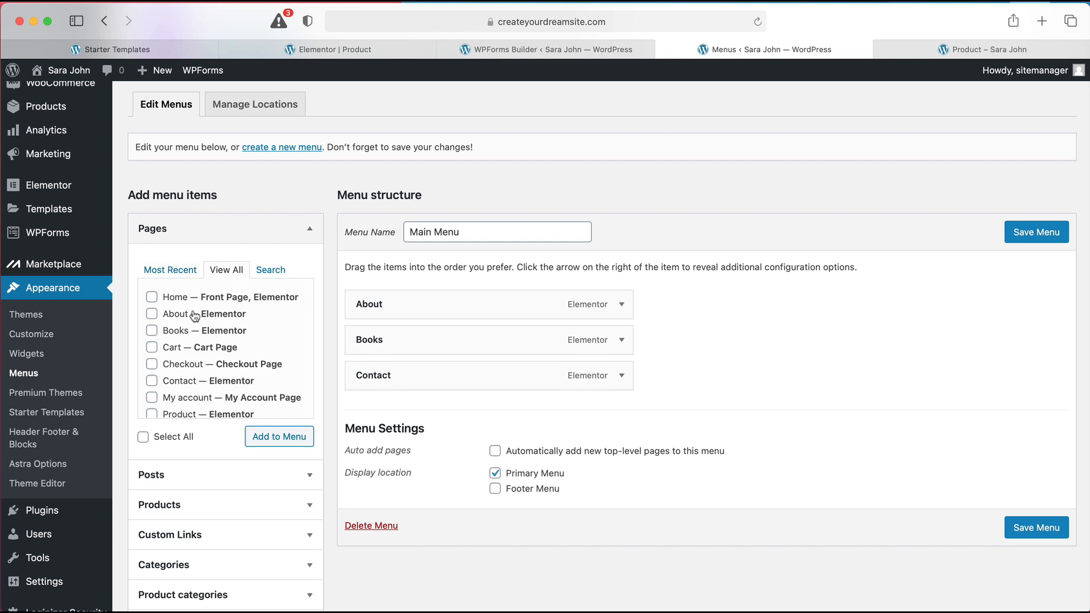
pyautogui.click(151, 297)
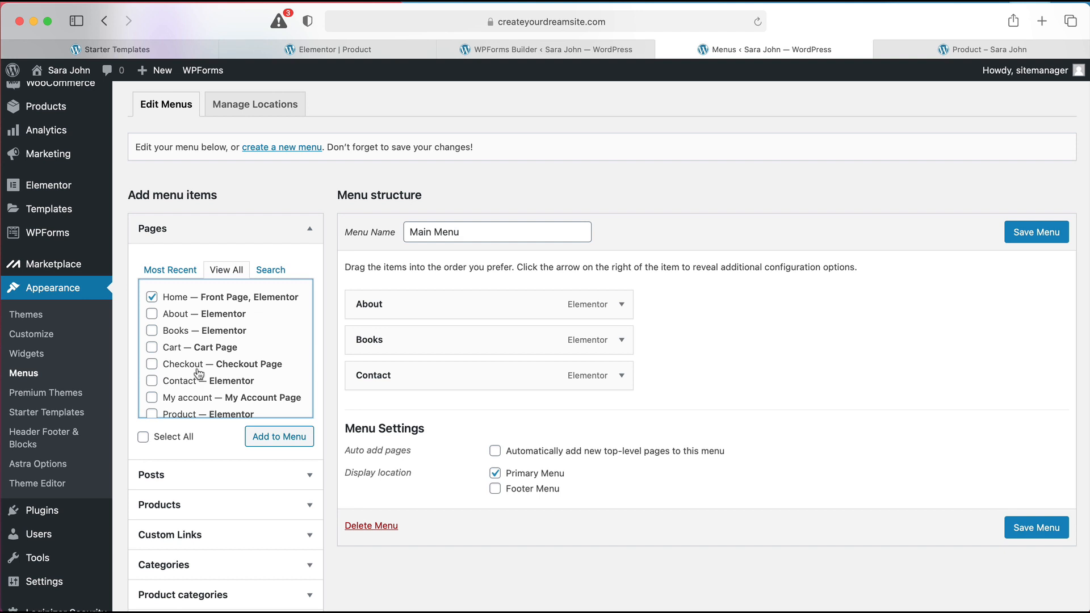
pyautogui.scroll(-2, 202, 369)
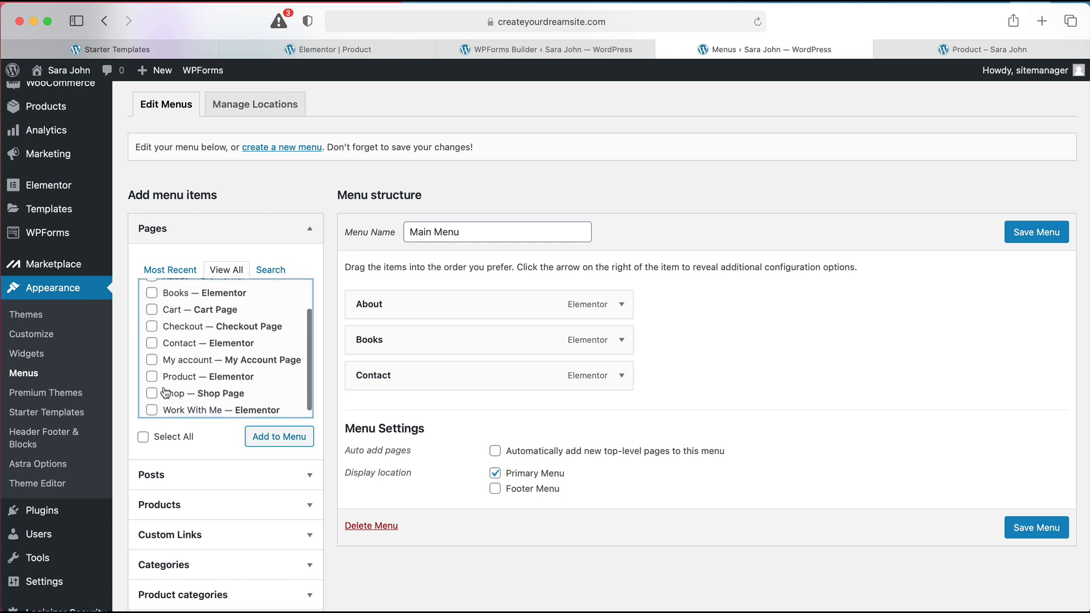
pyautogui.click(152, 377)
pyautogui.click(261, 442)
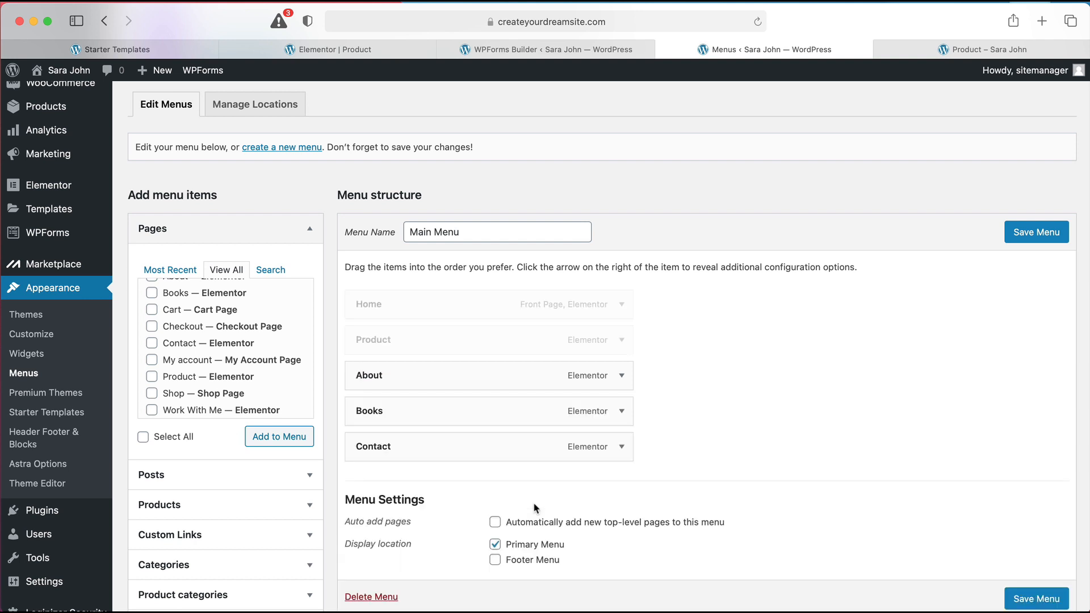
pyautogui.moveTo(525, 339); pyautogui.dragTo(527, 410)
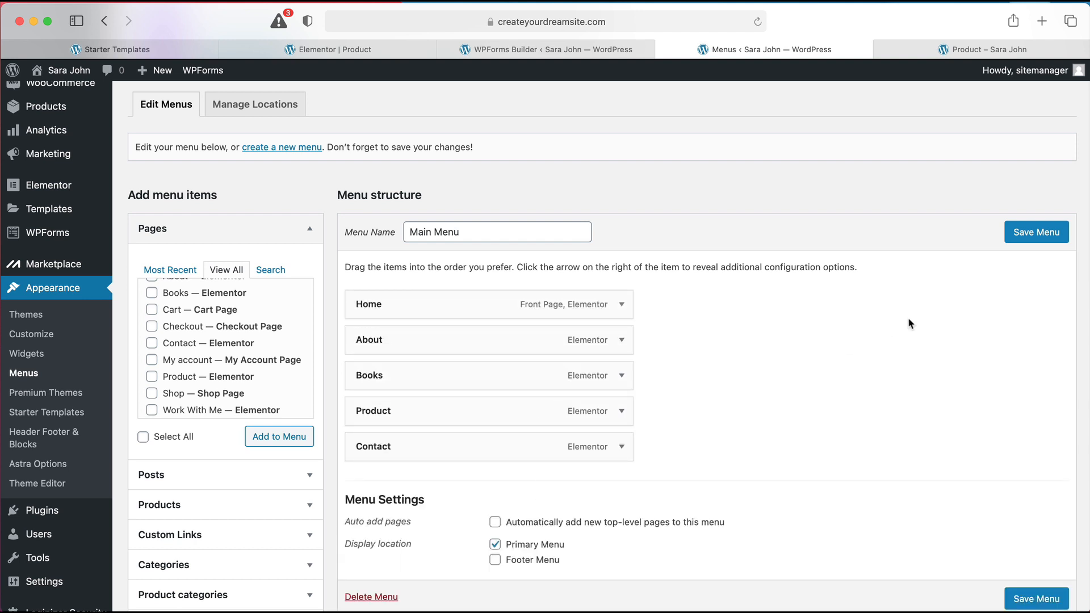
pyautogui.click(1029, 243)
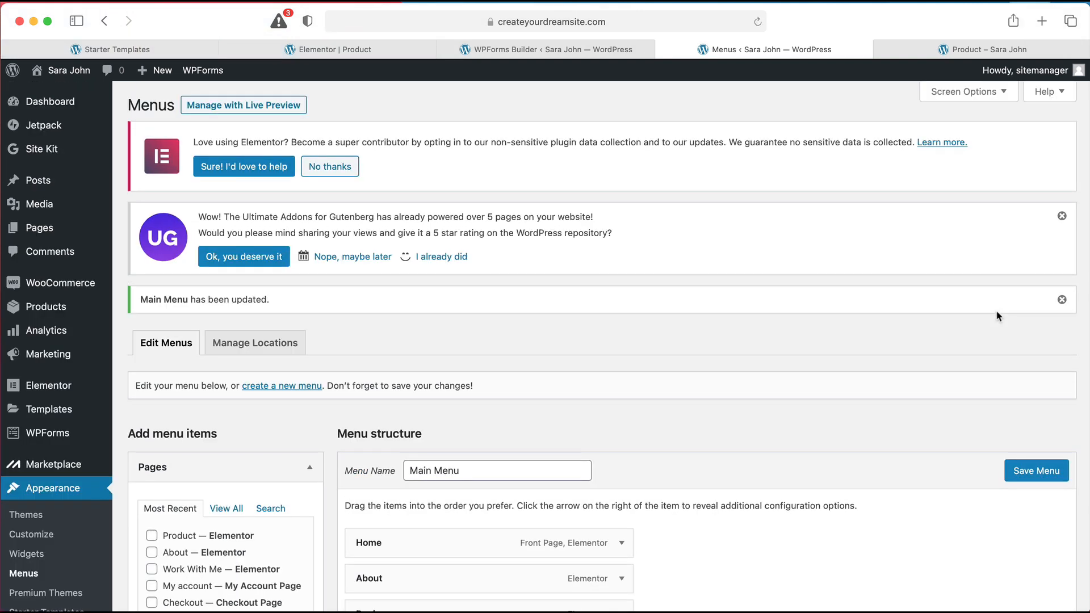
# Open the live site and follow the Product menu link to the Product page
pyautogui.click(64, 80)
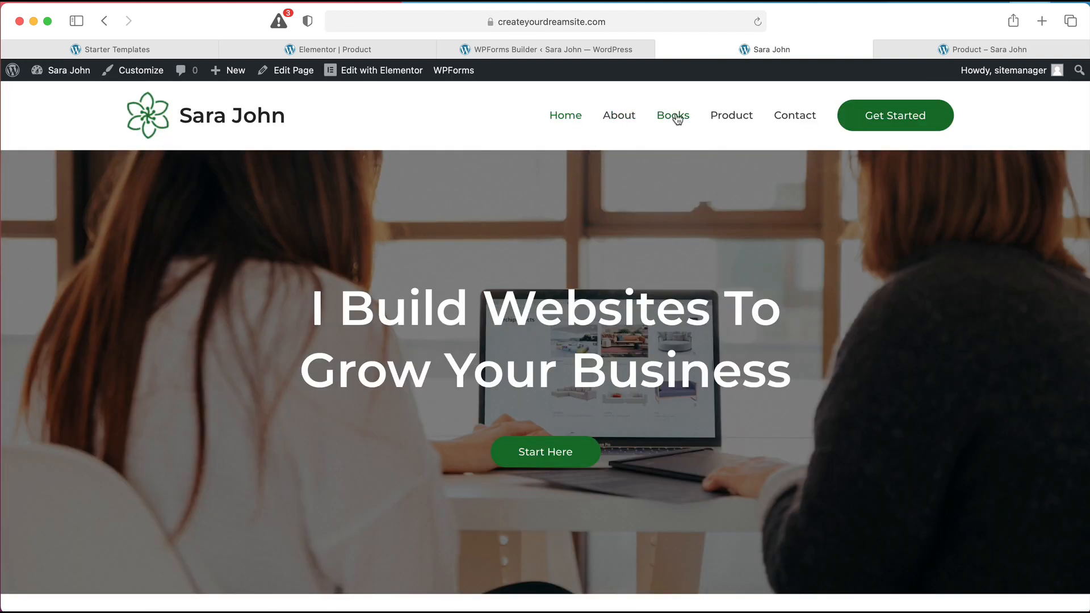
pyautogui.click(725, 116)
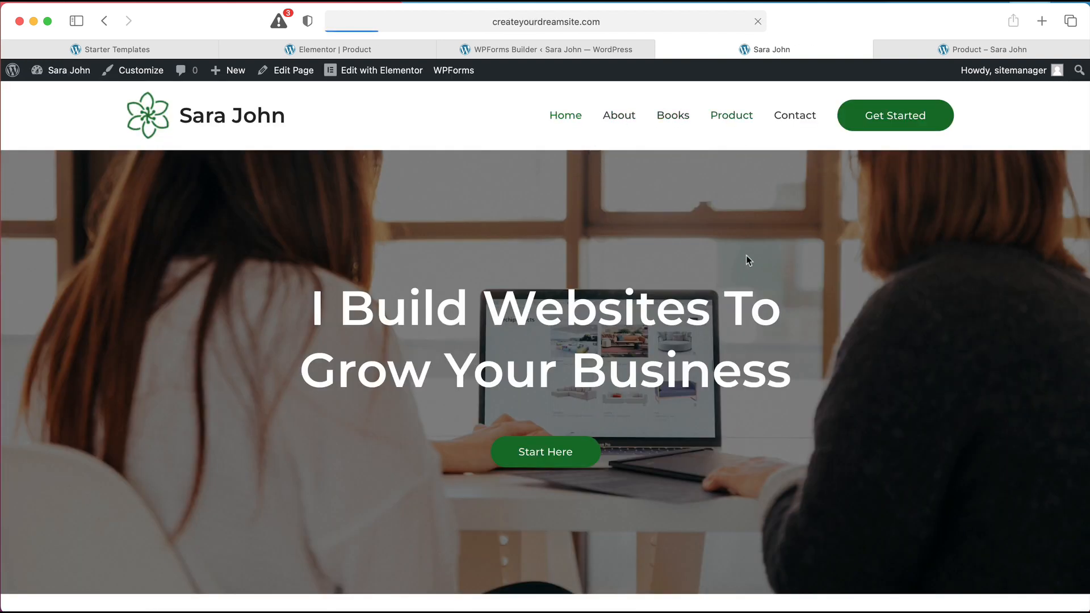
pyautogui.scroll(-15, 744, 260)
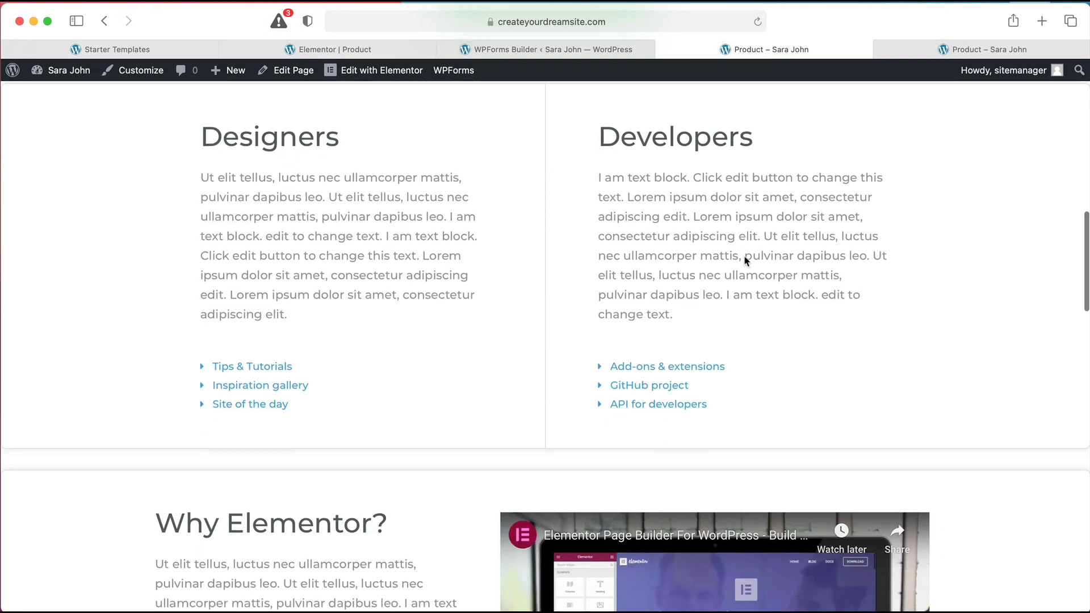
pyautogui.scroll(15, 744, 260)
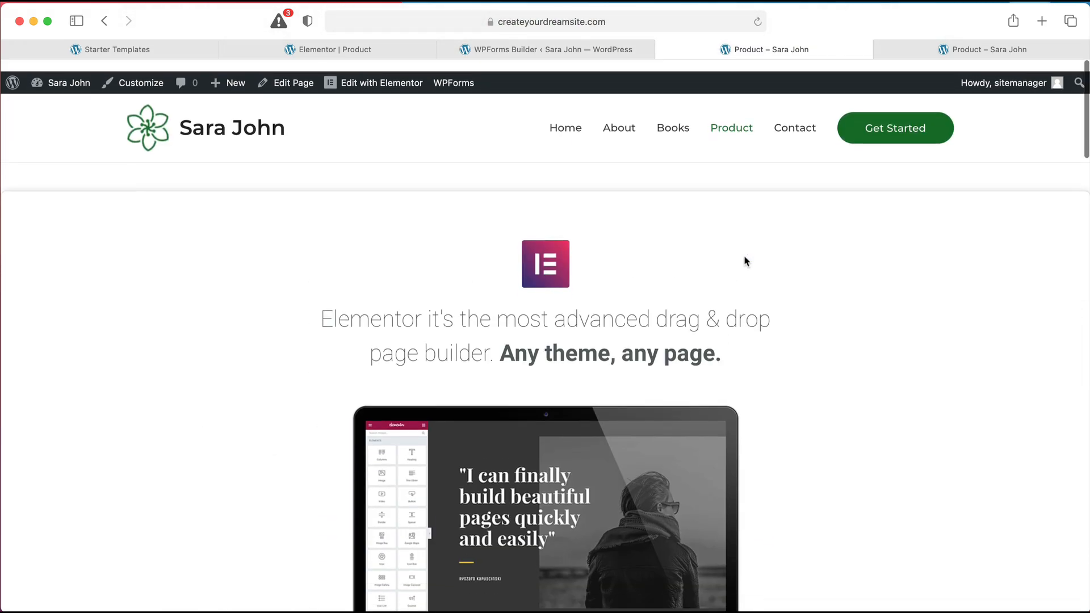
# Return to the home page via the Home link and scroll through it
pyautogui.click(566, 116)
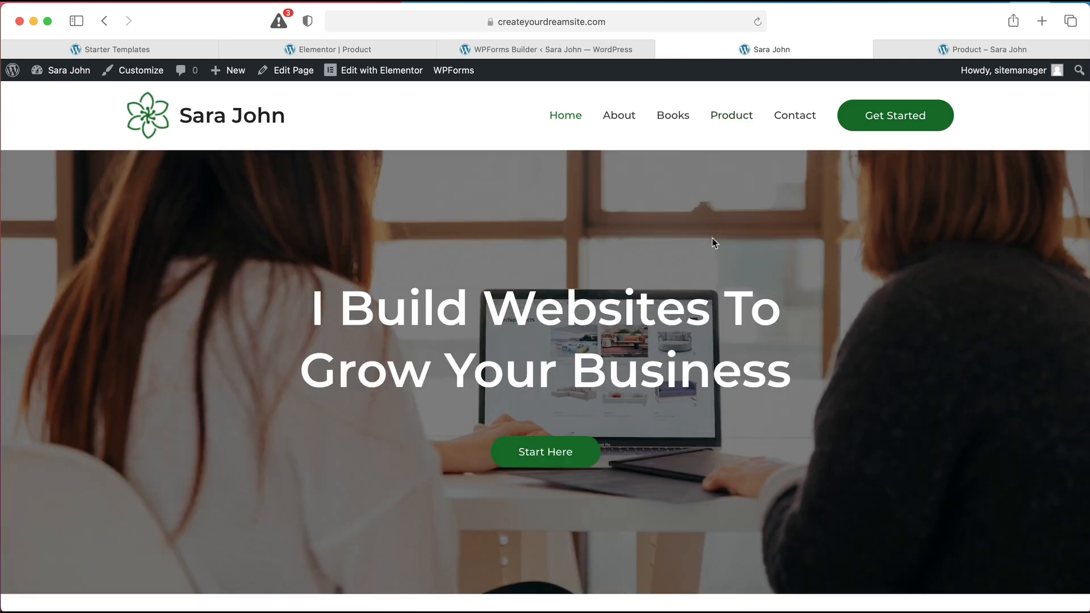
pyautogui.scroll(-15, 712, 241)
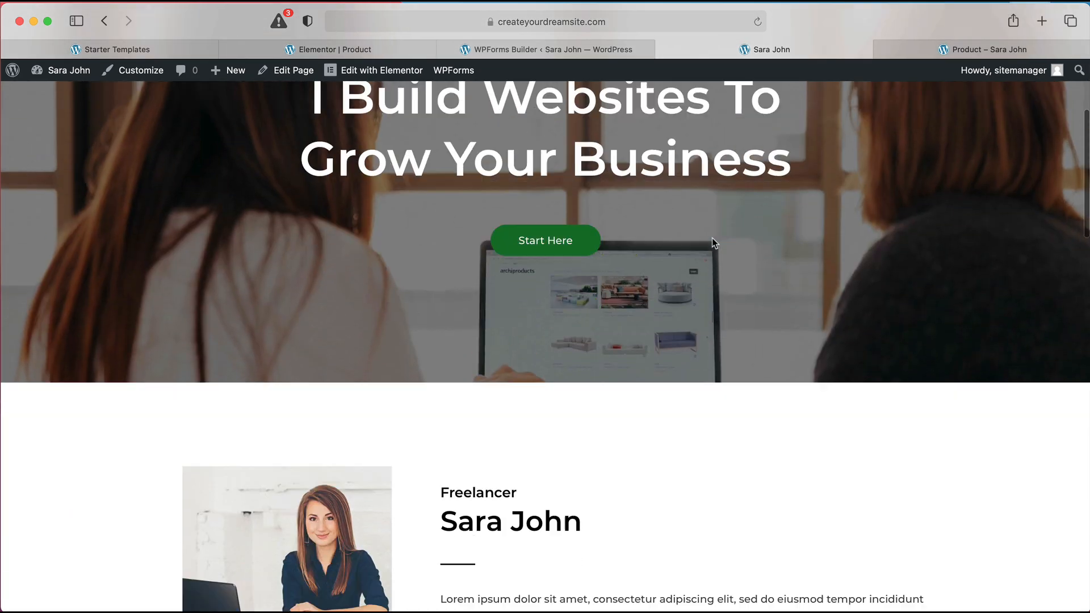
pyautogui.scroll(-10, 713, 243)
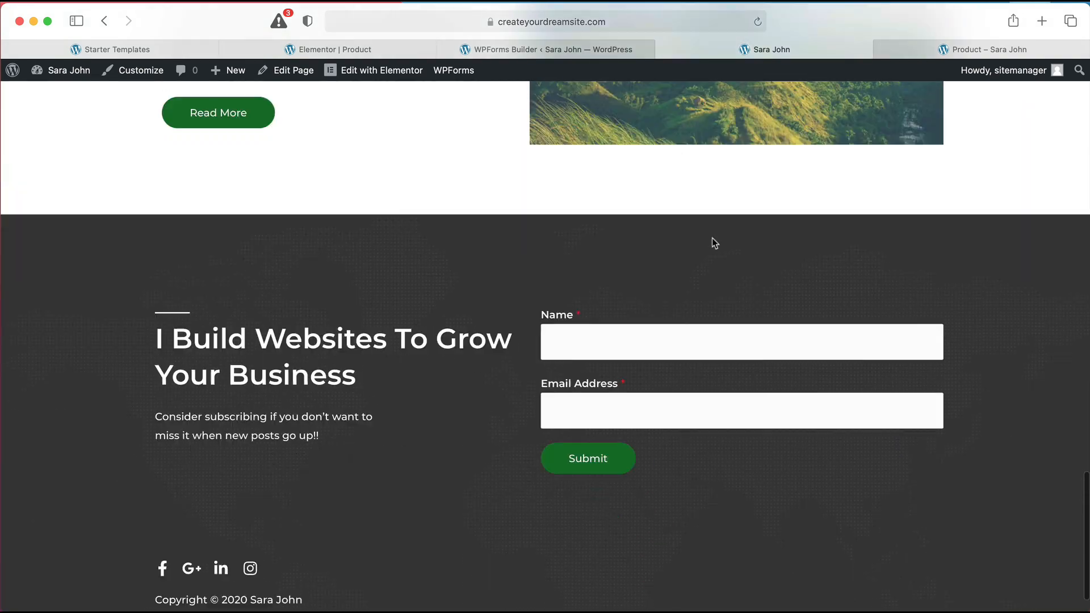
pyautogui.scroll(15, 714, 243)
pyautogui.scroll(15, 713, 243)
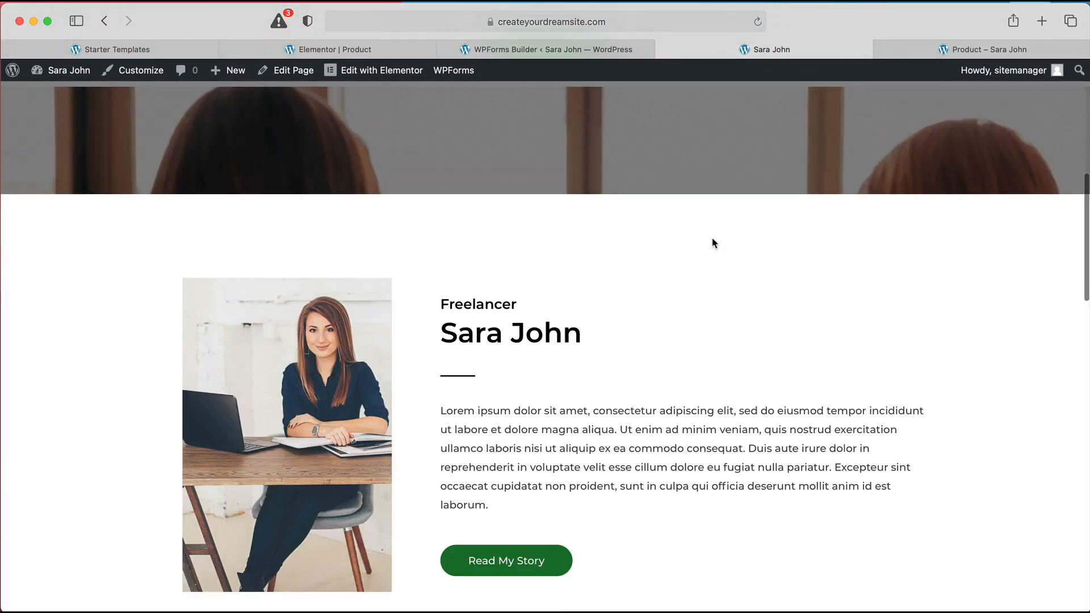
pyautogui.scroll(-1, 714, 243)
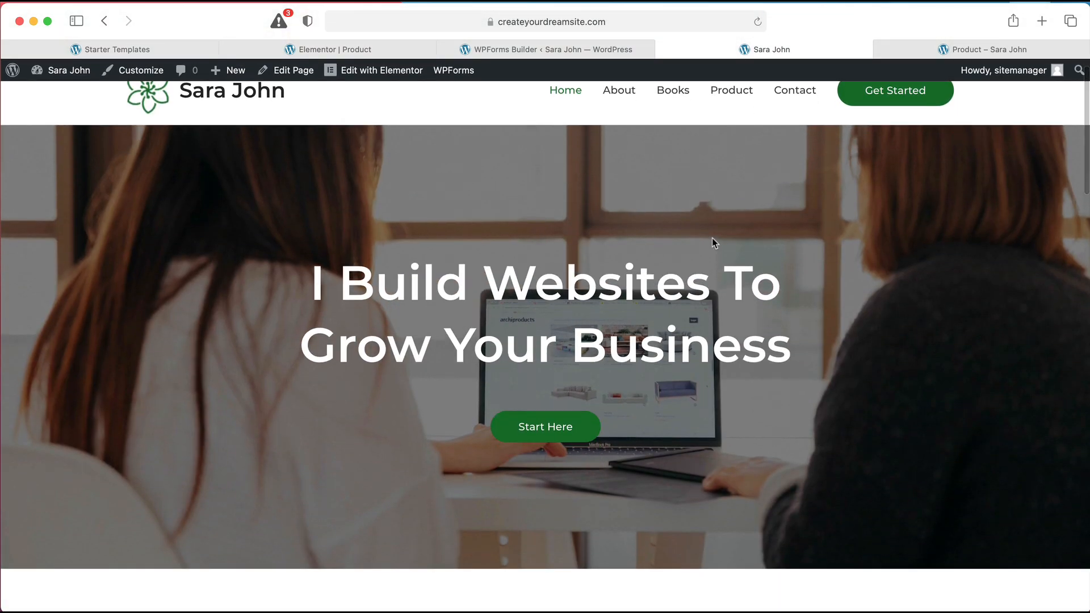